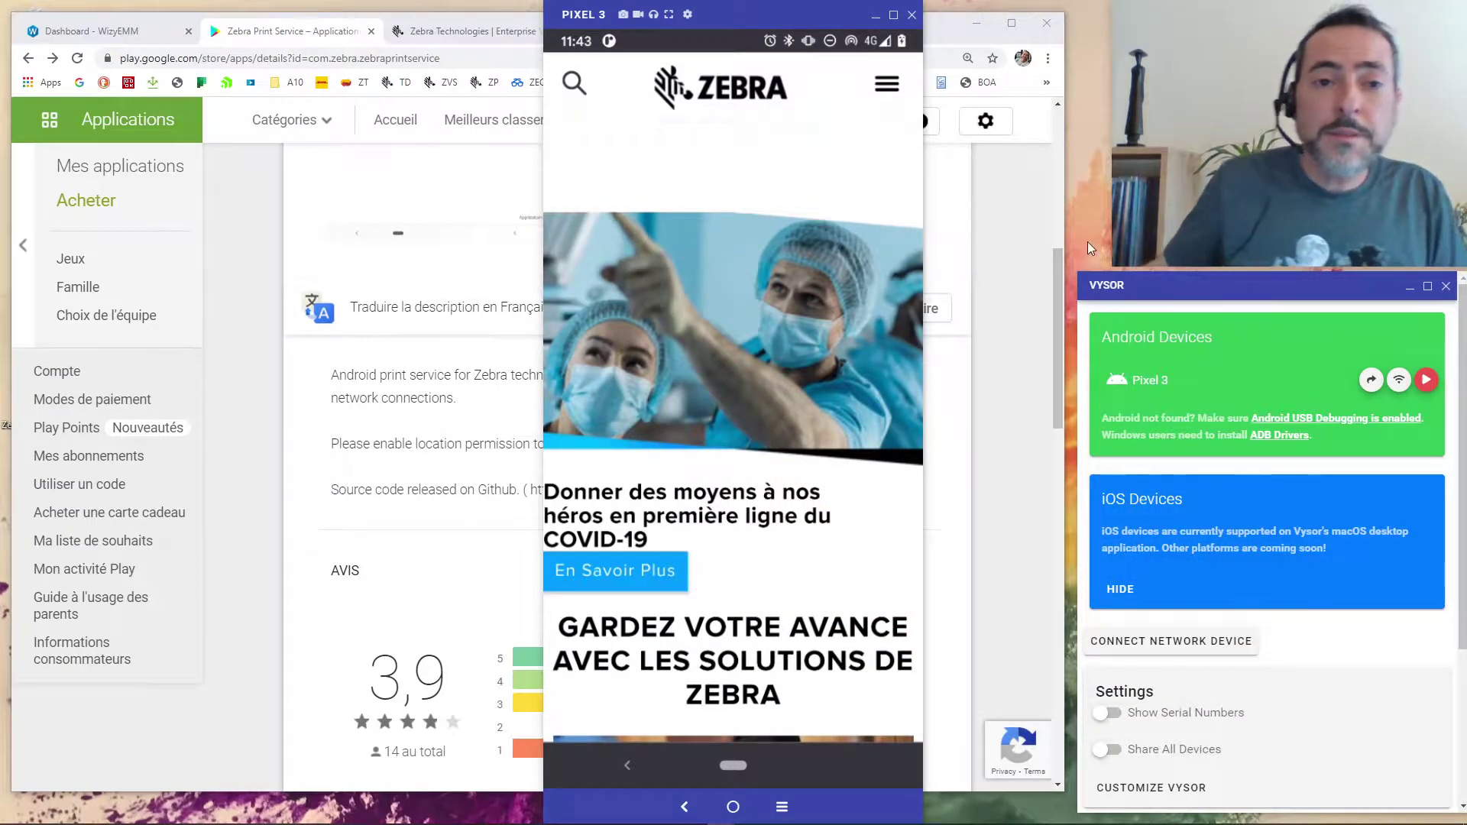
# Step: Bring up the Zebra Print Service Play Store listing and scroll to its ZPL printer support description
pyautogui.click(993, 459)
pyautogui.scroll(7, 580, 483)
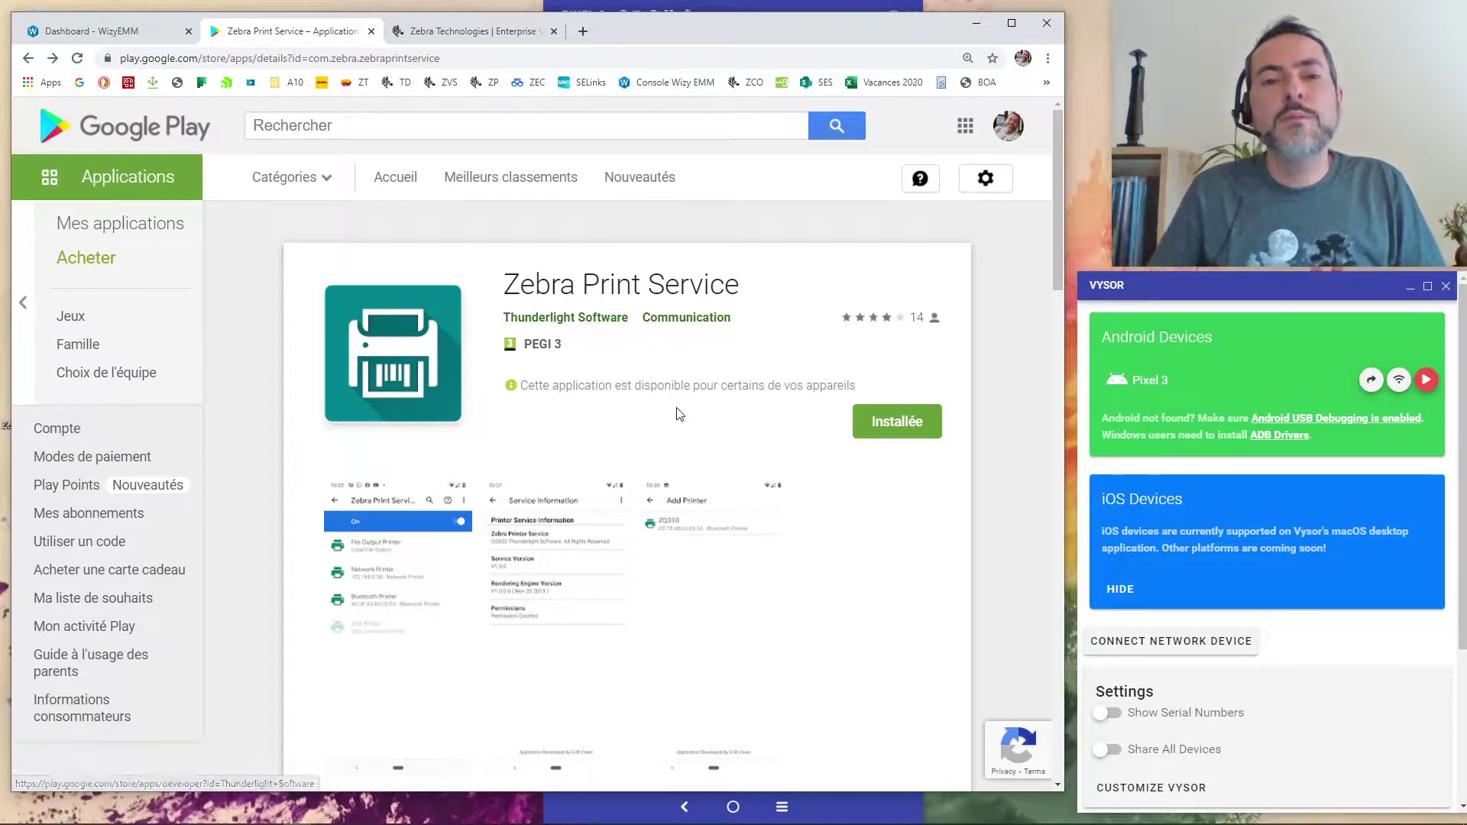
pyautogui.scroll(-4, 680, 415)
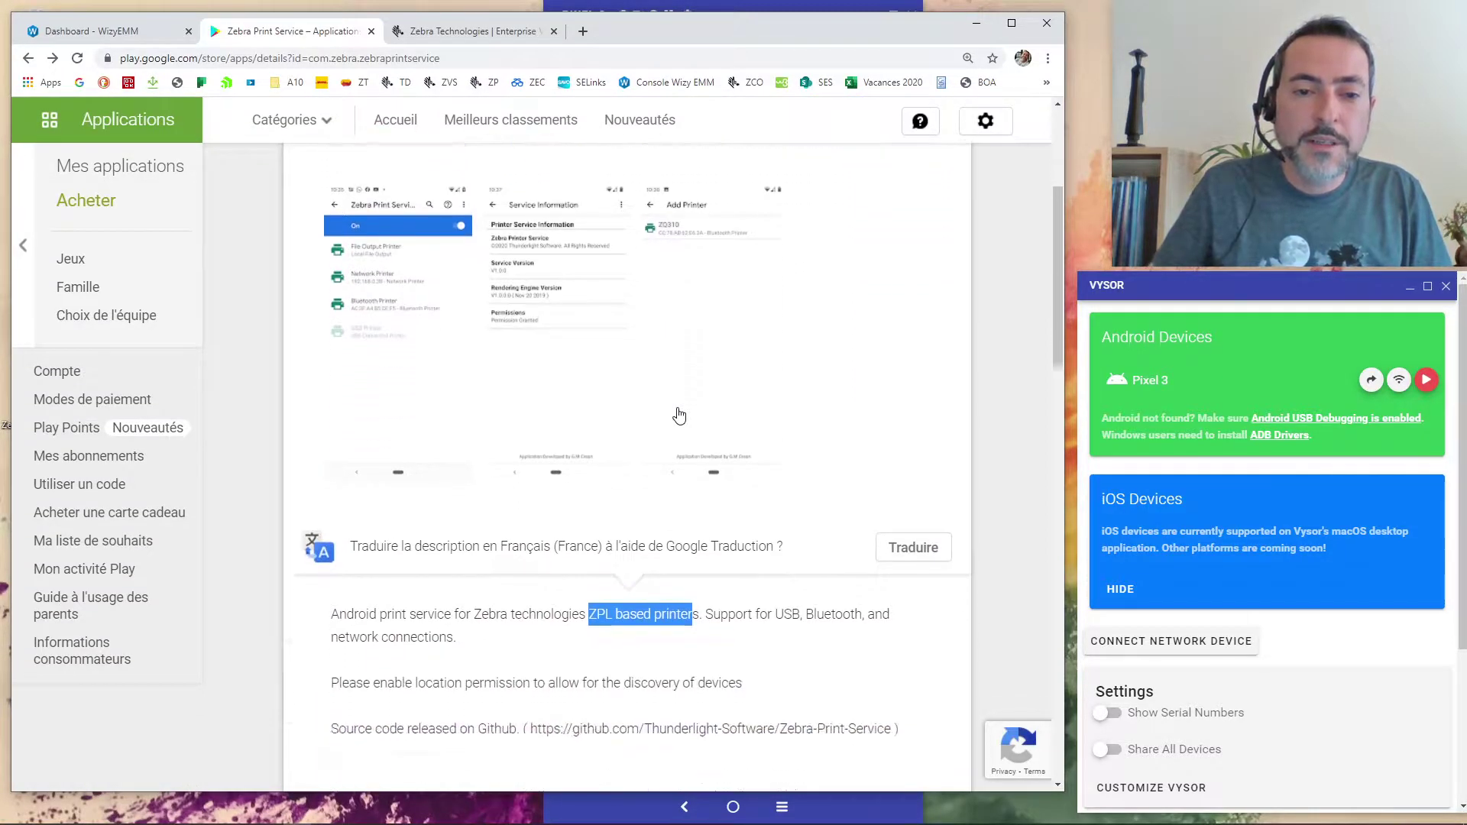
pyautogui.scroll(-2, 679, 415)
pyautogui.click(457, 481)
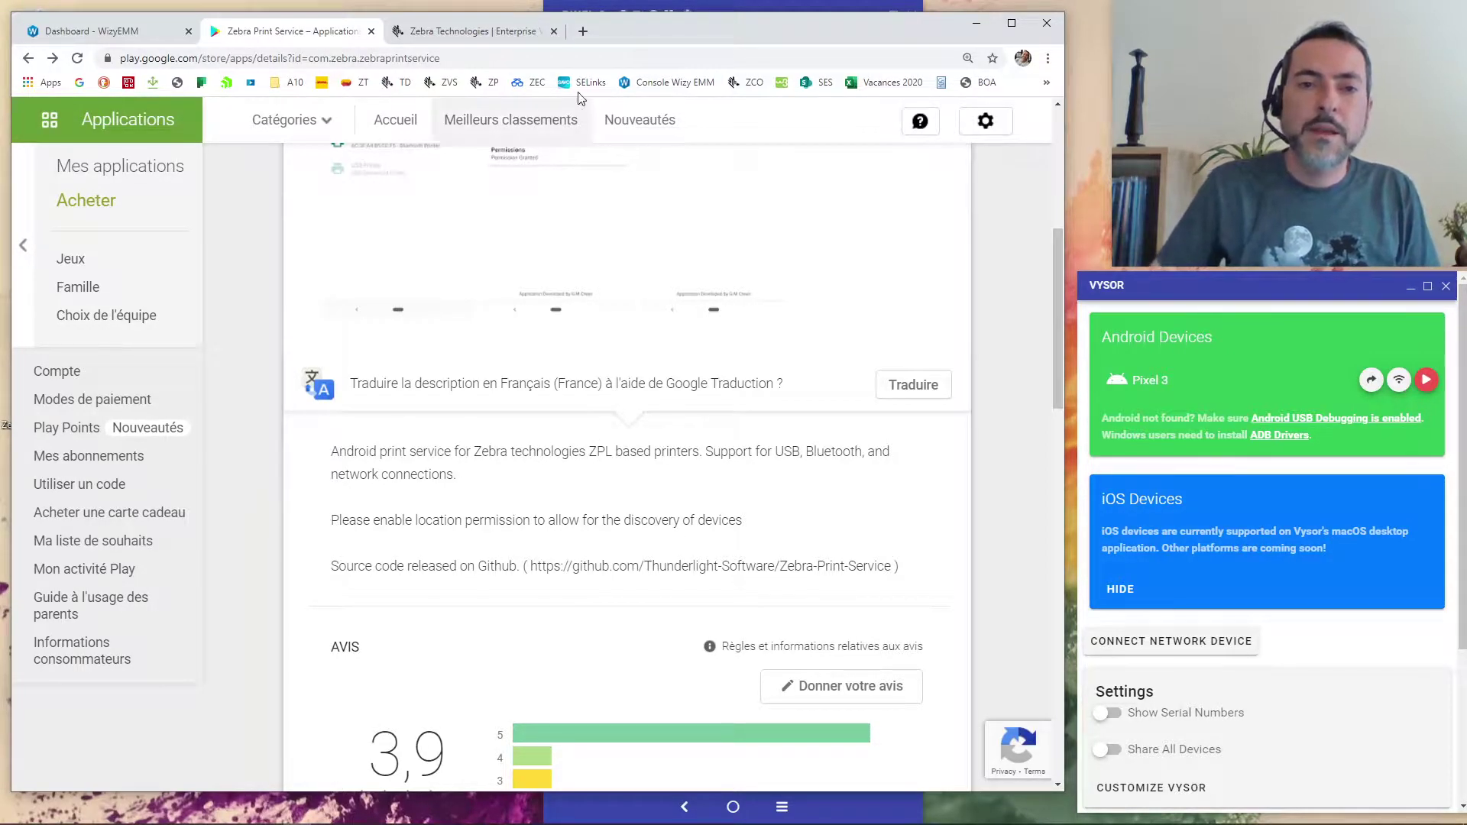
# Step: Open the share sheet for the zebra.com/fr page in Chrome on the mirrored Pixel 3
pyautogui.click(740, 6)
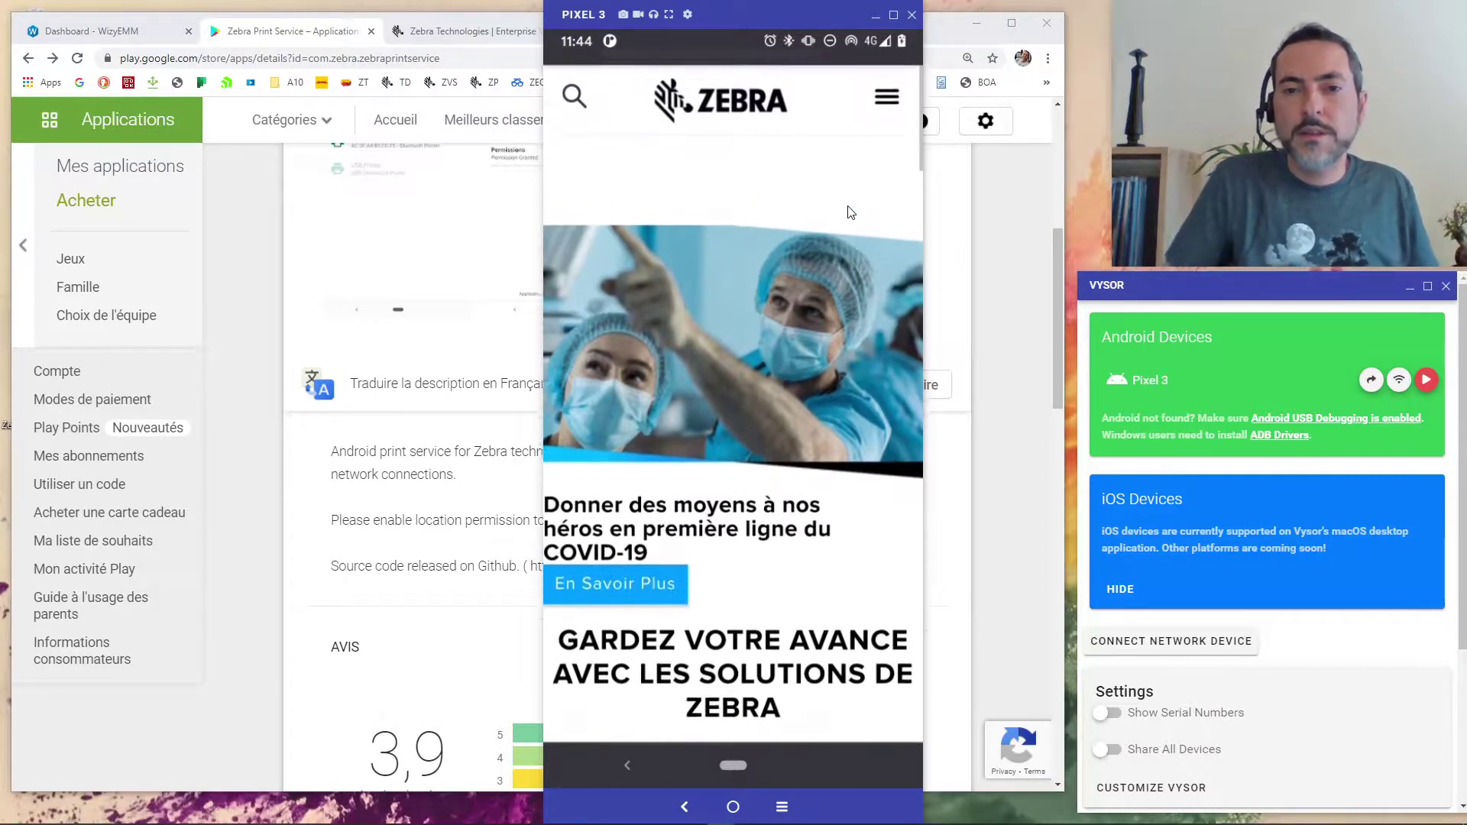
pyautogui.scroll(1, 848, 212)
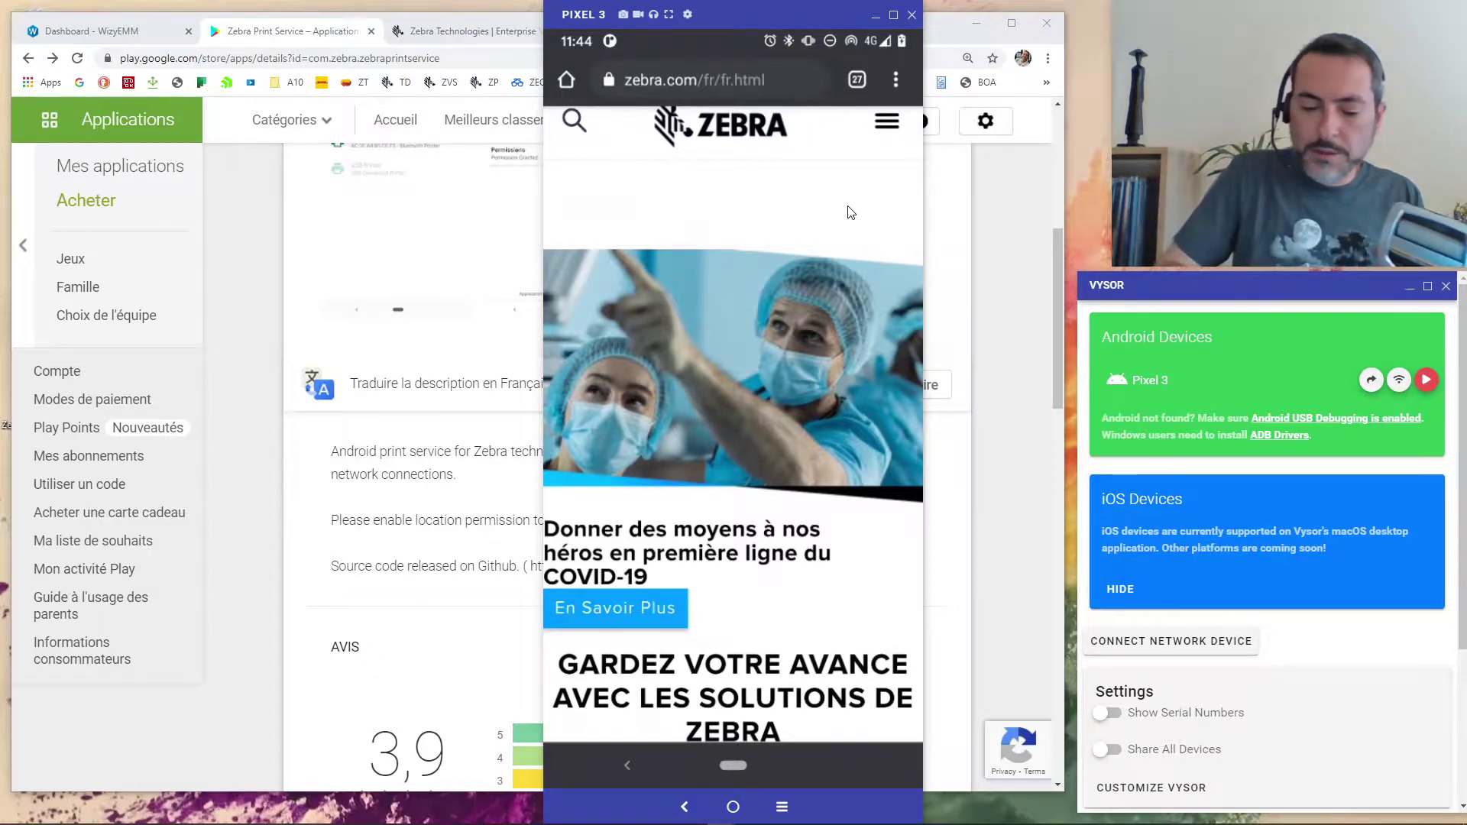
pyautogui.scroll(-1, 851, 212)
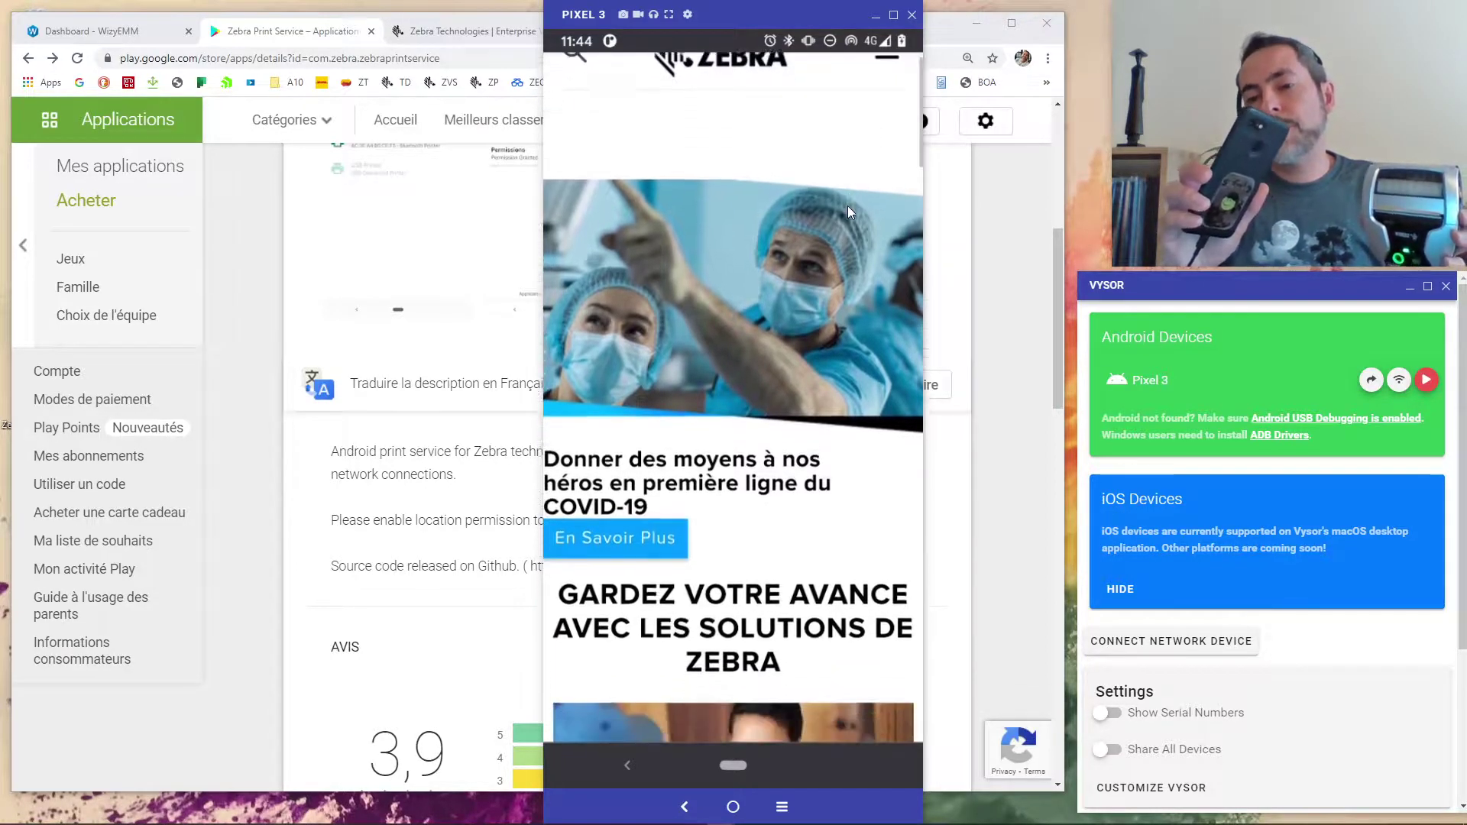
pyautogui.scroll(2, 851, 212)
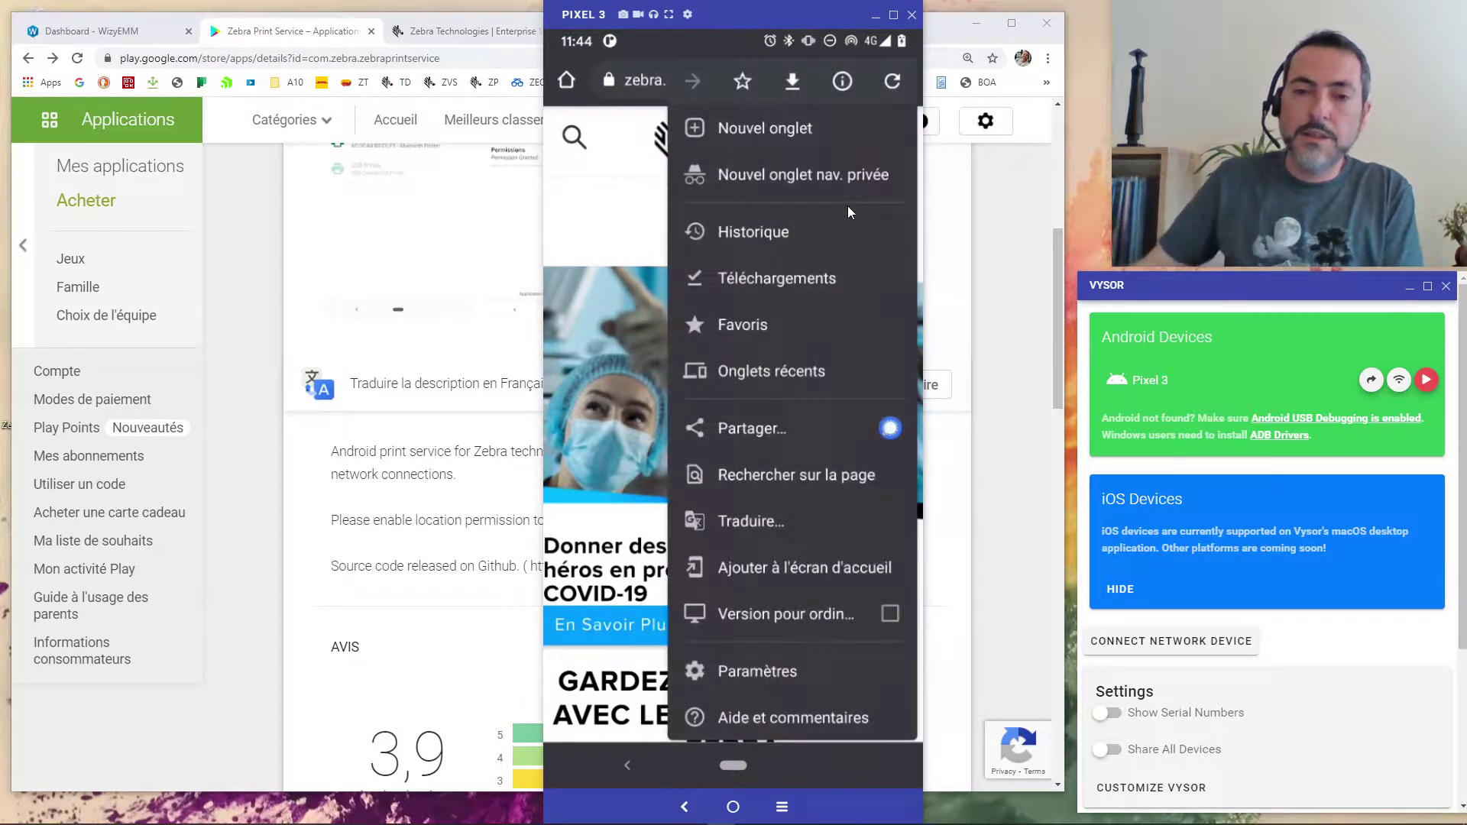
pyautogui.click(557, 152)
pyautogui.click(891, 86)
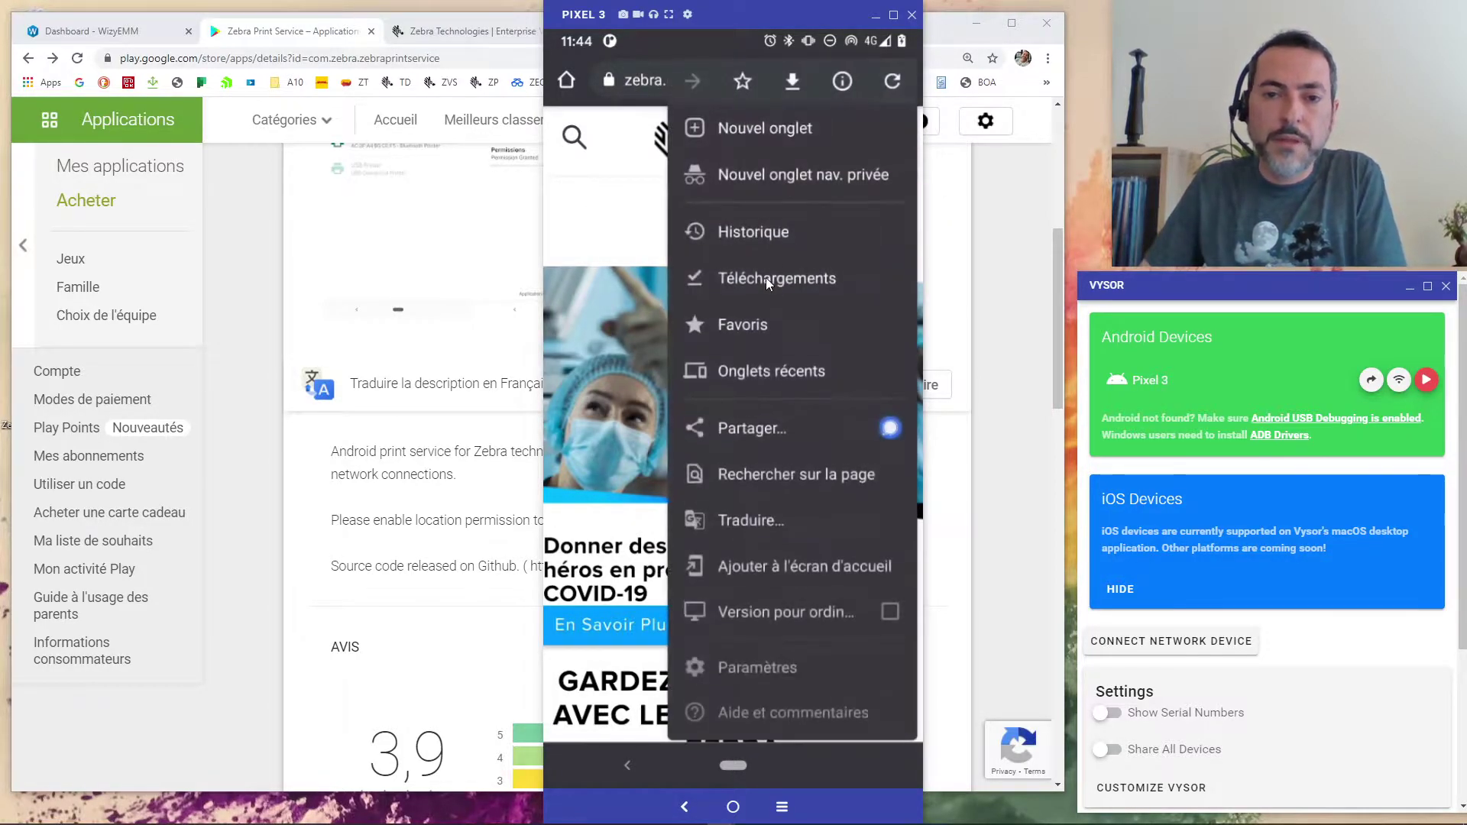
pyautogui.click(764, 432)
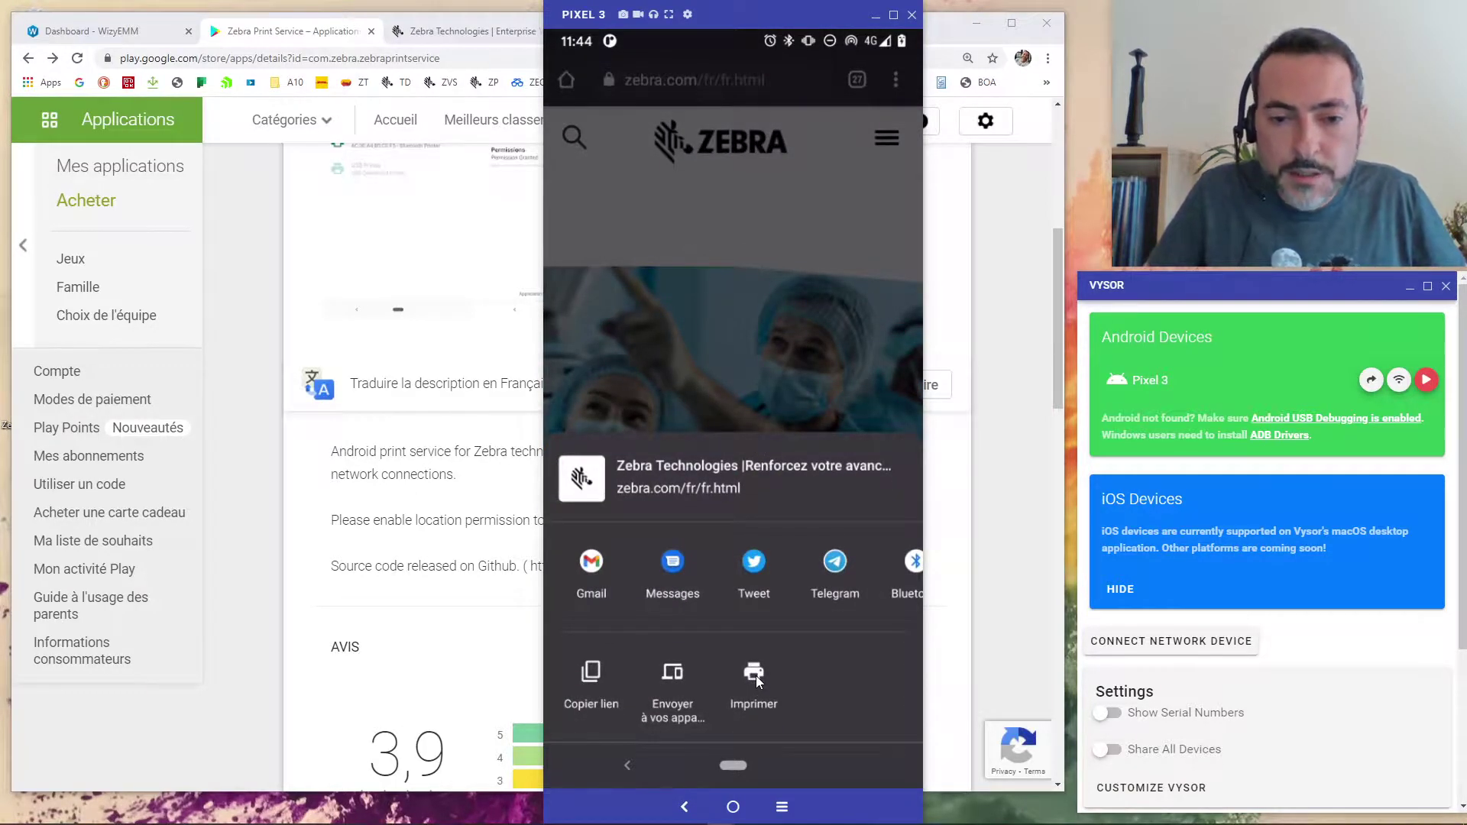
# Step: Send the Zebra page to print and review the ZQ320L Bluetooth printer preview
pyautogui.click(755, 676)
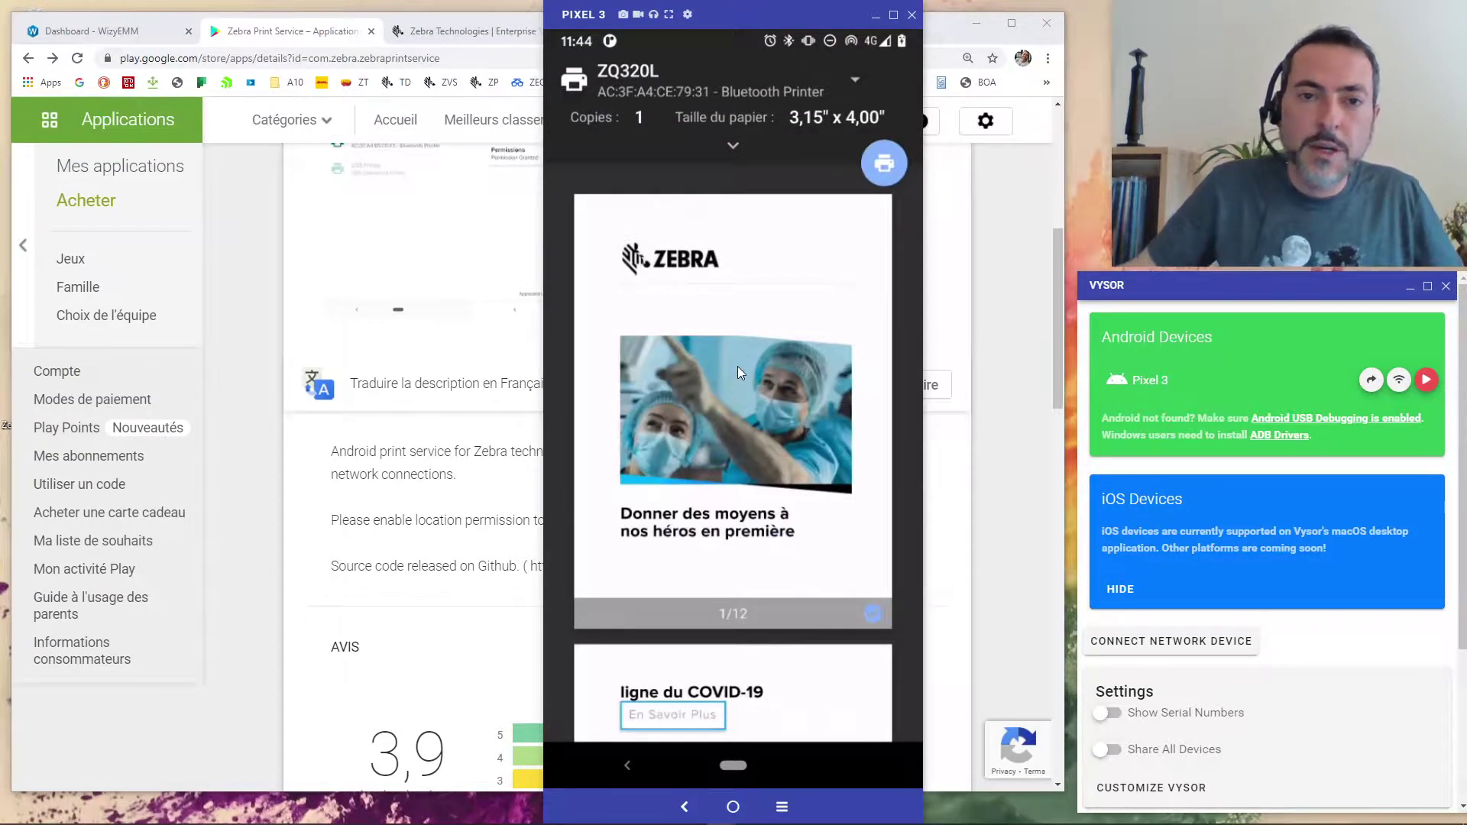
pyautogui.scroll(-10, 752, 378)
pyautogui.scroll(-10, 752, 382)
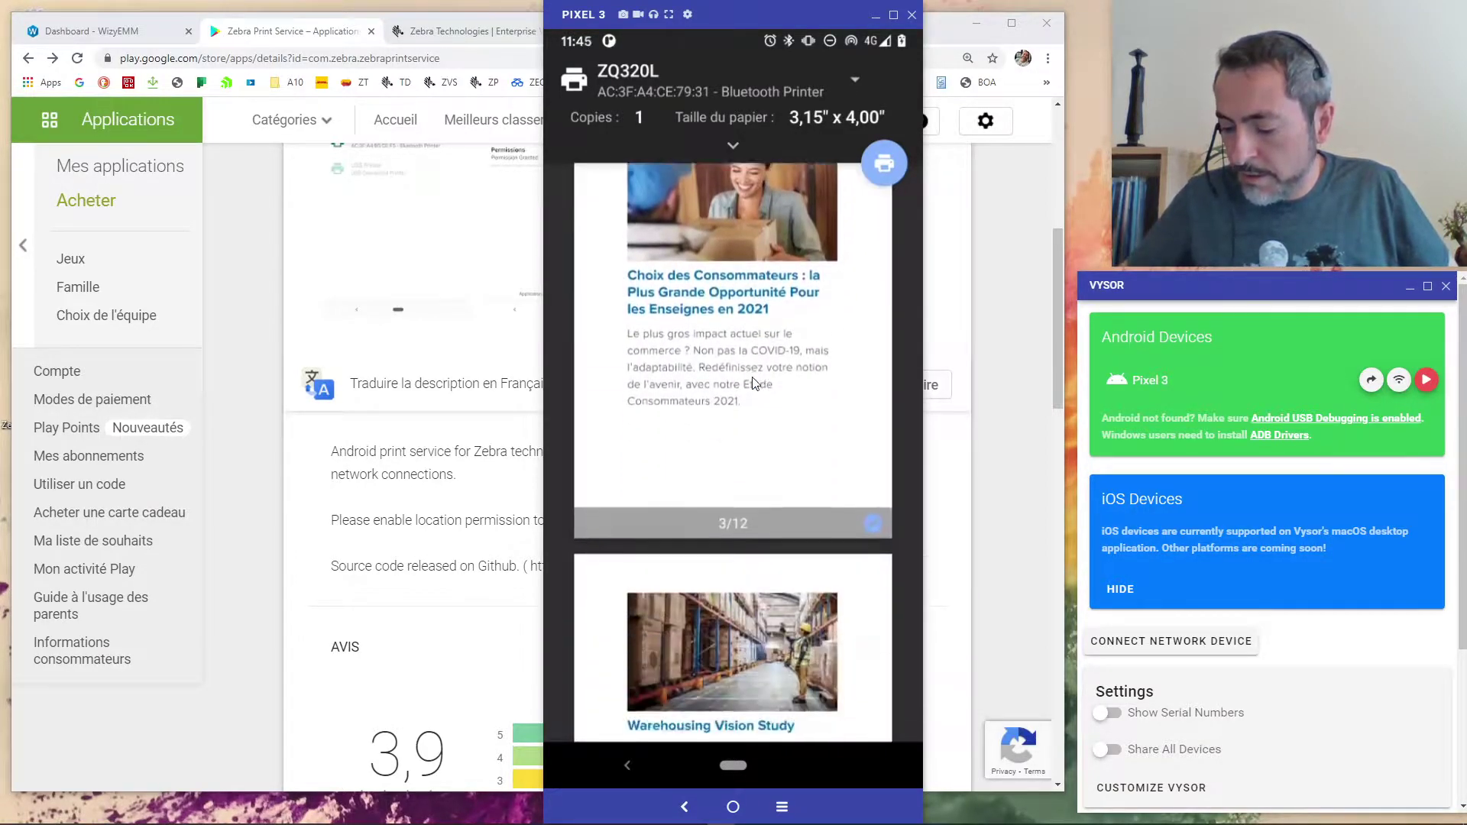
pyautogui.scroll(-10, 753, 382)
pyautogui.scroll(-5, 752, 382)
pyautogui.scroll(10, 753, 383)
pyautogui.scroll(15, 754, 383)
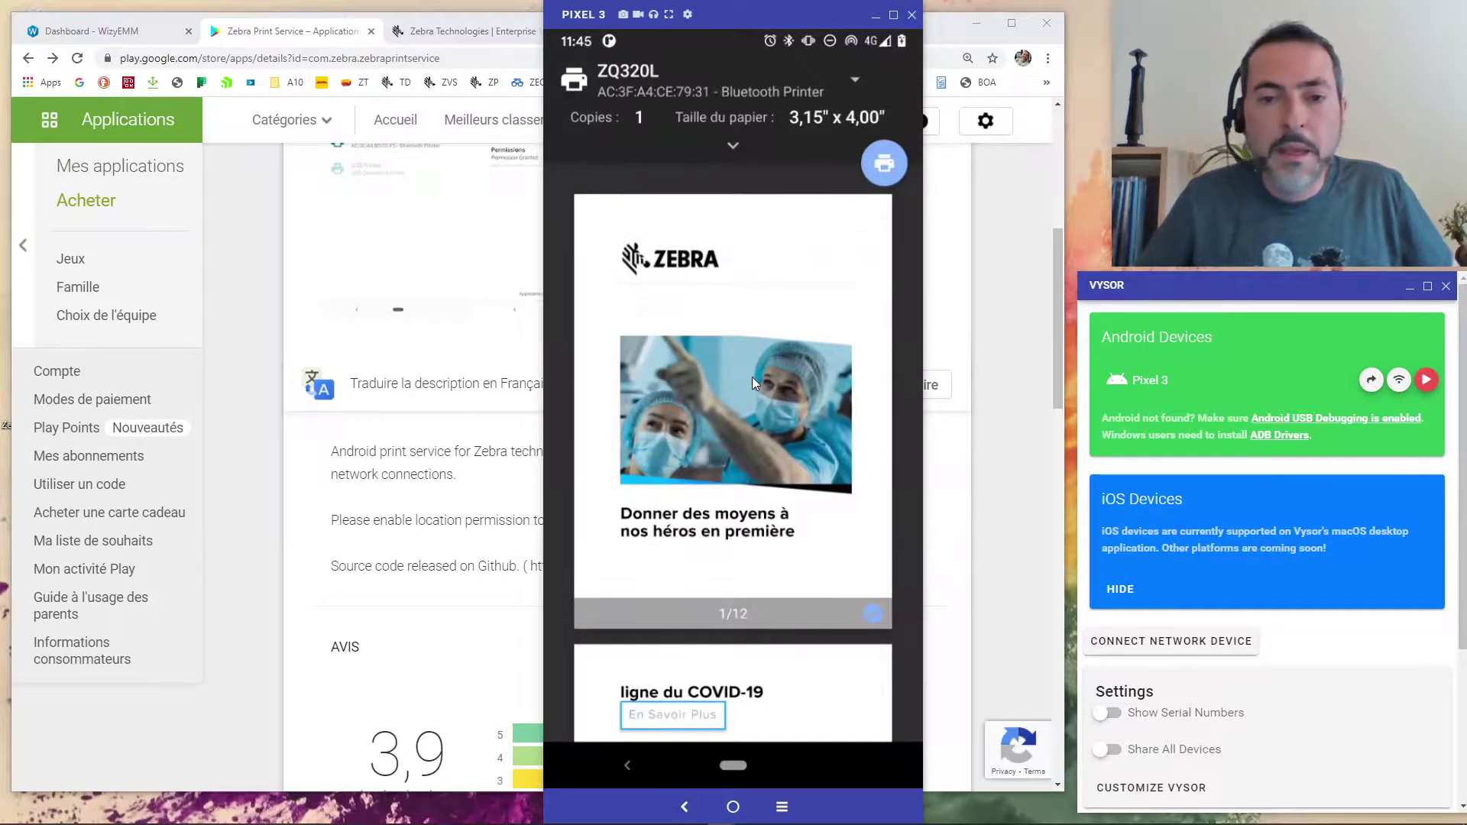
# Step: Restrict the printed pages to the range 1-1
pyautogui.click(733, 142)
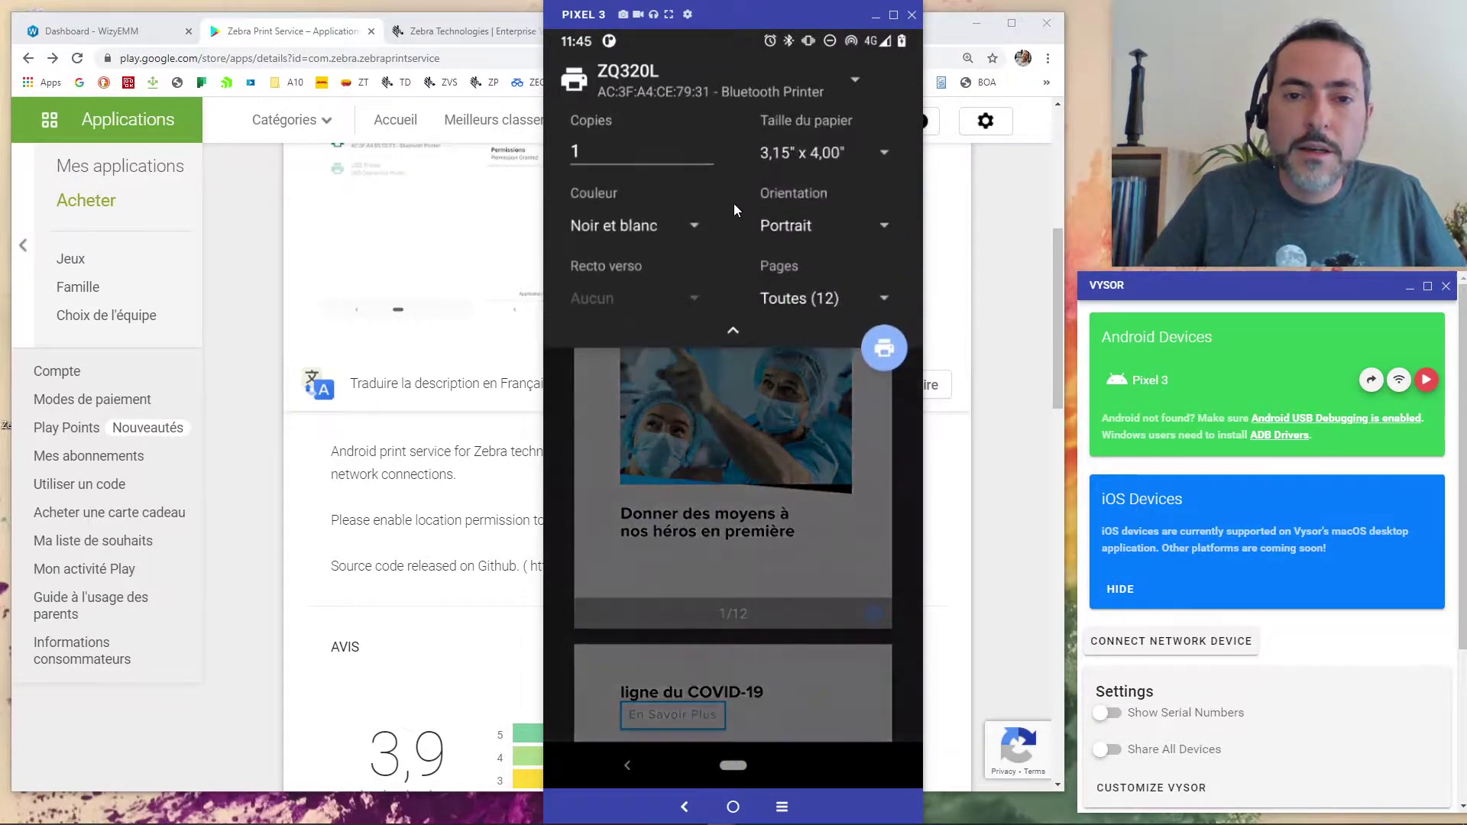
pyautogui.click(786, 299)
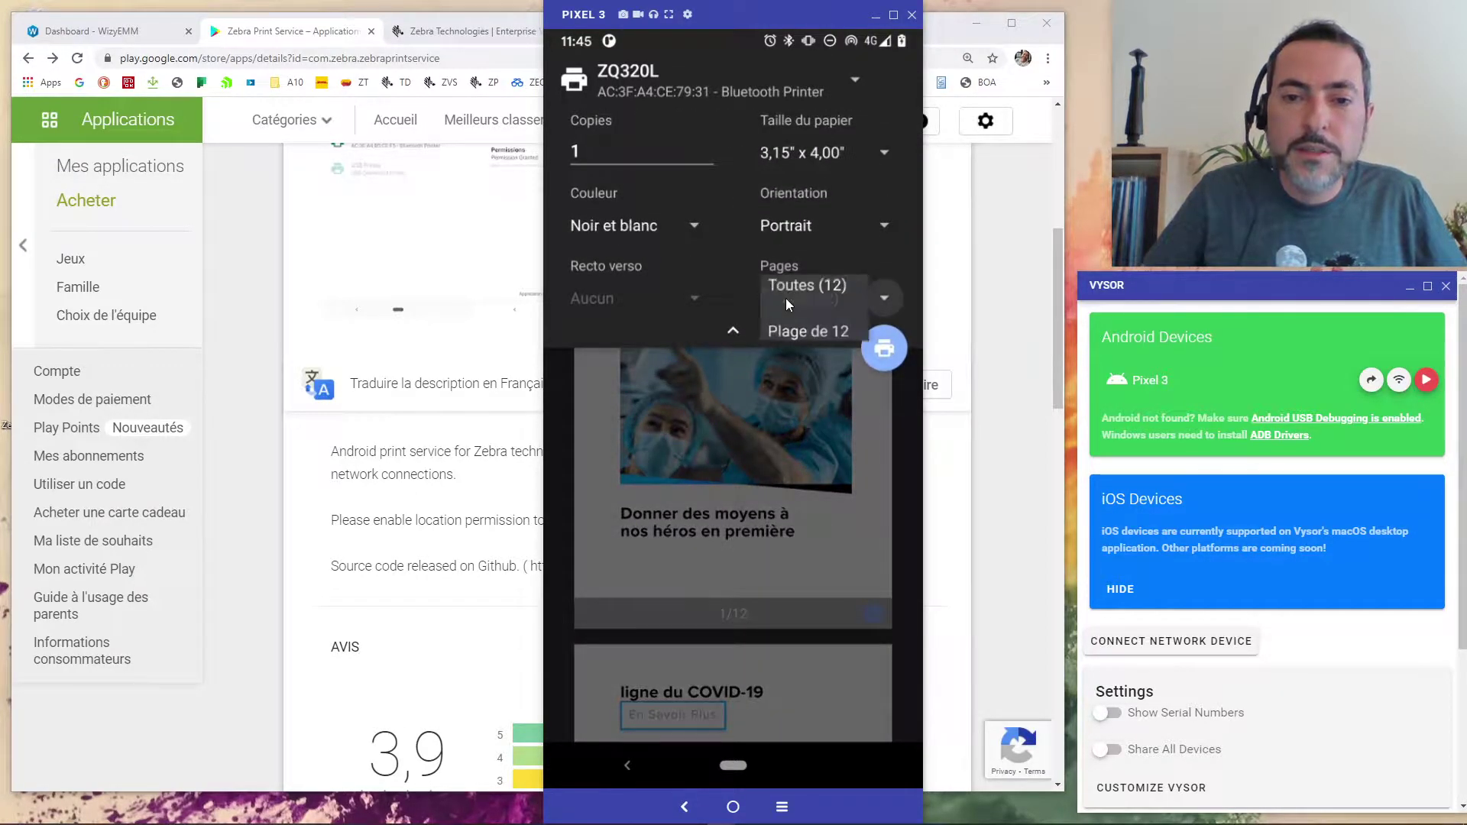
pyautogui.click(798, 346)
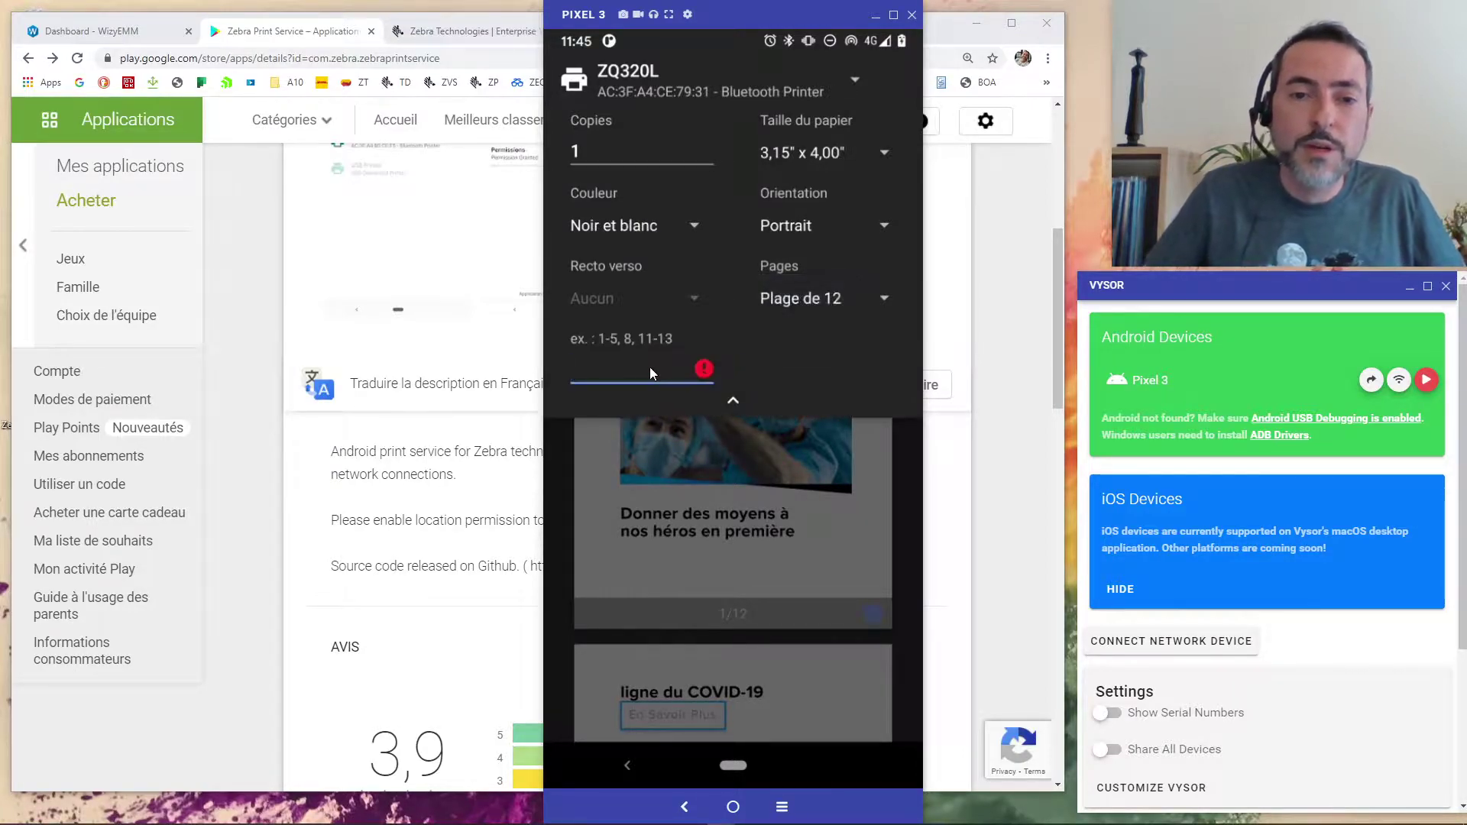
pyautogui.click(620, 373)
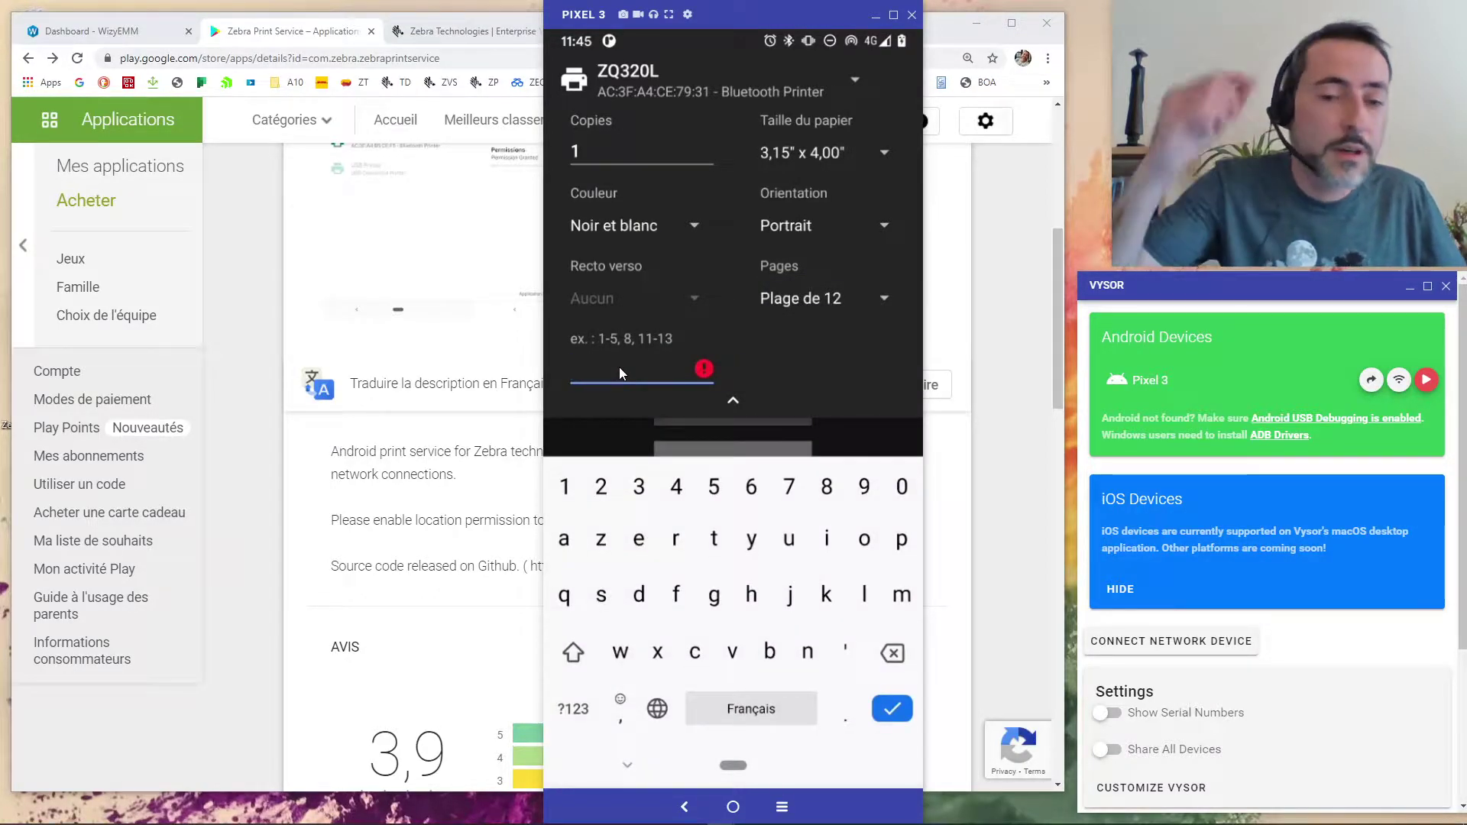
pyautogui.write('1')
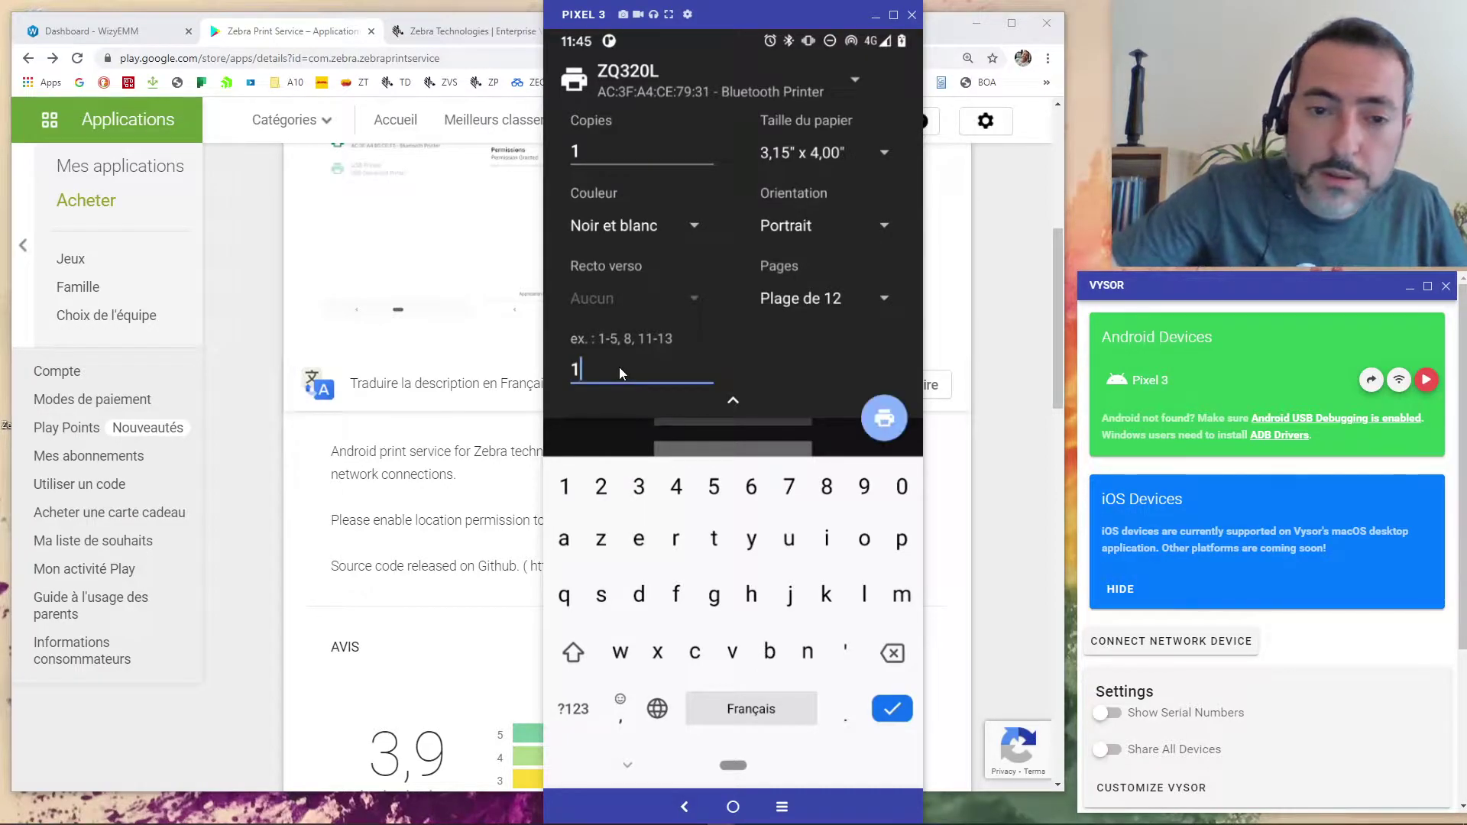
pyautogui.write('-1')
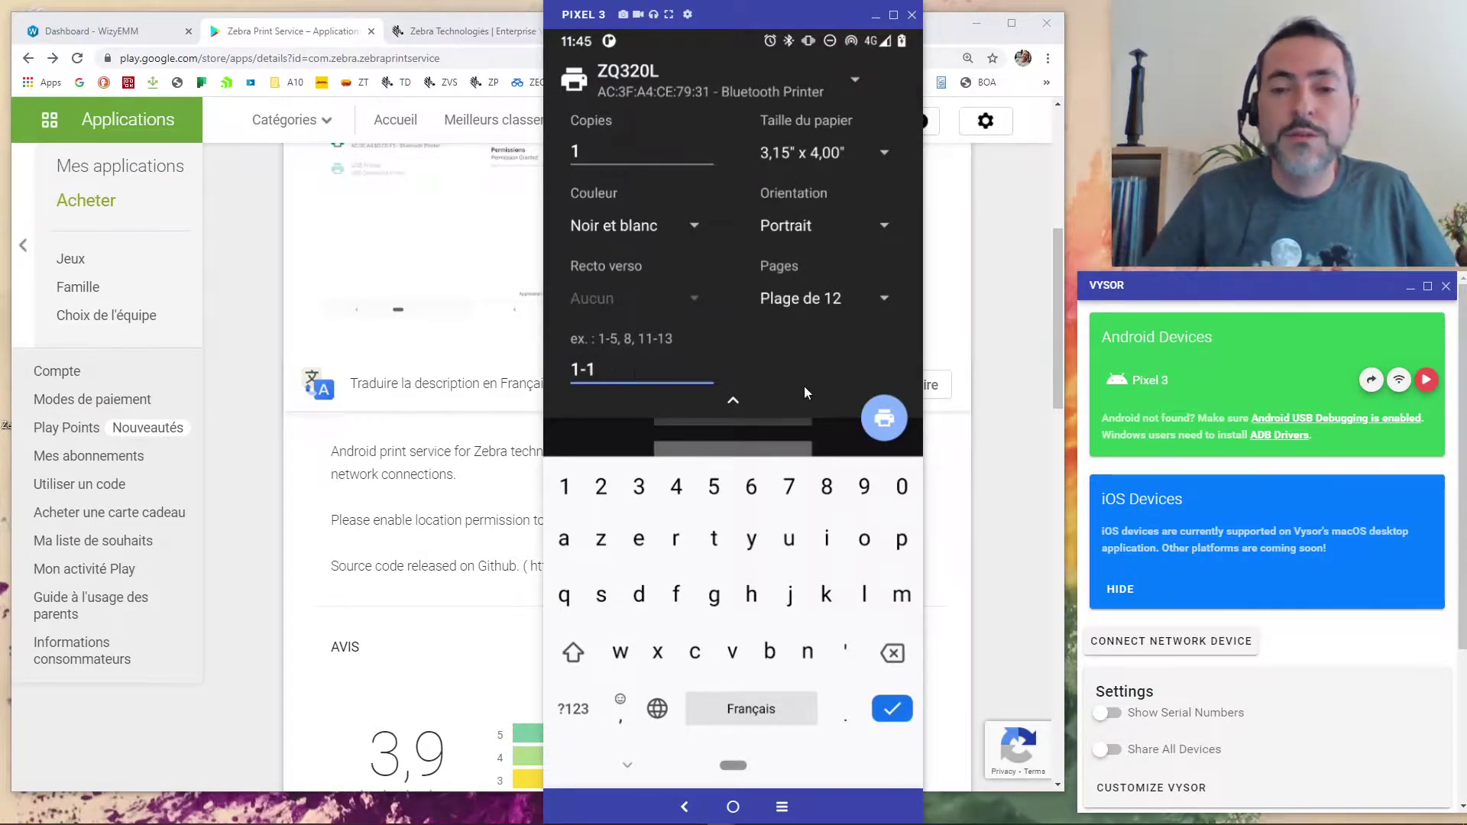
# Step: Confirm the 1-1 page range and collapse the print options
pyautogui.click(883, 413)
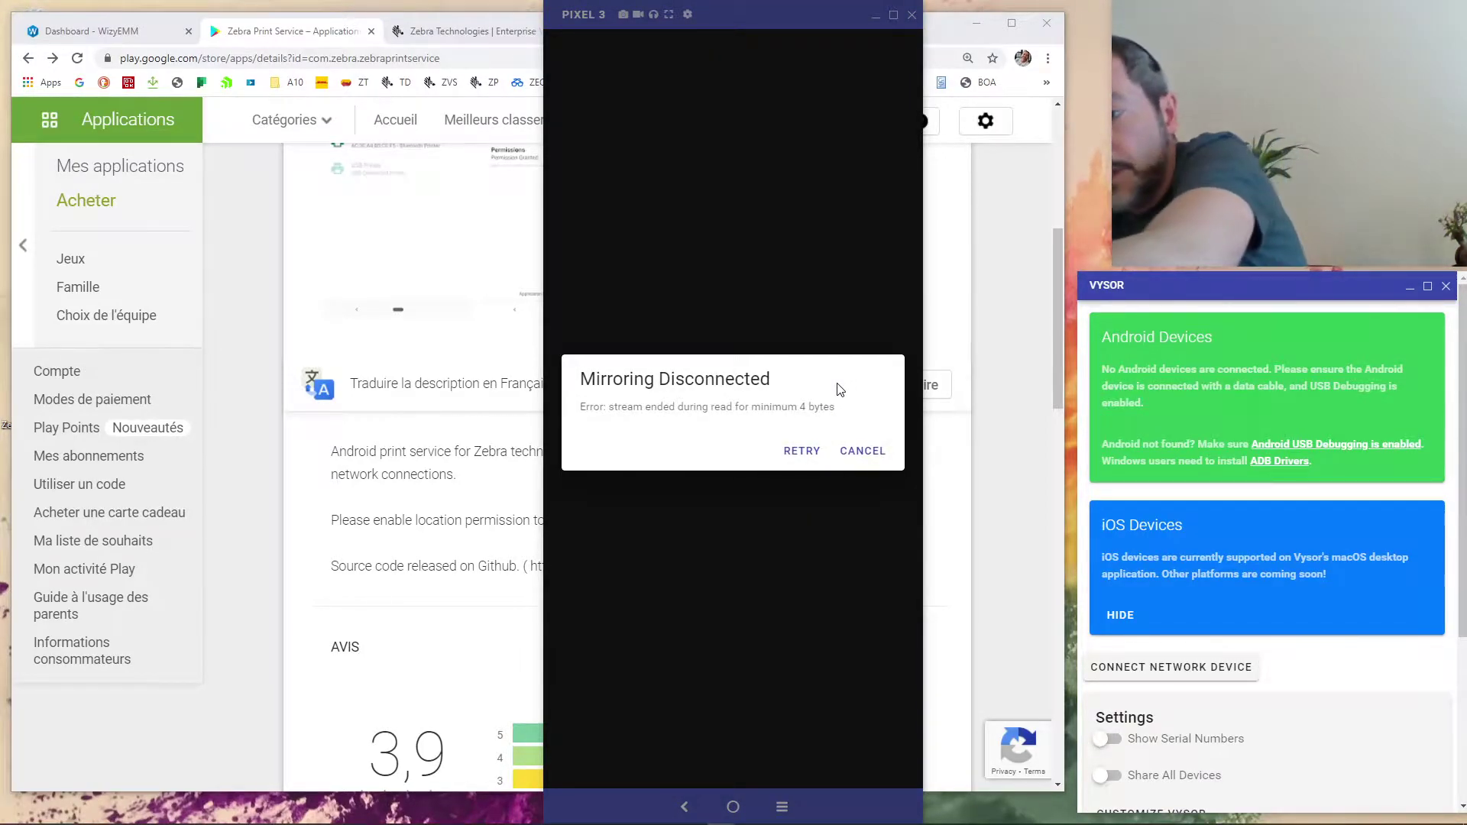
# Step: Dismiss the Mirroring Disconnected dialog for the Pixel 3
pyautogui.click(862, 458)
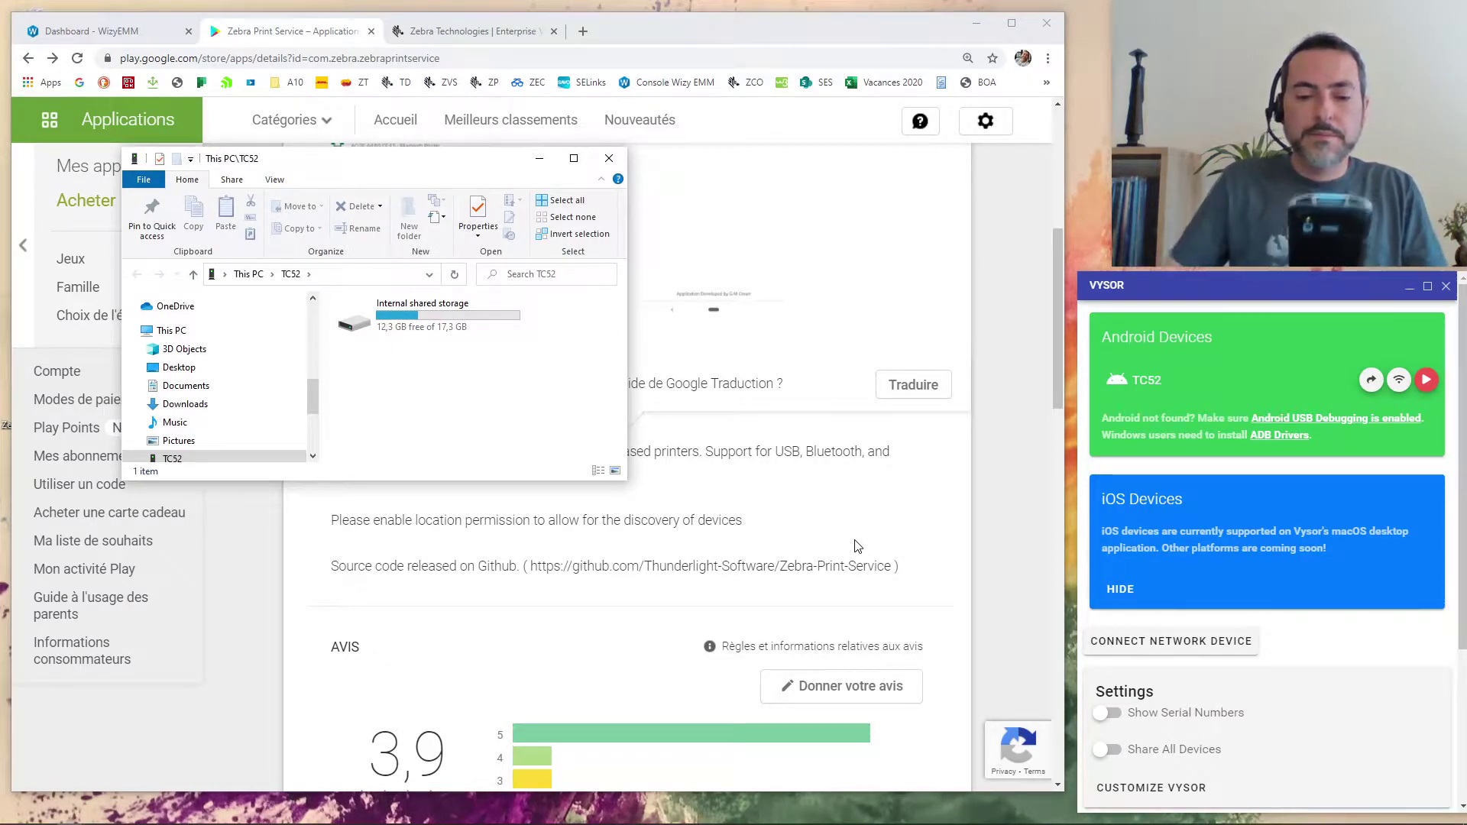
# Step: Mirror the TC52 and install Zebra Print Service from its Play Store
pyautogui.click(1426, 380)
pyautogui.click(576, 181)
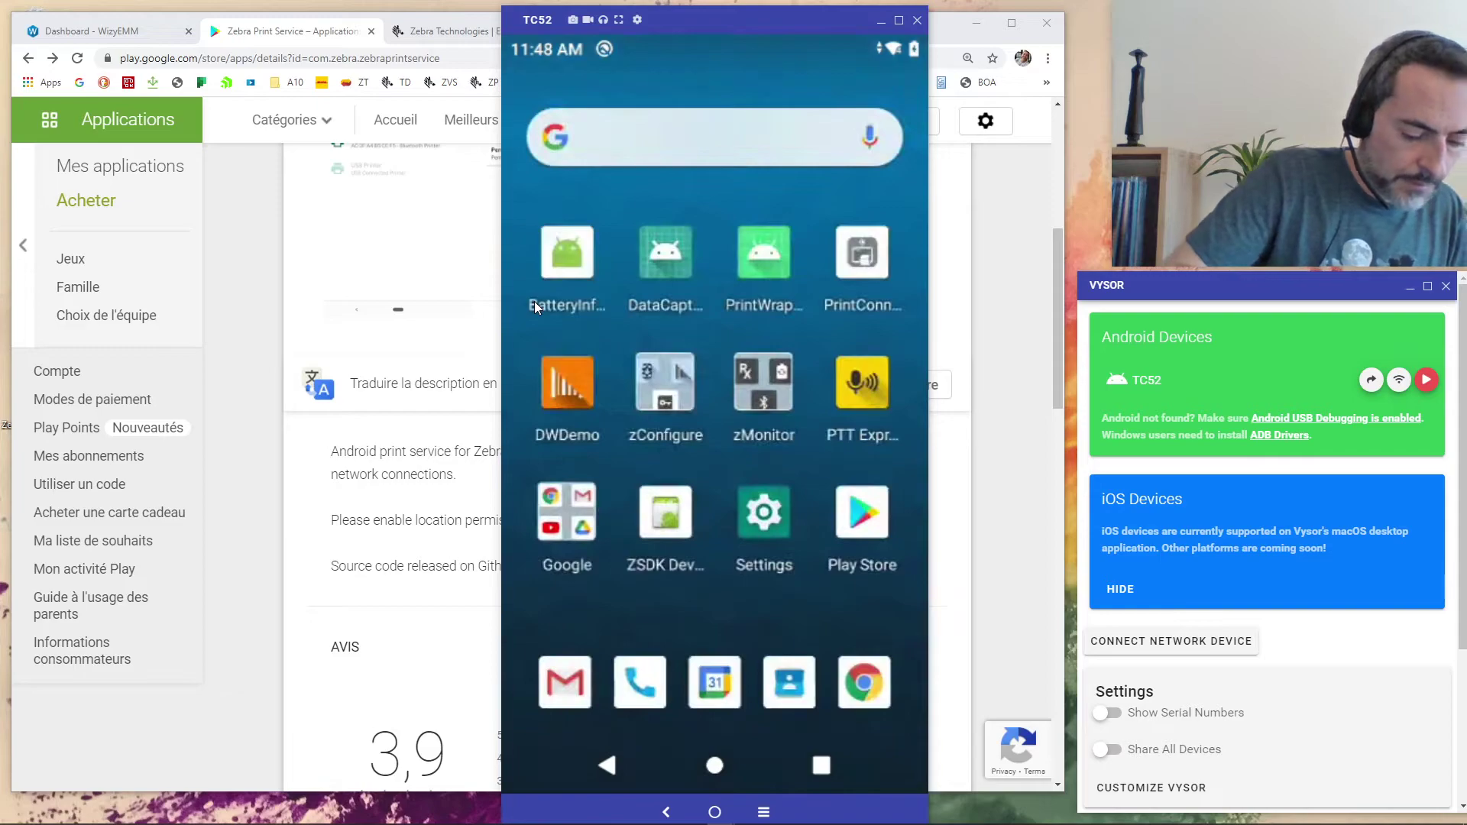
pyautogui.click(847, 528)
pyautogui.click(685, 107)
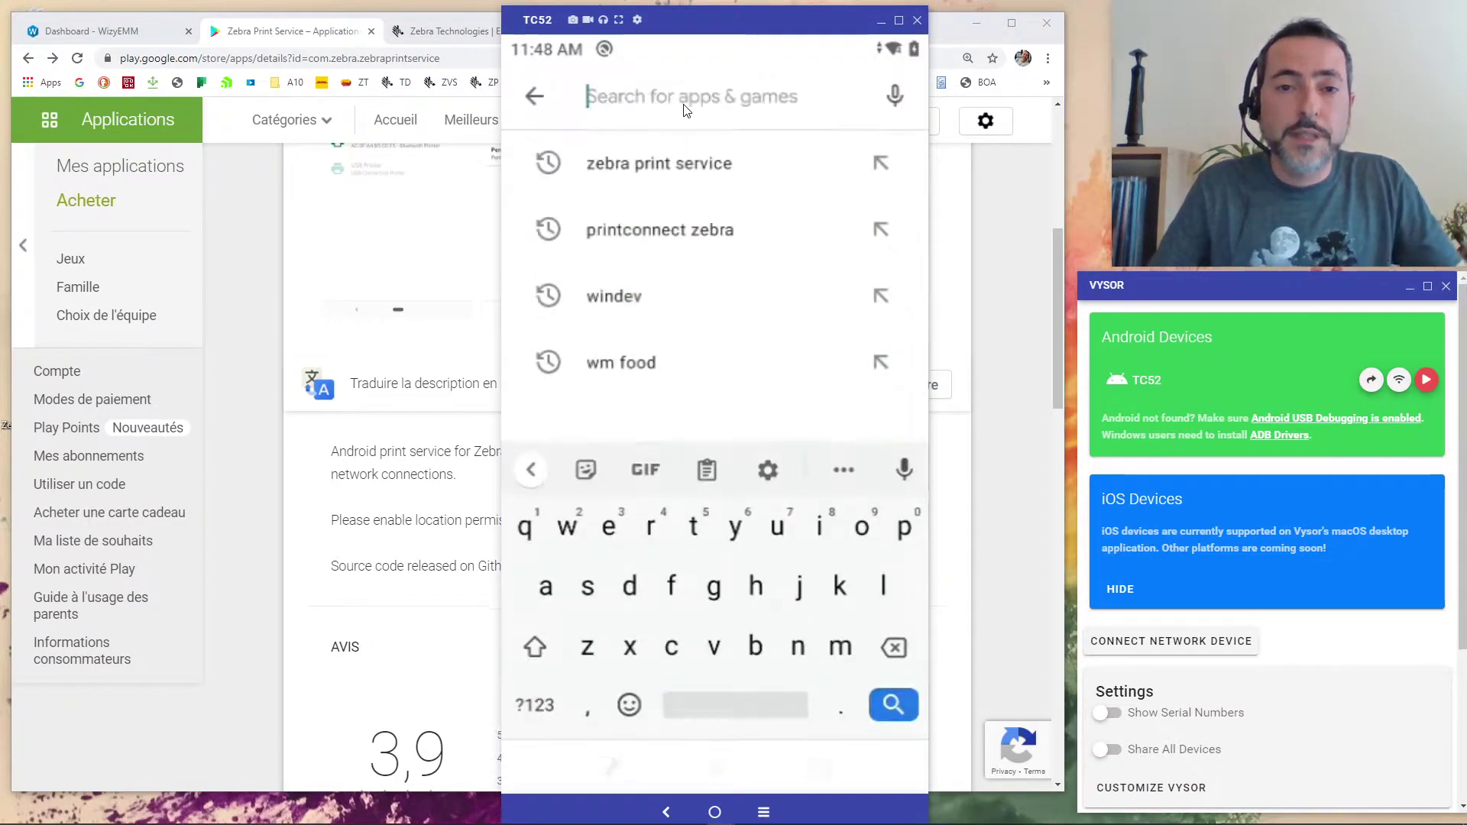
pyautogui.click(689, 165)
pyautogui.click(680, 171)
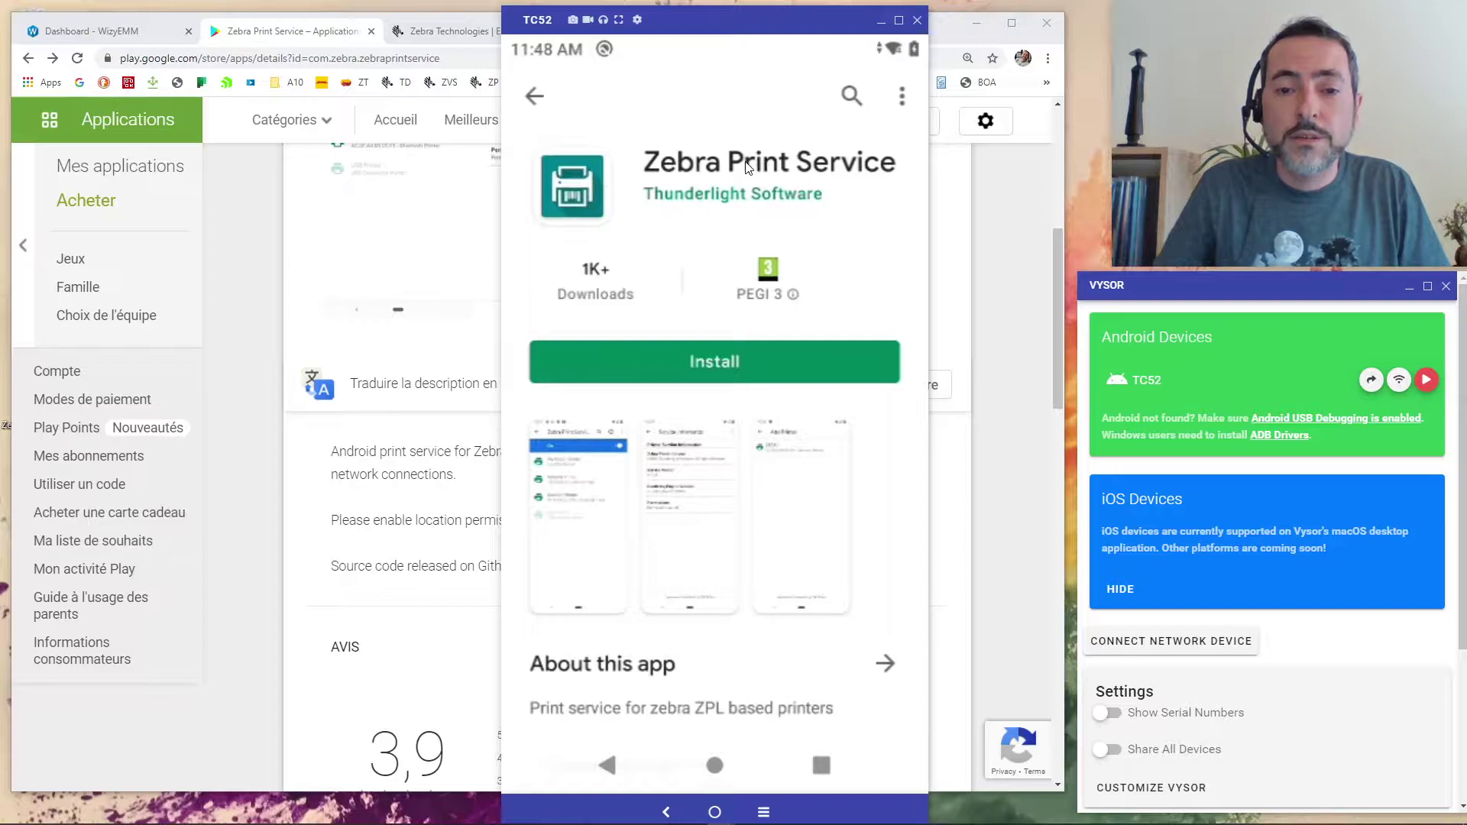
pyautogui.click(722, 364)
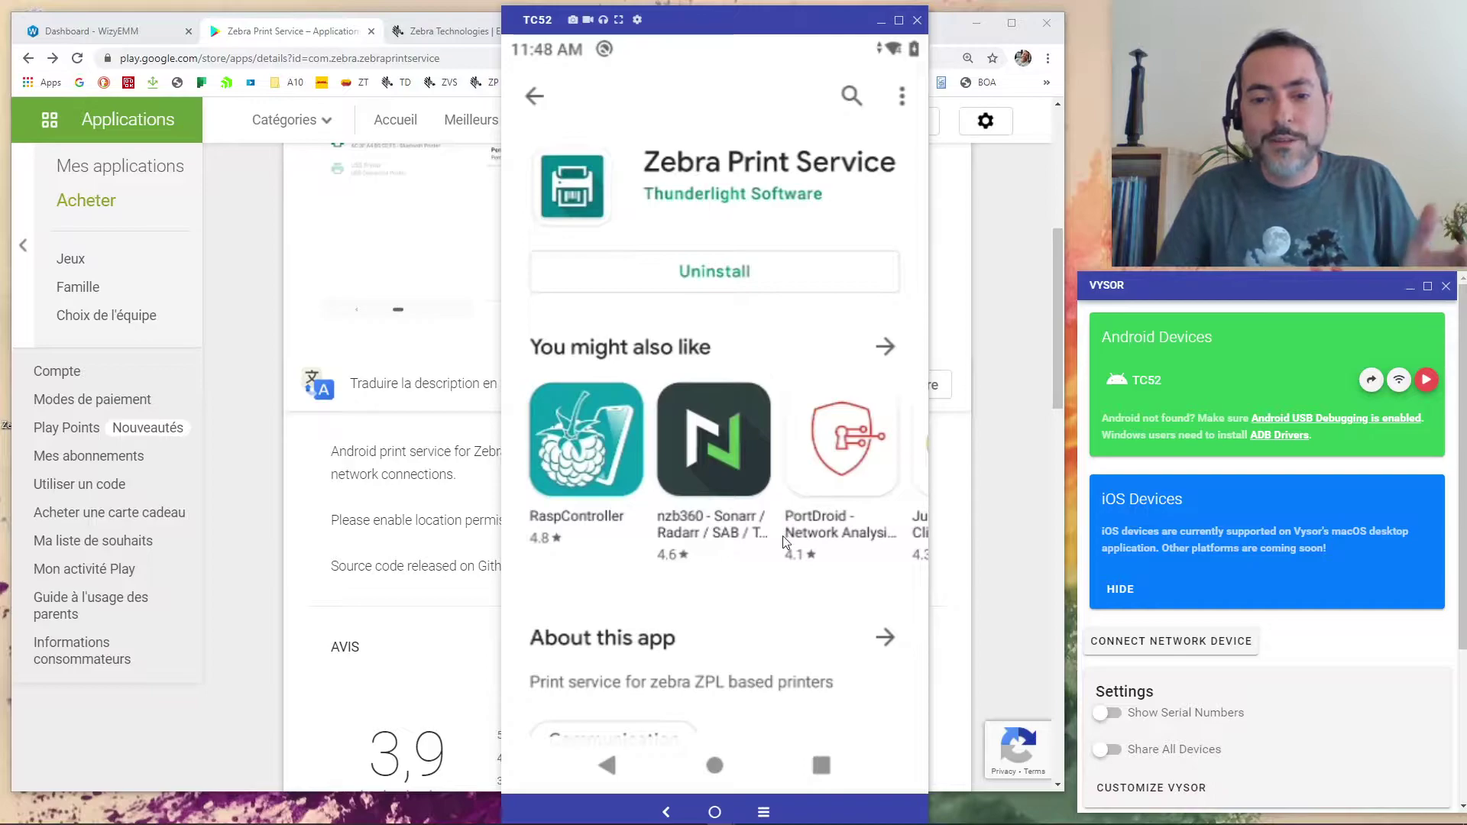
# Step: Close the Play Store from the TC52's recent apps and shift the mirror window right
pyautogui.click(821, 777)
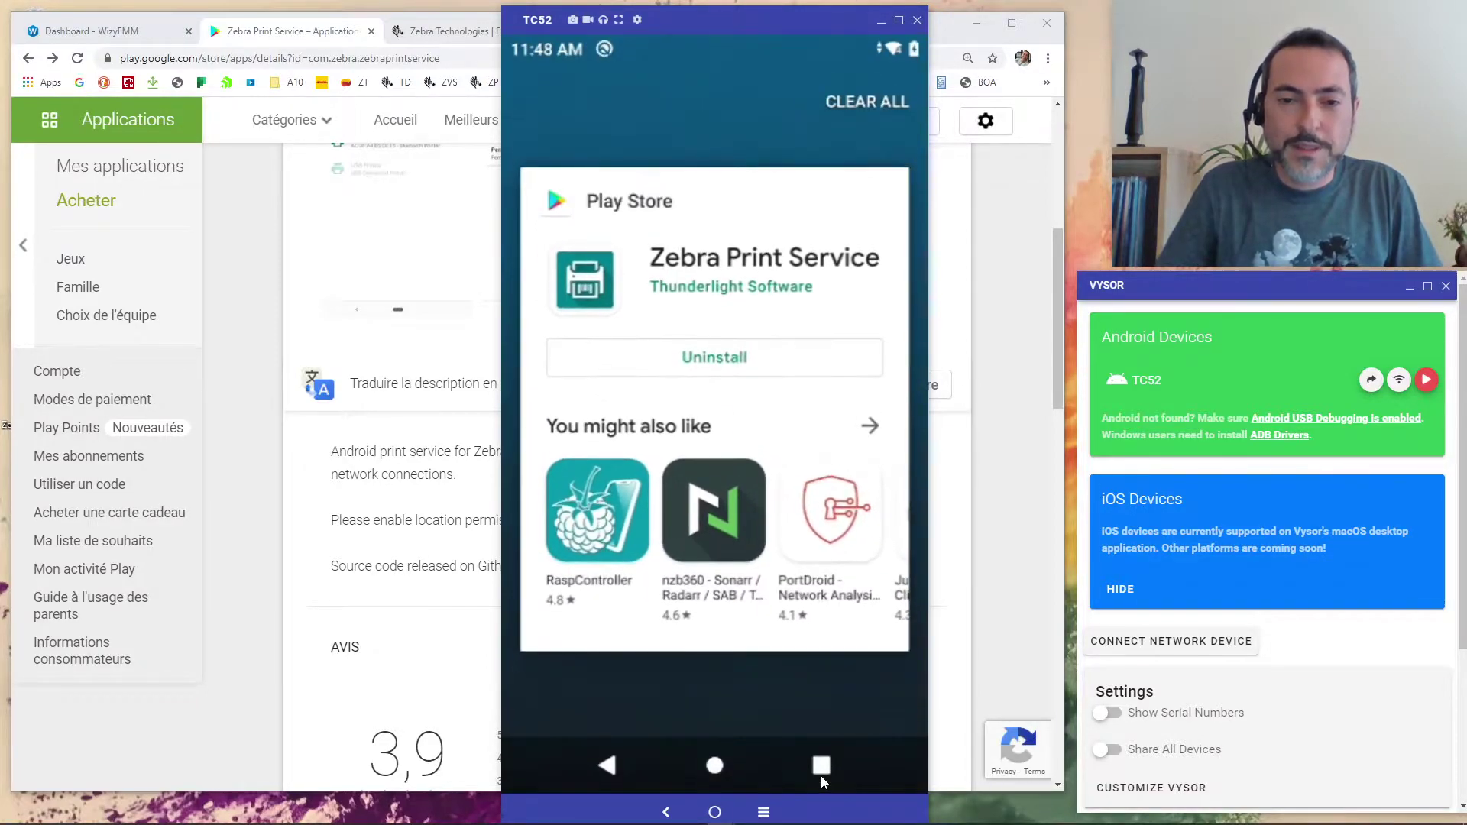
pyautogui.rightClick(795, 554)
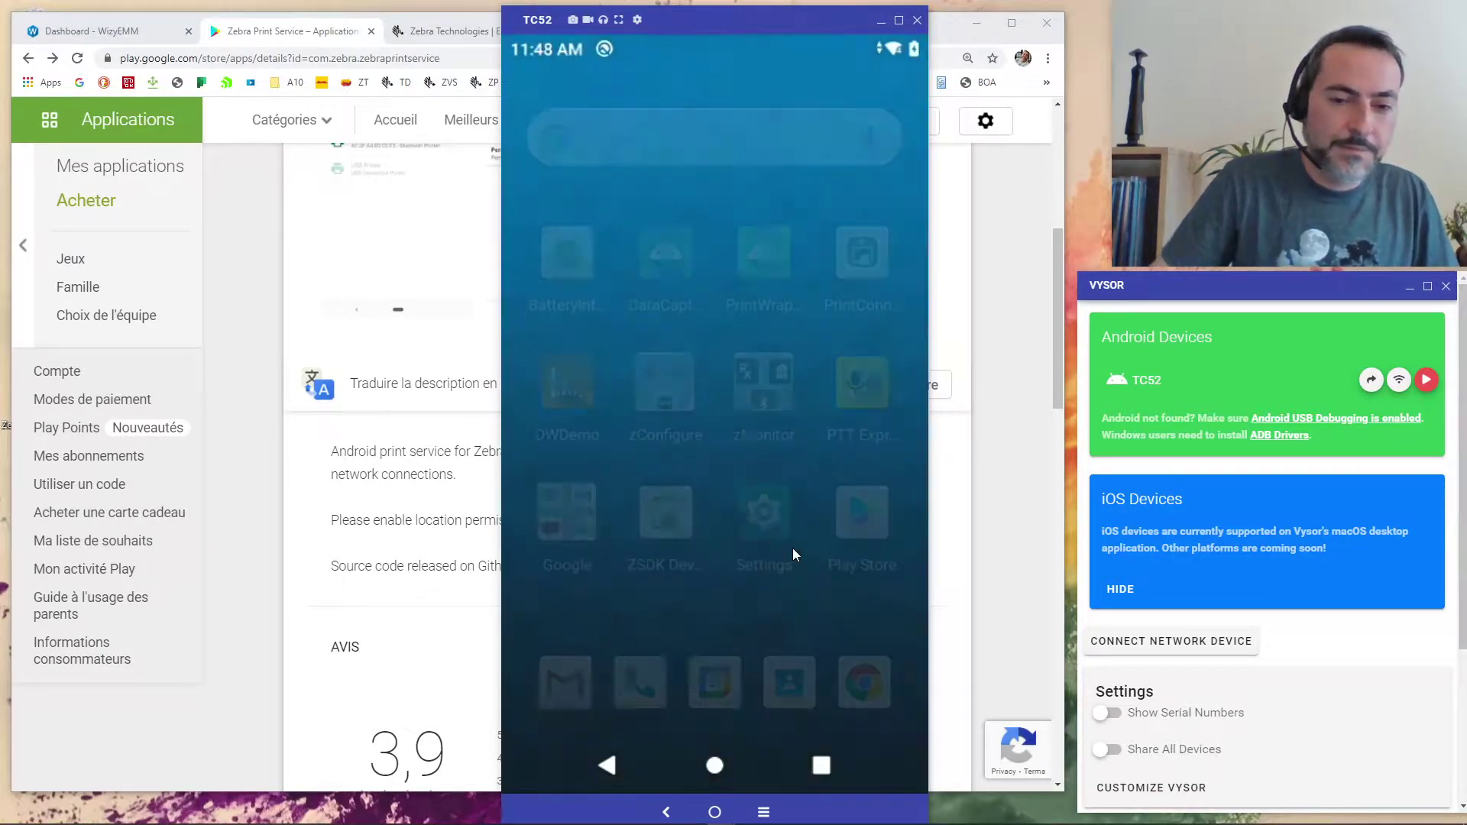
pyautogui.moveTo(691, 29); pyautogui.dragTo(855, 27)
# Step: Highlight the location-permission note in the web Play Store description
pyautogui.click(616, 29)
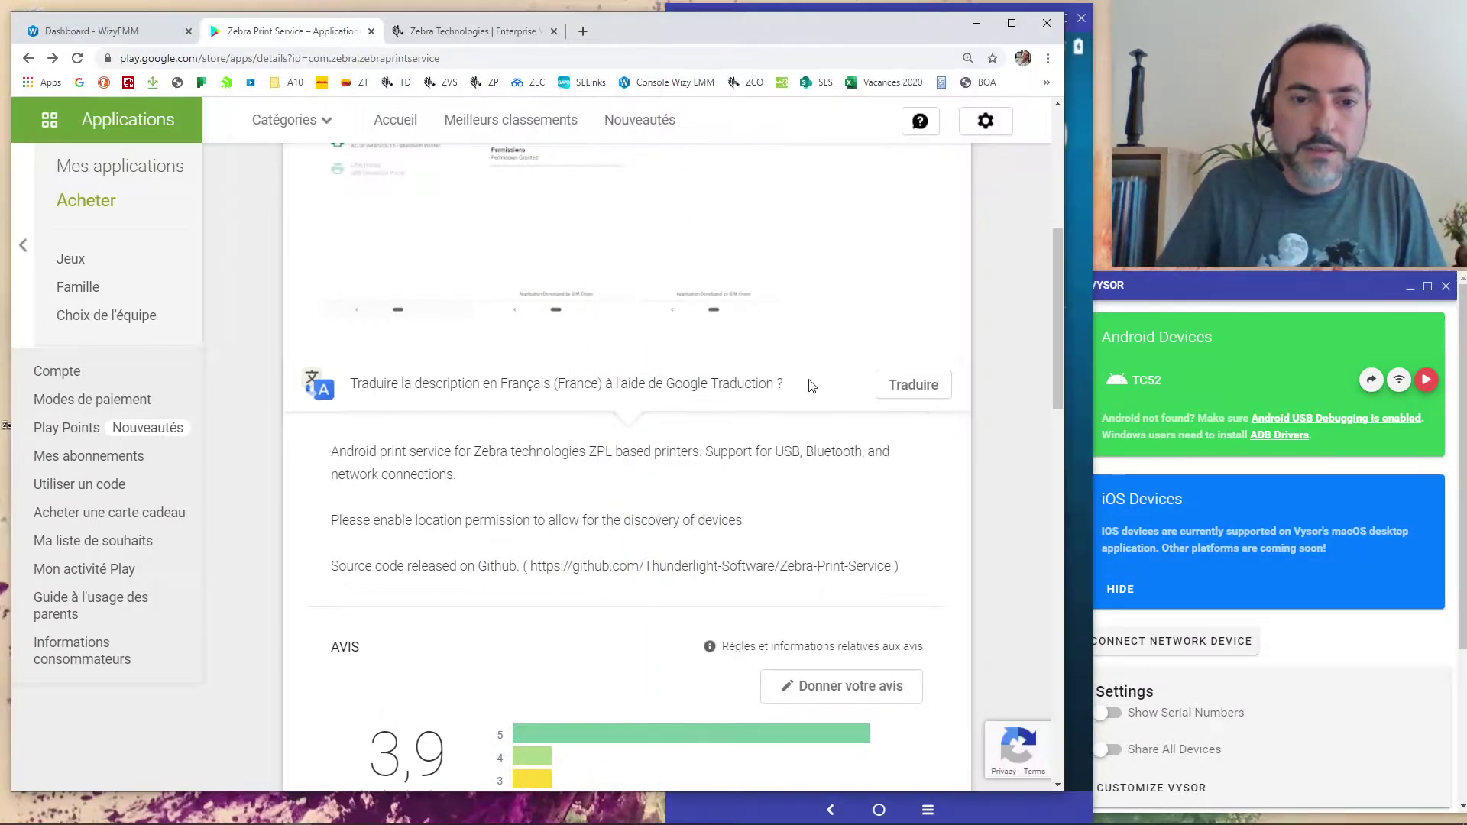
pyautogui.scroll(-1, 392, 432)
pyautogui.moveTo(336, 443); pyautogui.dragTo(748, 449)
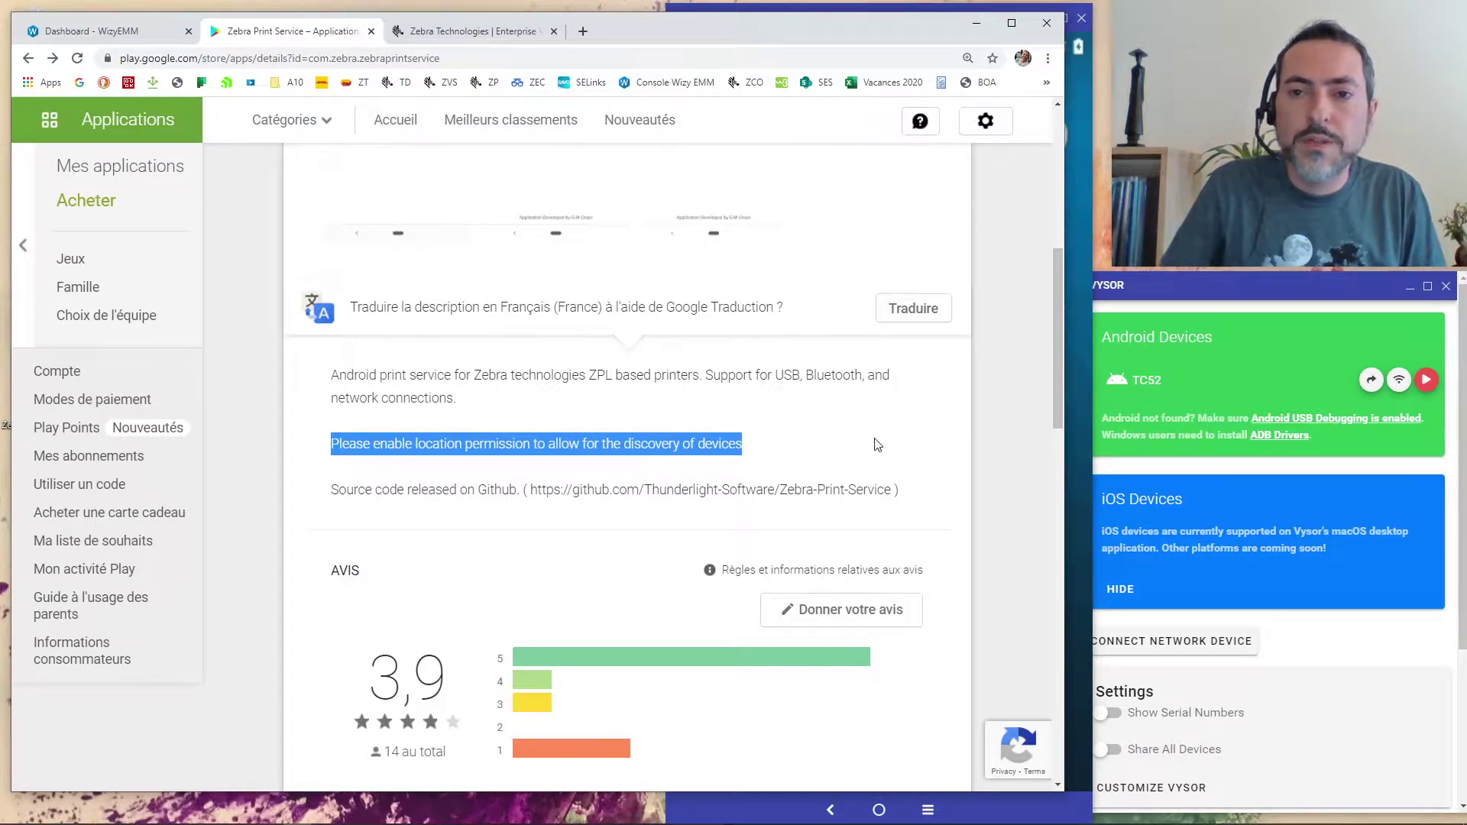
# Step: Search the TC52's Settings for 'print' and open Print services
pyautogui.click(1079, 264)
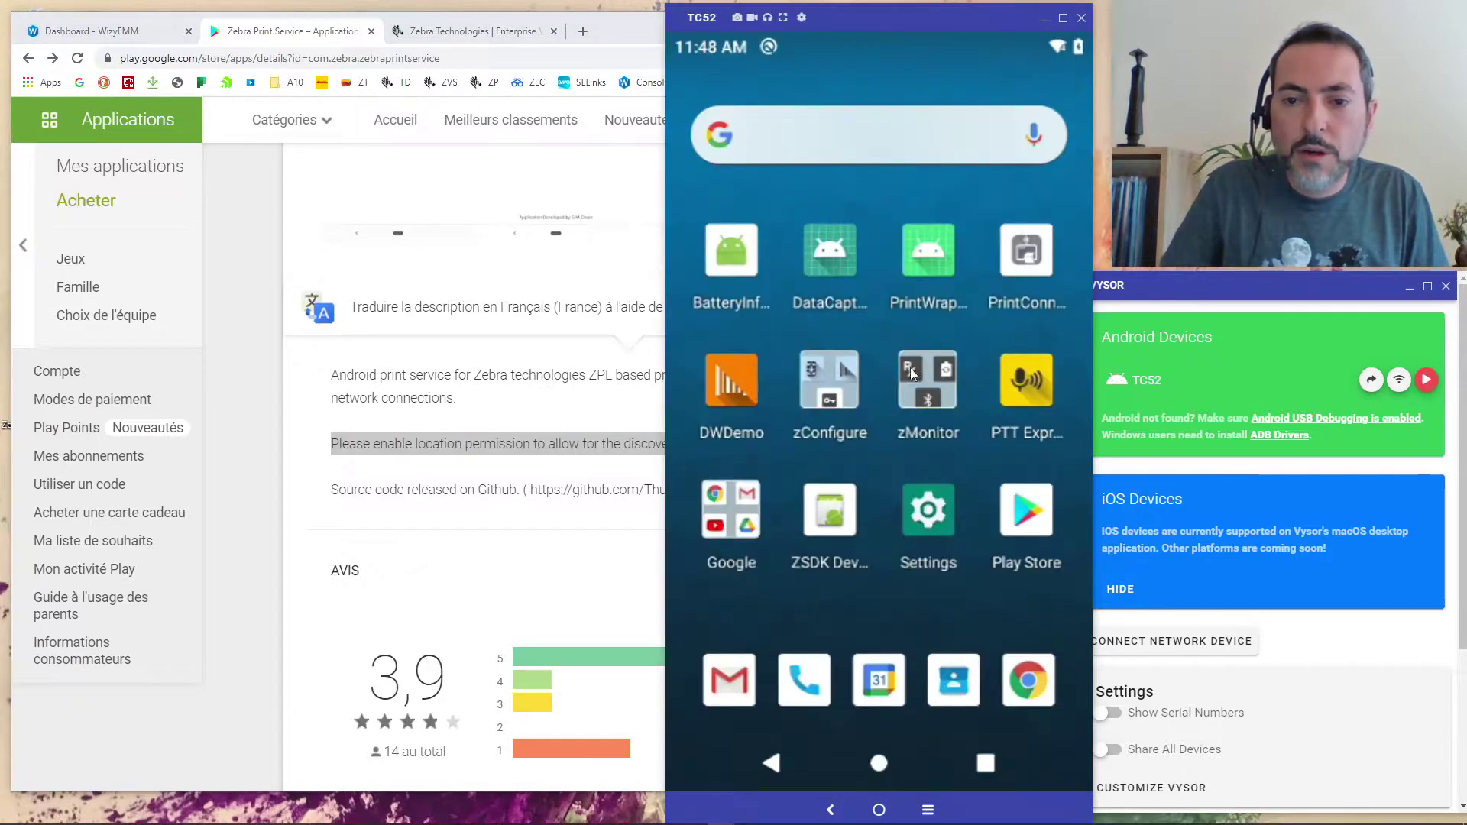
pyautogui.click(920, 510)
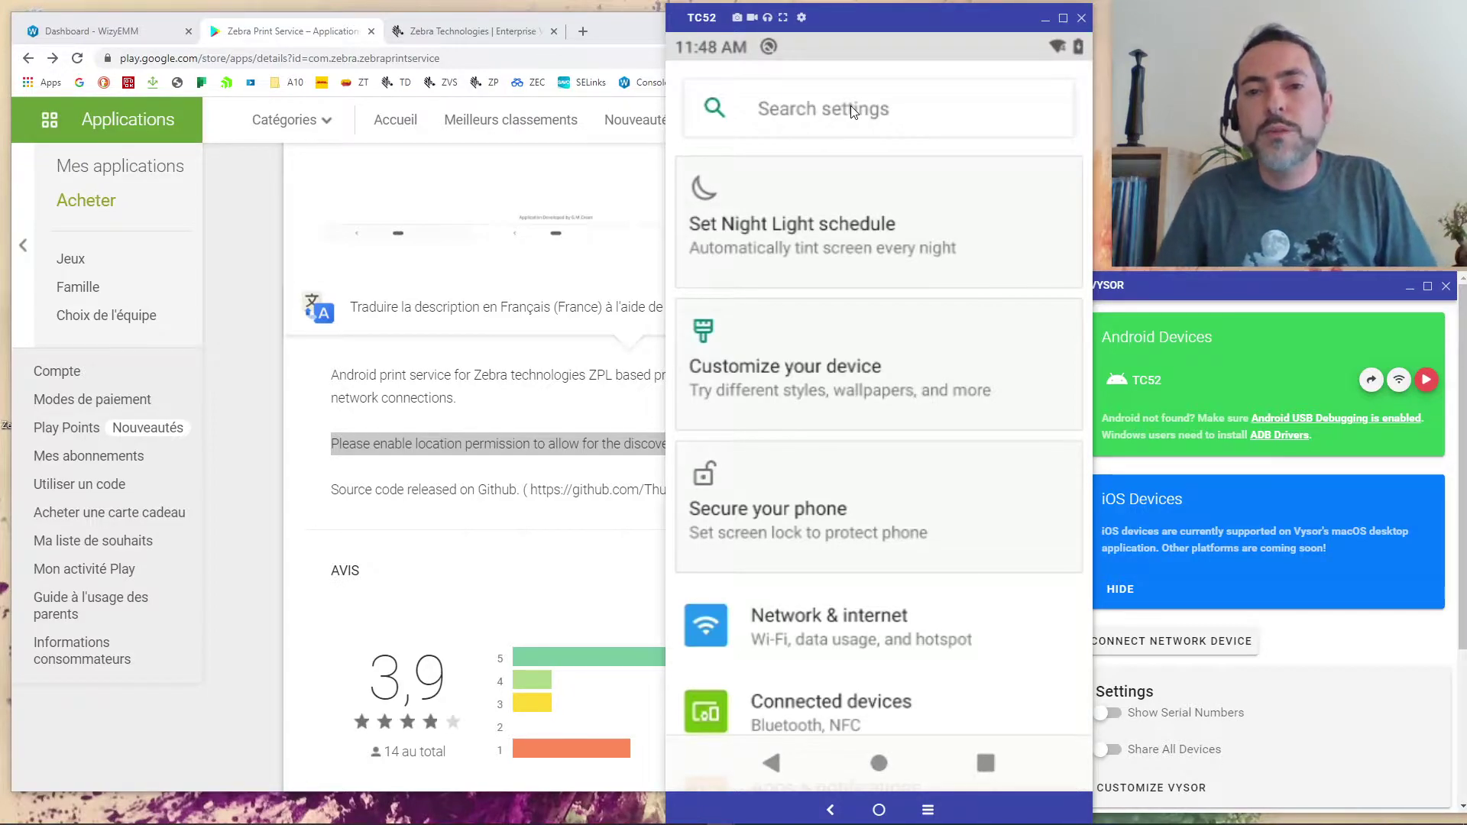
pyautogui.click(852, 111)
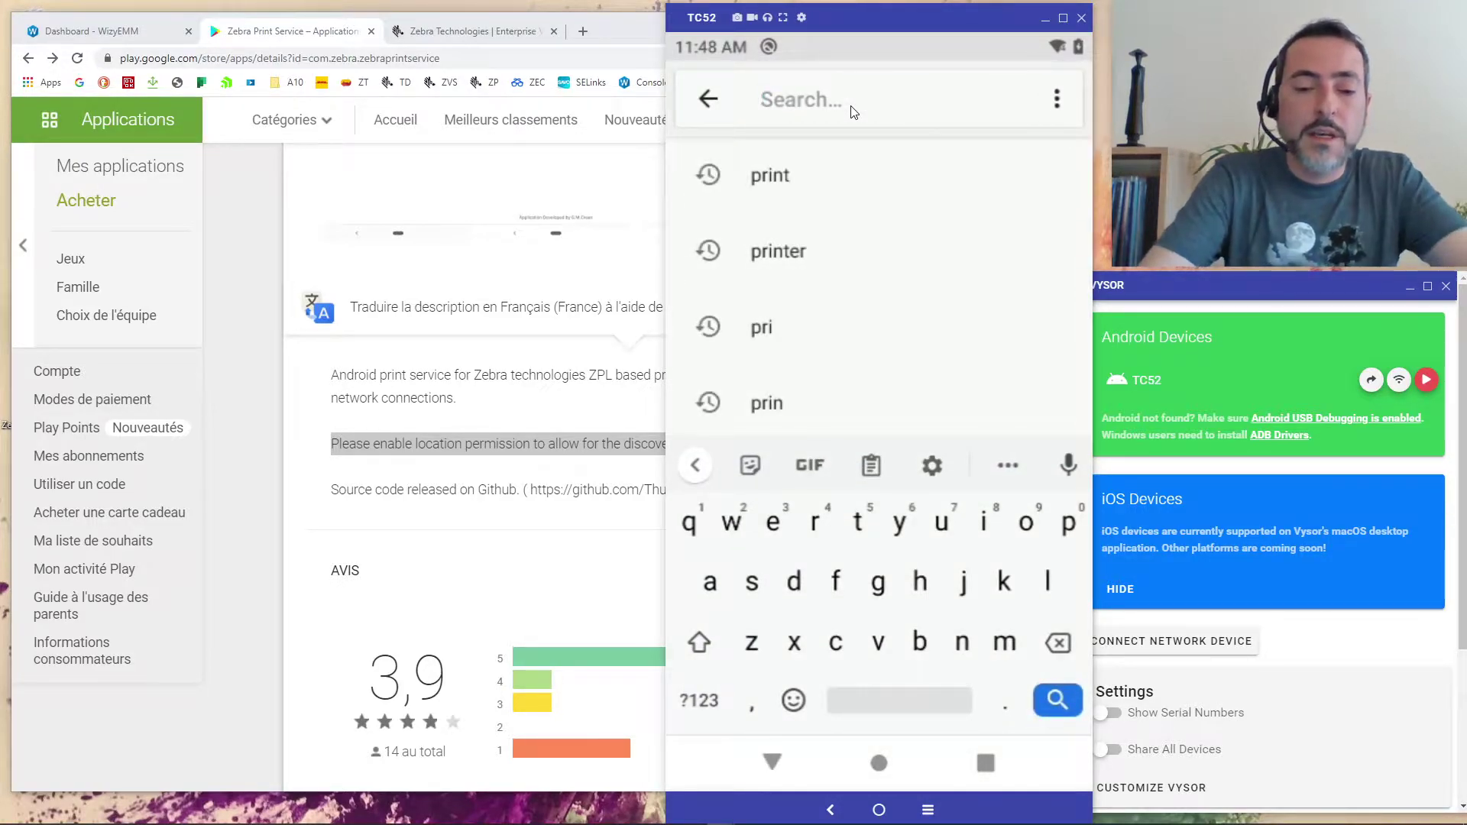
pyautogui.write('print')
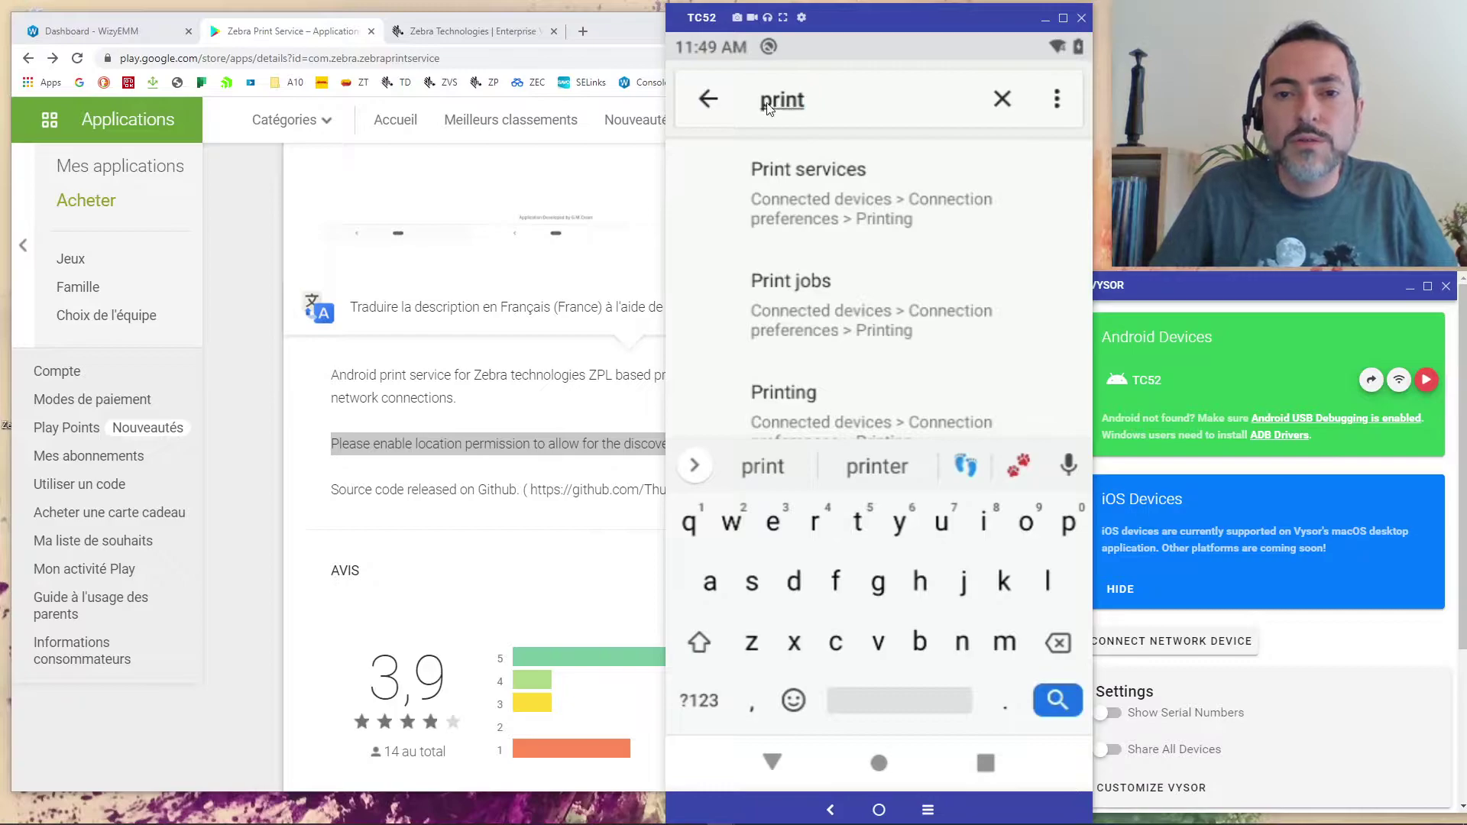
pyautogui.click(830, 191)
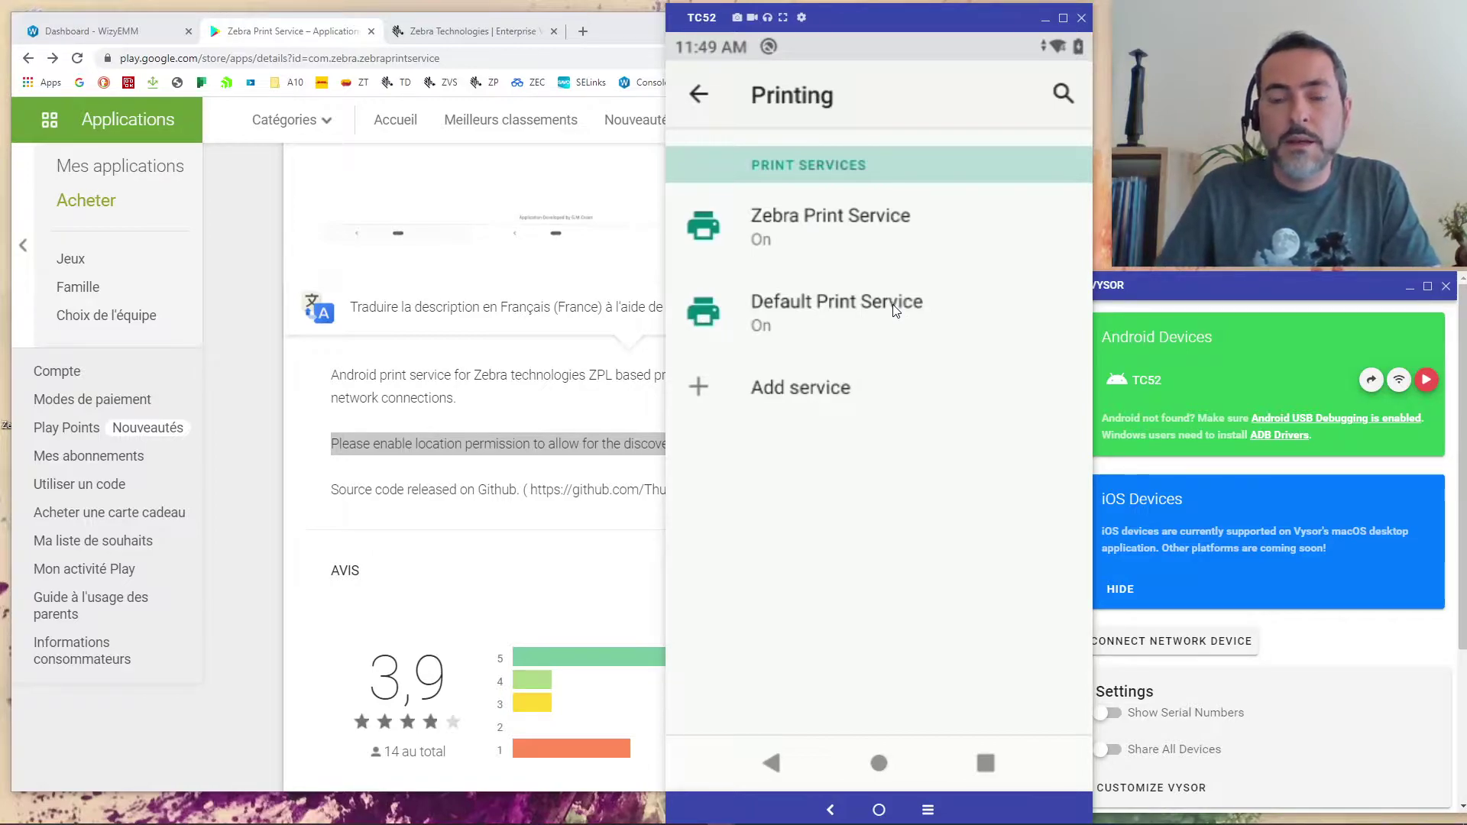
# Step: Open Zebra Print Service's printer search and show its overflow menu
pyautogui.click(850, 224)
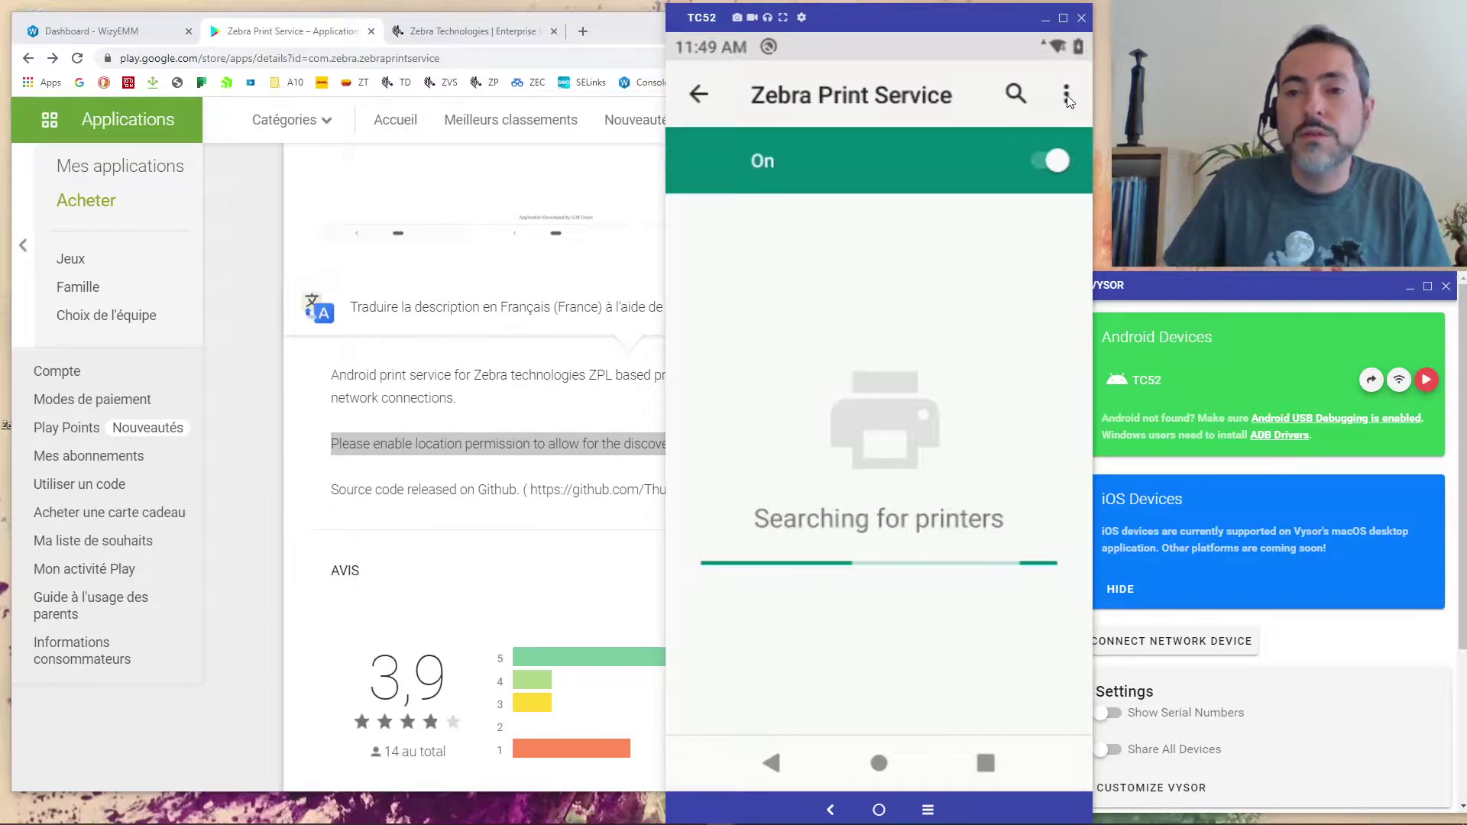
pyautogui.click(1067, 97)
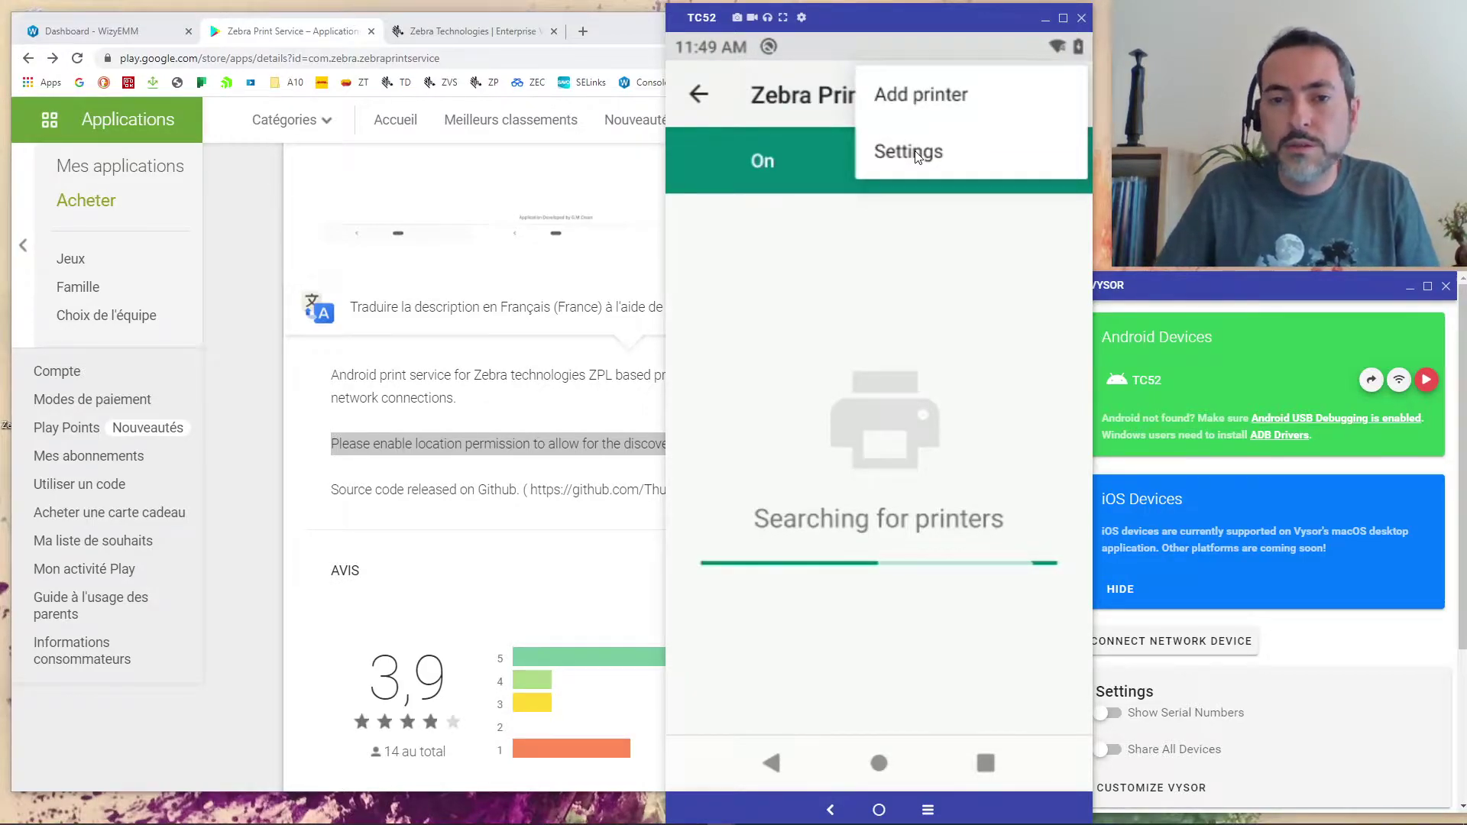
# Step: Grant Zebra Print Service location permission in its settings and return to printer search
pyautogui.click(914, 152)
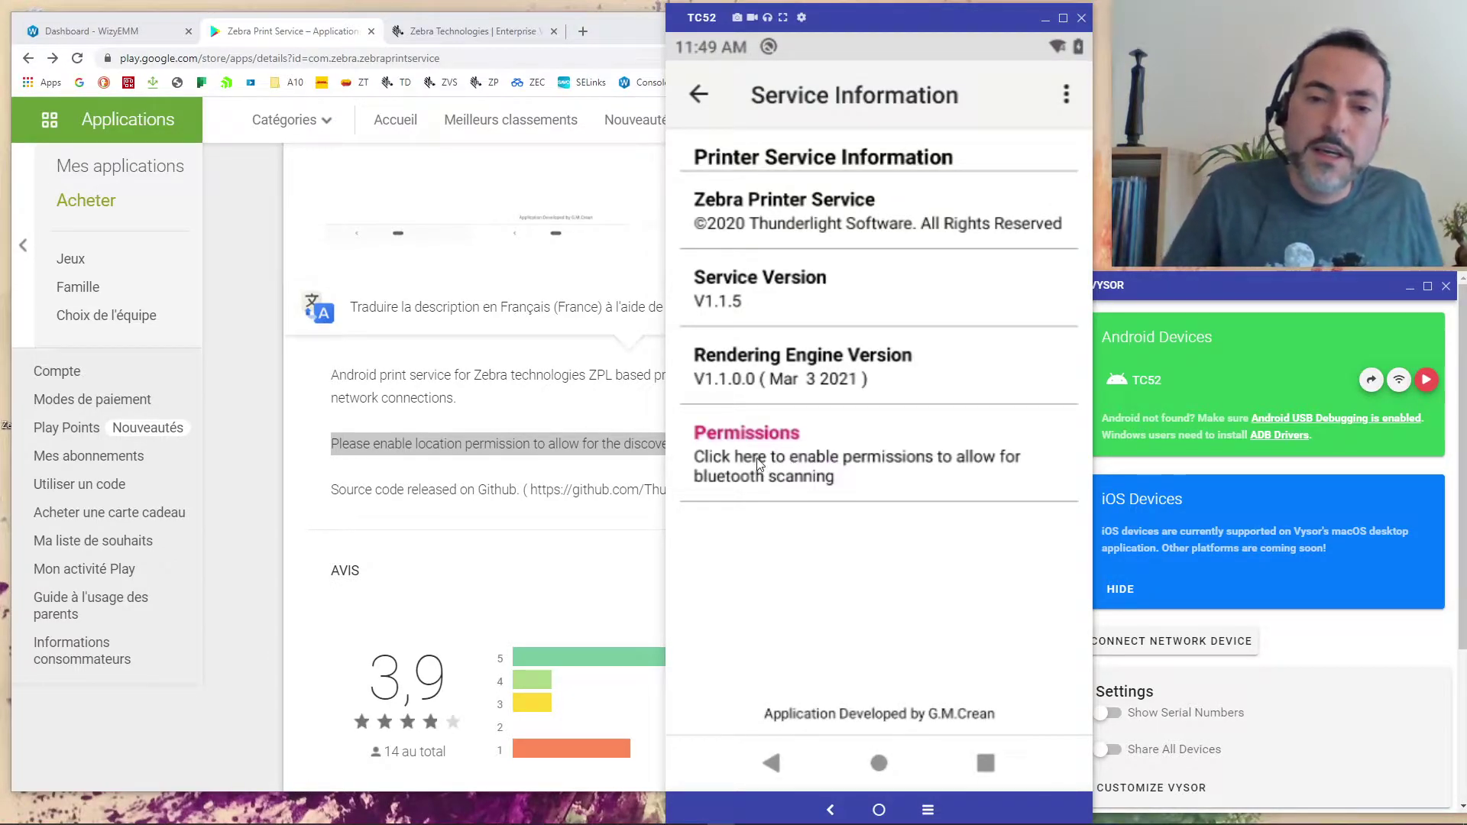
pyautogui.click(881, 465)
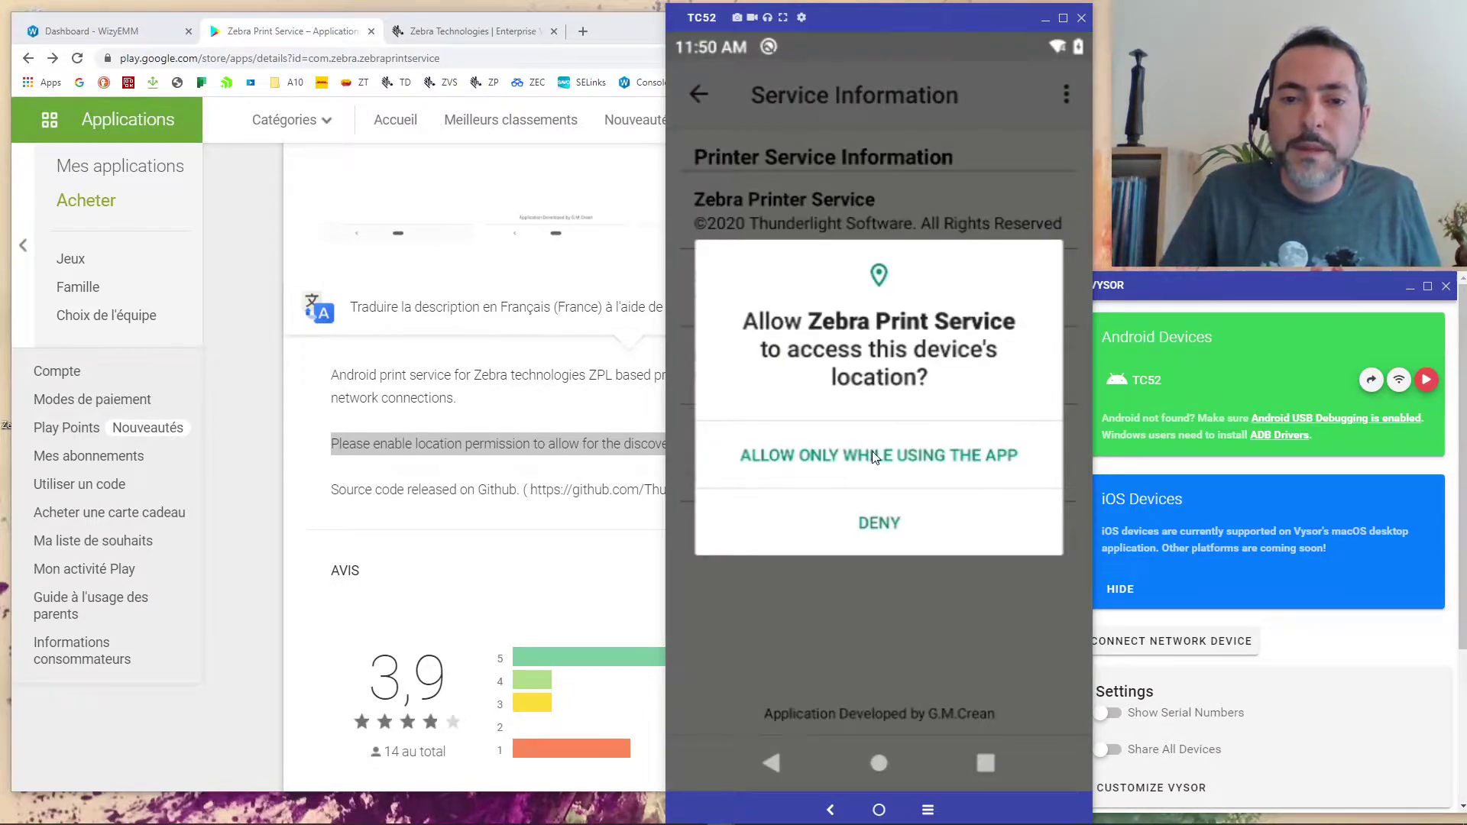
pyautogui.click(873, 456)
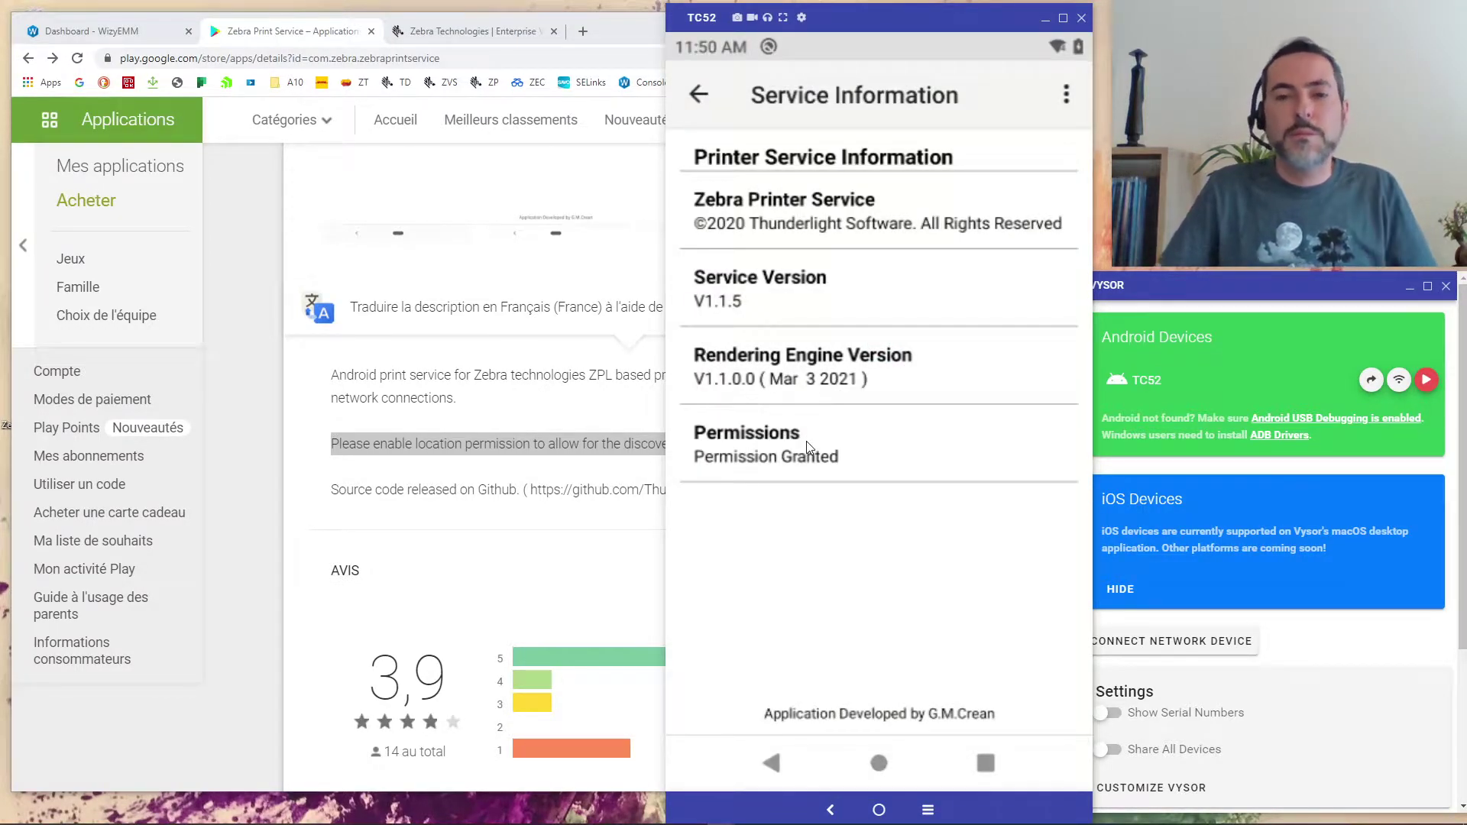
pyautogui.click(700, 94)
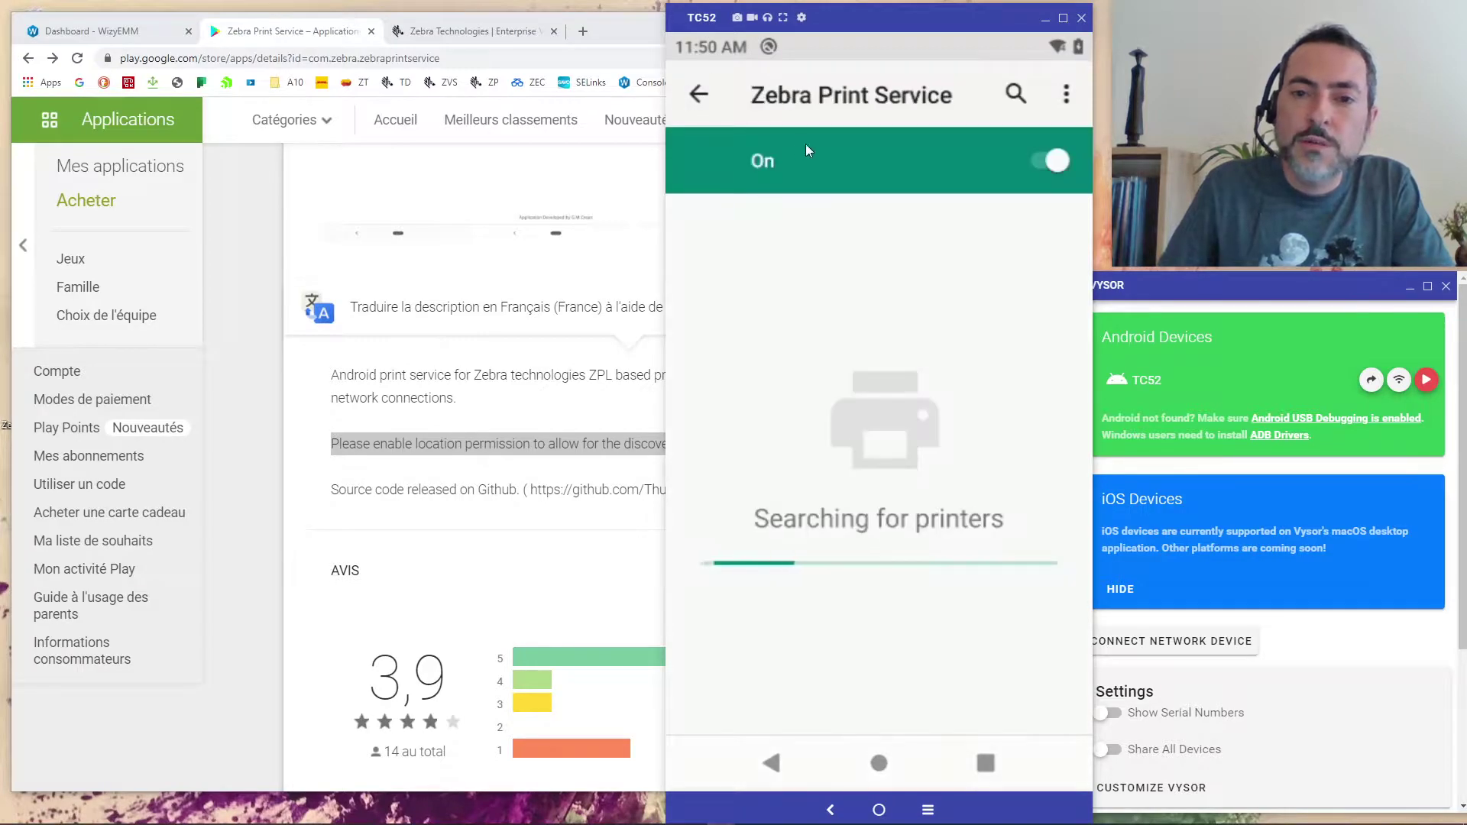
# Step: Start adding the ZQ320L Bluetooth printer through the print service's Add printer list
pyautogui.click(1067, 94)
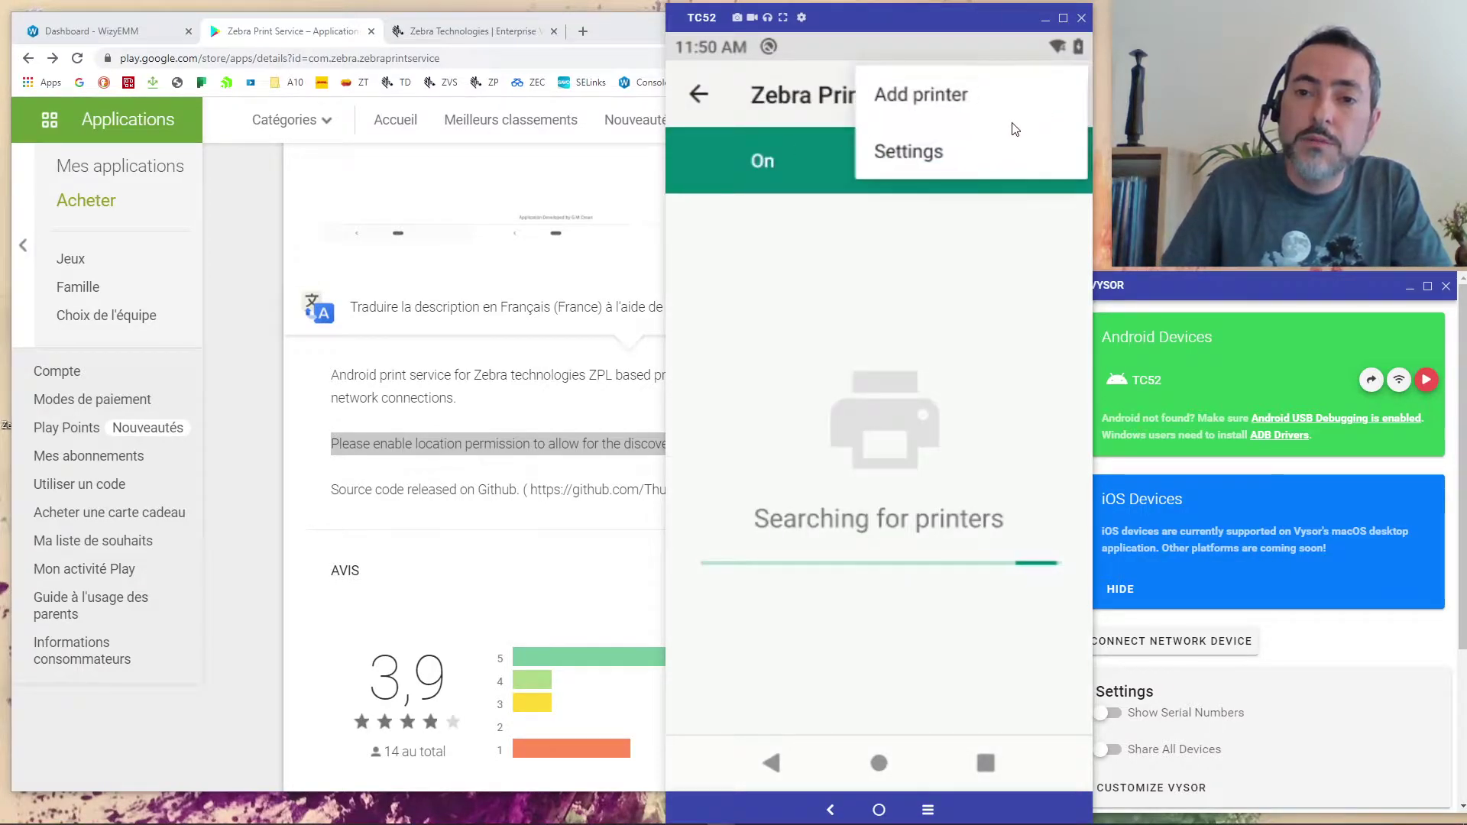
pyautogui.click(952, 95)
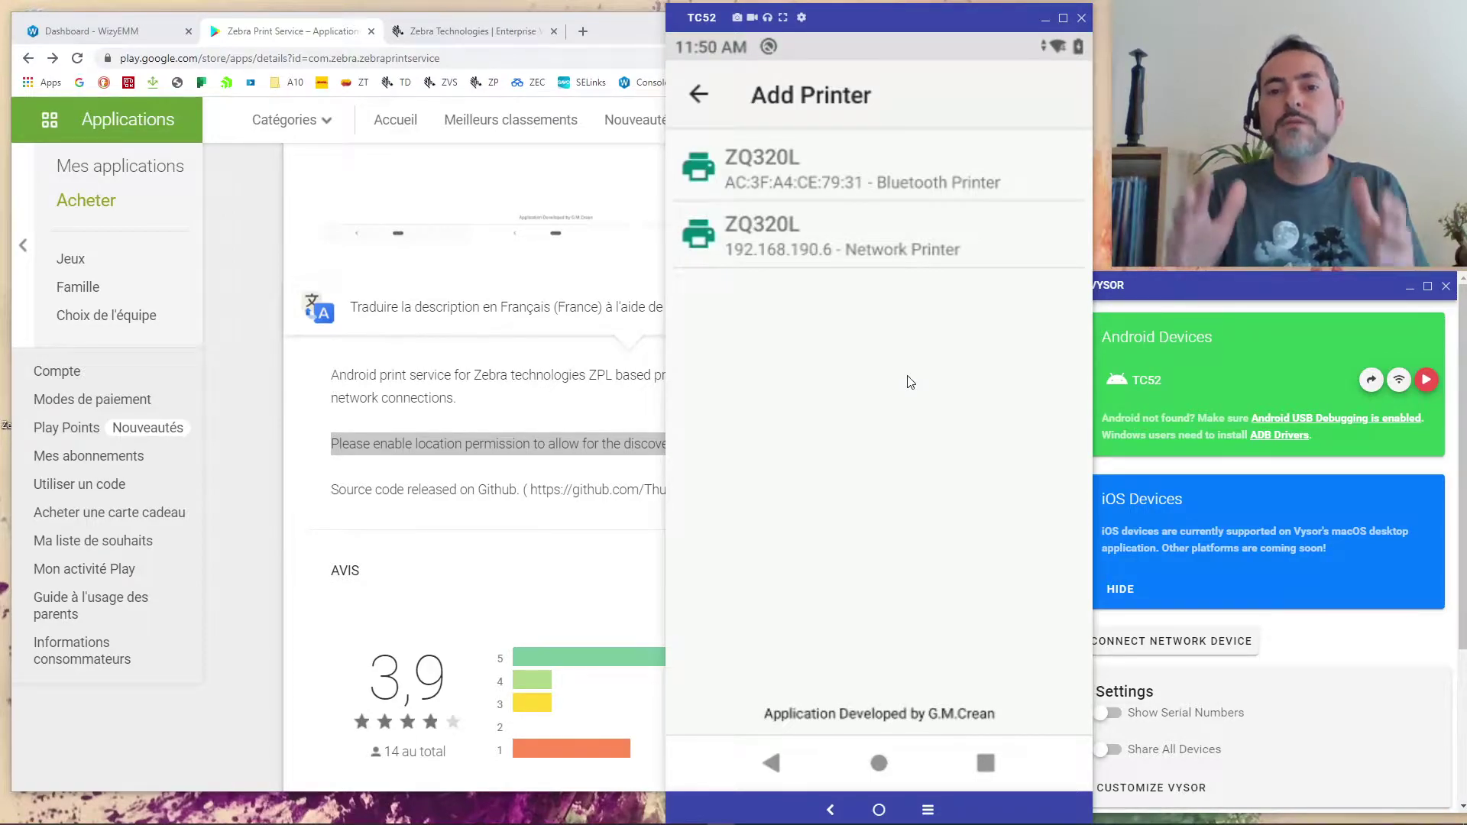
pyautogui.click(819, 168)
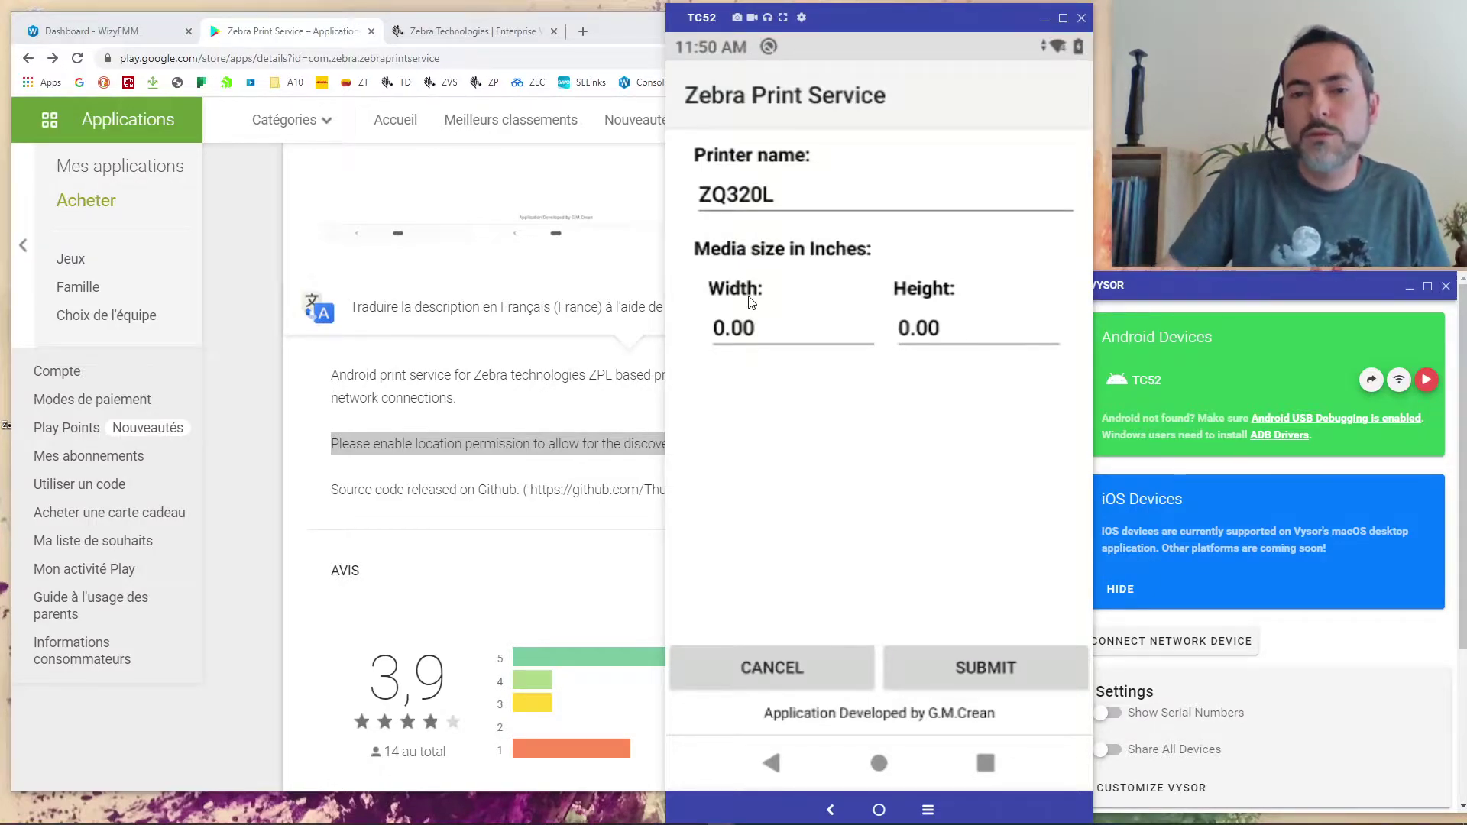
# Step: Name the Bluetooth printer 'Lobbby ZQ320' and set media width 3.15 and height 4.00
pyautogui.click(777, 196)
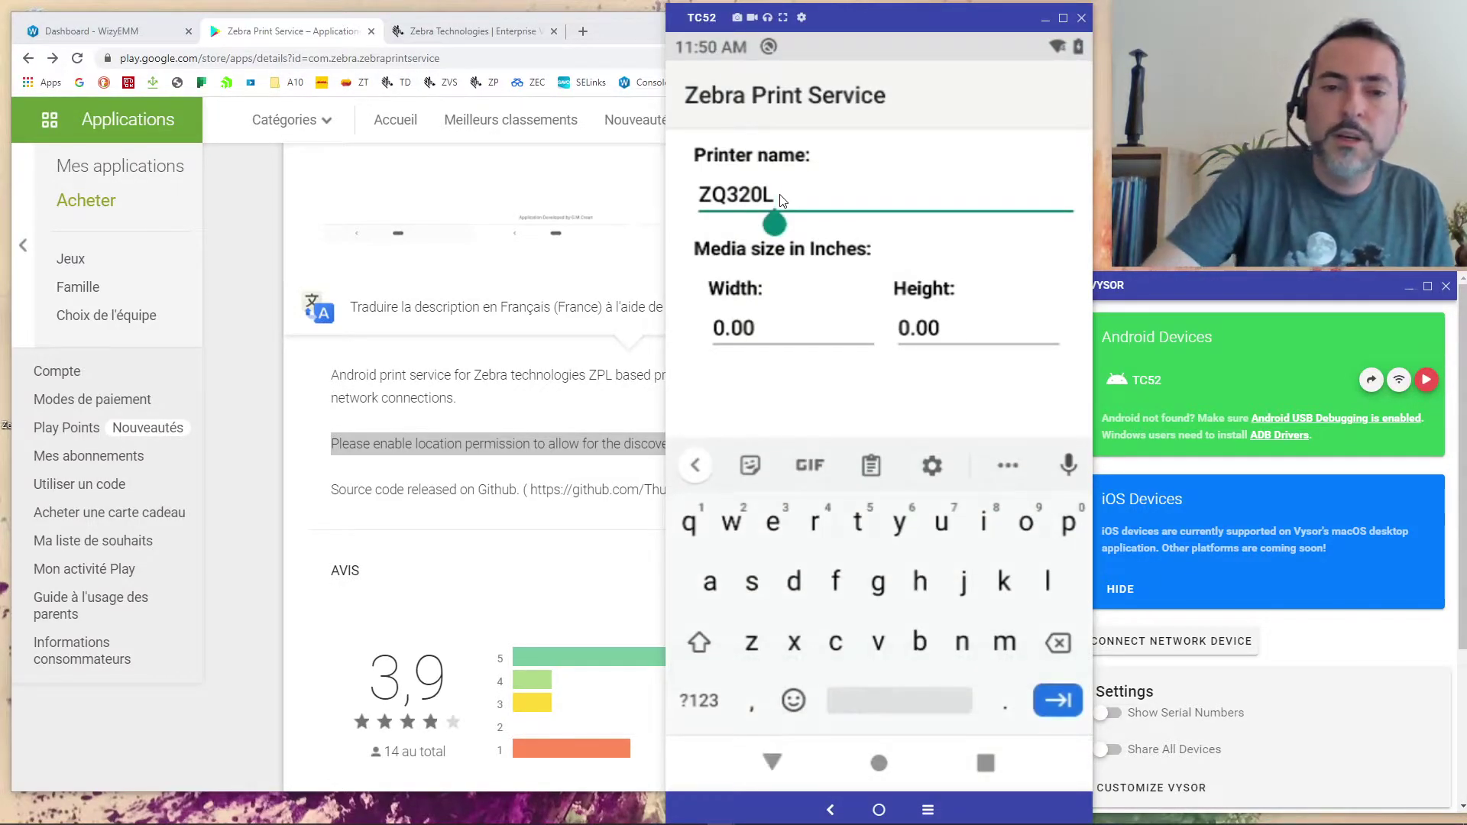
pyautogui.press('BackSpace')
pyautogui.press('BackSpace')
pyautogui.press('BackSpace')
pyautogui.press('BackSpace')
pyautogui.press('BackSpace')
pyautogui.press('BackSpace')
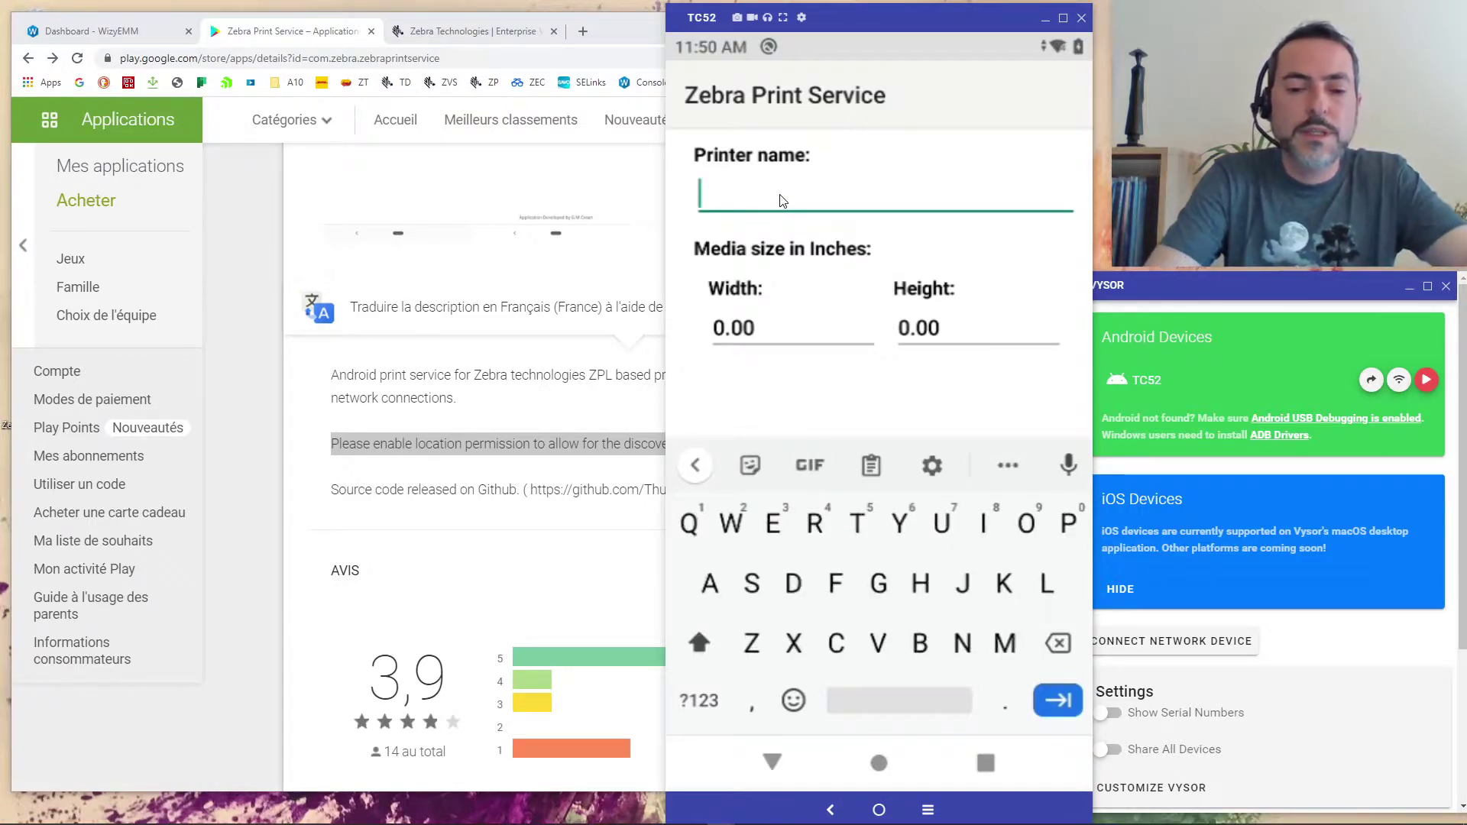
pyautogui.write('Lobbby ZQ320')
pyautogui.click(783, 336)
pyautogui.press('BackSpace')
pyautogui.press('BackSpace')
pyautogui.press('BackSpace')
pyautogui.press('BackSpace')
pyautogui.write('3.15')
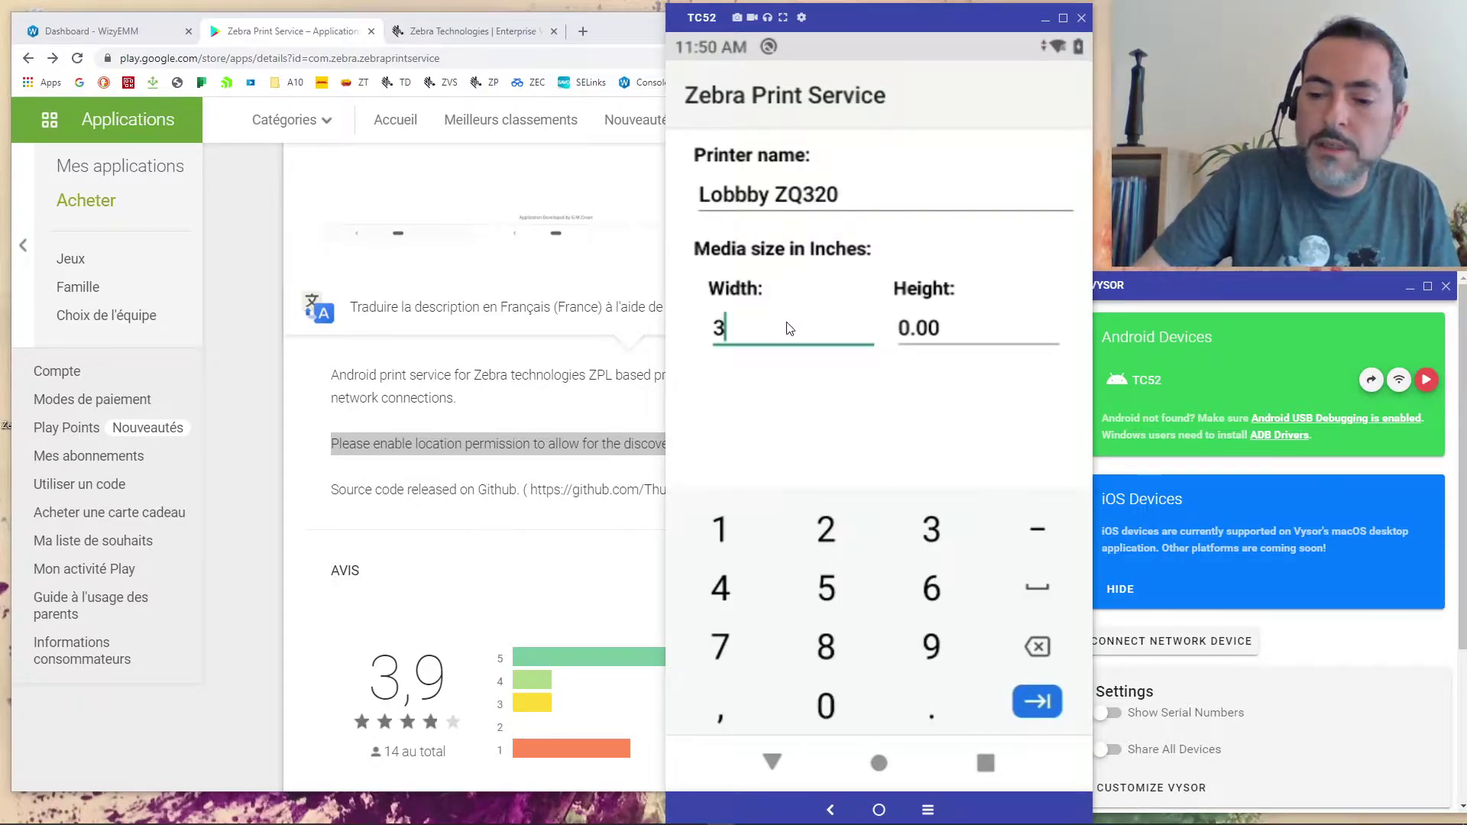
pyautogui.click(969, 342)
pyautogui.press('Left')
pyautogui.press('Left')
pyautogui.press('Left')
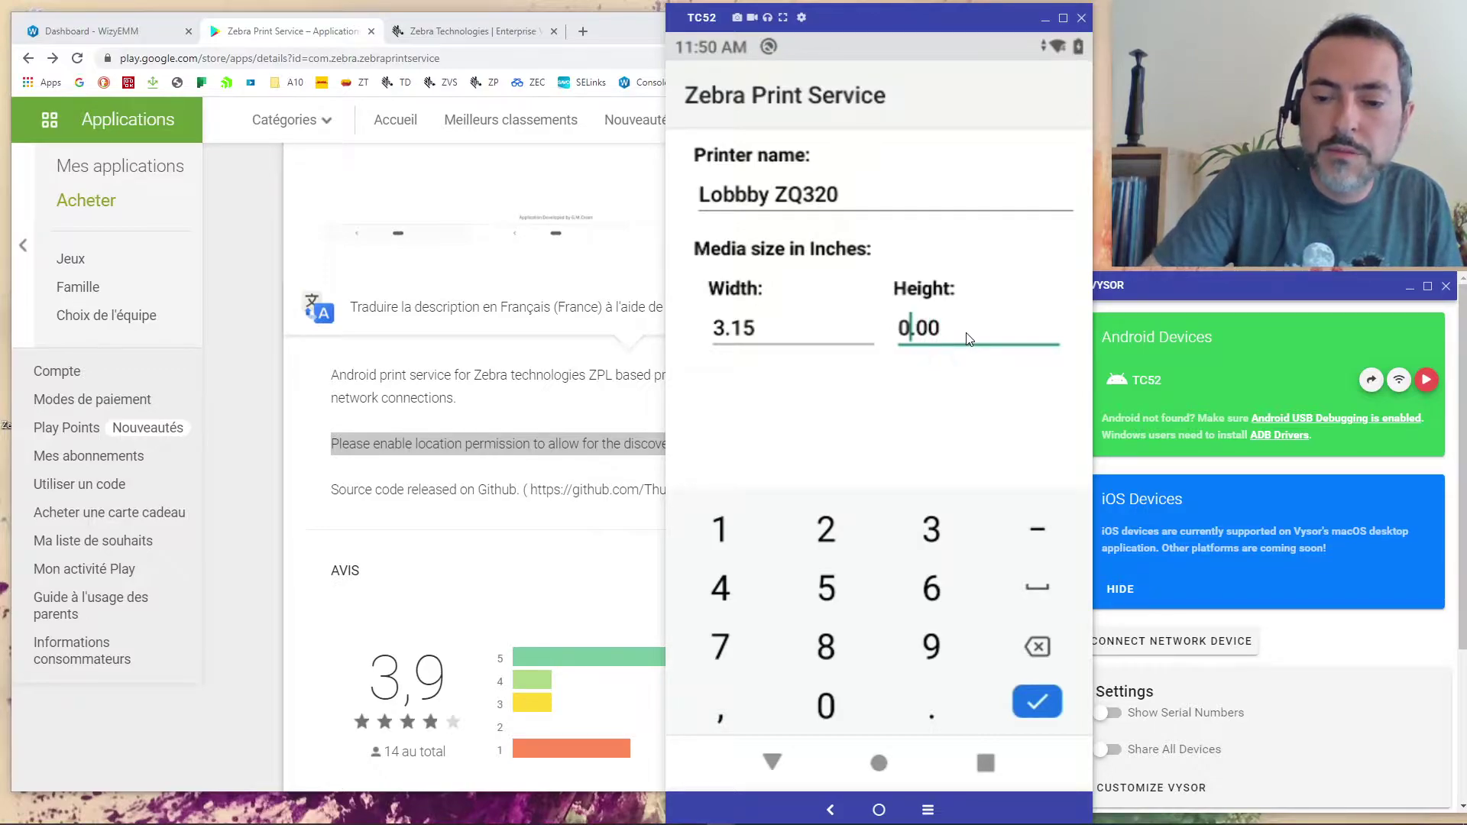
pyautogui.press('BackSpace')
pyautogui.write('4')
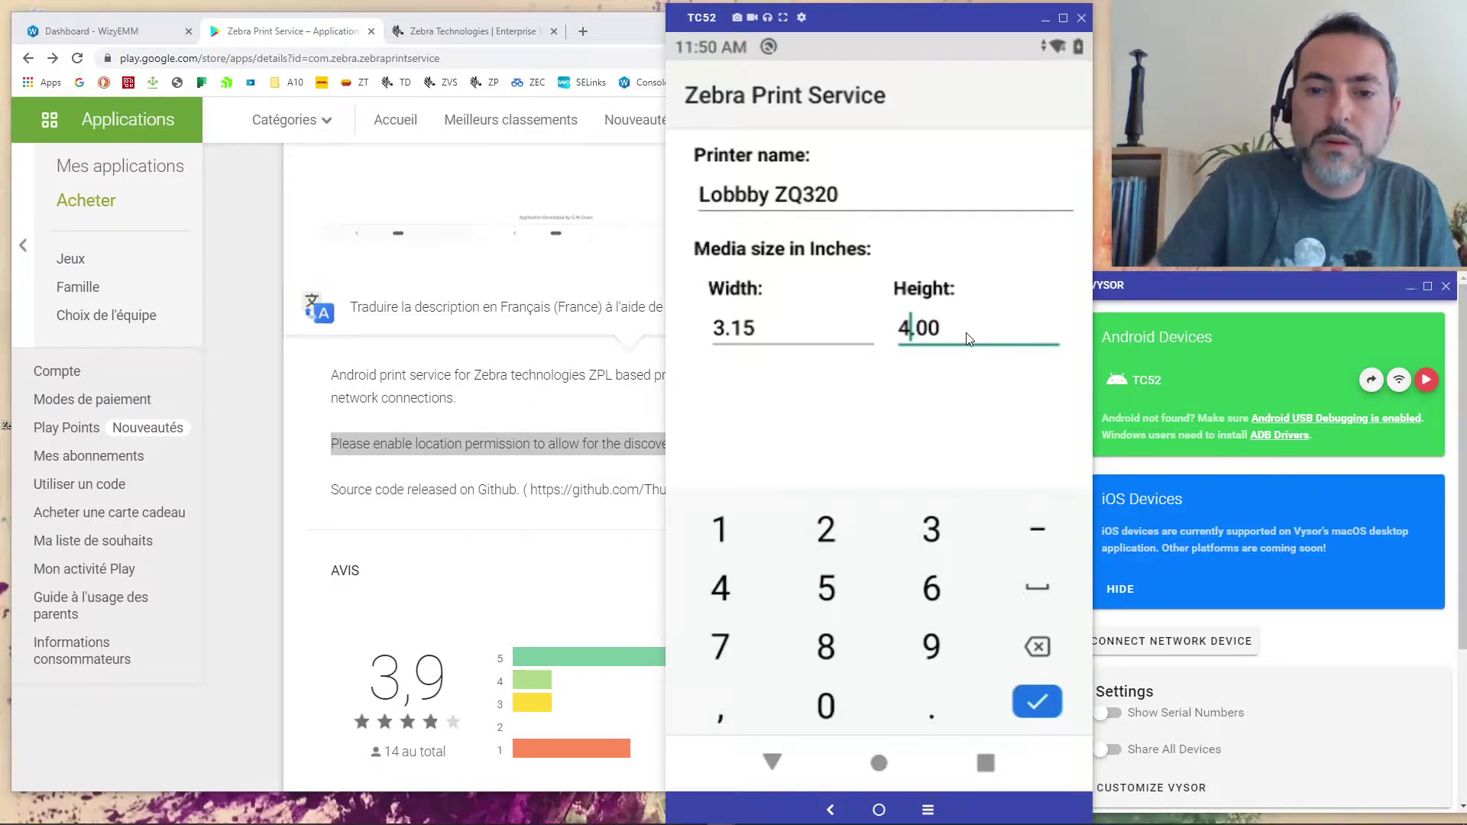
pyautogui.click(772, 762)
# Step: Save the Lobbby ZQ320 printer and open the network ZQ320L printer's setup form
pyautogui.click(987, 666)
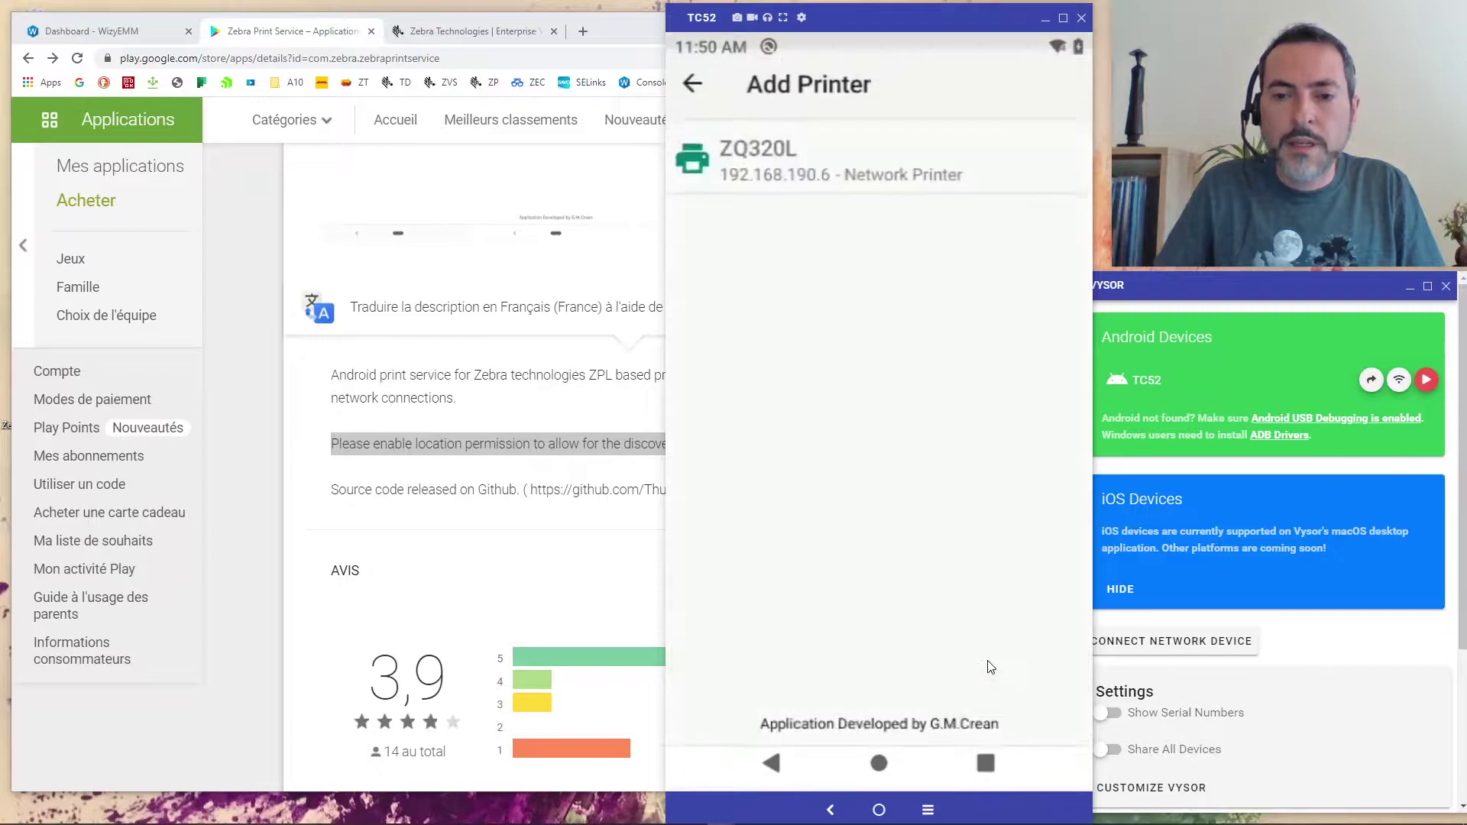
pyautogui.moveTo(924, 32); pyautogui.dragTo(689, 34)
pyautogui.click(671, 175)
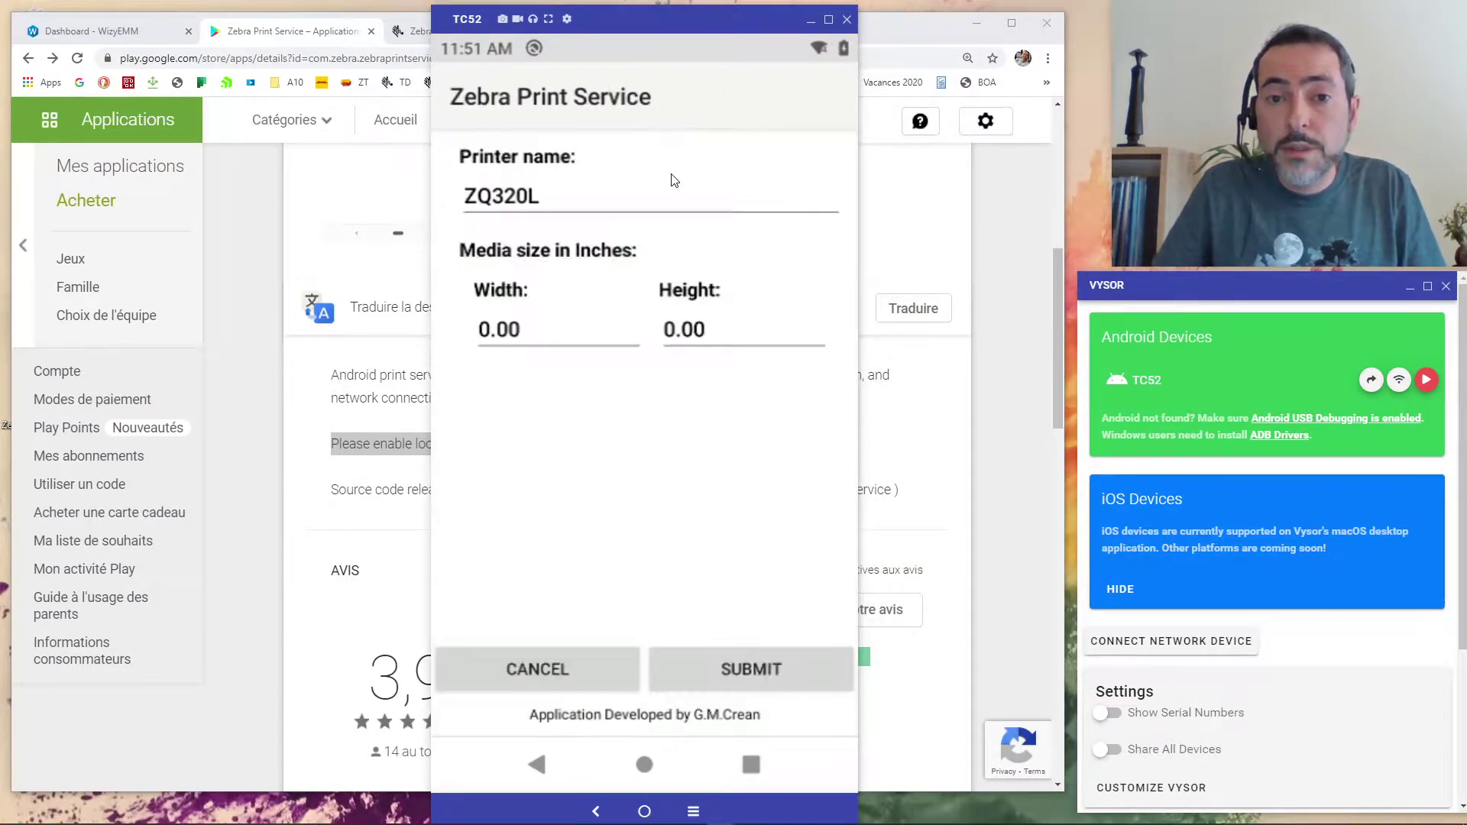
# Step: Rename the network printer 'Kitchen ZQ320' and give it 3.15 × 6.00 inch media
pyautogui.click(583, 203)
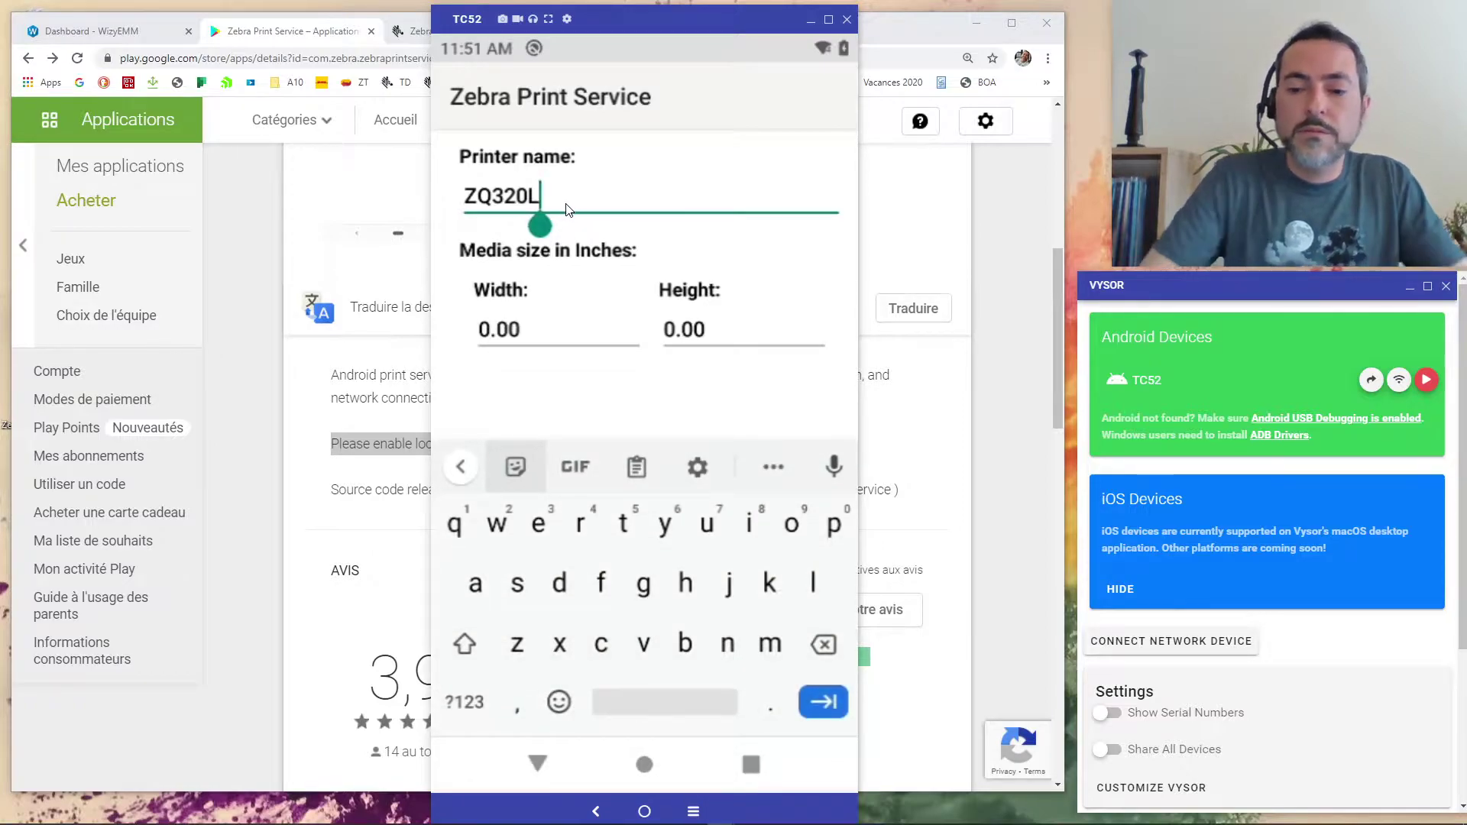
pyautogui.press('BackSpace')
pyautogui.press('BackSpace')
pyautogui.press('BackSpace')
pyautogui.press('BackSpace')
pyautogui.press('BackSpace')
pyautogui.press('BackSpace')
pyautogui.write('Kitchen ZQ320')
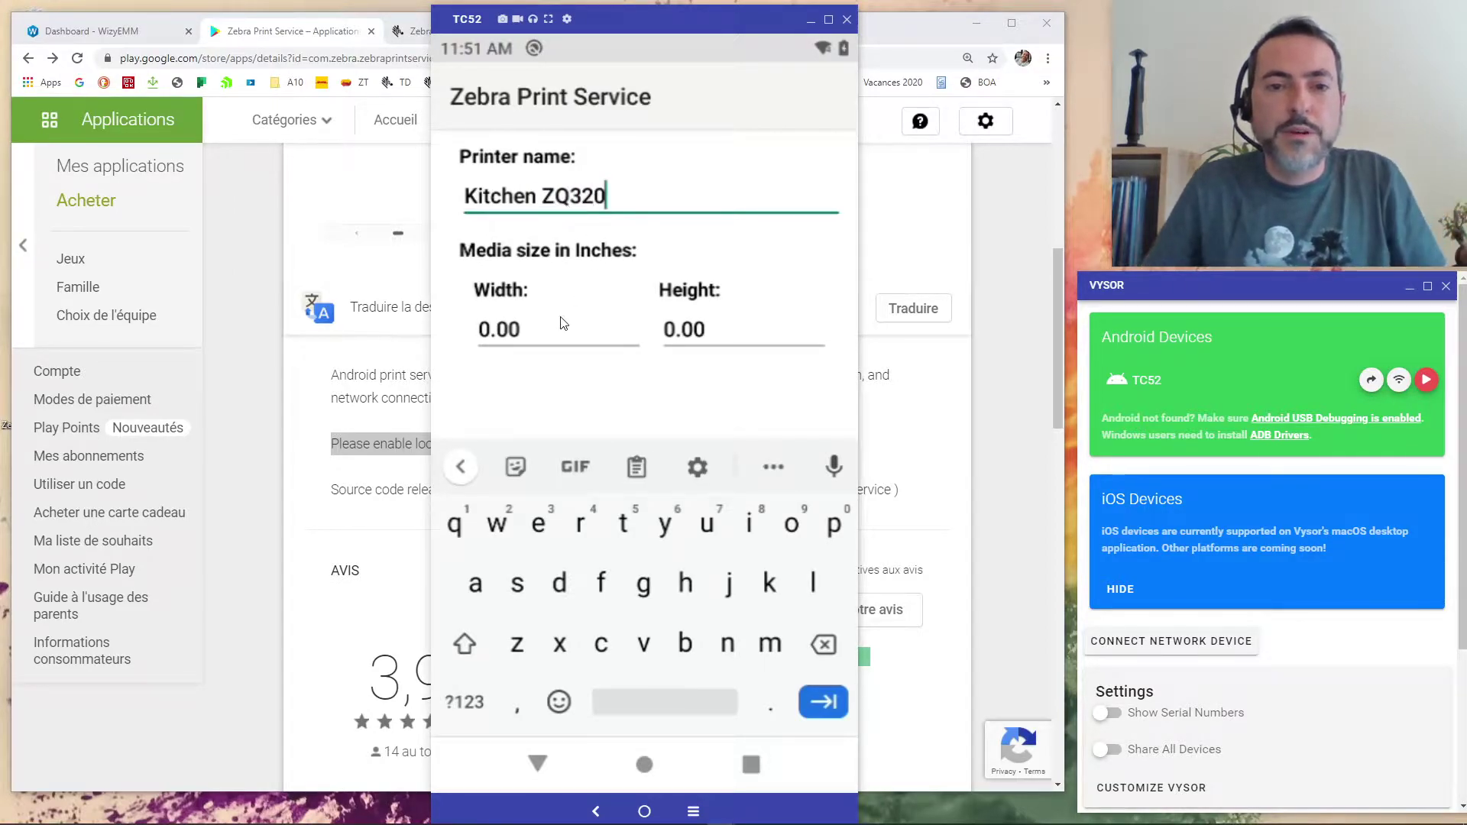
pyautogui.click(538, 335)
pyautogui.press('BackSpace')
pyautogui.press('BackSpace')
pyautogui.press('BackSpace')
pyautogui.press('BackSpace')
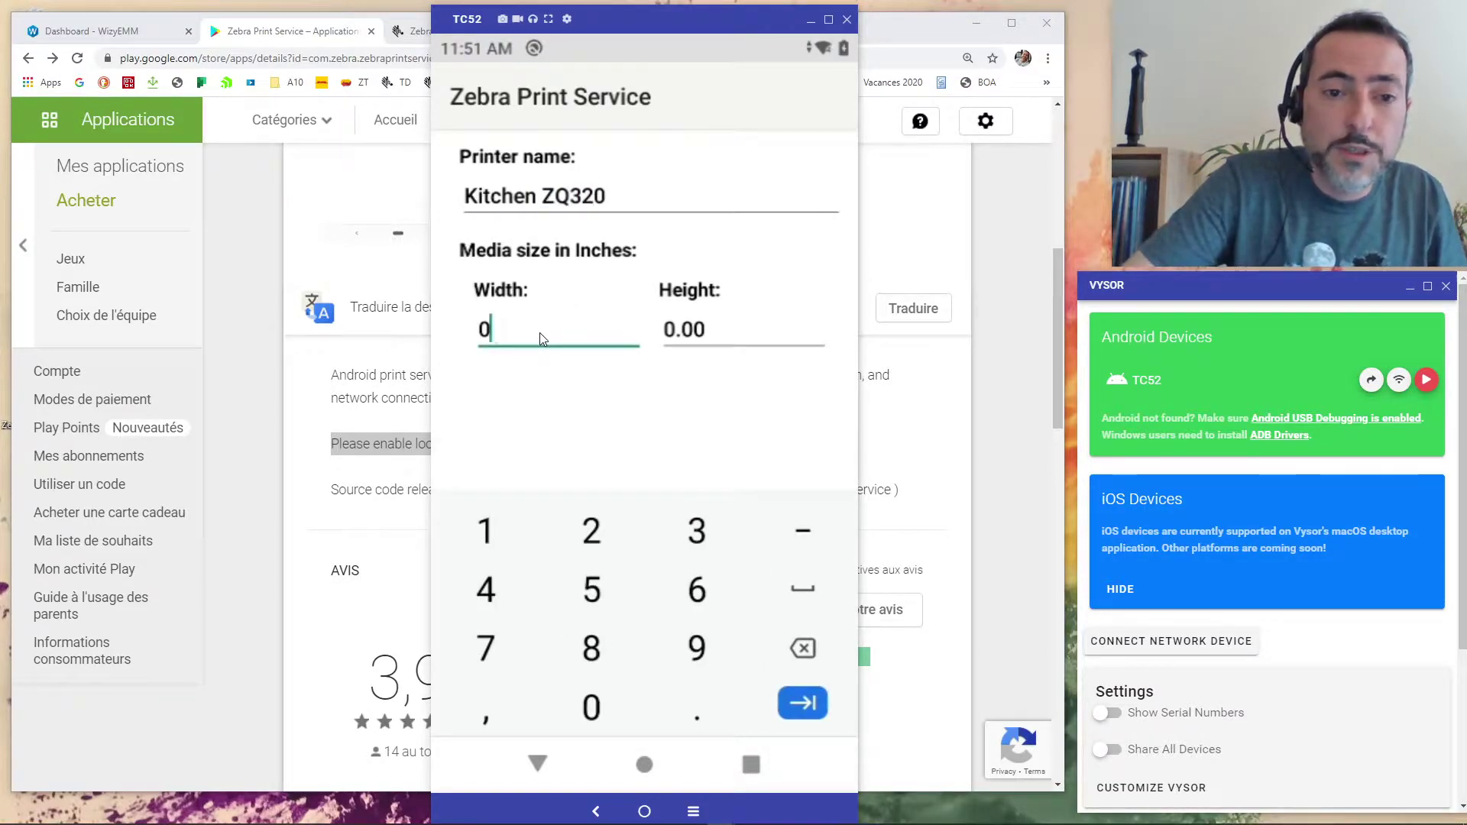
pyautogui.write('3.15')
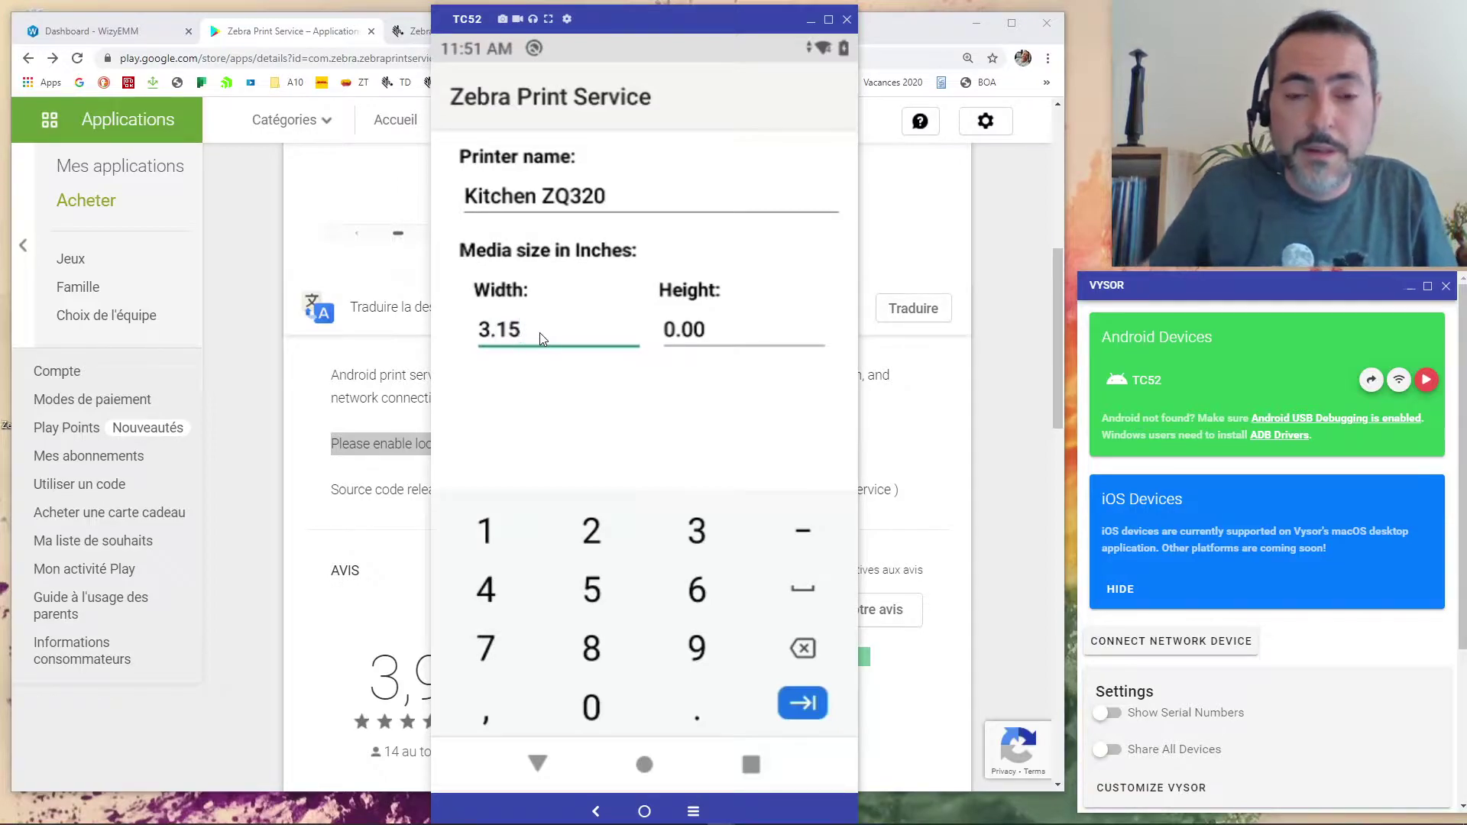
pyautogui.click(678, 330)
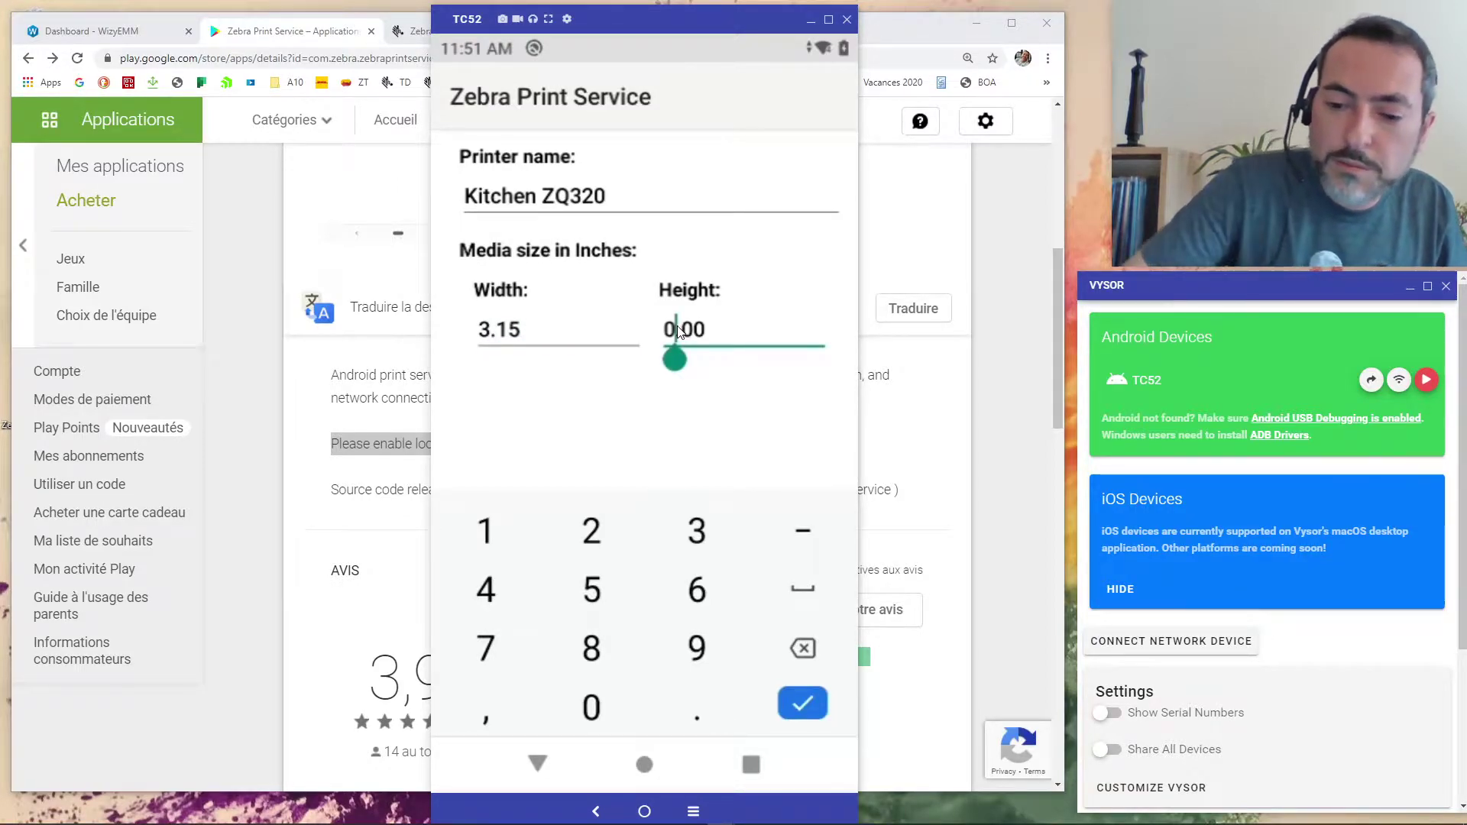
pyautogui.press('BackSpace')
pyautogui.write('6')
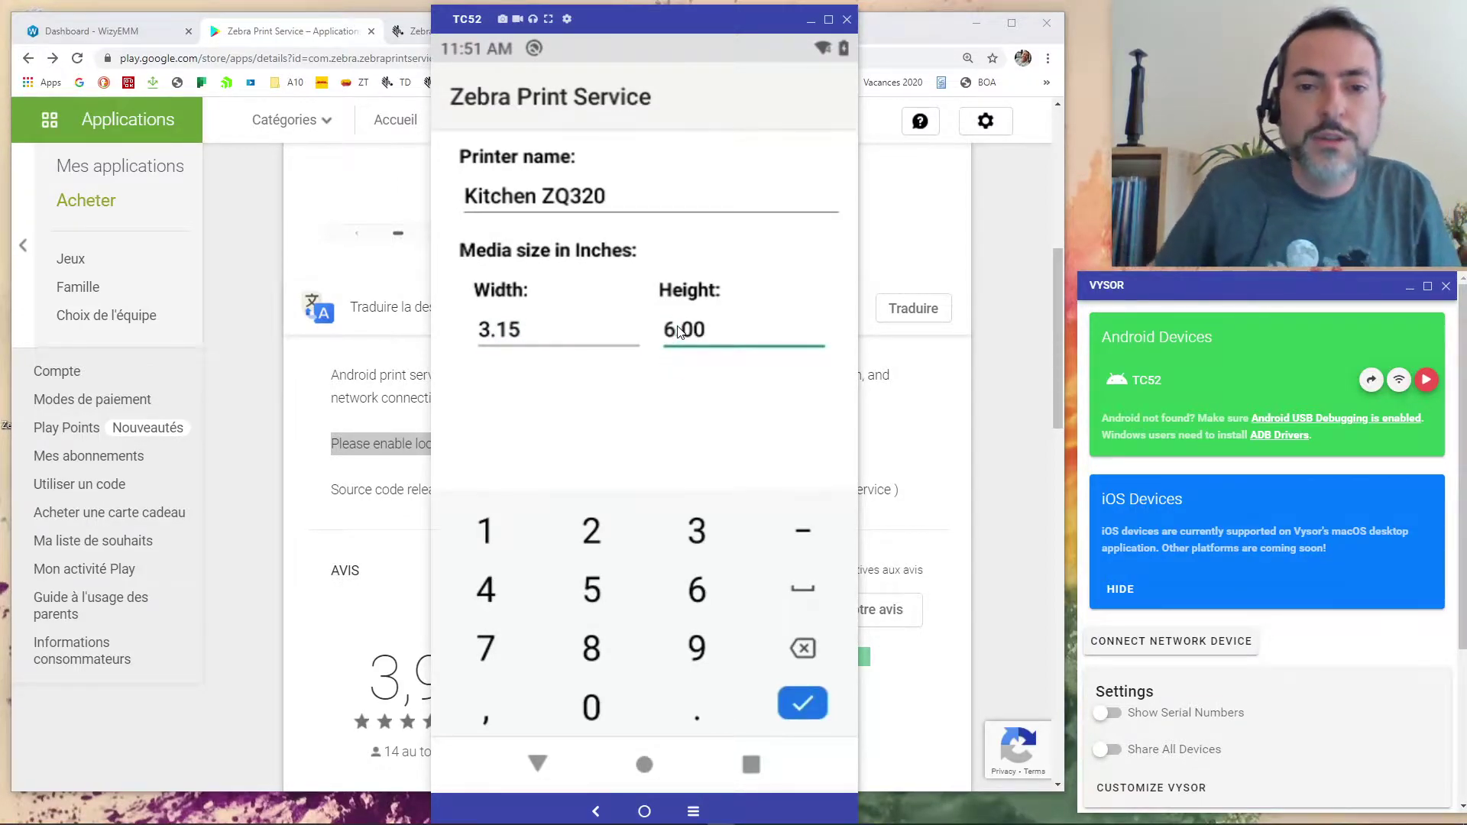
pyautogui.click(536, 761)
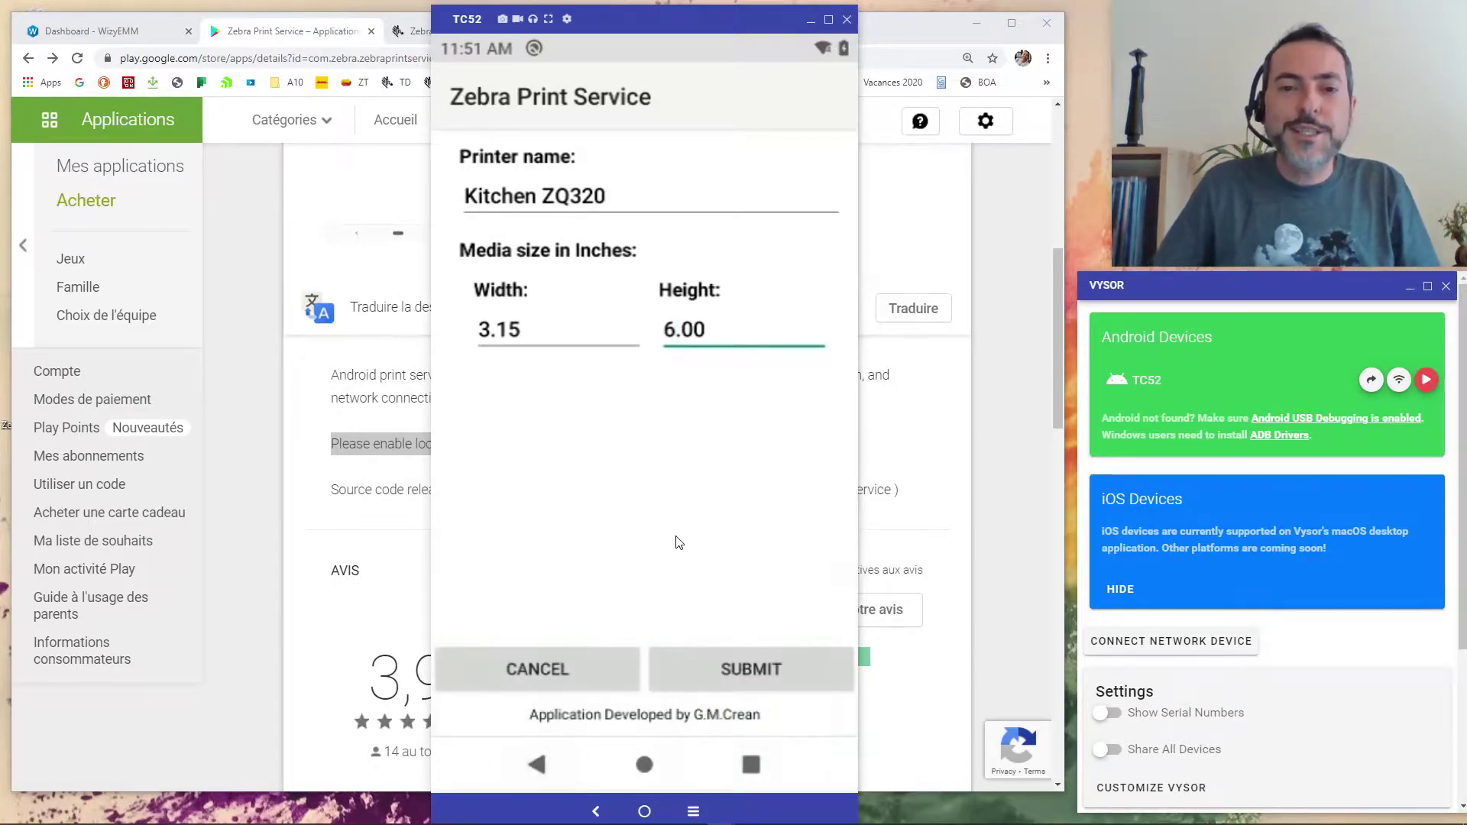
# Step: Save the Kitchen ZQ320 printer and launch Chrome from the device home screen
pyautogui.click(755, 670)
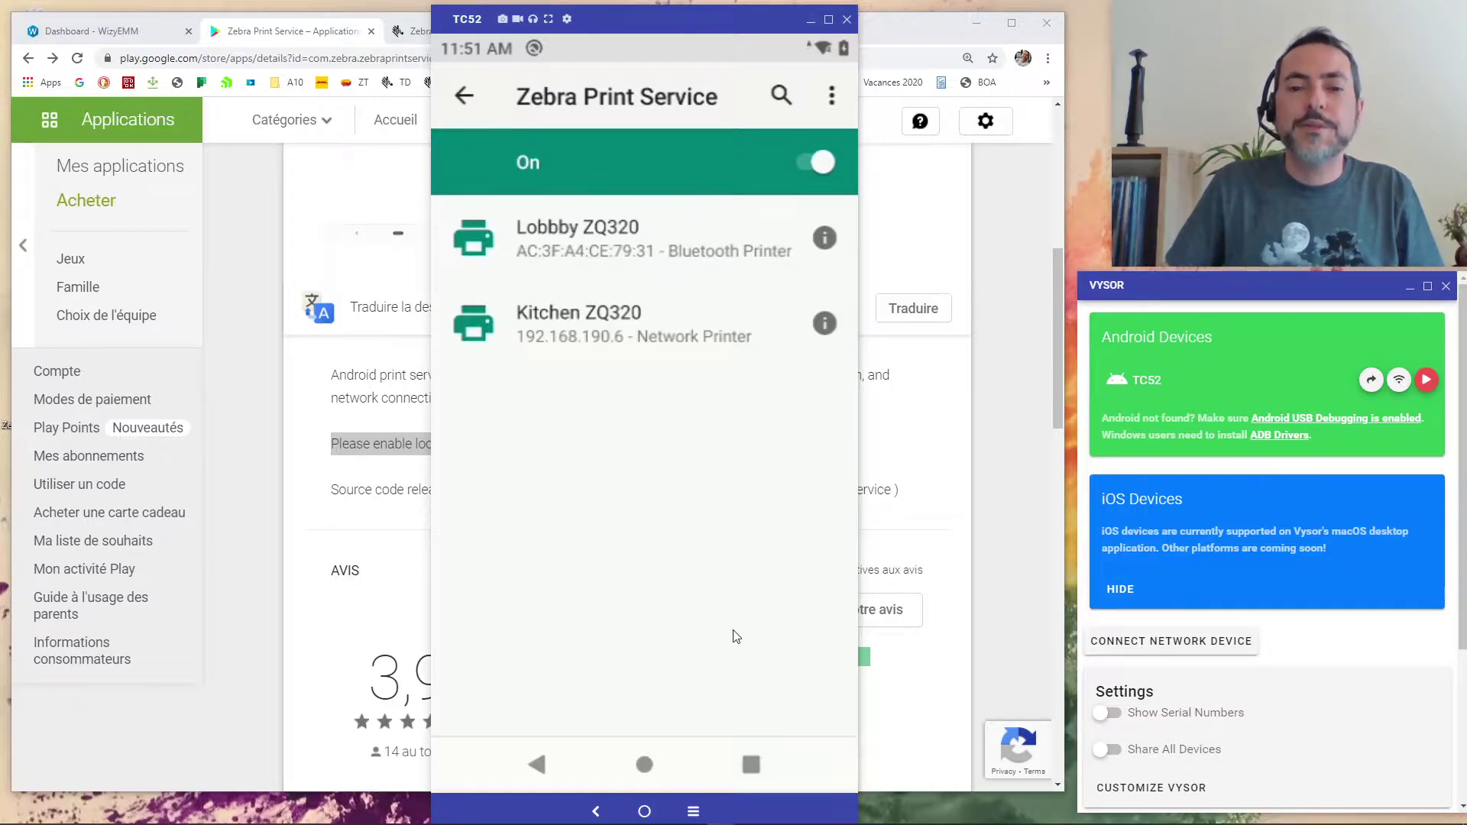
pyautogui.click(646, 767)
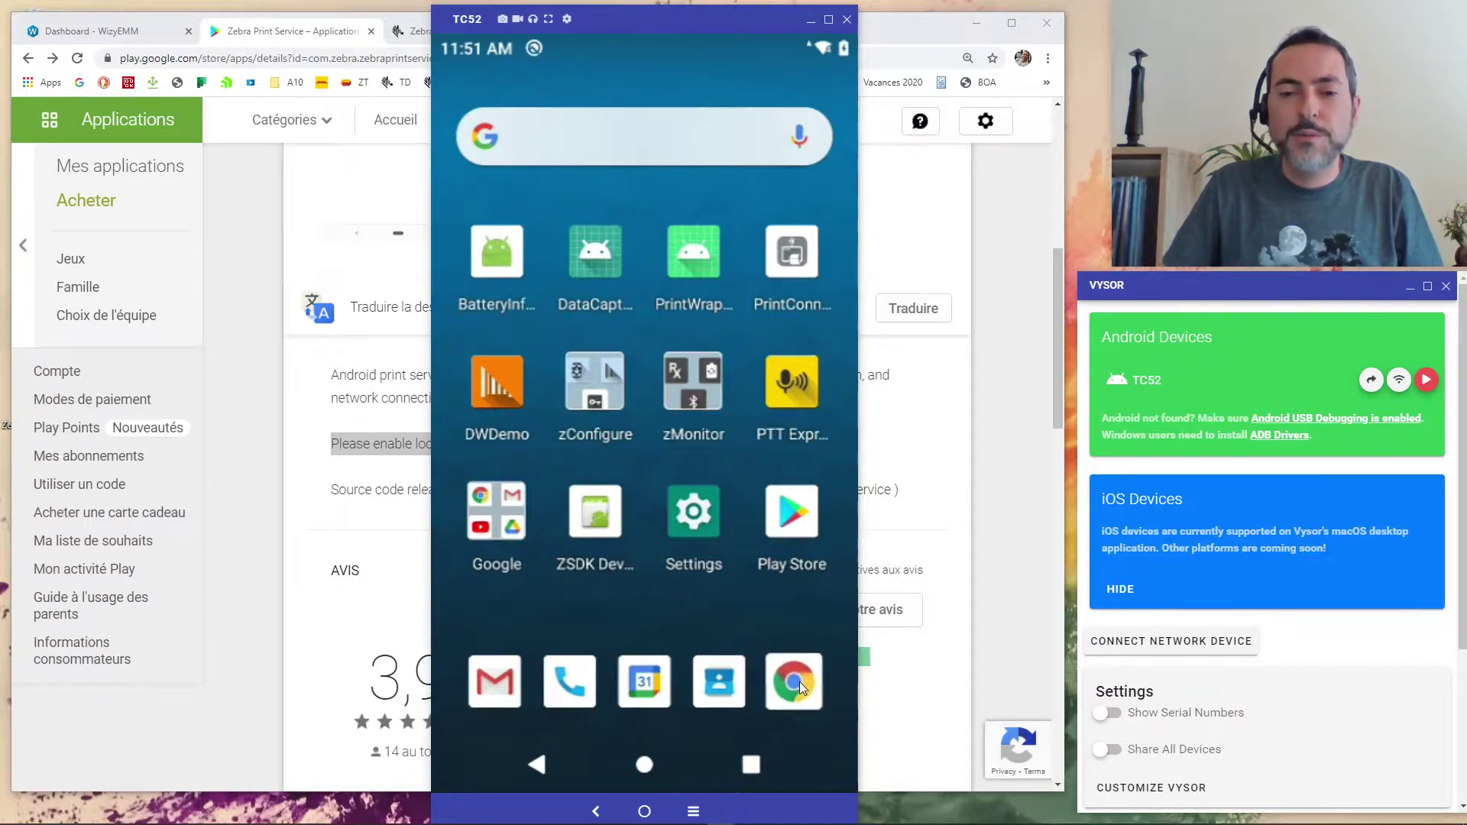
pyautogui.click(799, 682)
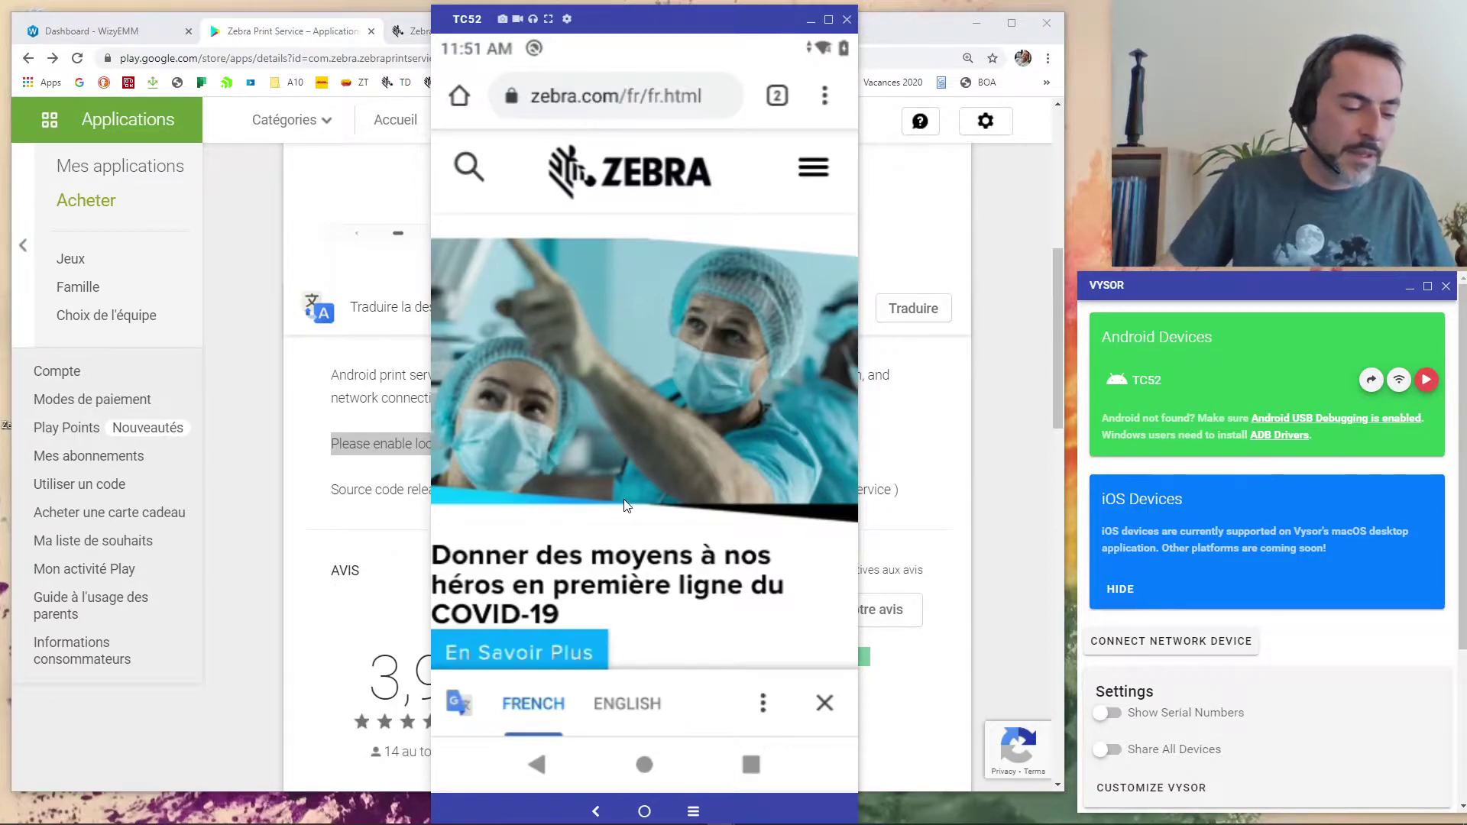
# Step: Share the Zebra web page to Print to bring up its print preview
pyautogui.click(826, 96)
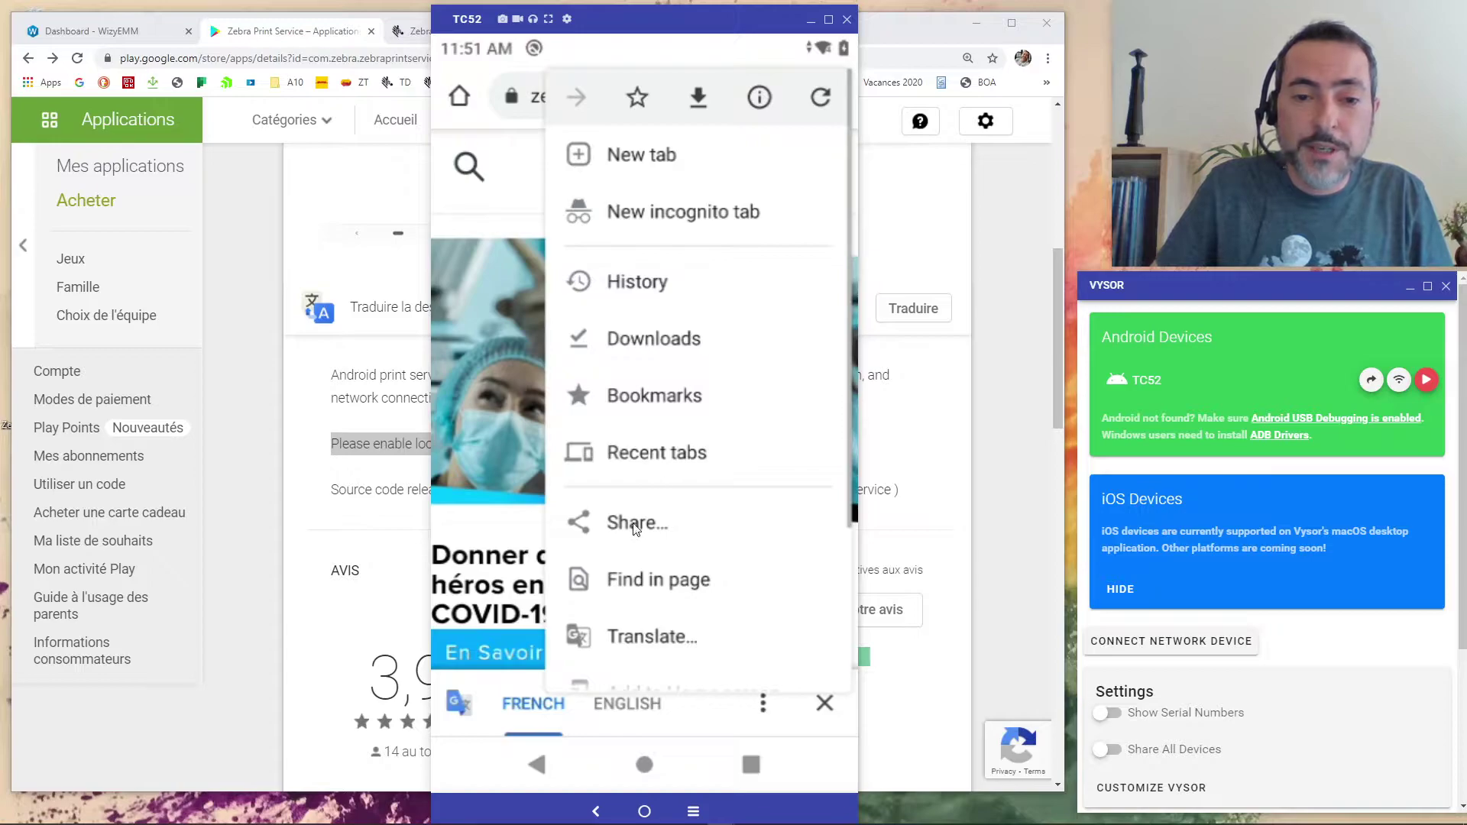
pyautogui.click(634, 525)
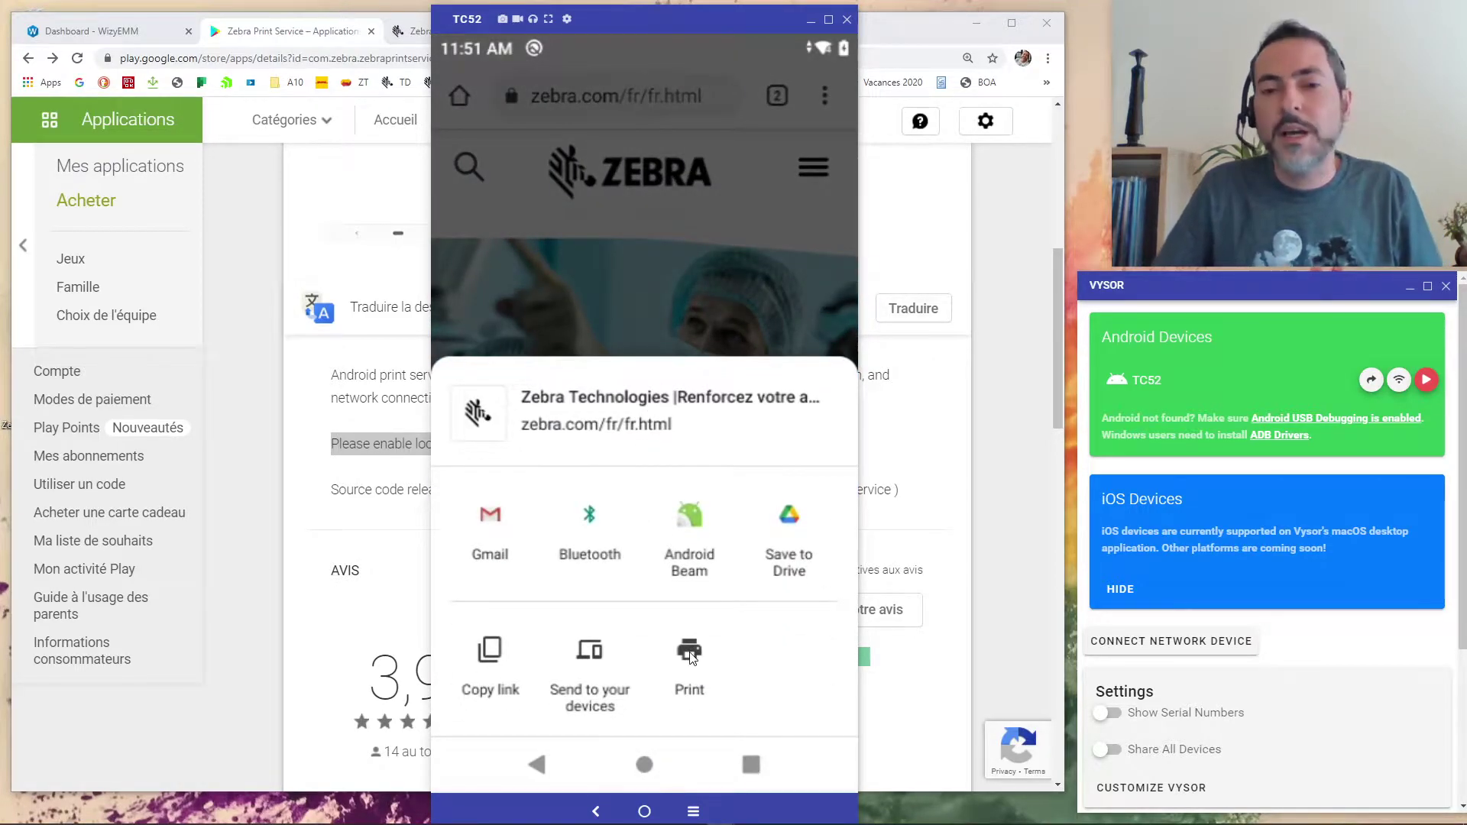
pyautogui.click(690, 656)
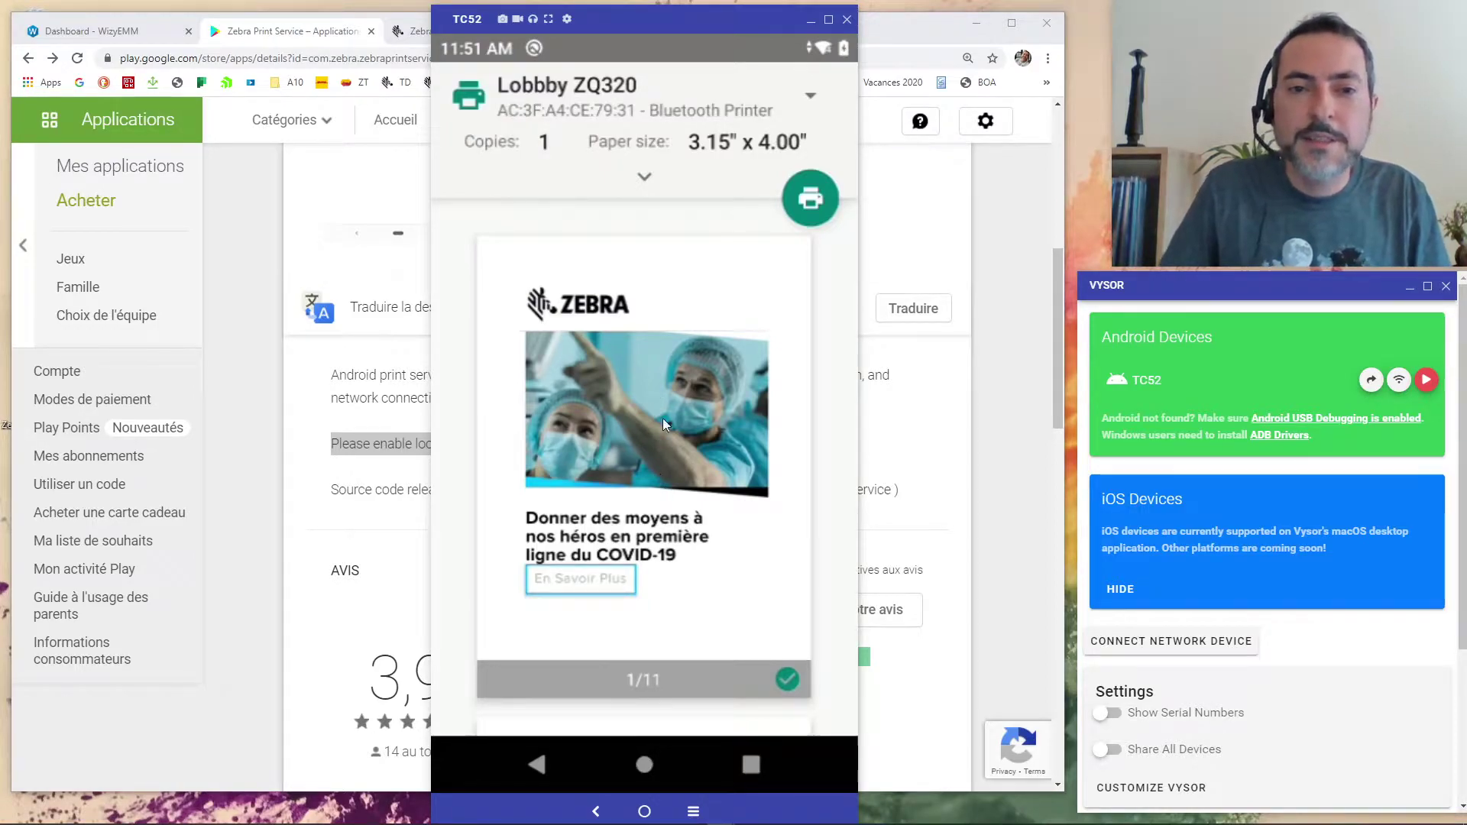
pyautogui.moveTo(668, 448); pyautogui.dragTo(669, 360)
pyautogui.scroll(-6, 668, 355)
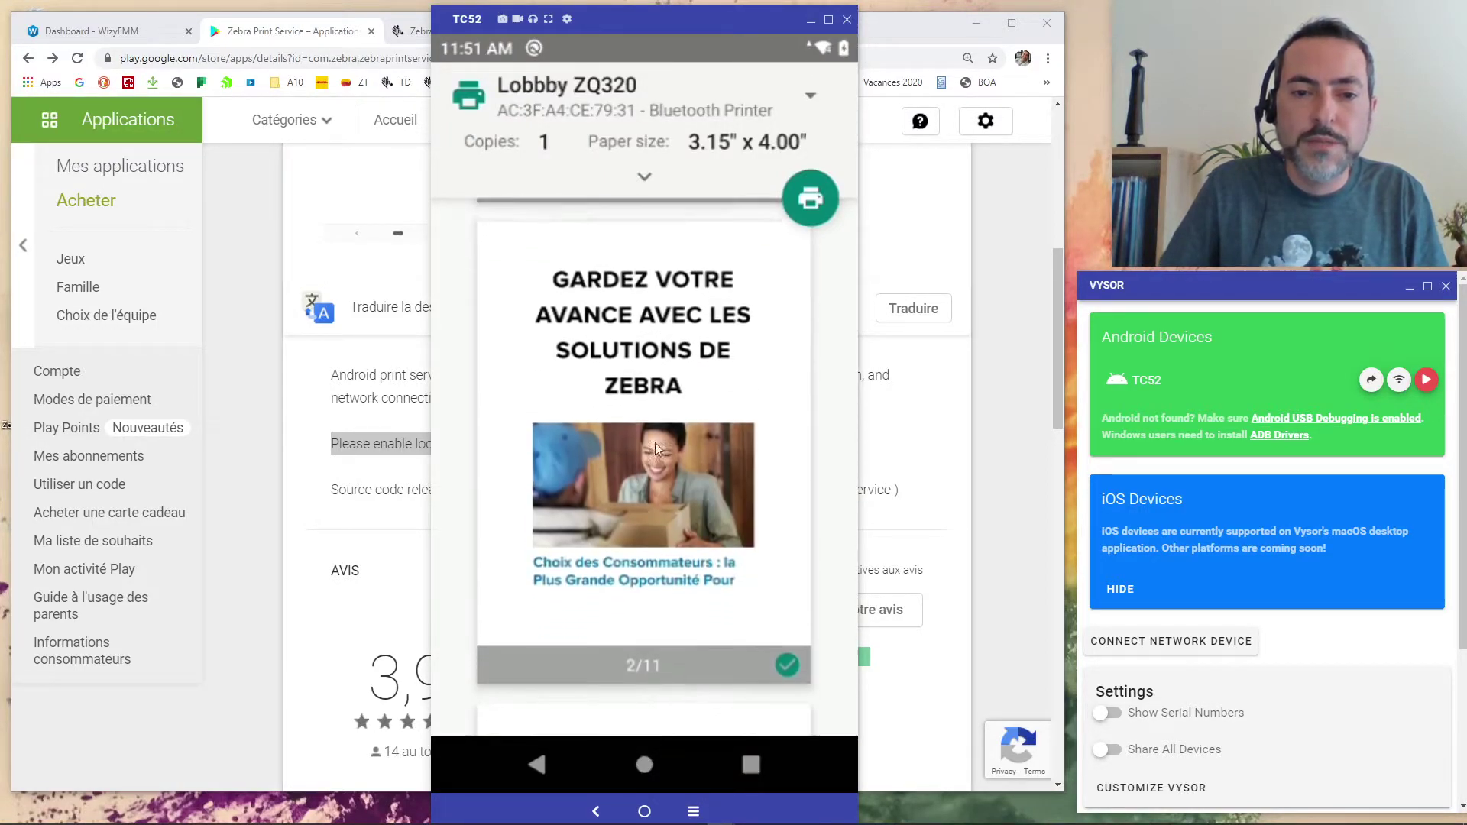
pyautogui.scroll(5, 634, 382)
pyautogui.scroll(2, 621, 293)
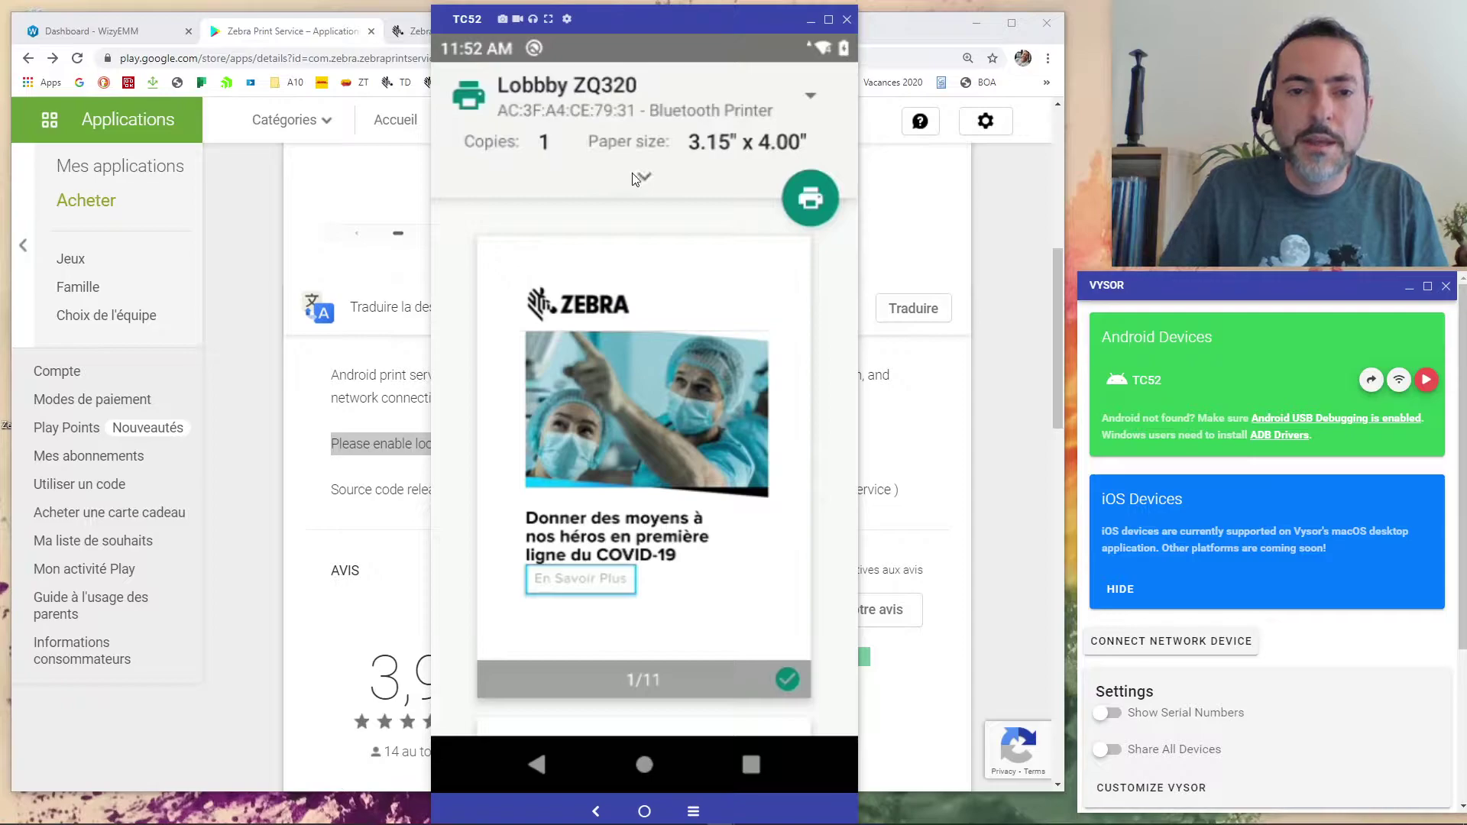
pyautogui.click(623, 100)
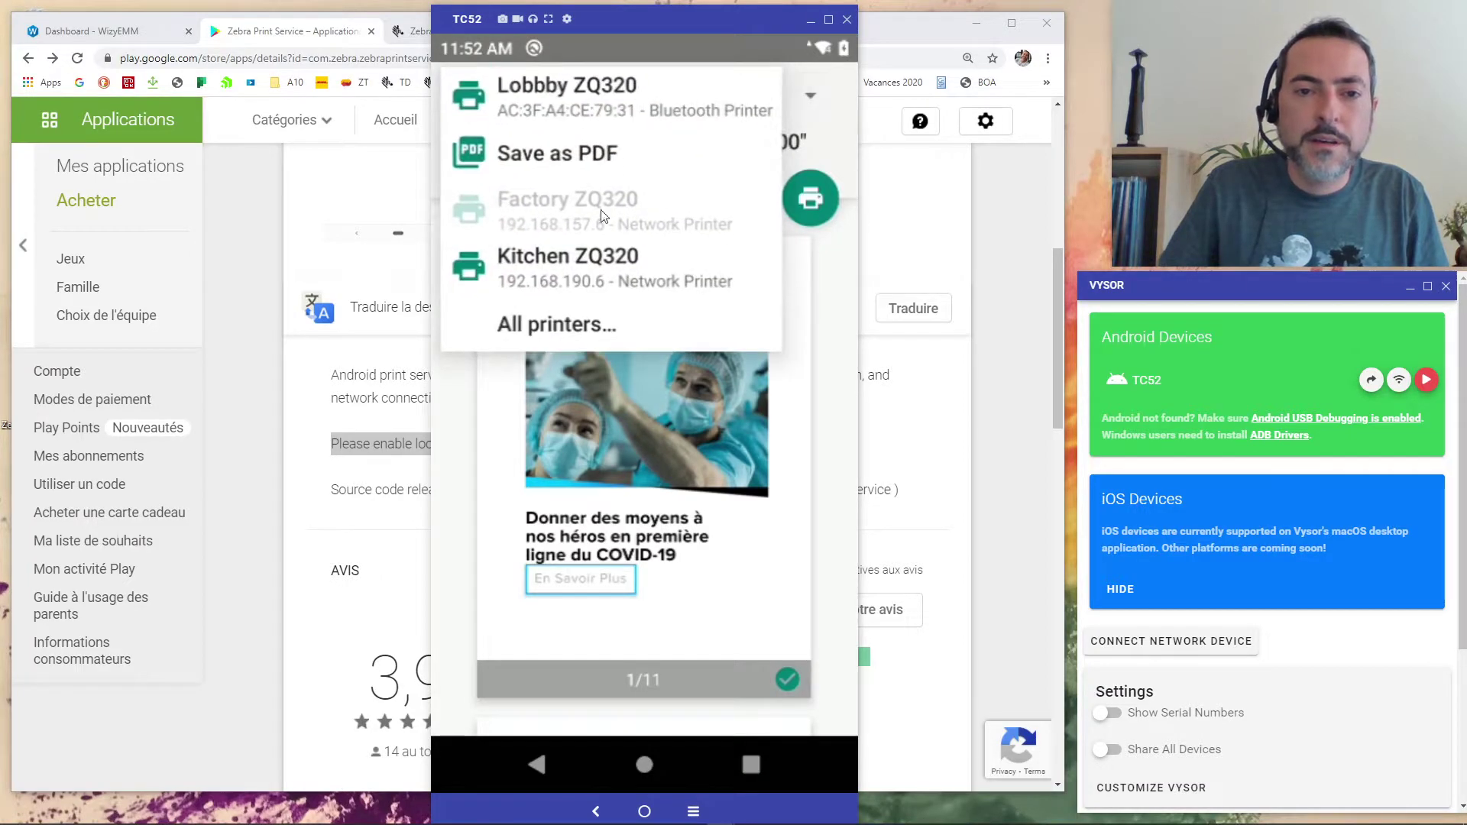
pyautogui.click(591, 267)
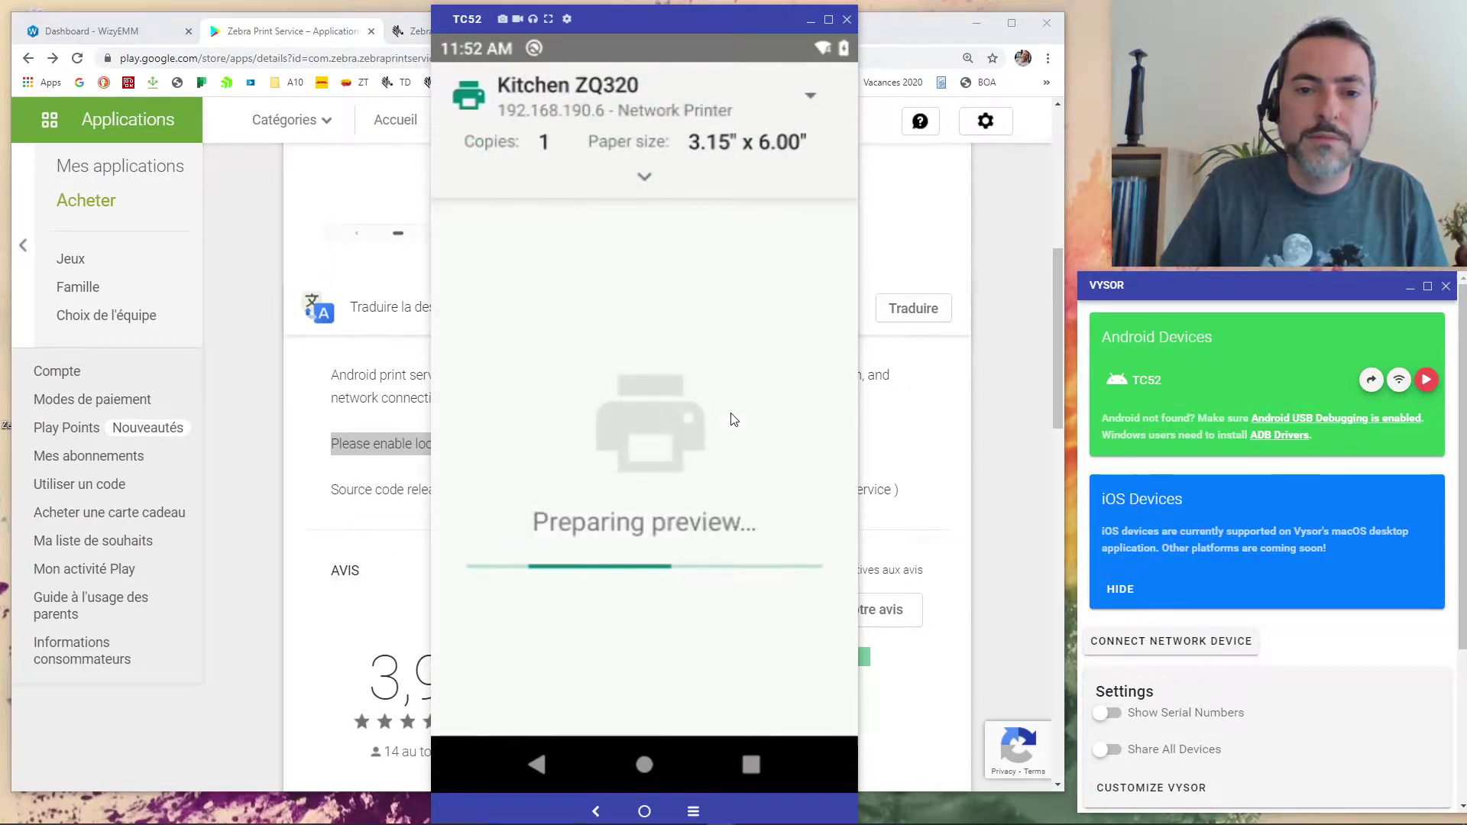
pyautogui.scroll(-5, 681, 578)
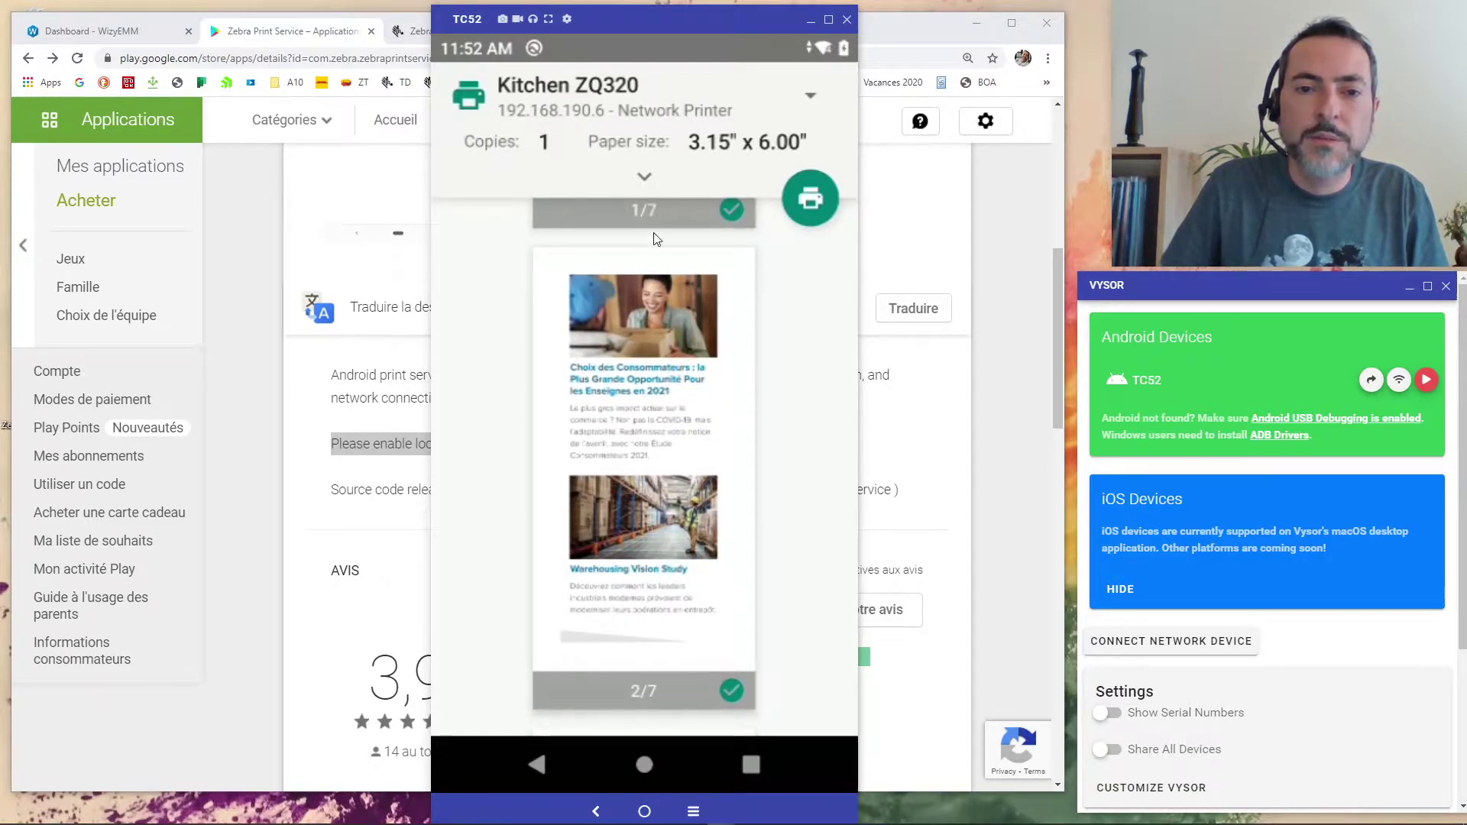
pyautogui.scroll(3, 634, 282)
pyautogui.scroll(3, 621, 266)
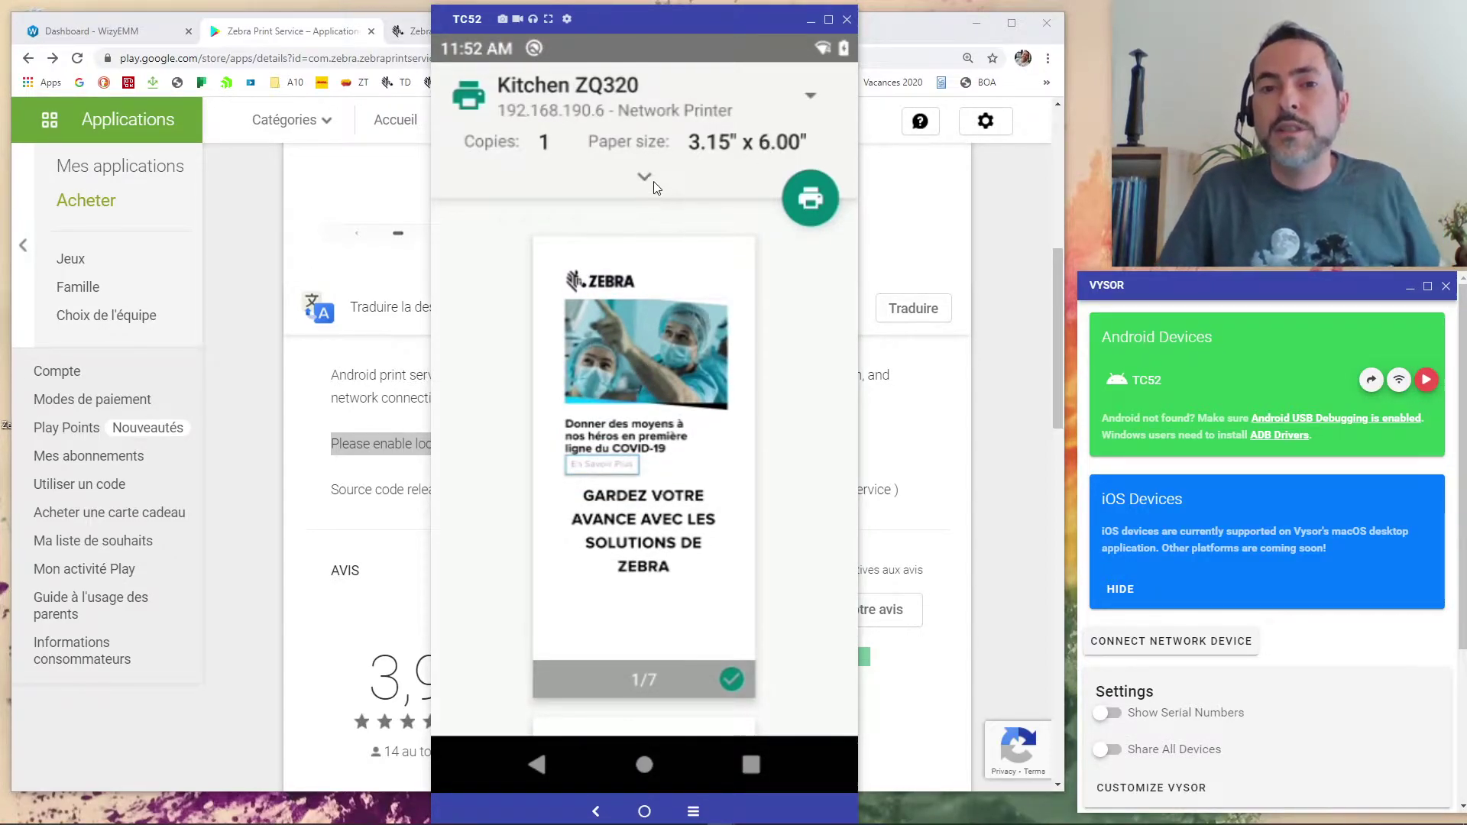
pyautogui.click(621, 97)
pyautogui.click(613, 96)
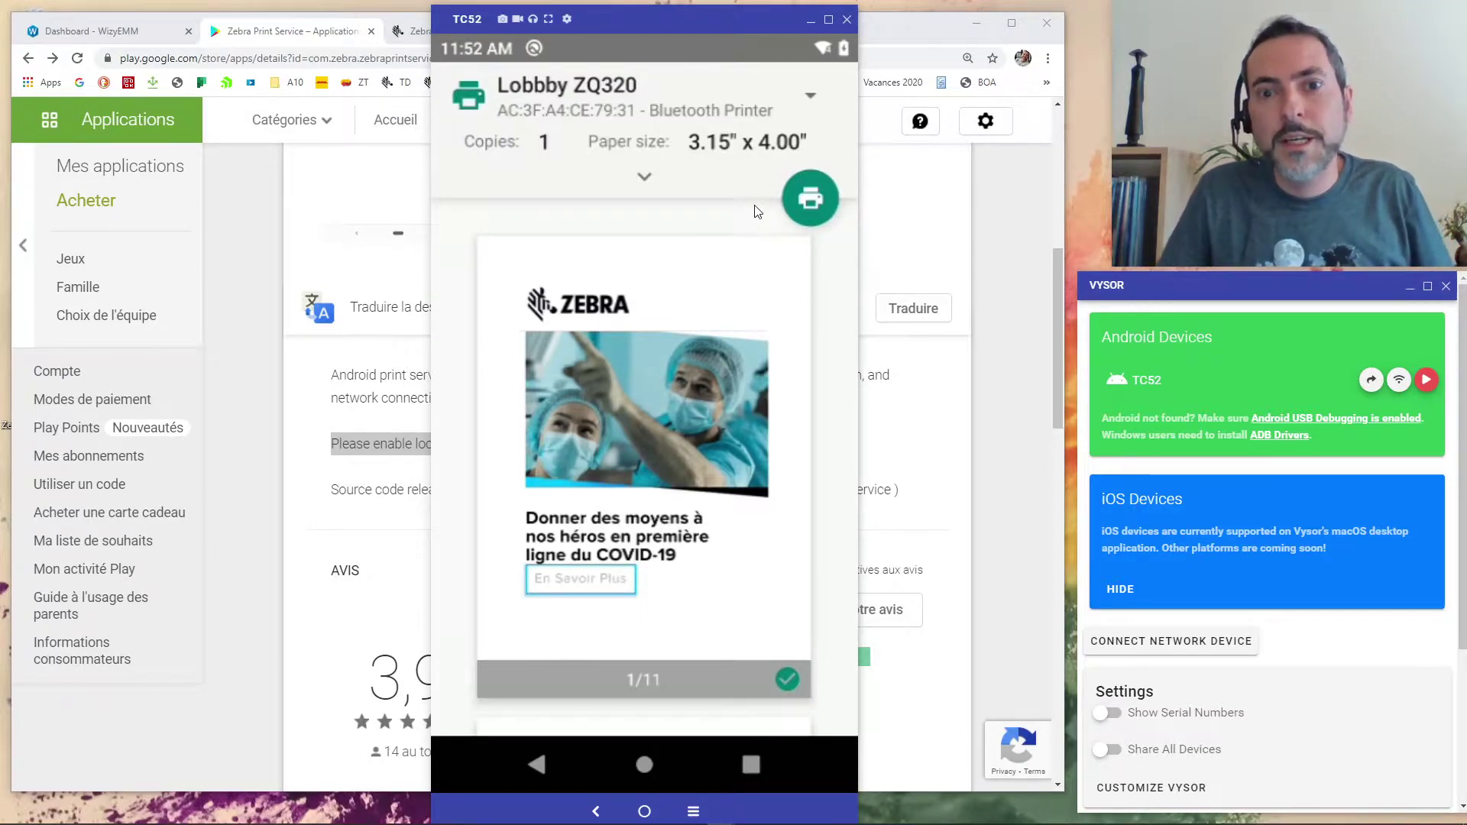
pyautogui.click(818, 193)
pyautogui.click(743, 457)
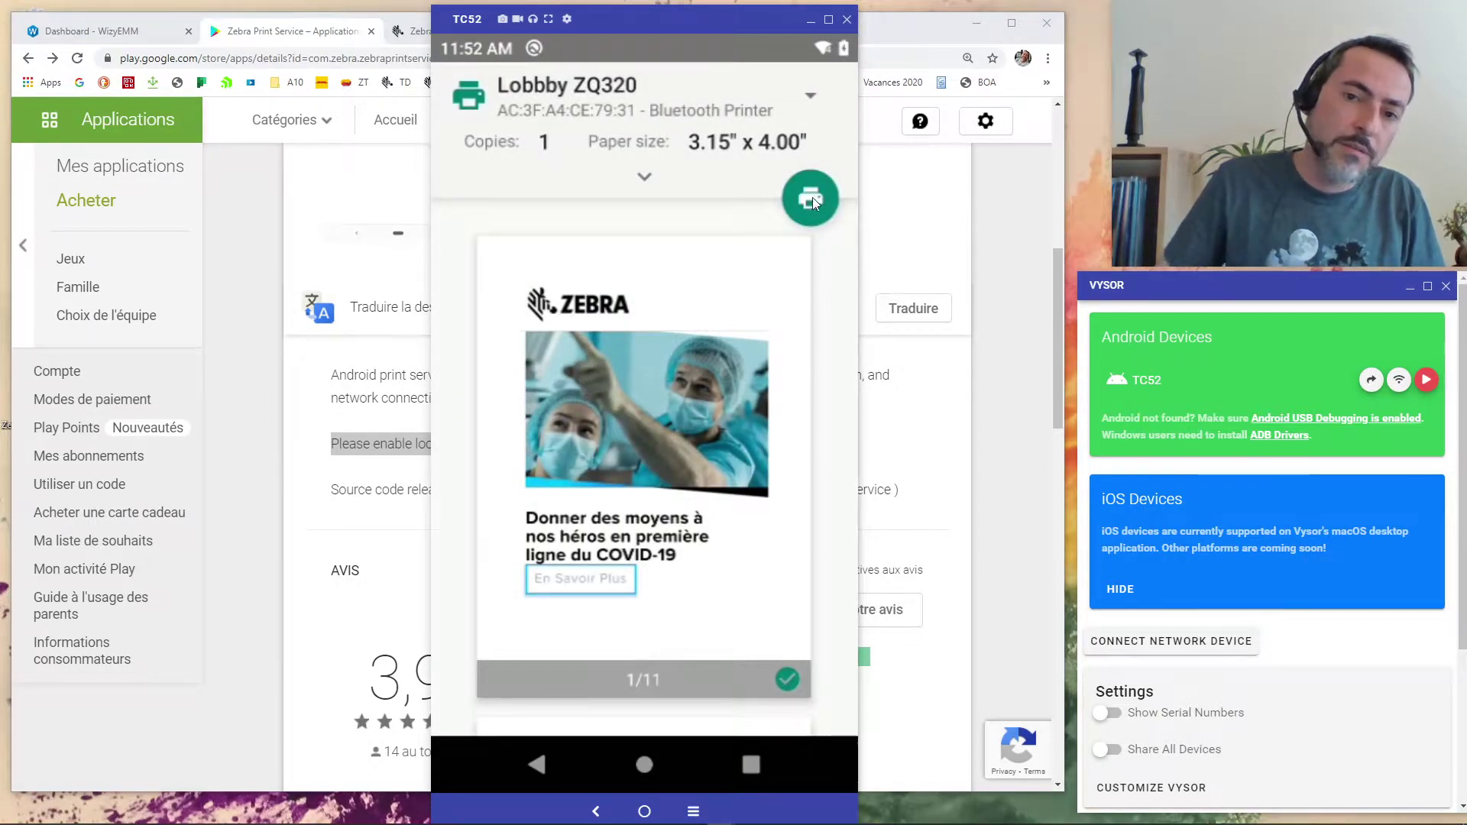
# Step: Limit the print job to the page range 1-1 and send it to print
pyautogui.click(644, 175)
pyautogui.click(717, 360)
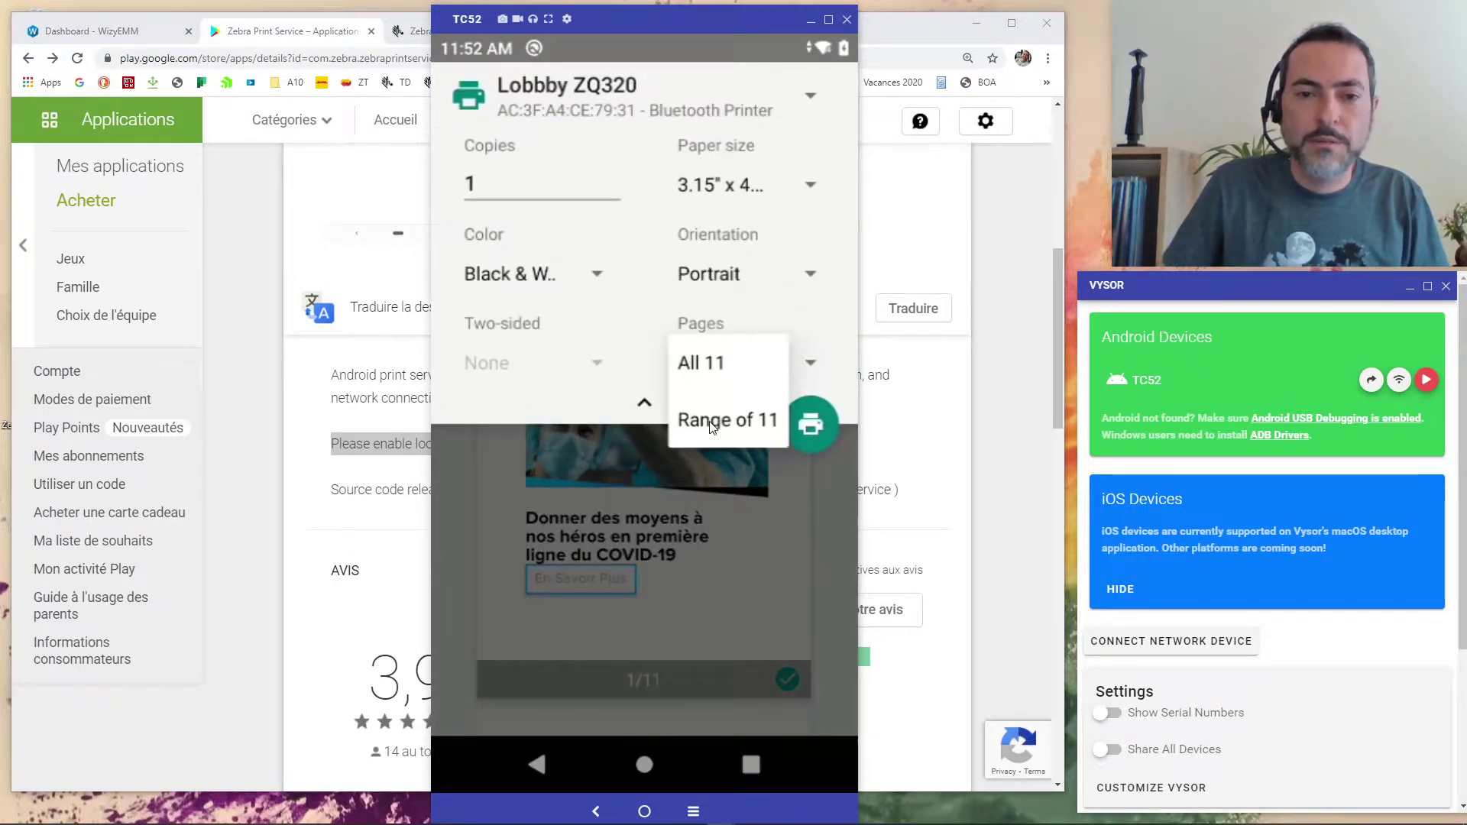
pyautogui.click(725, 420)
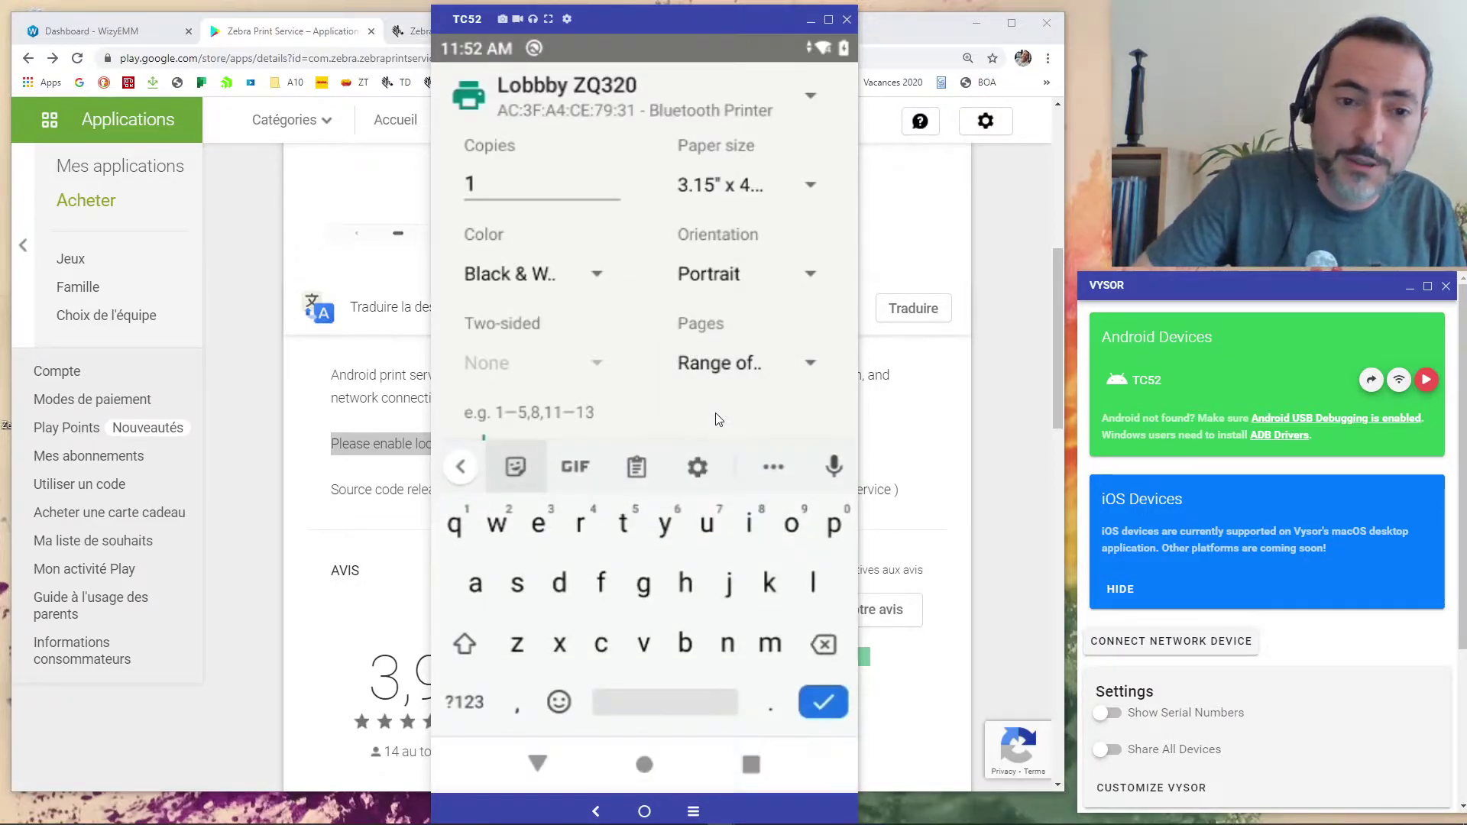
pyautogui.click(538, 762)
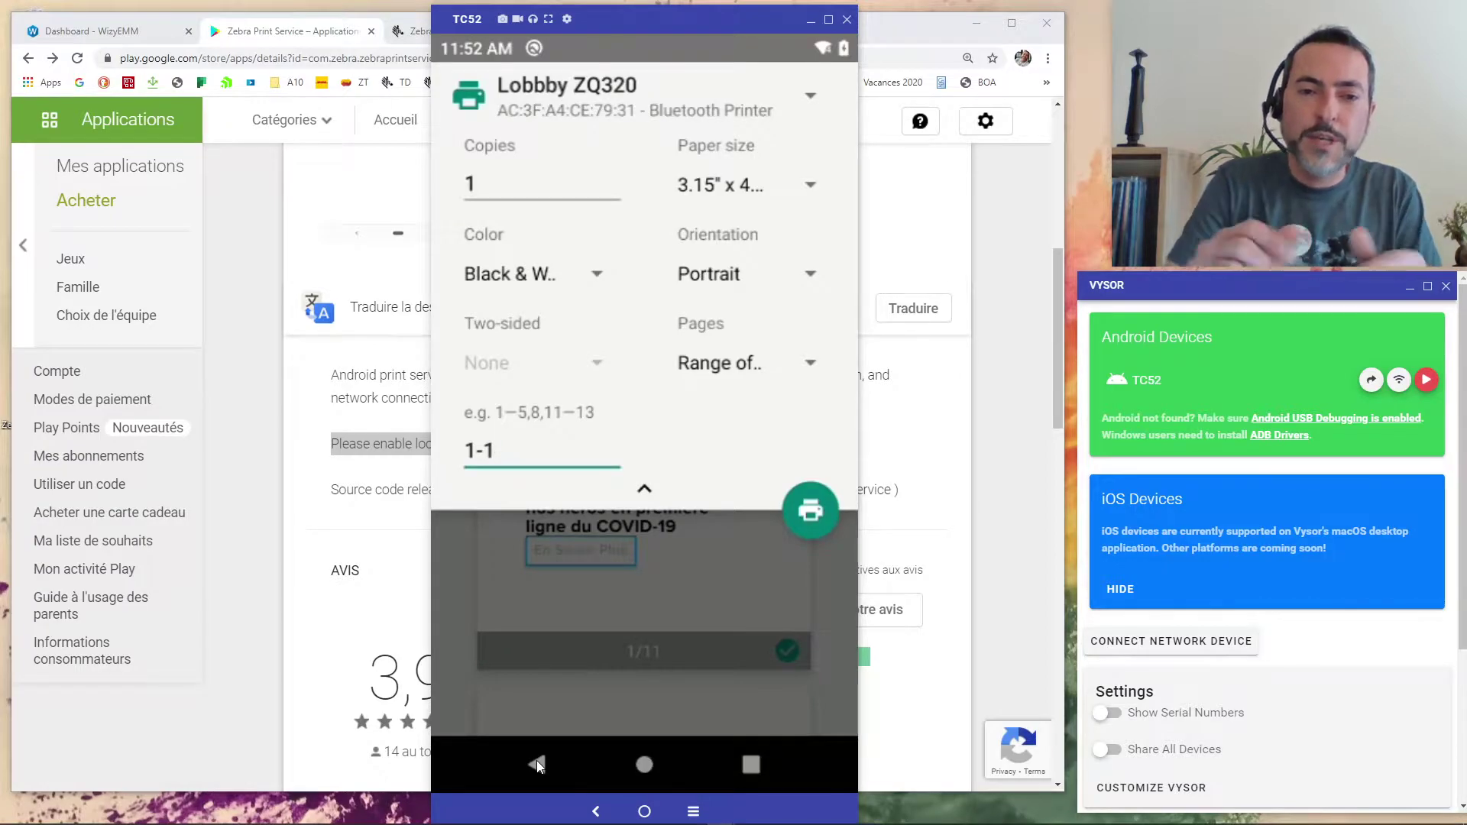
pyautogui.click(817, 506)
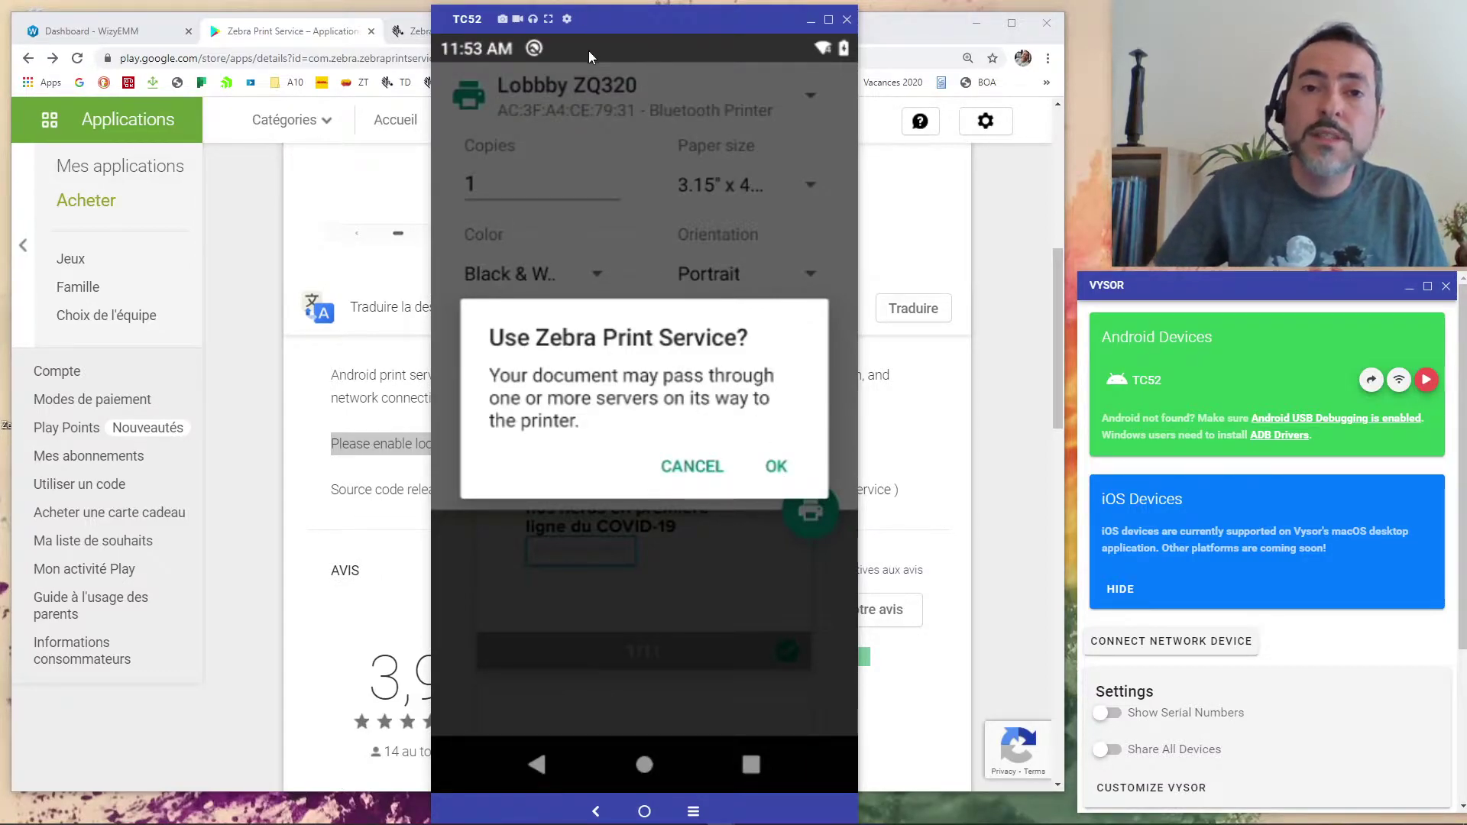
# Step: Arrange the Play Store window beside the phone mirror and select the Github source-code URL
pyautogui.moveTo(613, 20); pyautogui.dragTo(830, 22)
pyautogui.hotkey('alt', 'Tab')
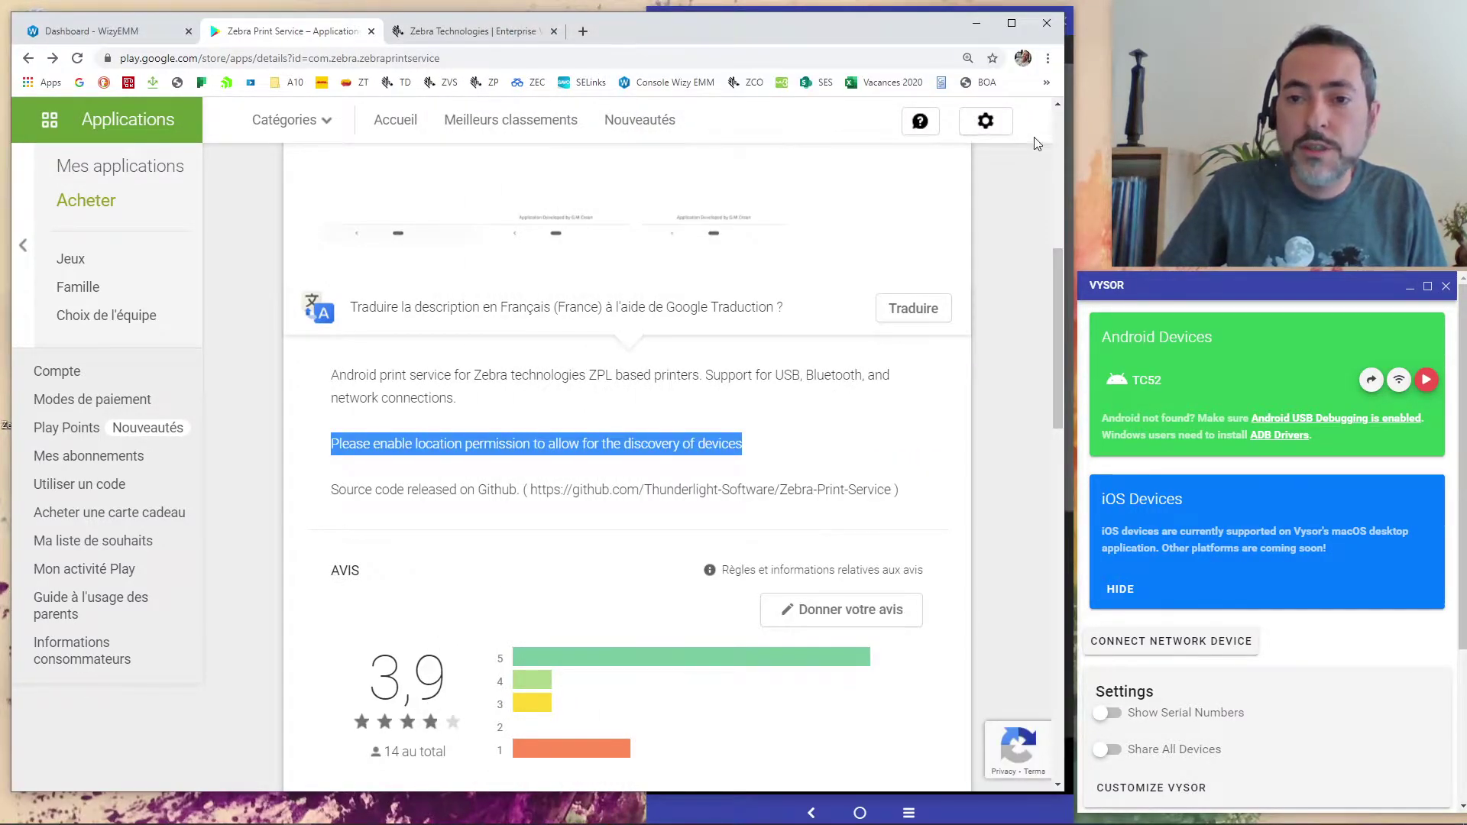
pyautogui.moveTo(1063, 142); pyautogui.dragTo(878, 139)
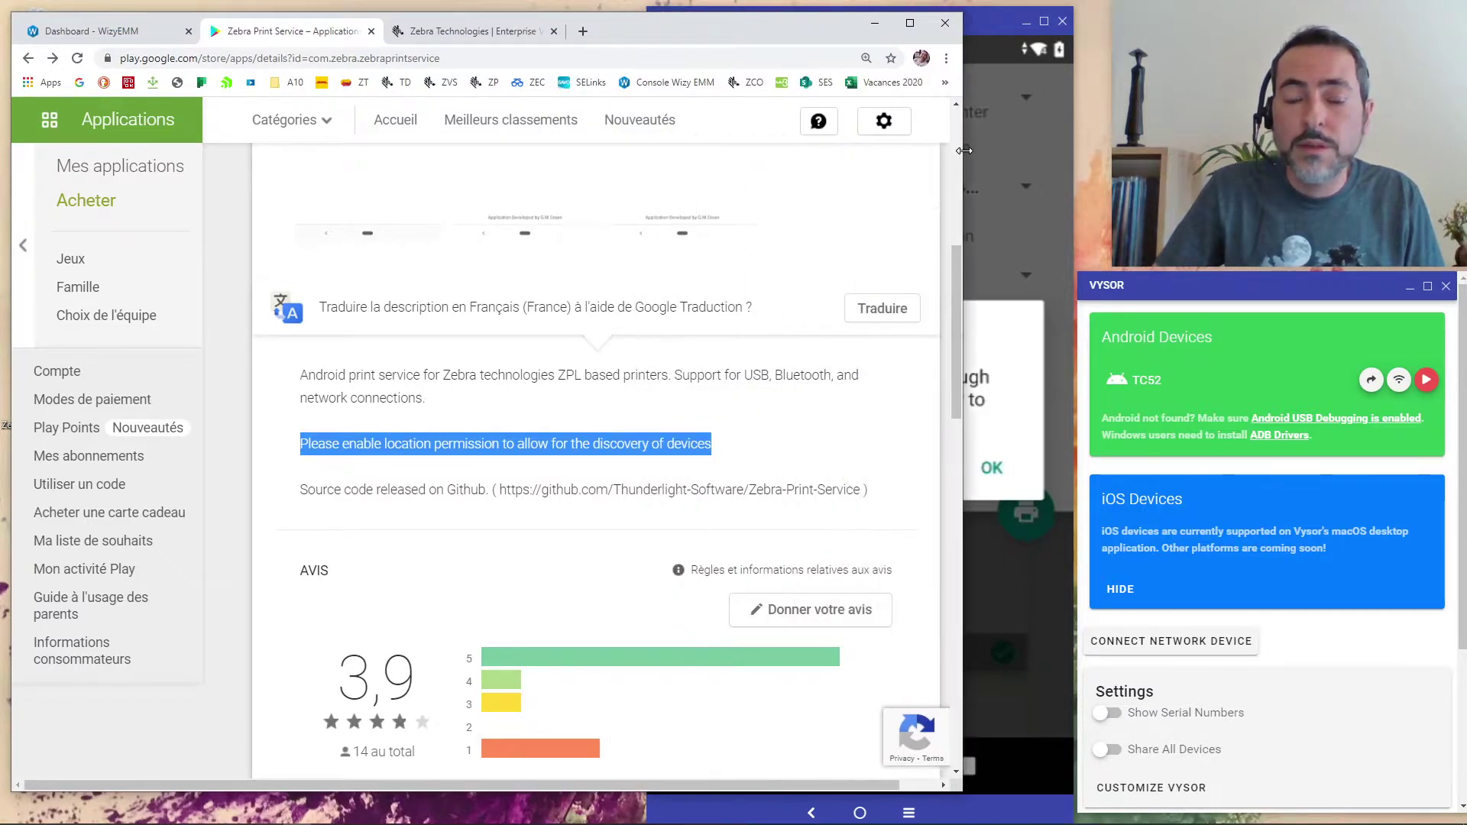
pyautogui.moveTo(964, 150); pyautogui.dragTo(992, 150)
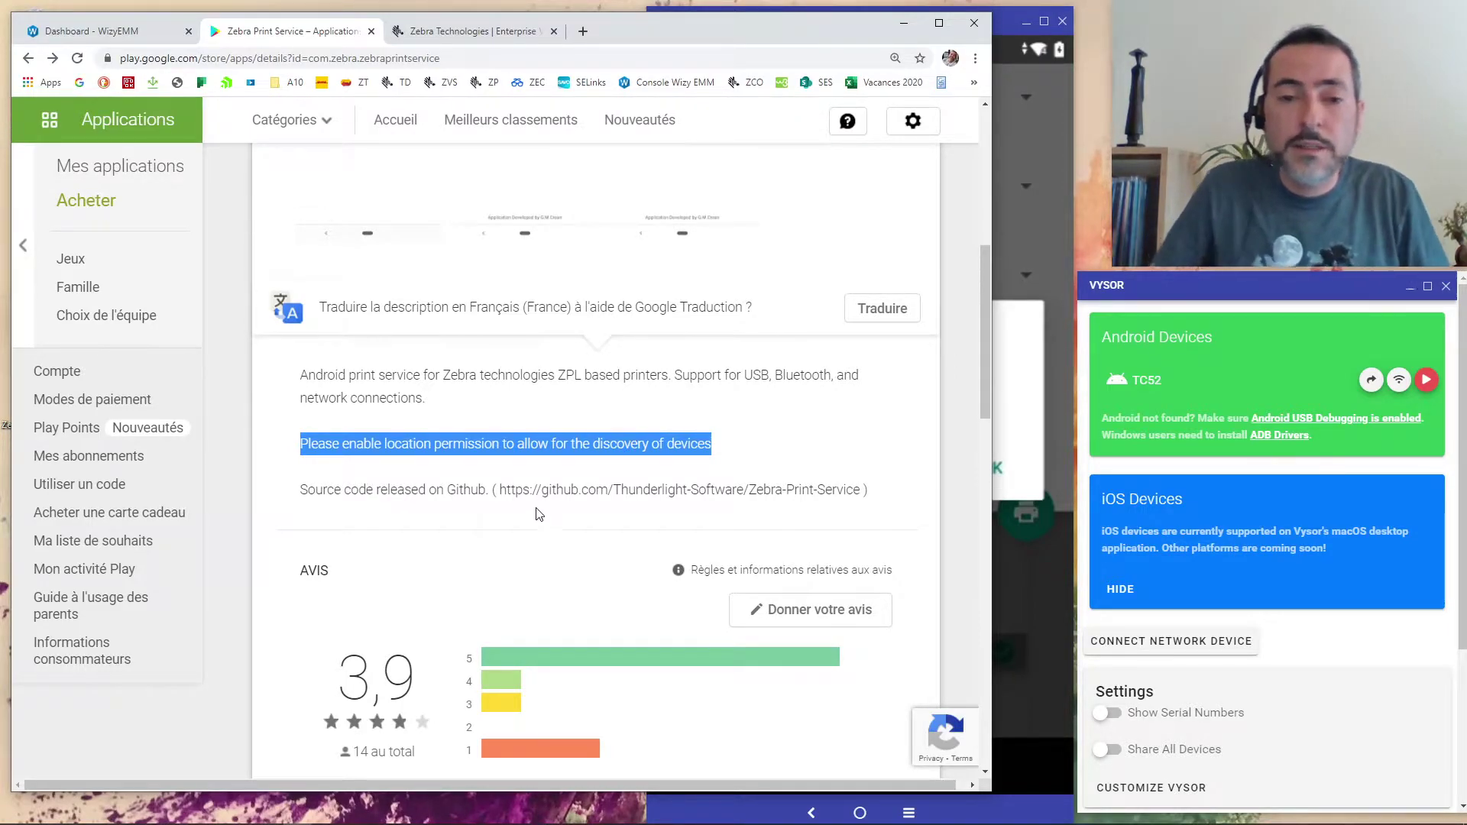
pyautogui.moveTo(499, 489); pyautogui.dragTo(862, 487)
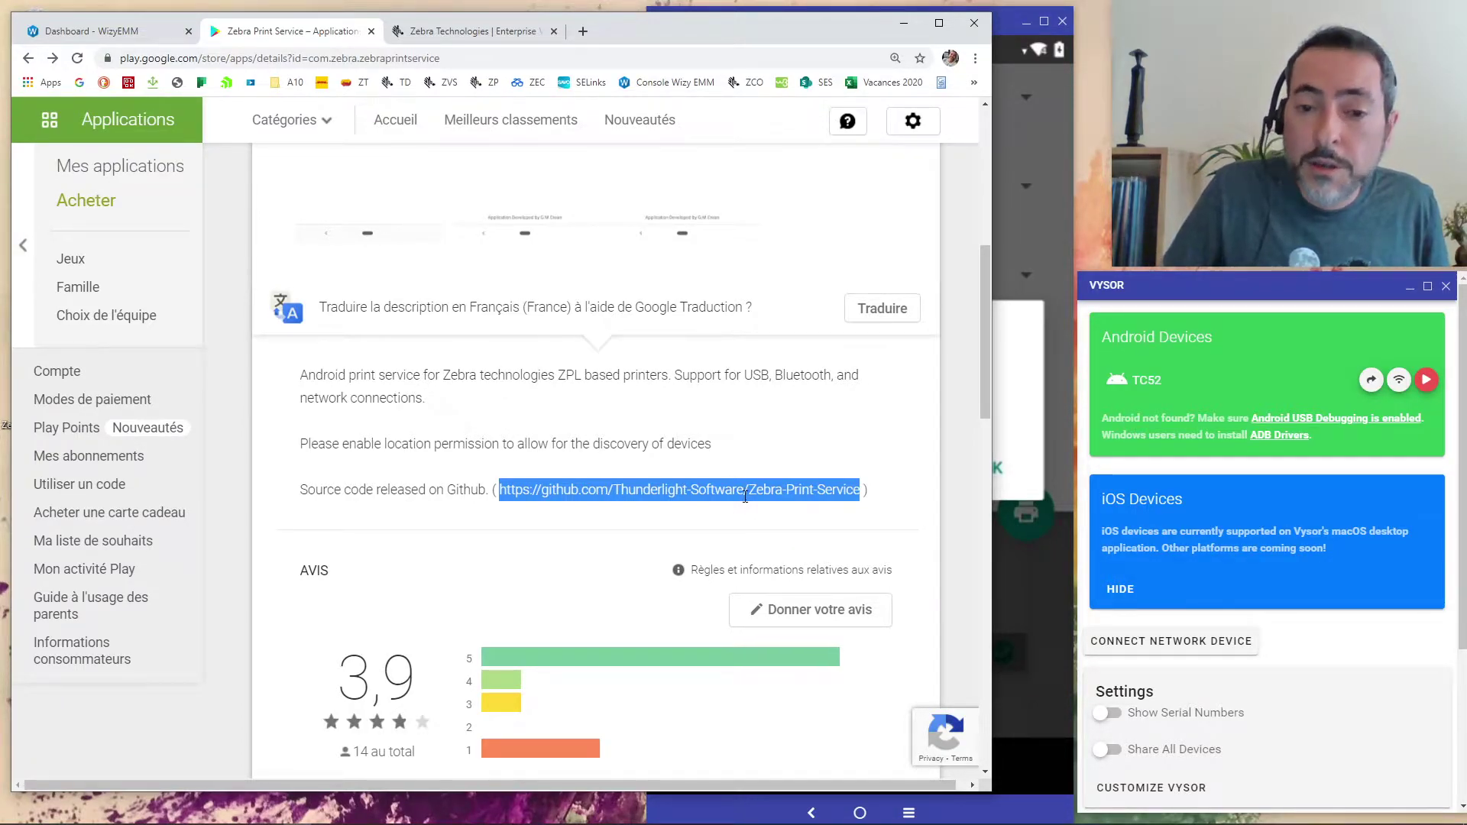
# Step: Approve the 'Use Zebra Print Service?' prompt on the TC52 so the page prints
pyautogui.click(1004, 22)
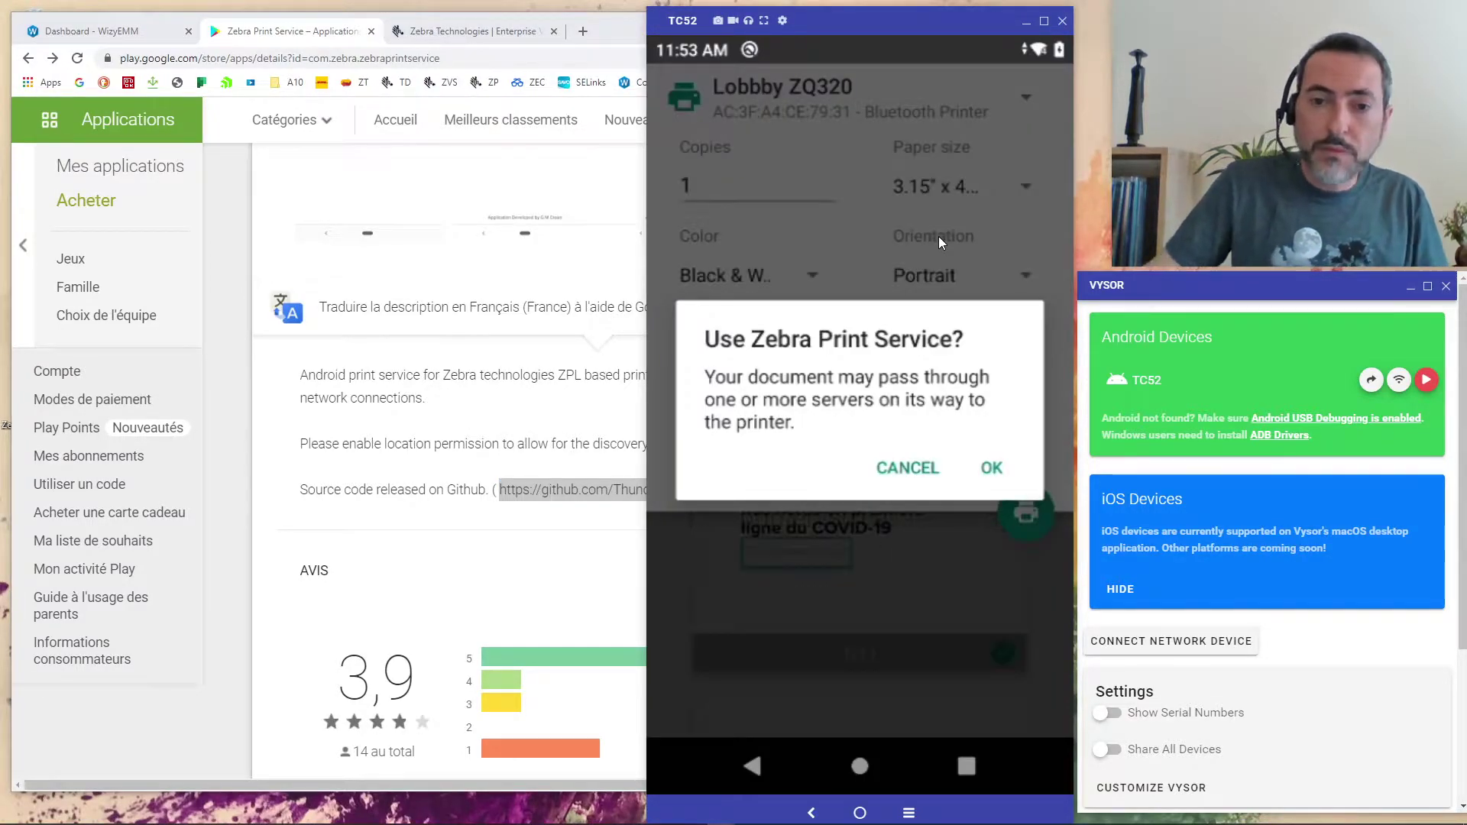
pyautogui.click(990, 468)
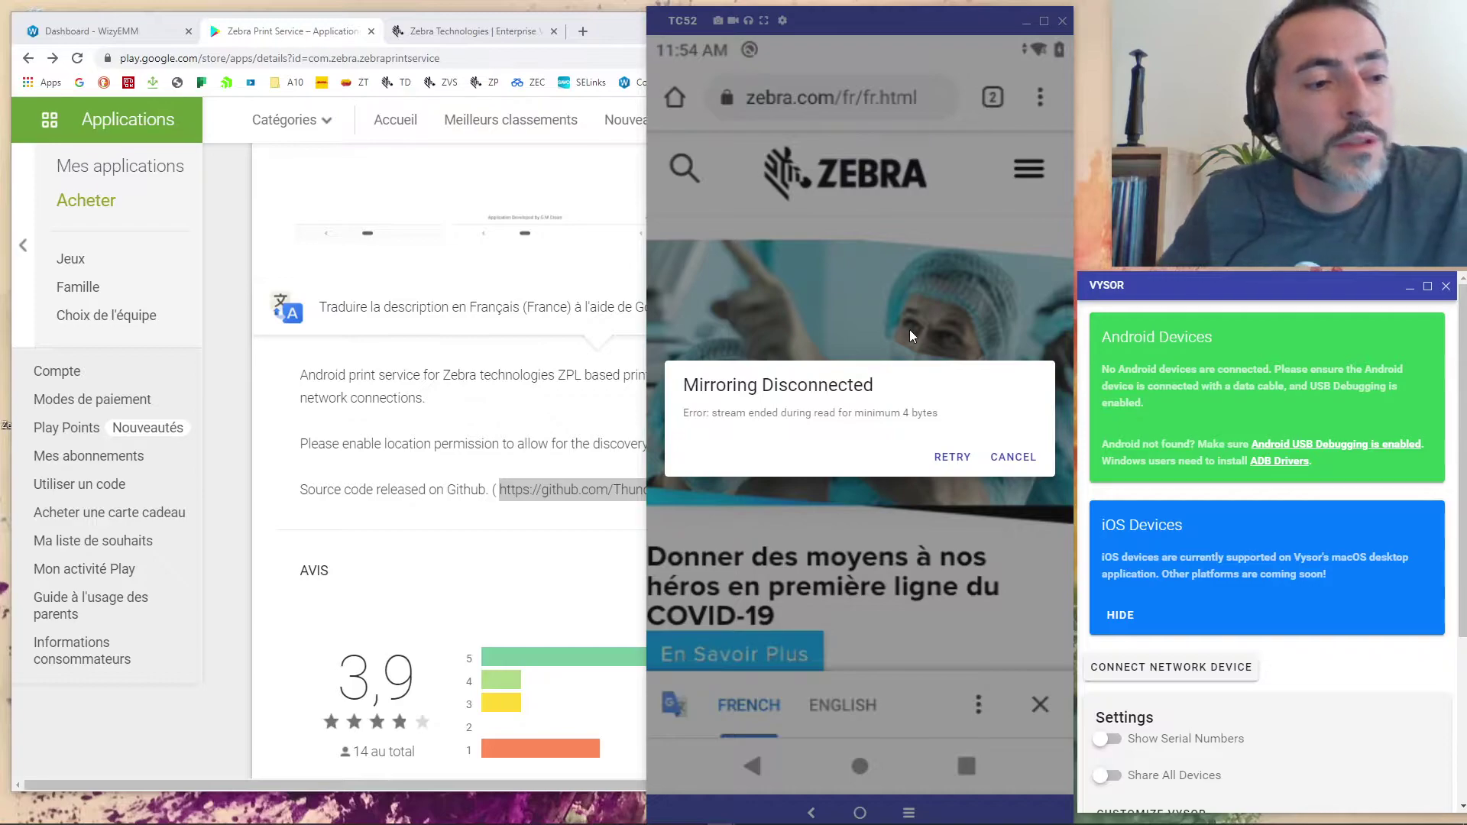
# Step: Dismiss the Mirroring Disconnected dialog for the lost TC52
pyautogui.click(1004, 459)
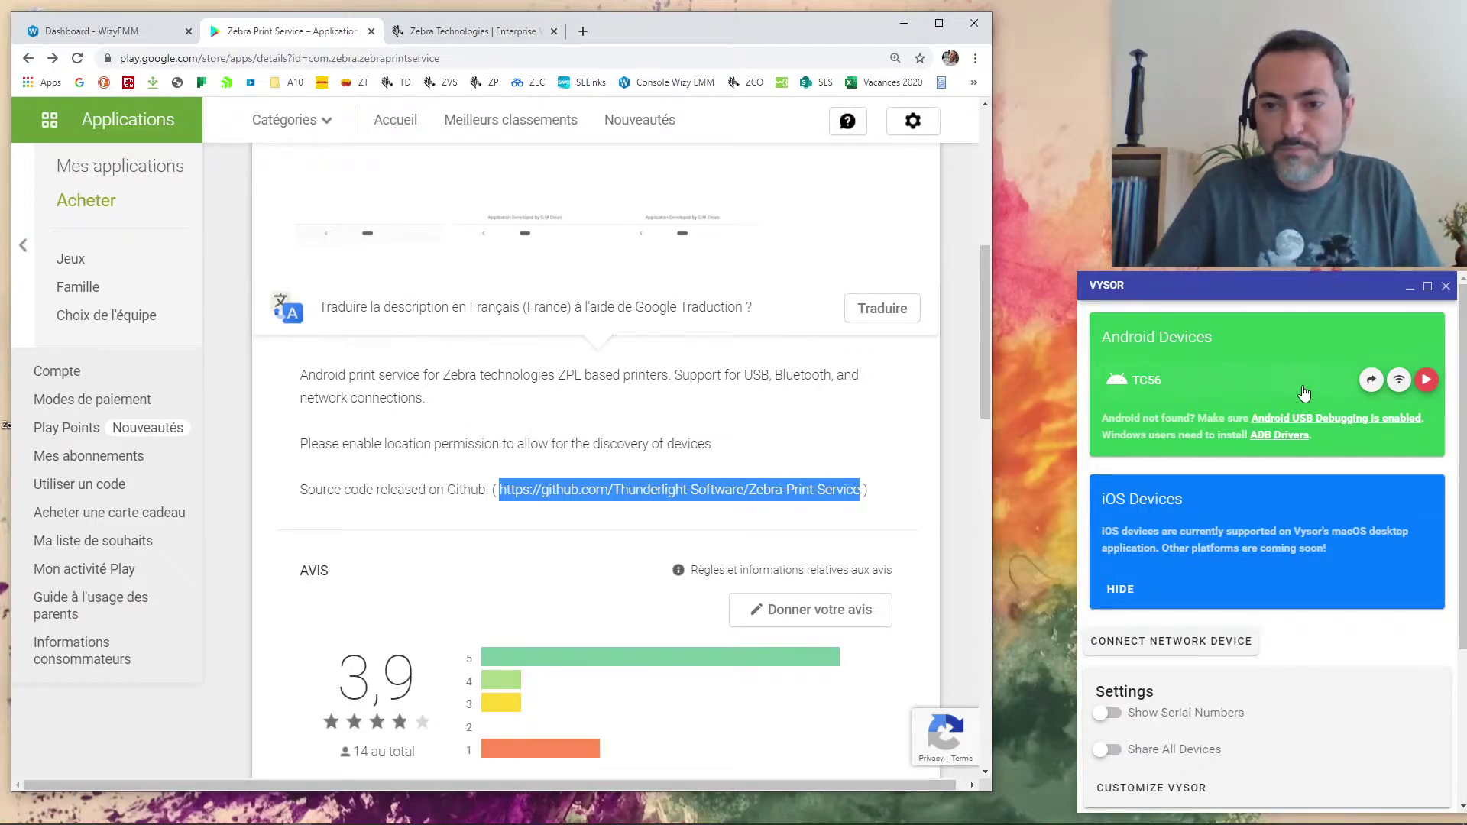
# Step: Mirror the TC56 home screen, reposition its window, and bring the browser back forward
pyautogui.click(1426, 380)
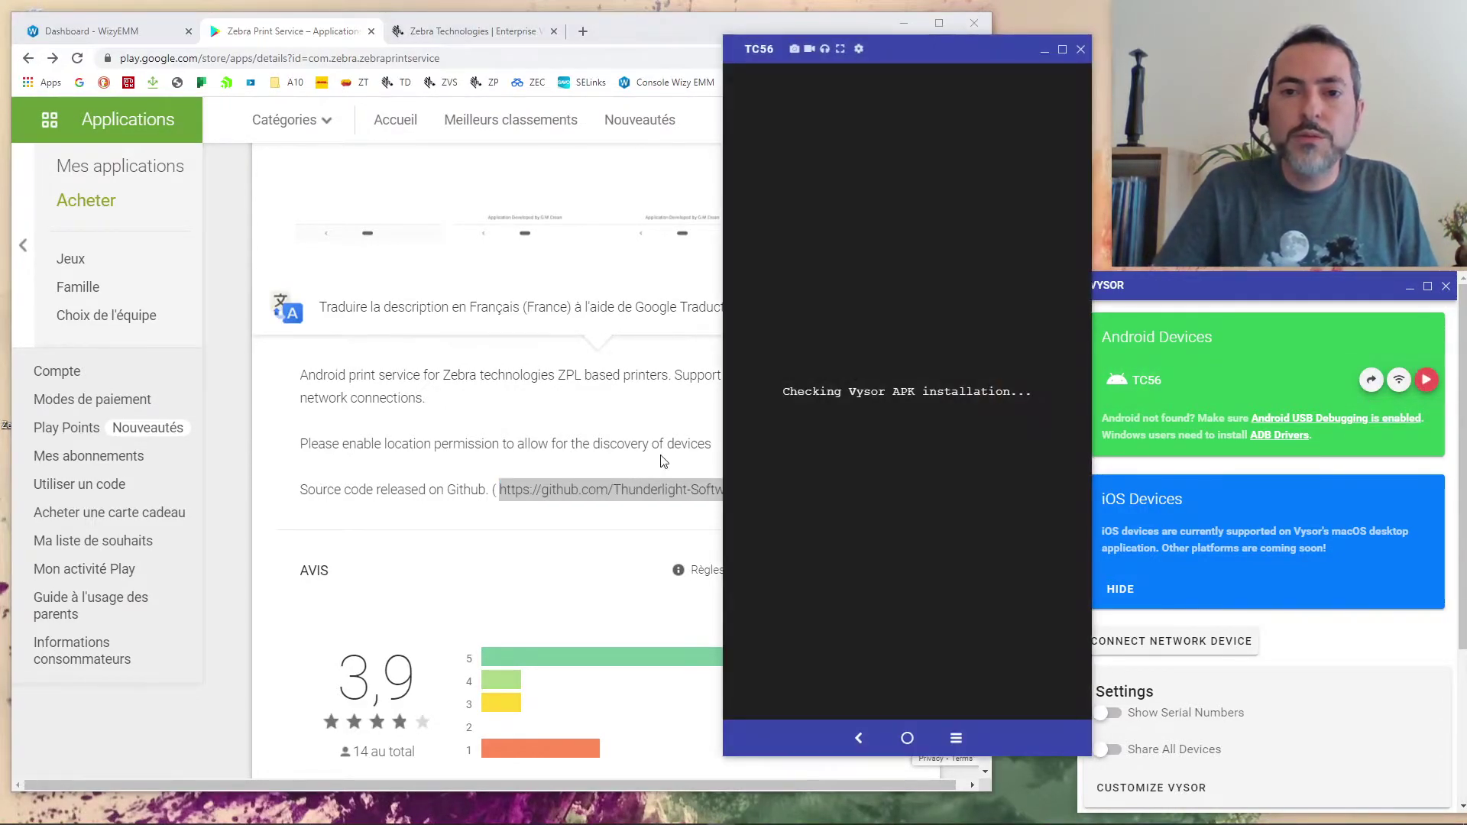
pyautogui.moveTo(911, 47); pyautogui.dragTo(865, 40)
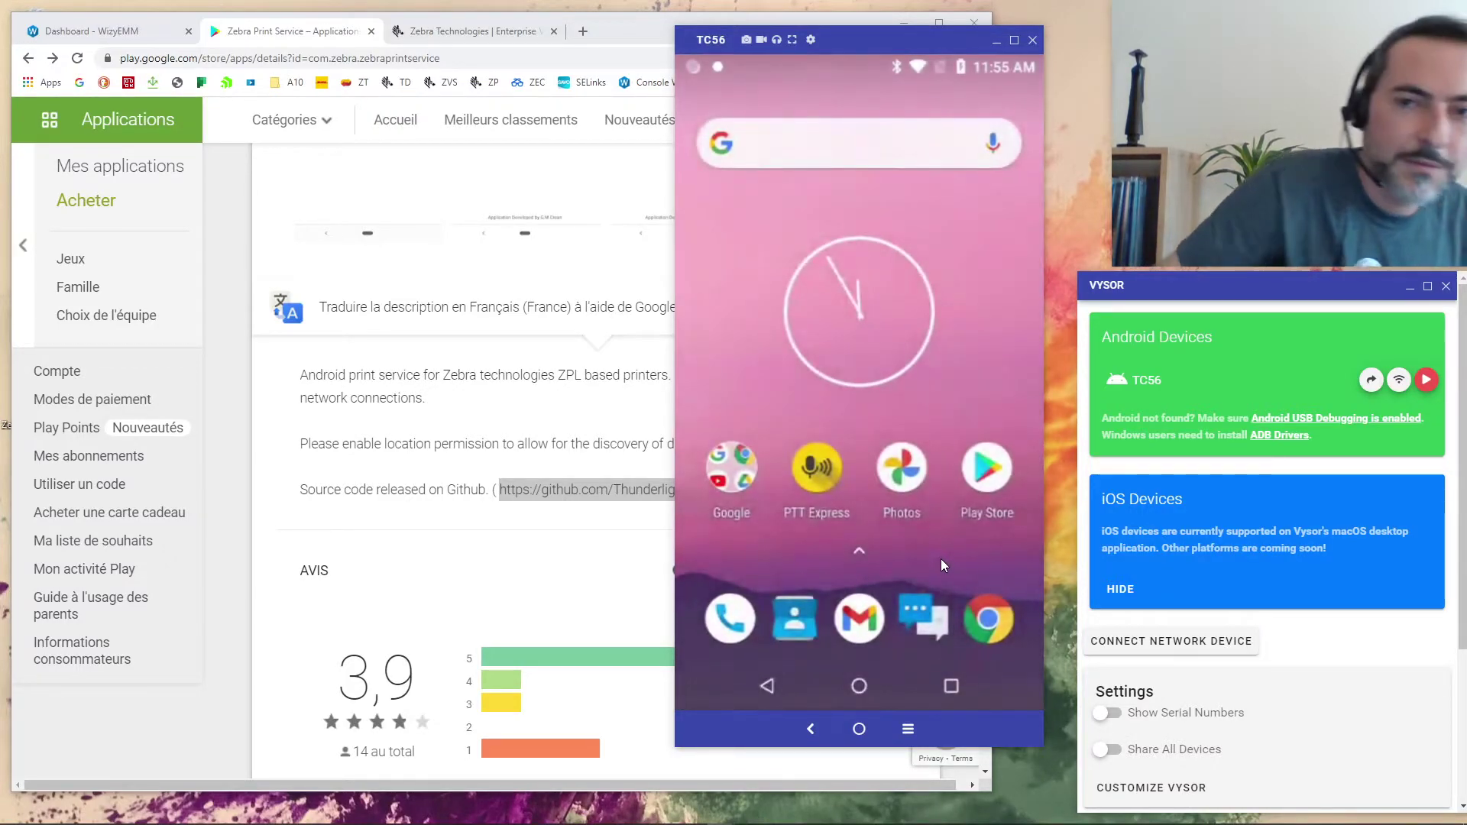
pyautogui.click(631, 29)
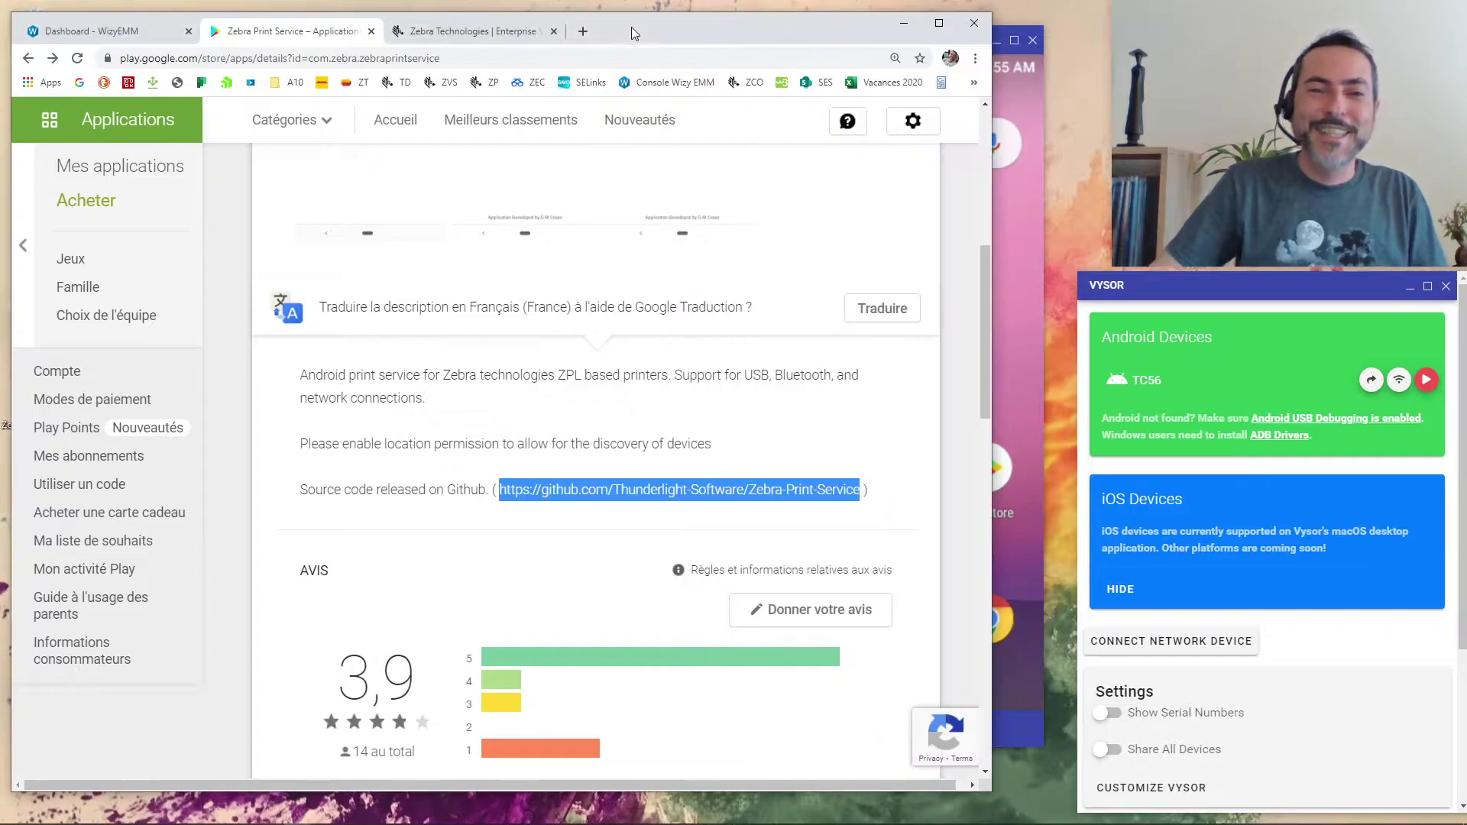
# Step: Show the Dashboard - WizyEMM tab and widen the browser so the four counts fit one row
pyautogui.click(90, 34)
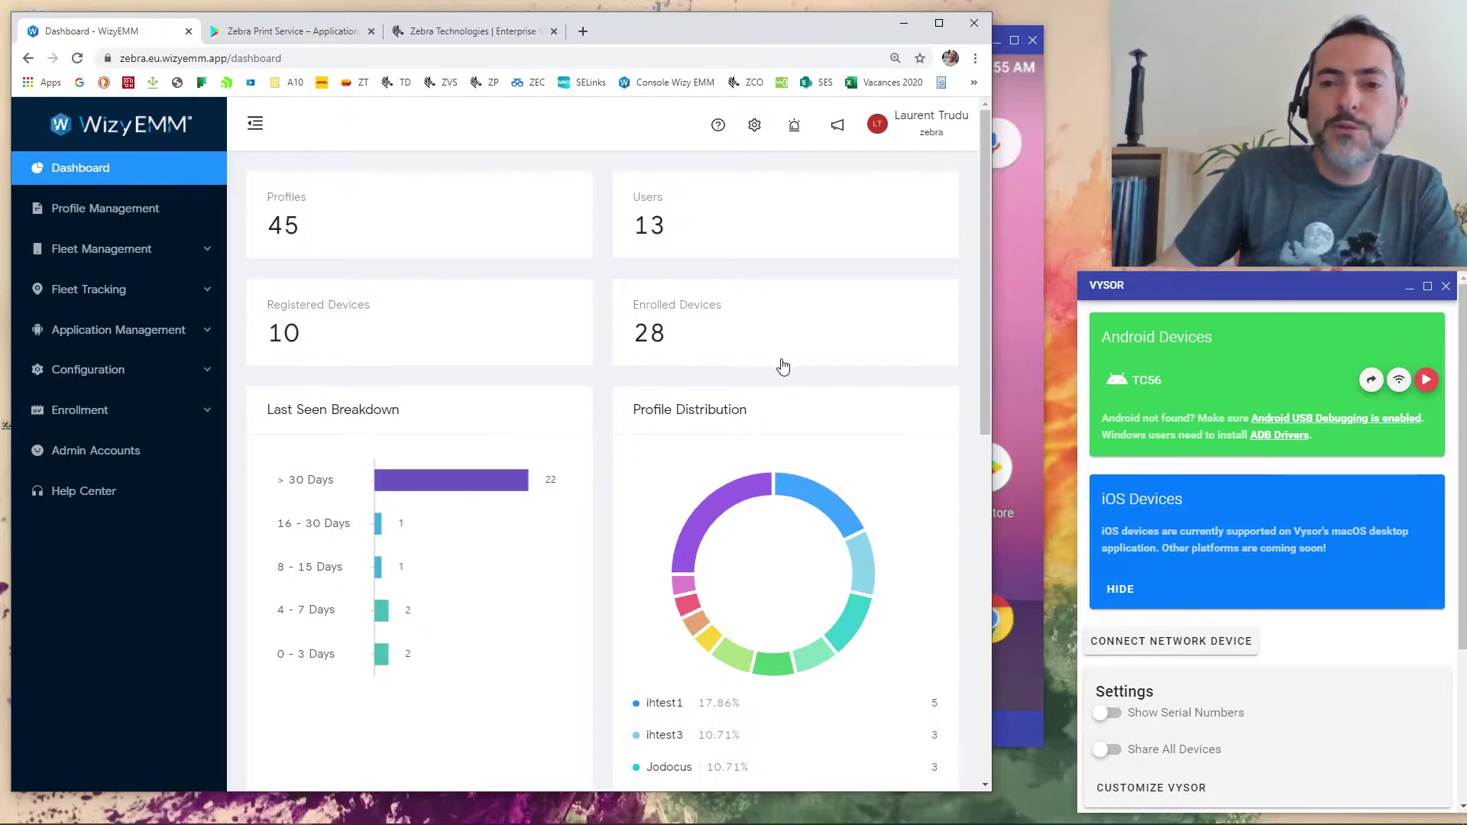
pyautogui.moveTo(992, 273); pyautogui.dragTo(1063, 271)
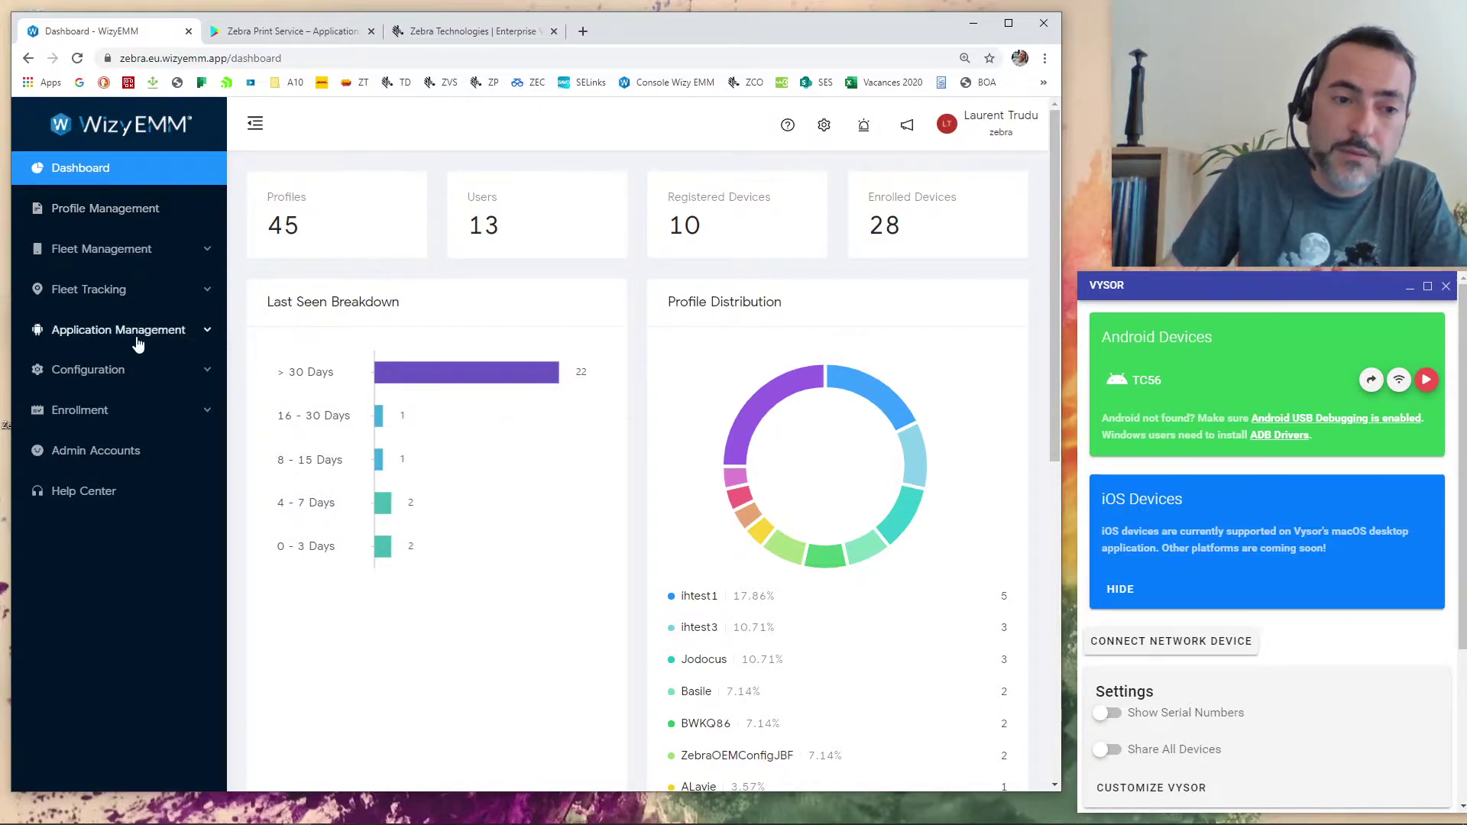
# Step: Browse Fleet Management's Zebra LifeGuard OTA and Application Logs pages, then expand Application Management
pyautogui.click(107, 250)
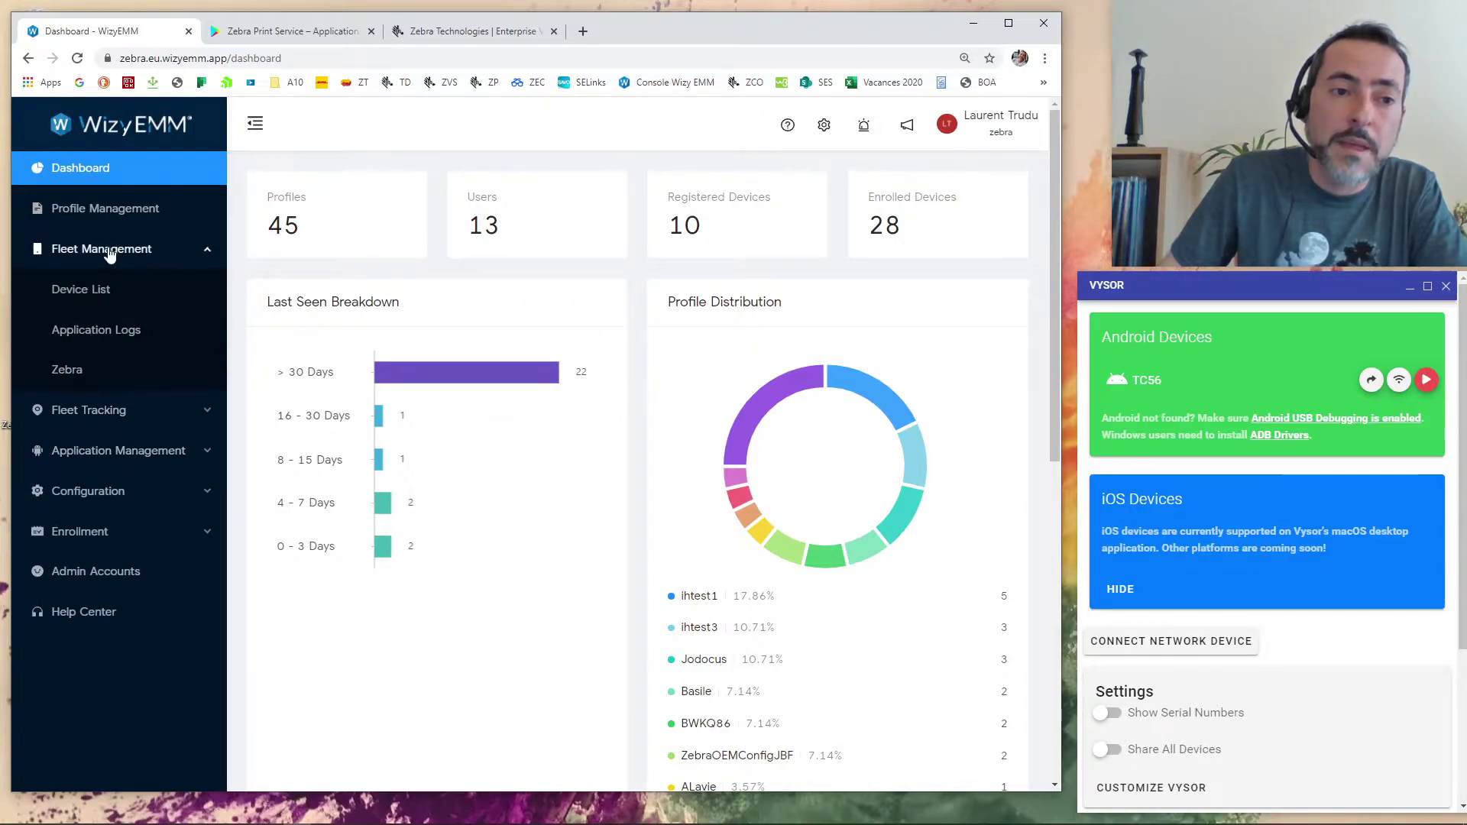
pyautogui.click(70, 373)
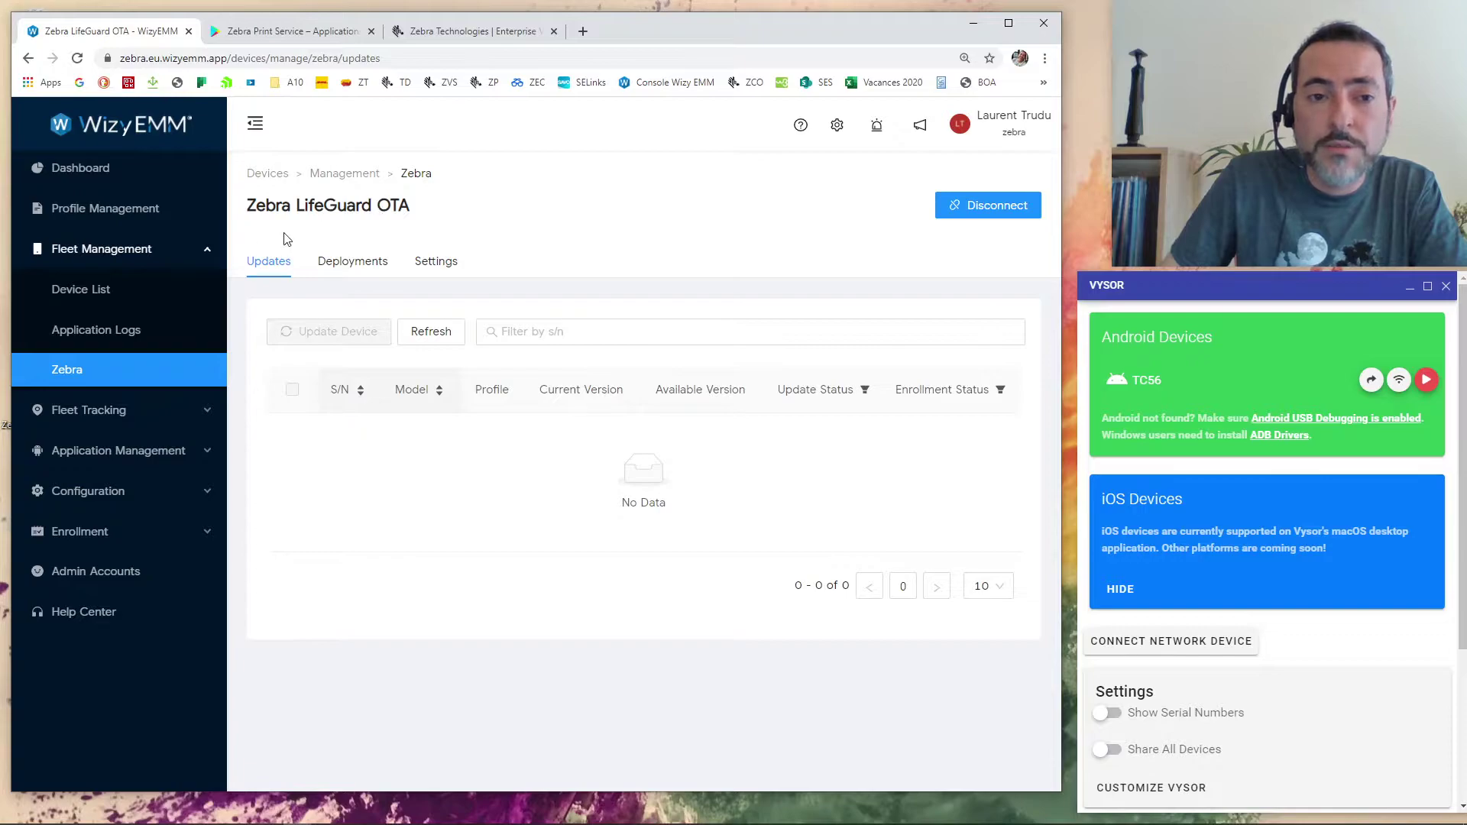
pyautogui.click(104, 337)
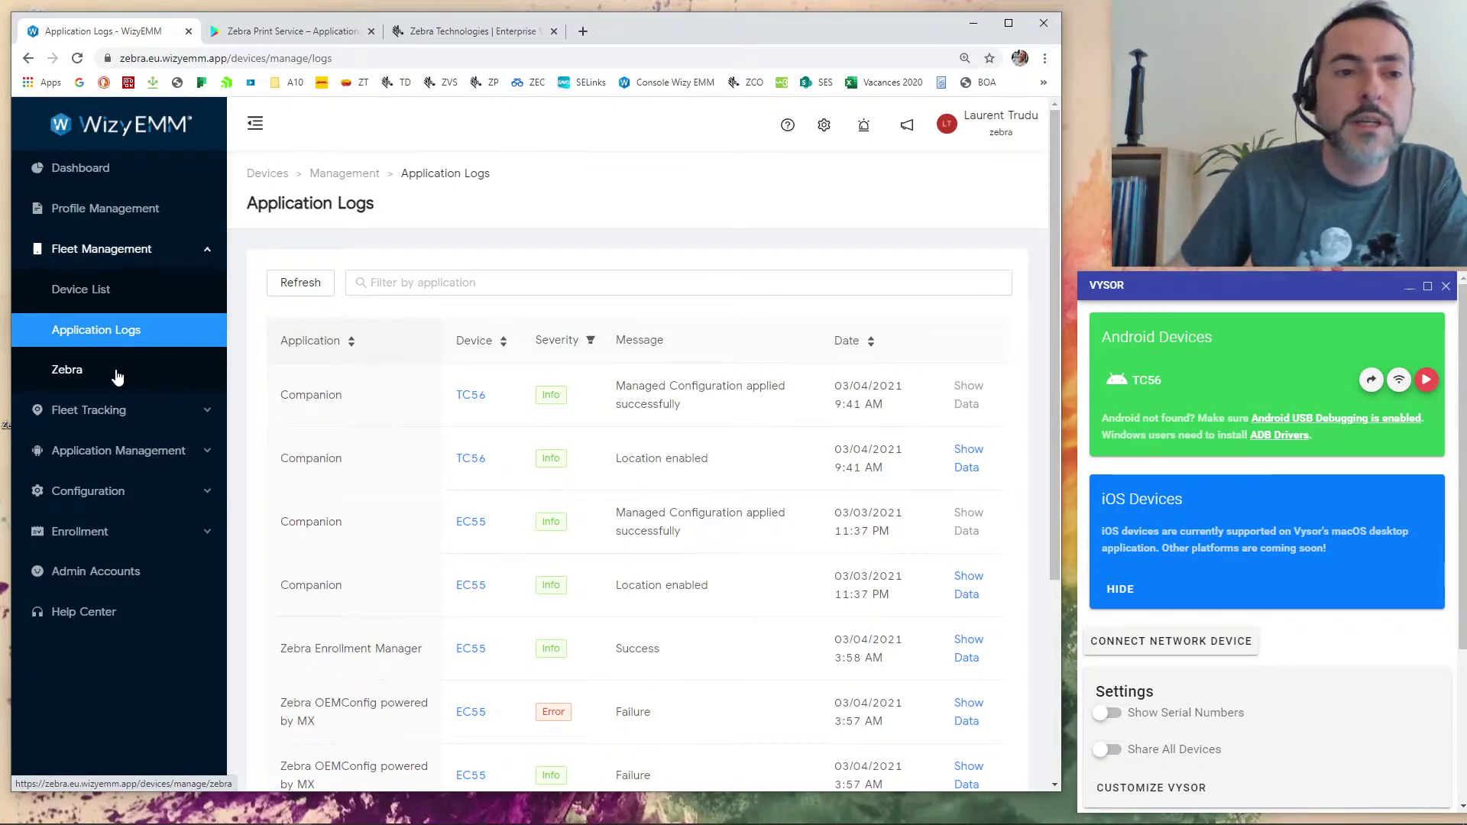
pyautogui.click(123, 256)
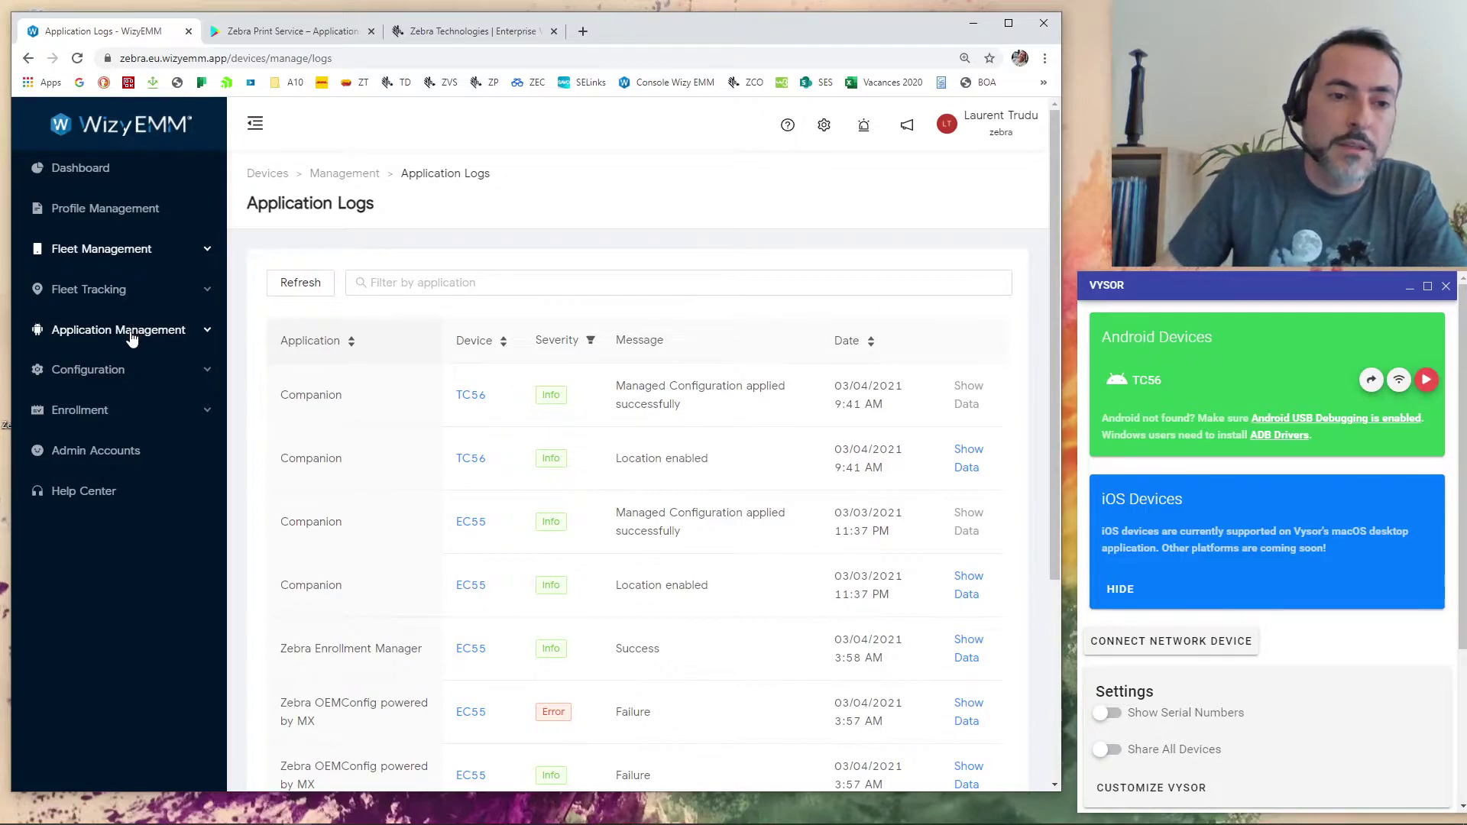
pyautogui.click(132, 339)
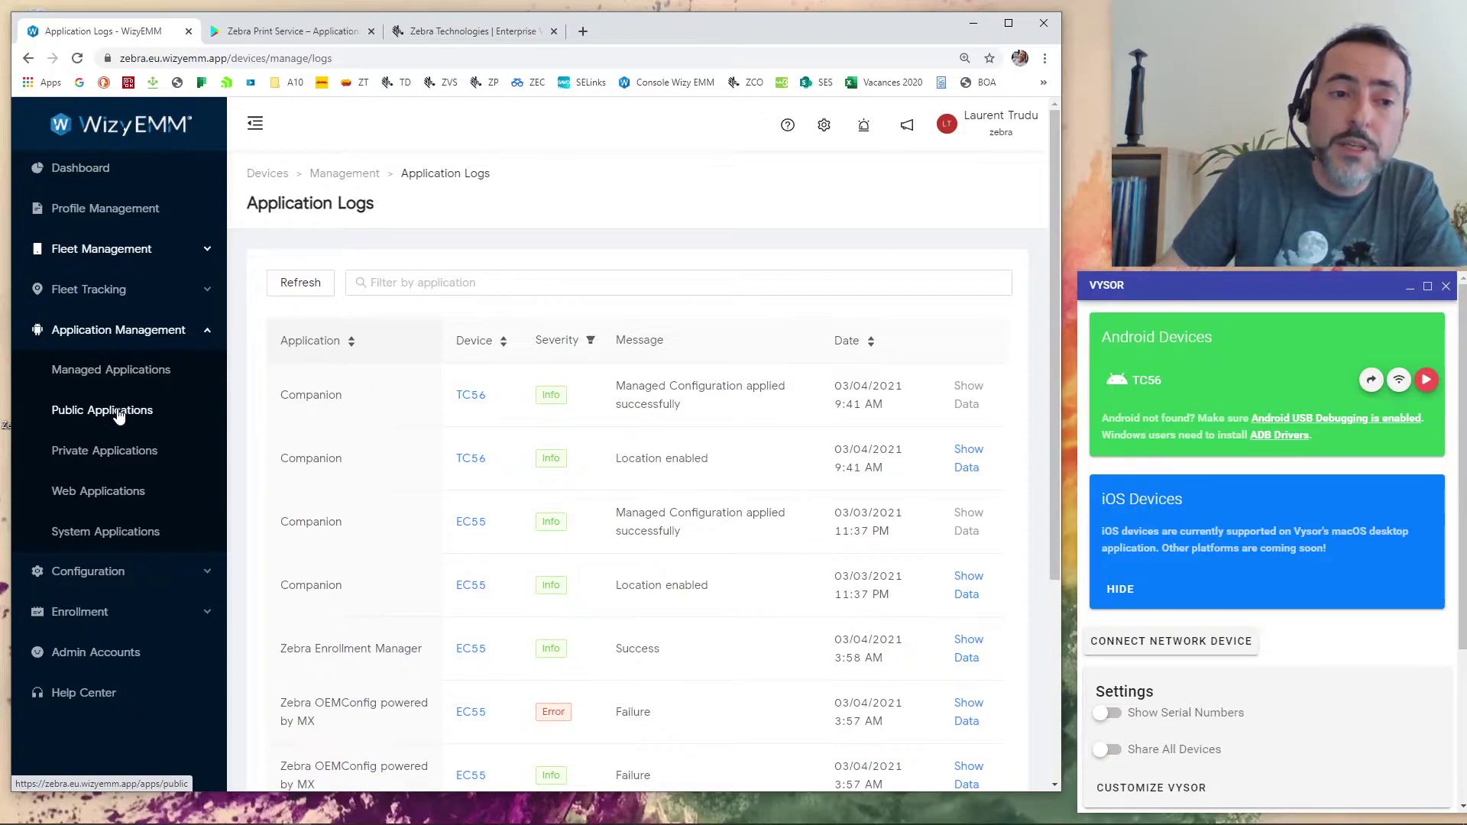
# Step: Find 'zebra print service' in the Google Play catalogue and select it as a managed app
pyautogui.click(118, 413)
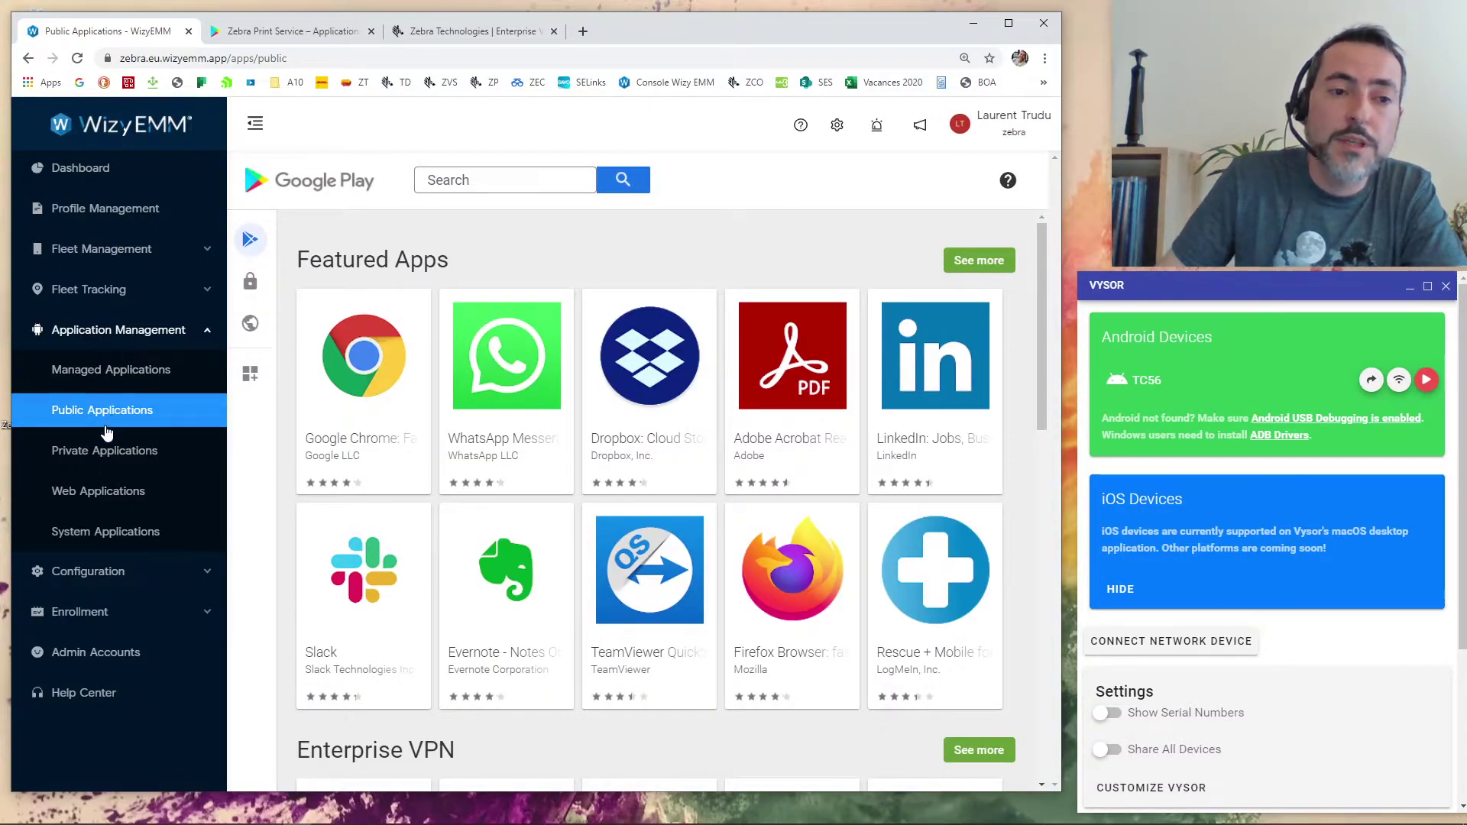
pyautogui.click(545, 187)
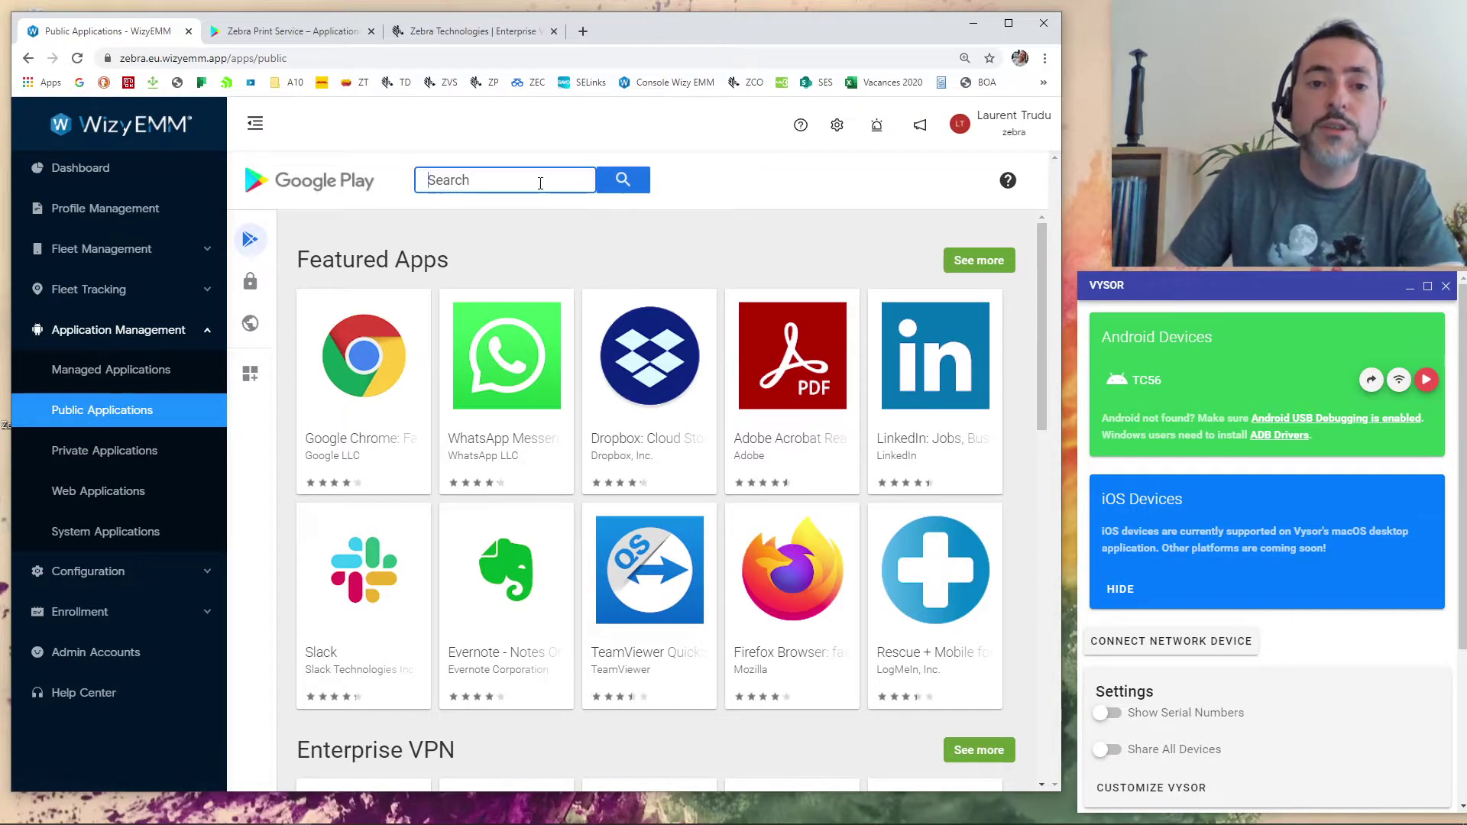
pyautogui.write('zebra ')
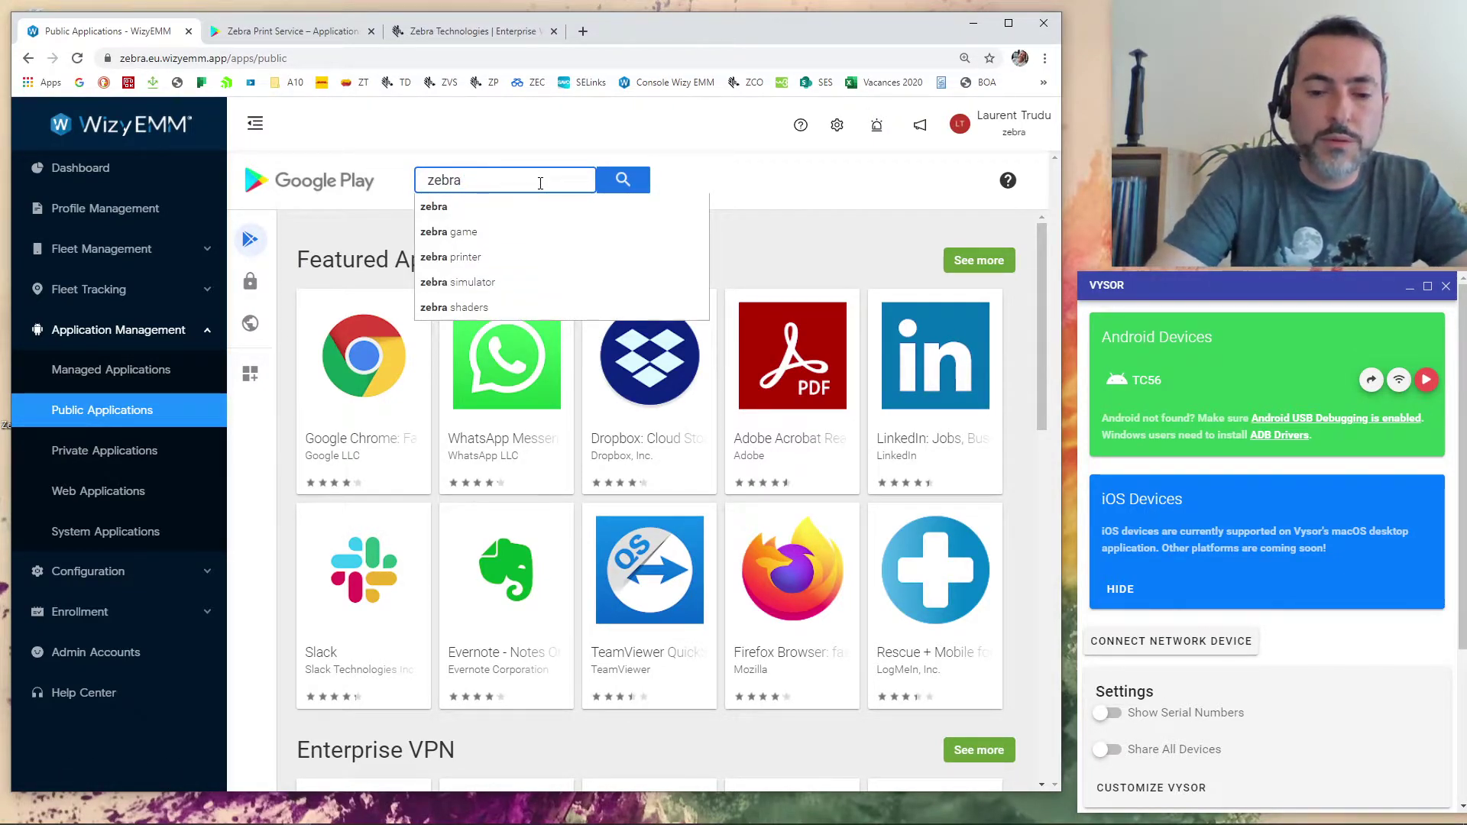
pyautogui.write('print service')
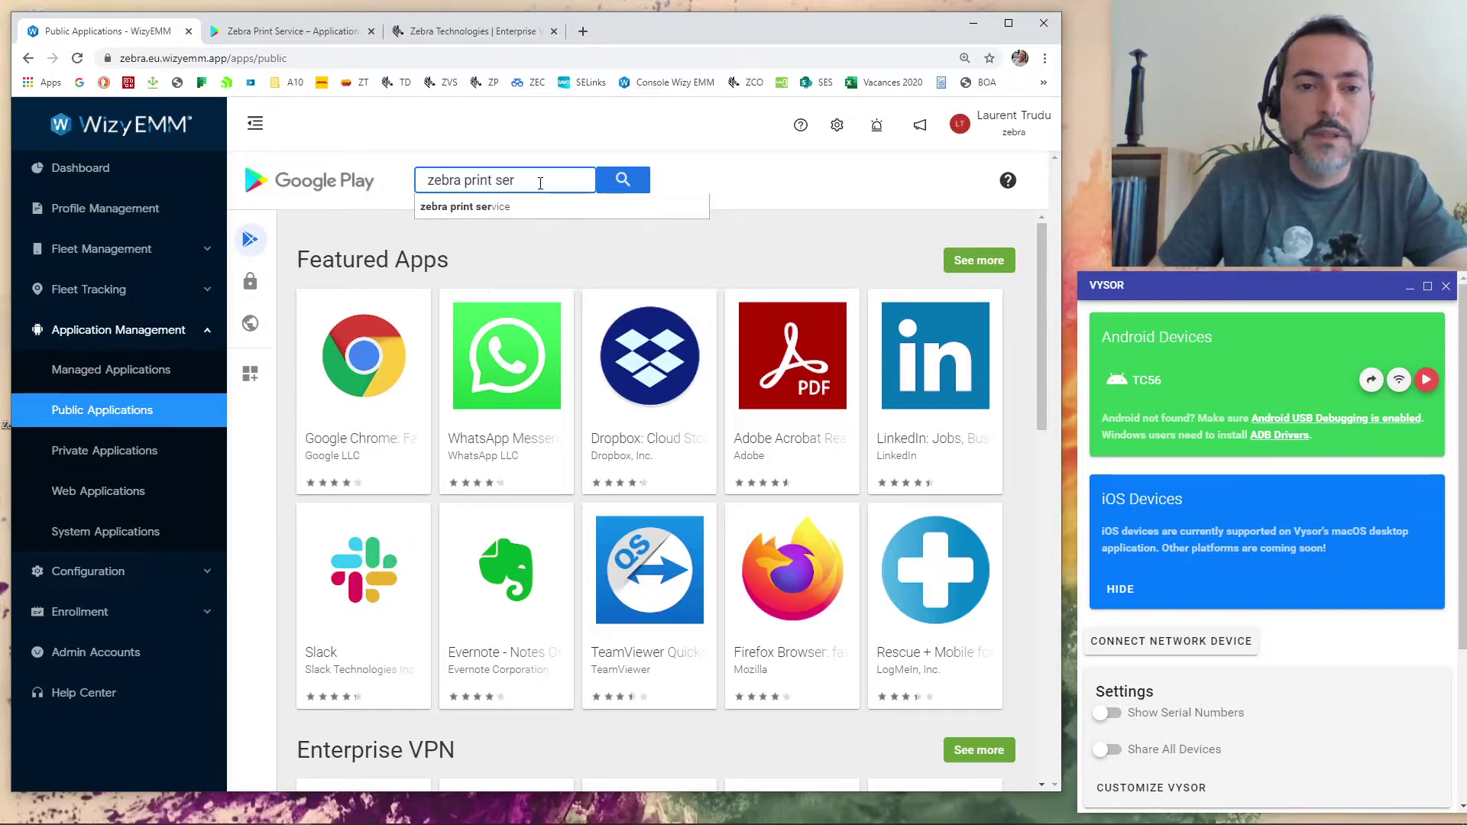
pyautogui.press('Return')
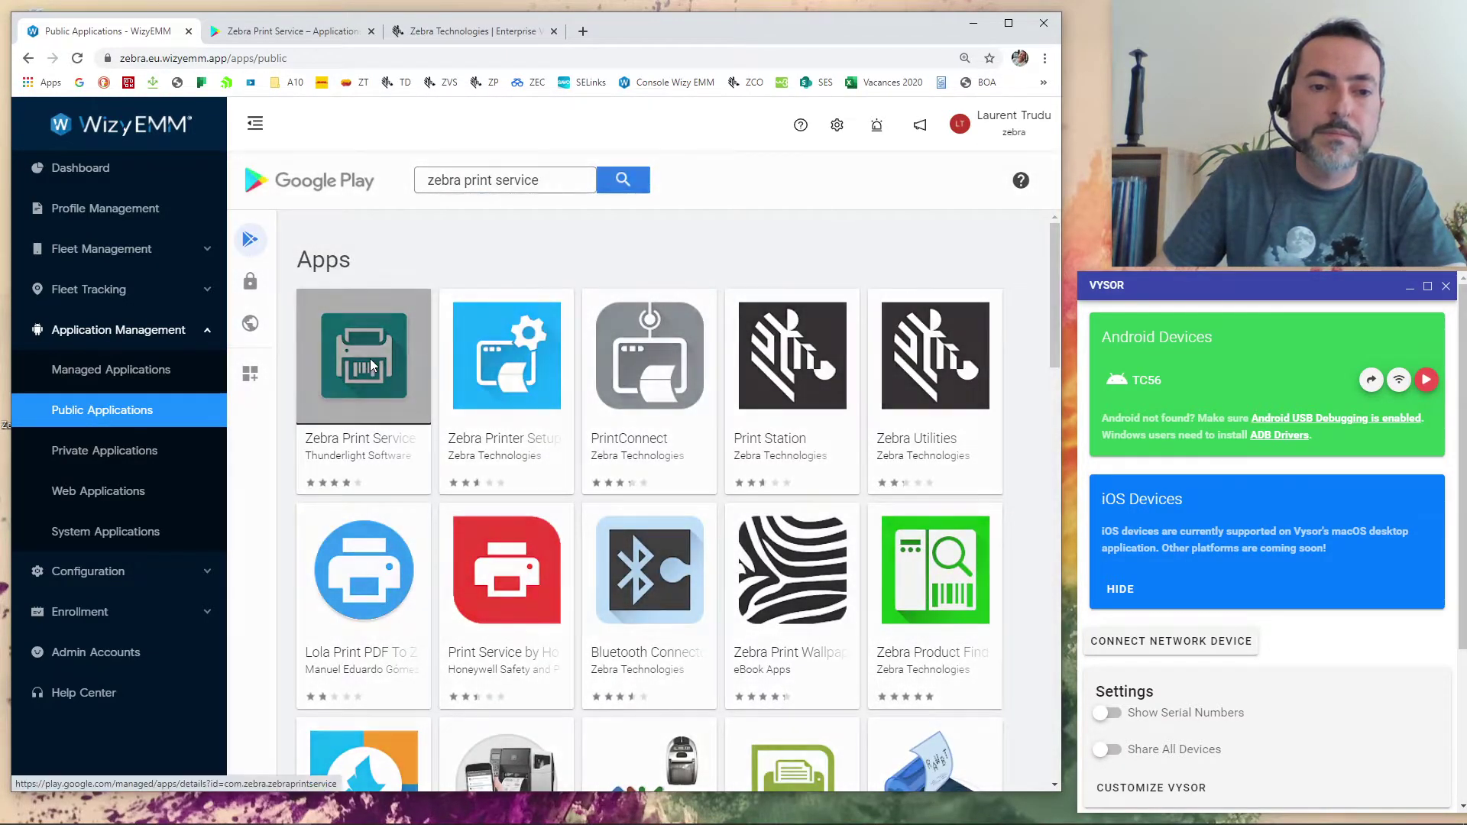
pyautogui.click(385, 368)
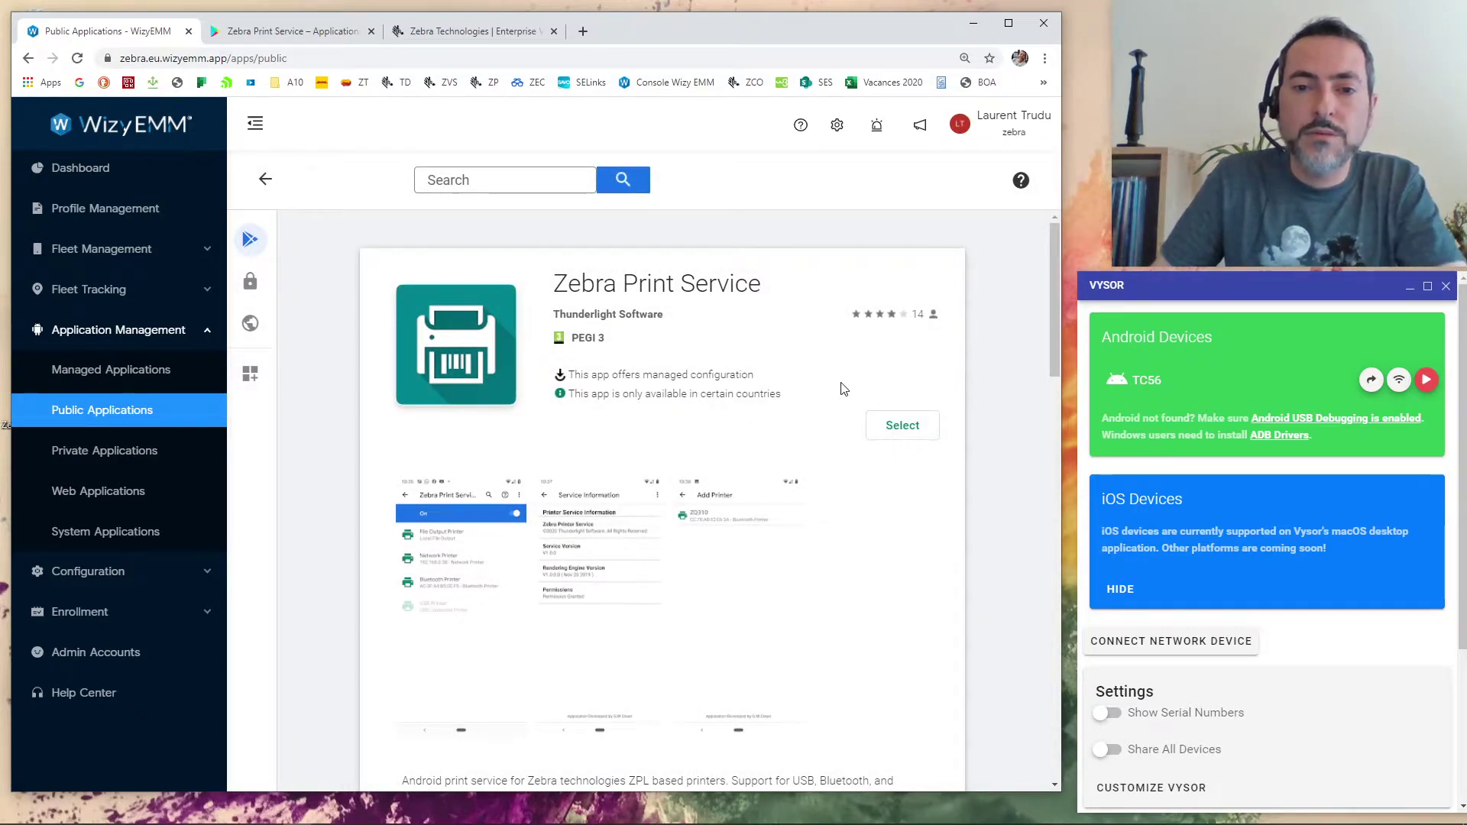
pyautogui.click(902, 429)
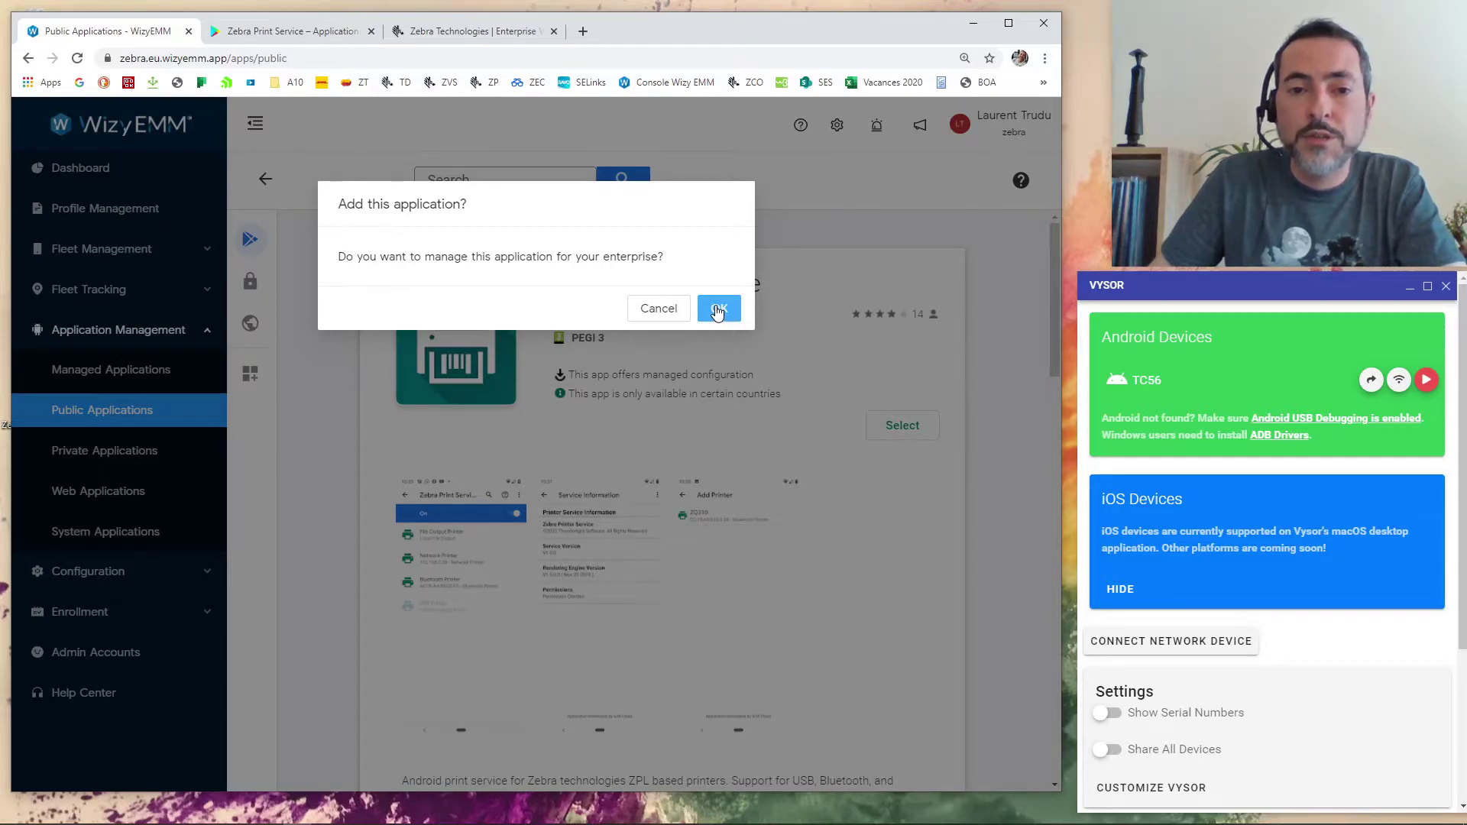
pyautogui.click(718, 308)
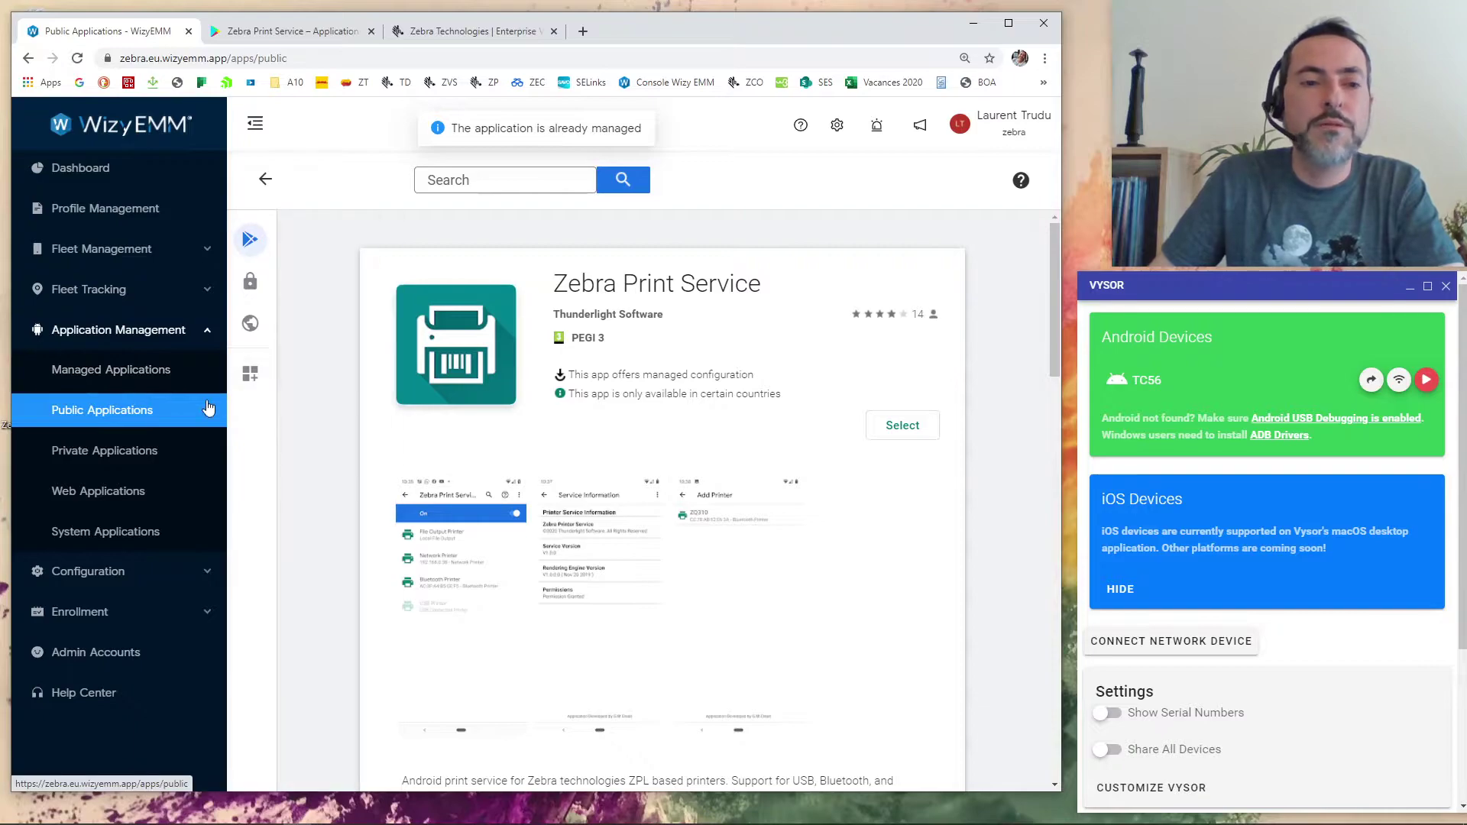
# Step: Filter the managed applications list by 'print'
pyautogui.click(145, 372)
pyautogui.click(451, 282)
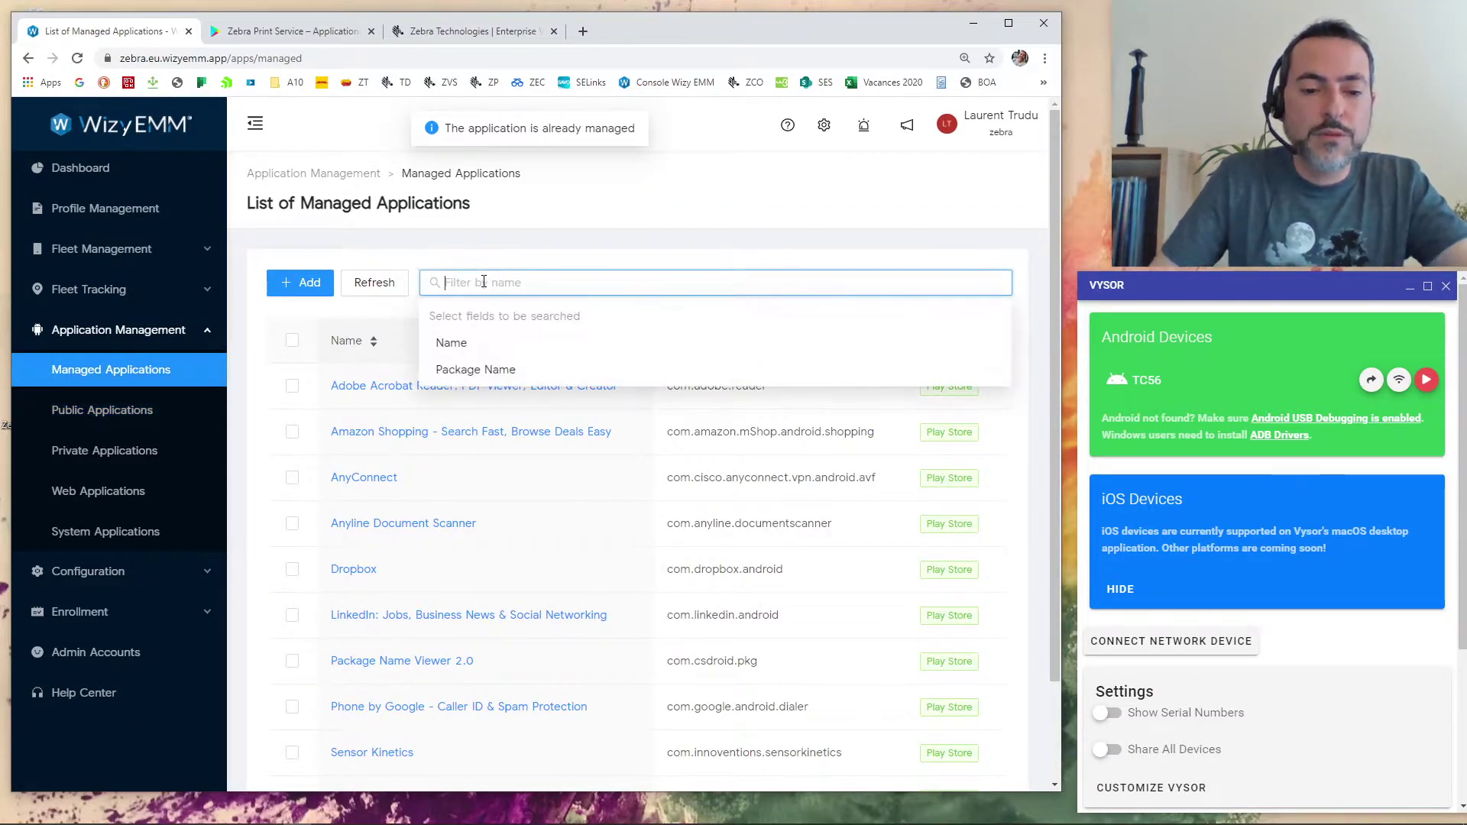
pyautogui.write('print')
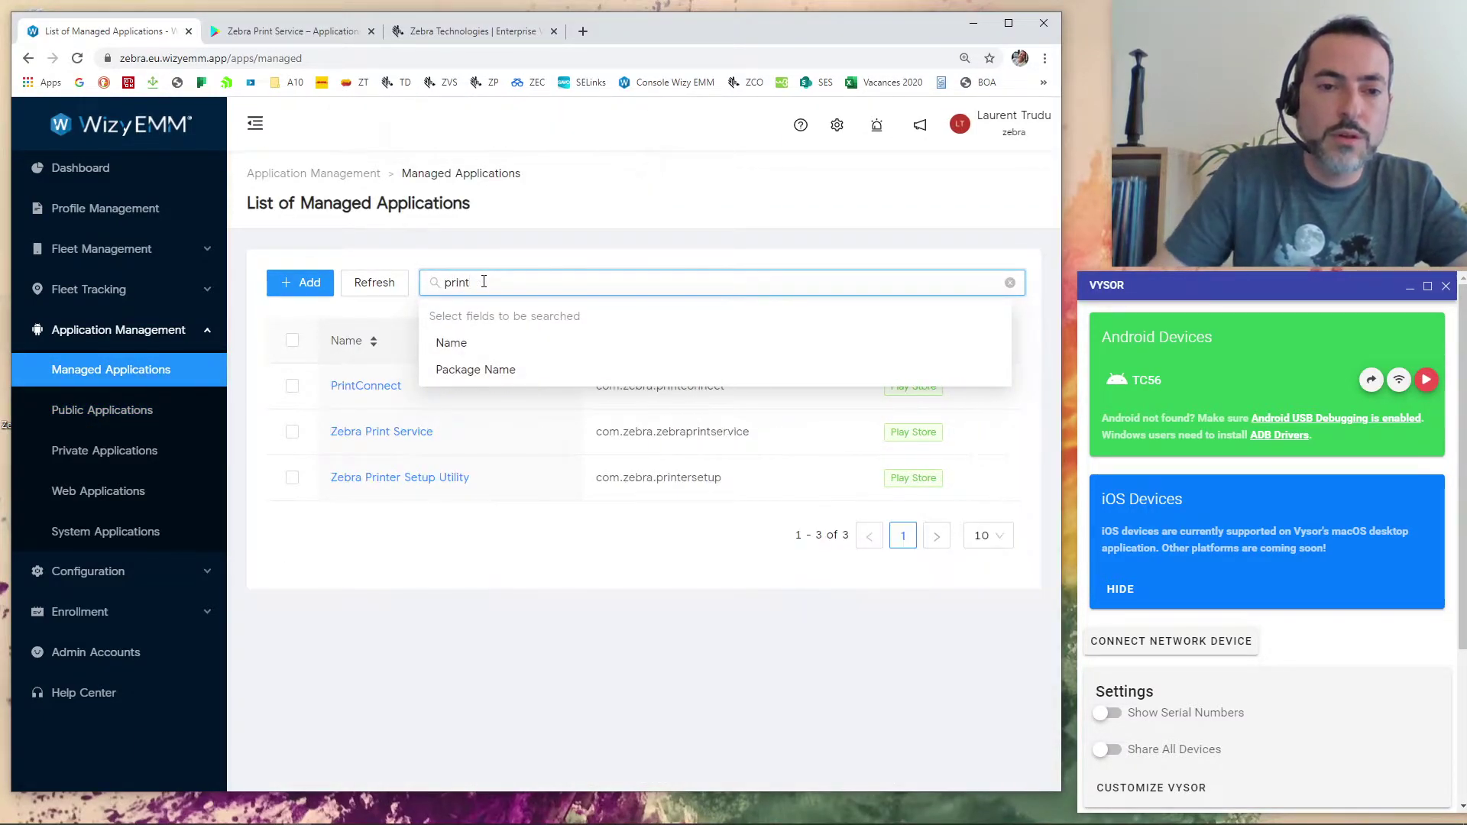
# Step: Remove Zebra Print Service from the managed applications
pyautogui.click(293, 433)
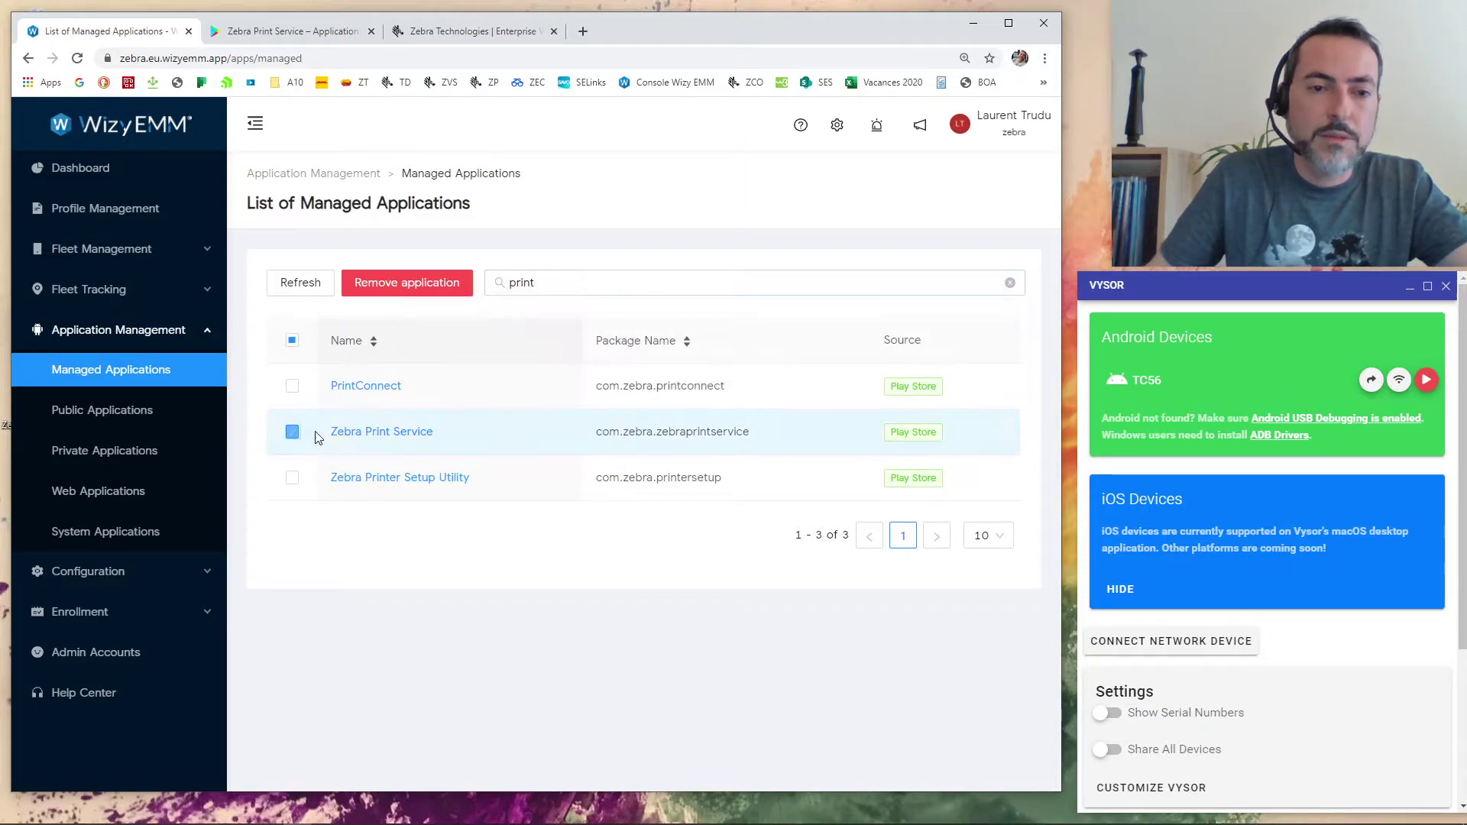
pyautogui.click(406, 289)
pyautogui.click(531, 234)
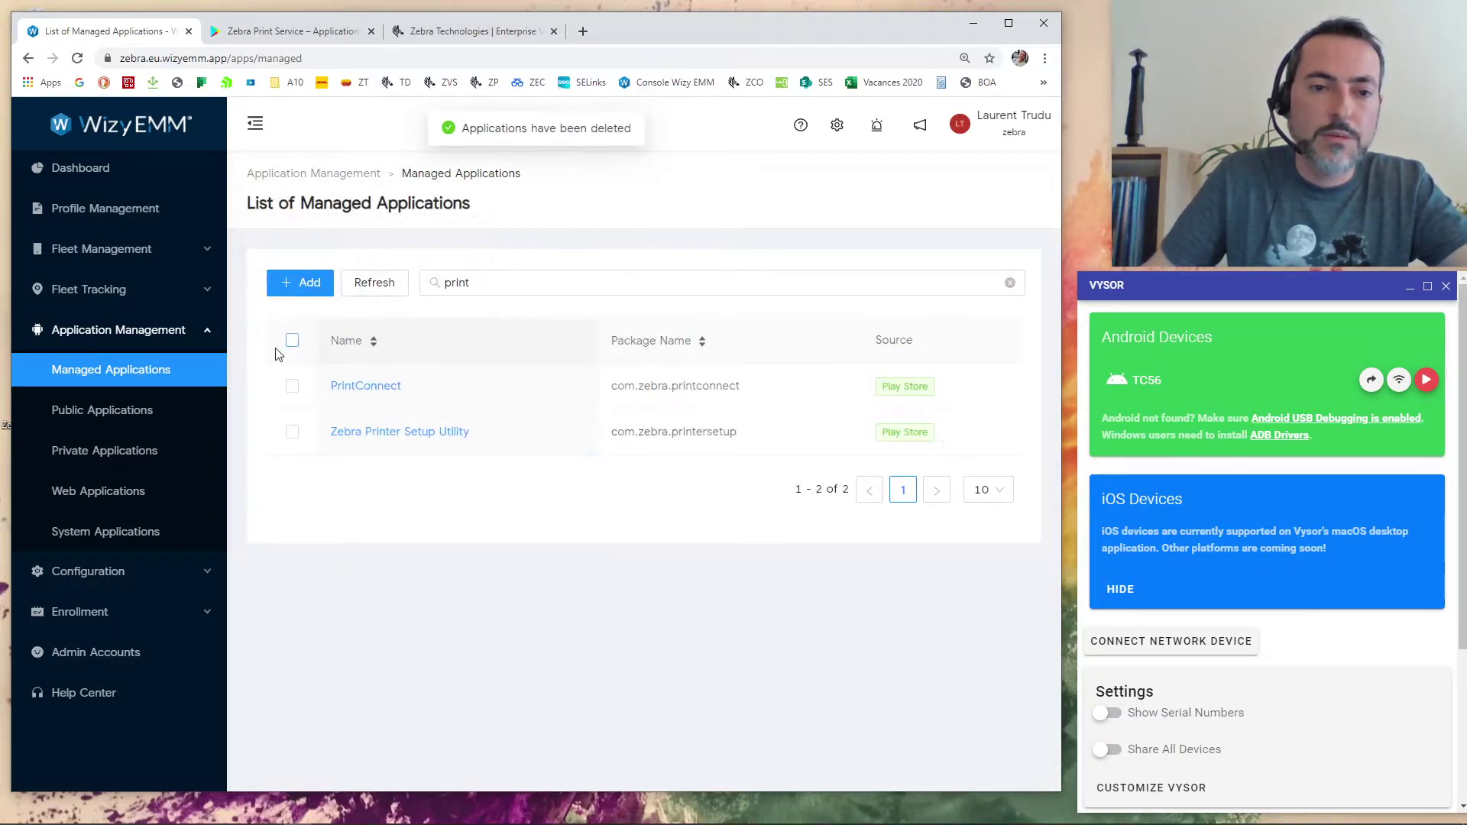
# Step: Search Public Applications for 'zebra print service' and add it back as managed
pyautogui.click(130, 411)
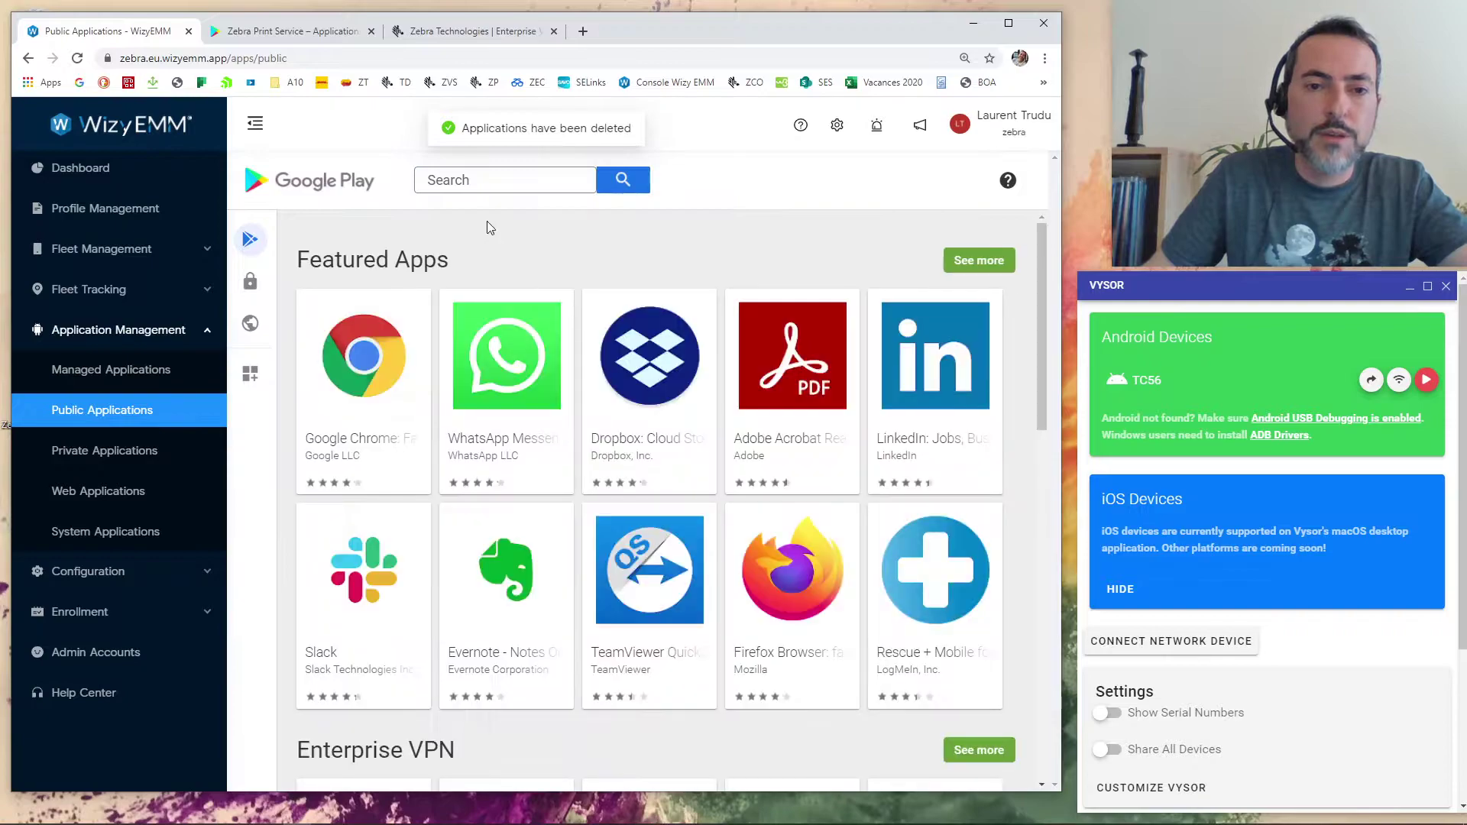
pyautogui.click(492, 182)
pyautogui.write('zebra')
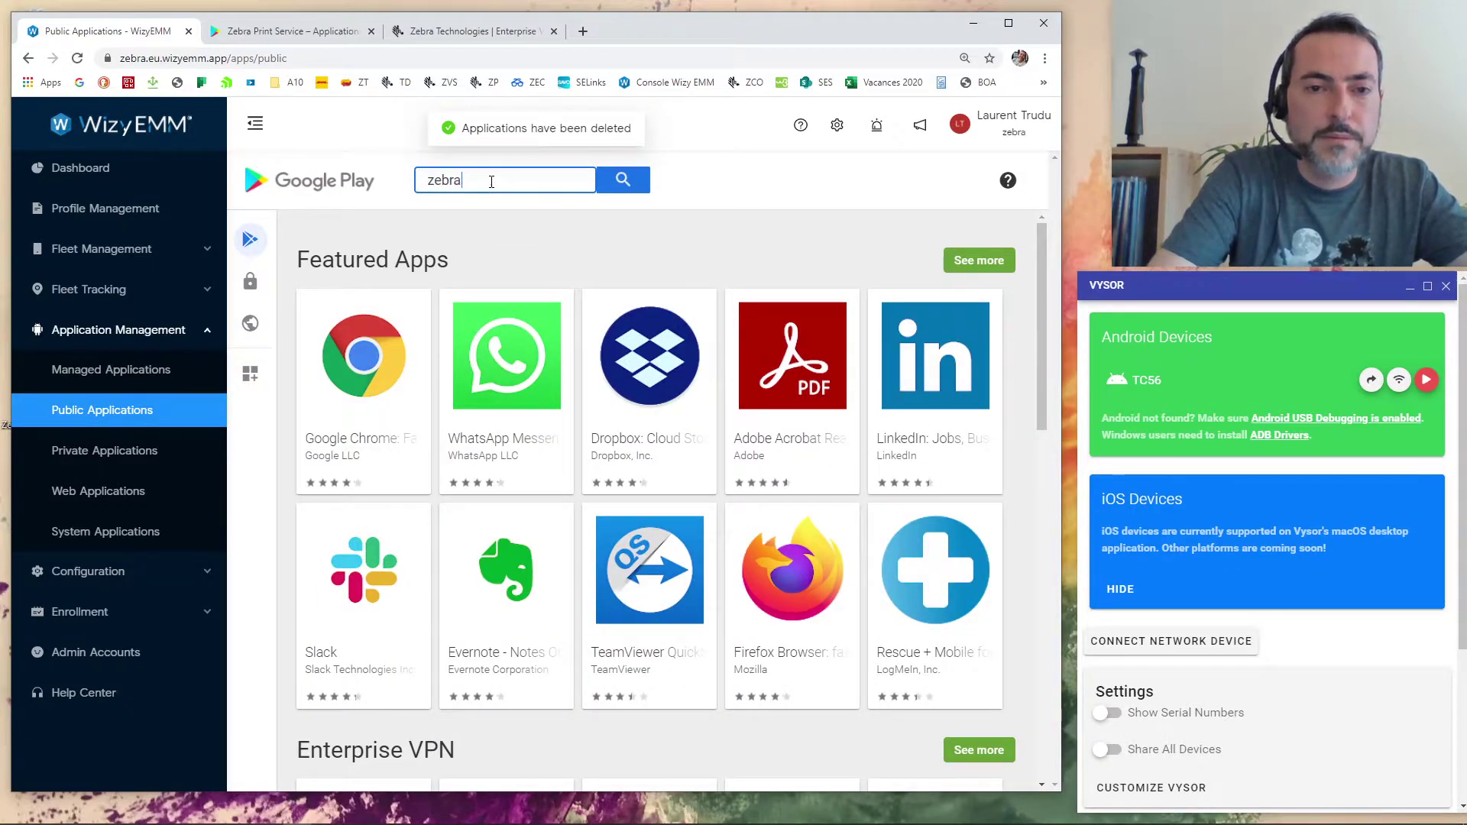
pyautogui.write(' print service')
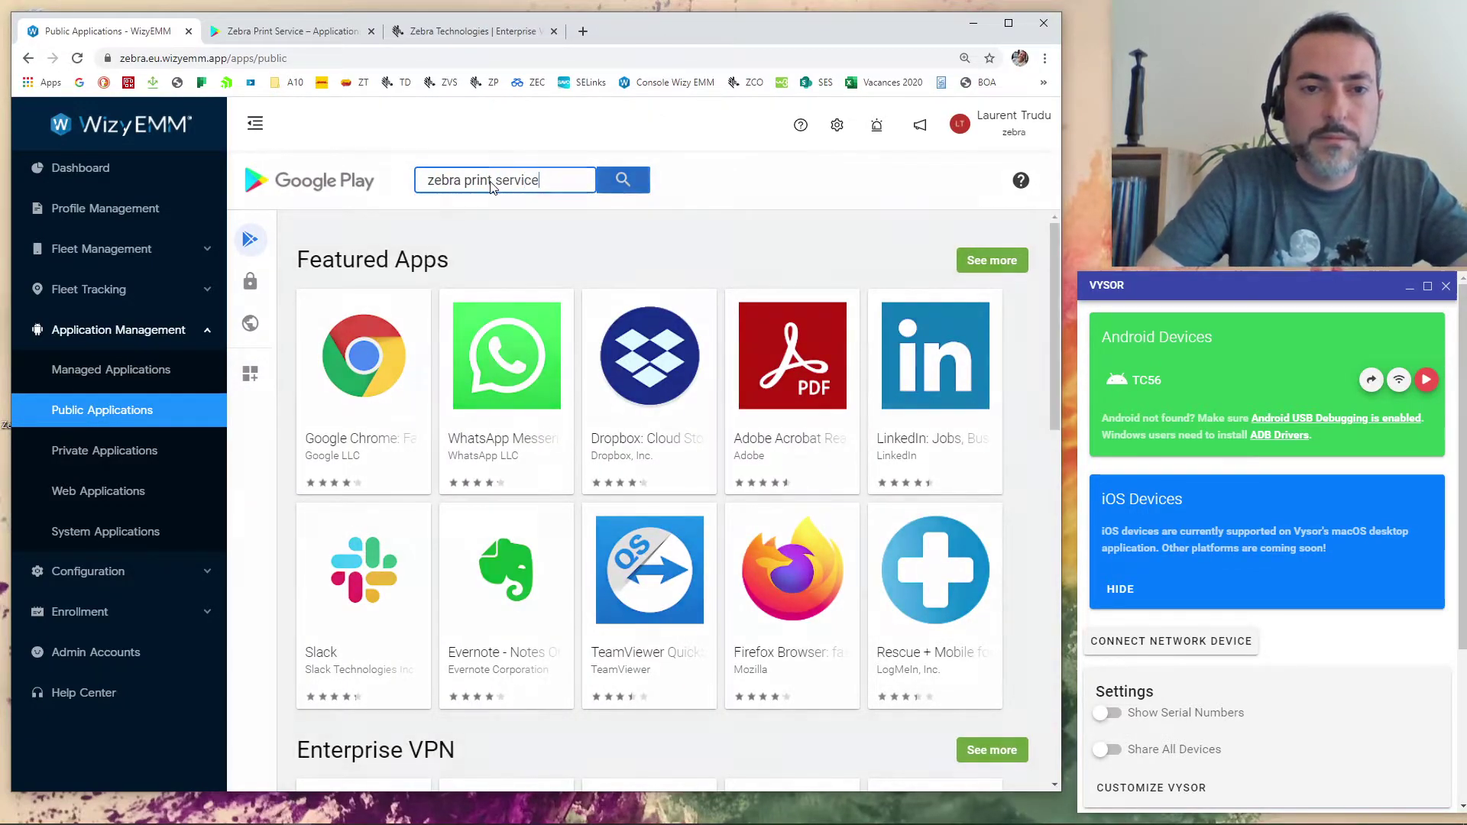
pyautogui.press('Return')
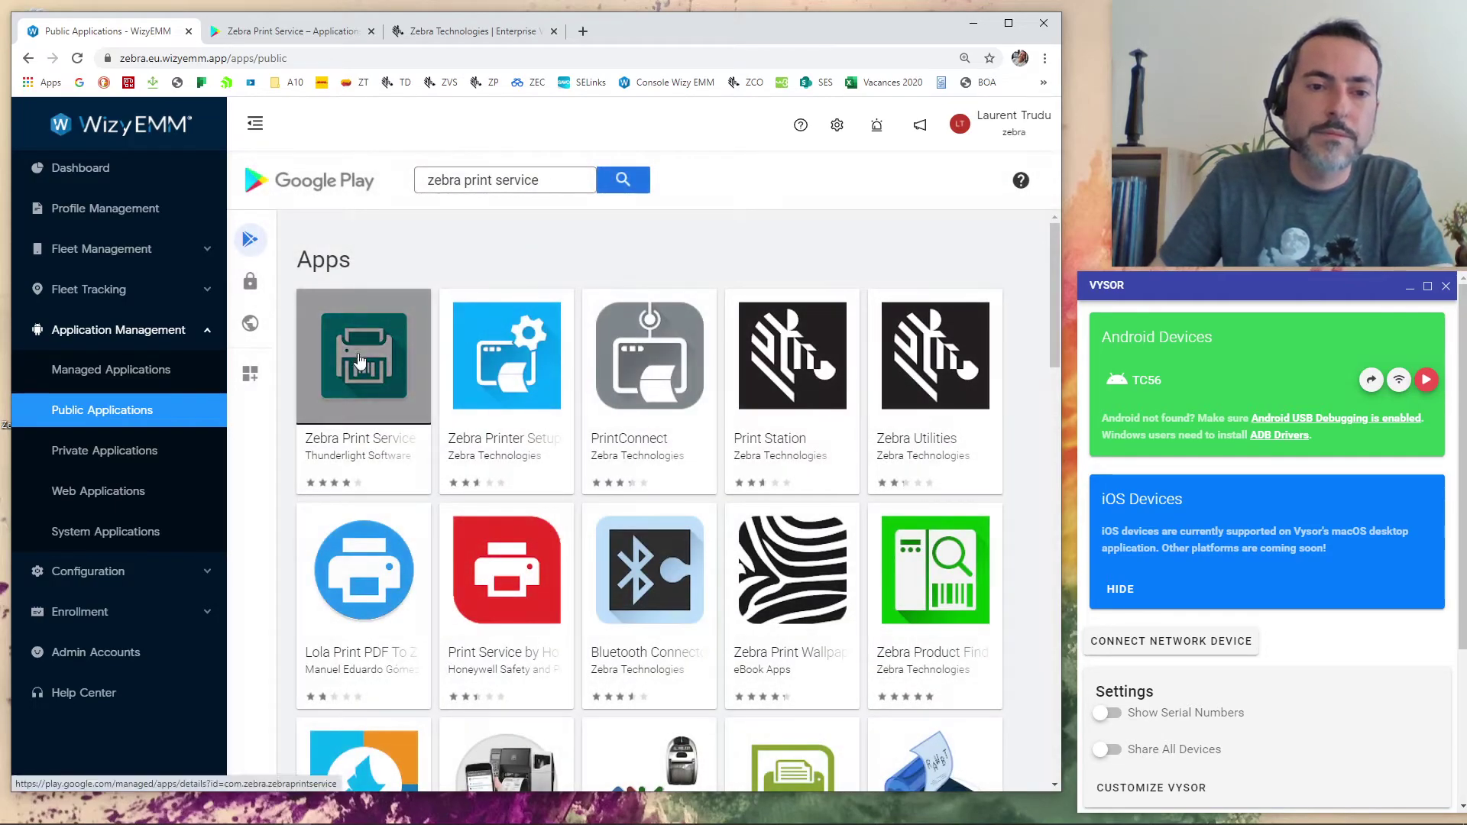
pyautogui.click(358, 354)
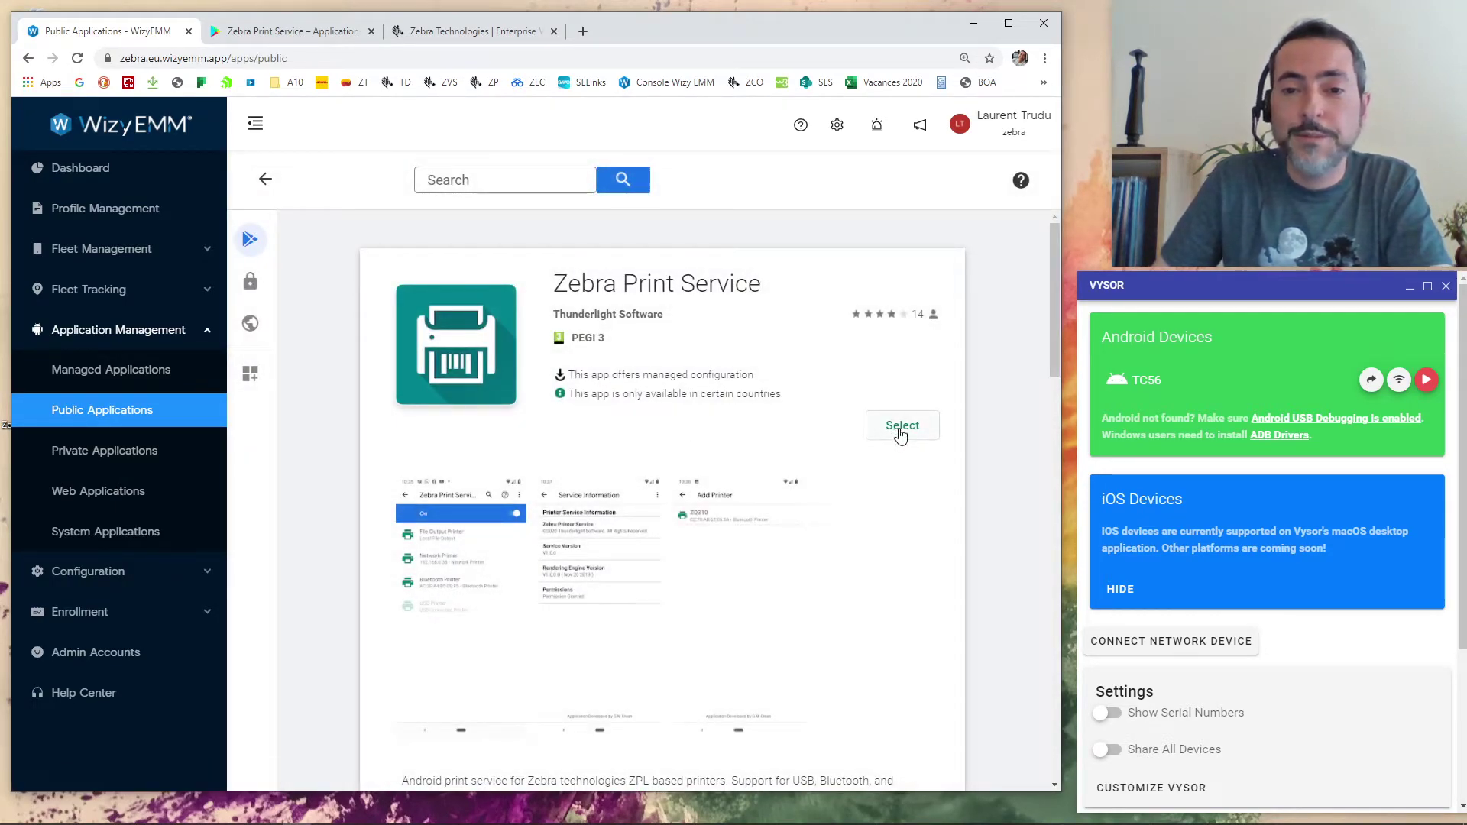
pyautogui.click(901, 425)
pyautogui.click(720, 310)
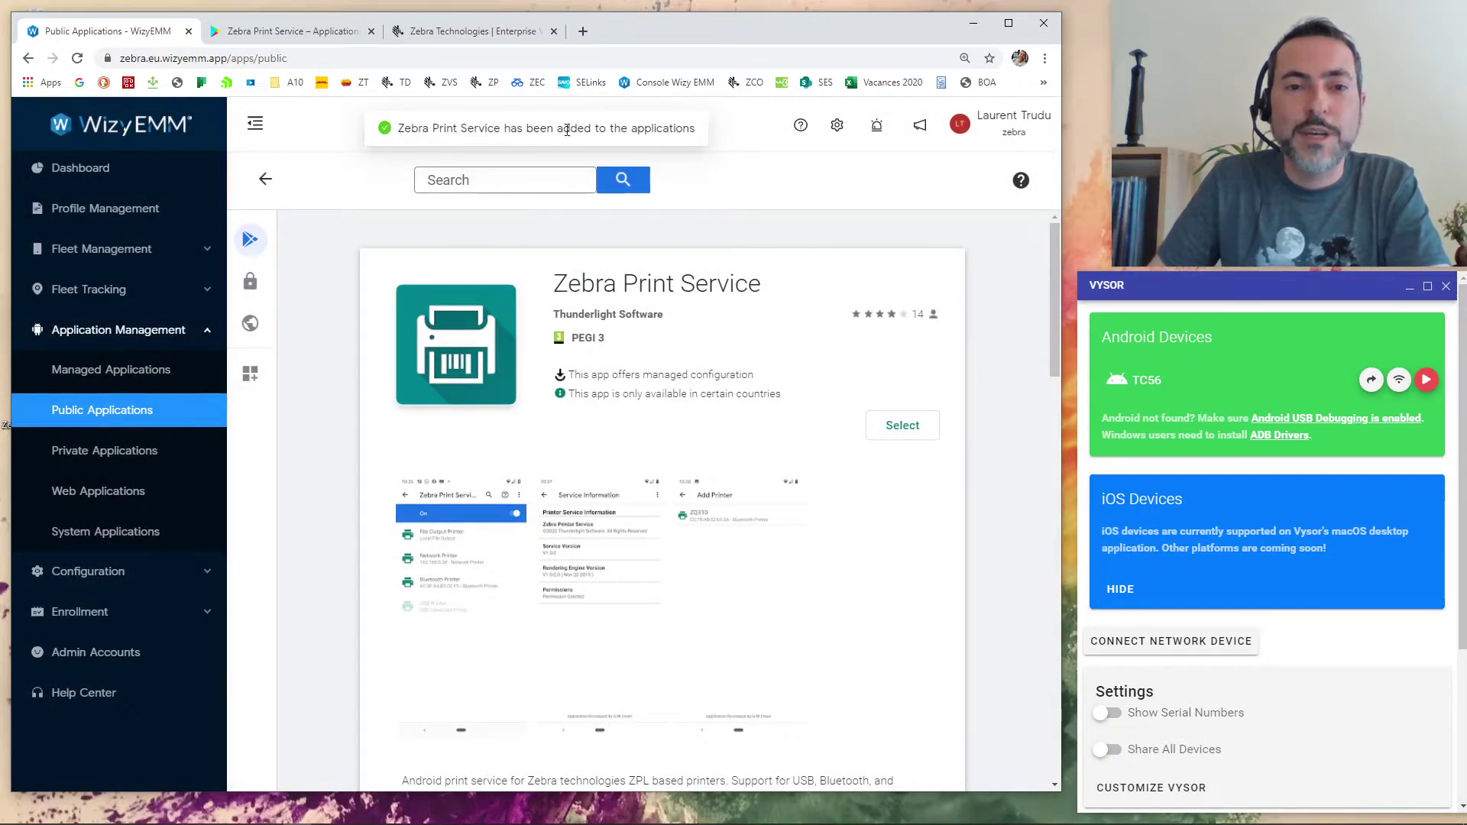
# Step: Filter the managed applications list by 'print' again
pyautogui.click(111, 369)
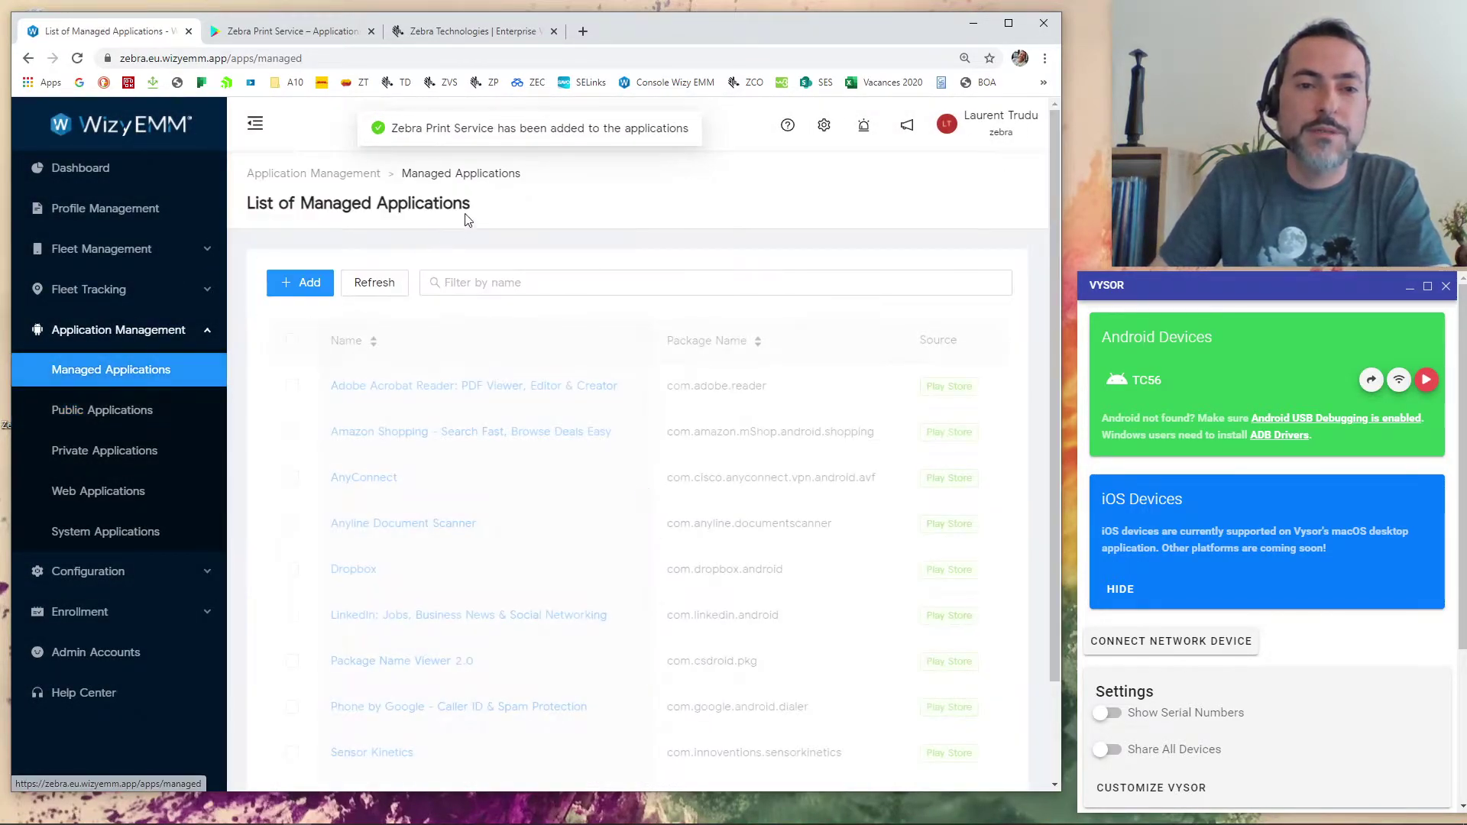
pyautogui.click(497, 283)
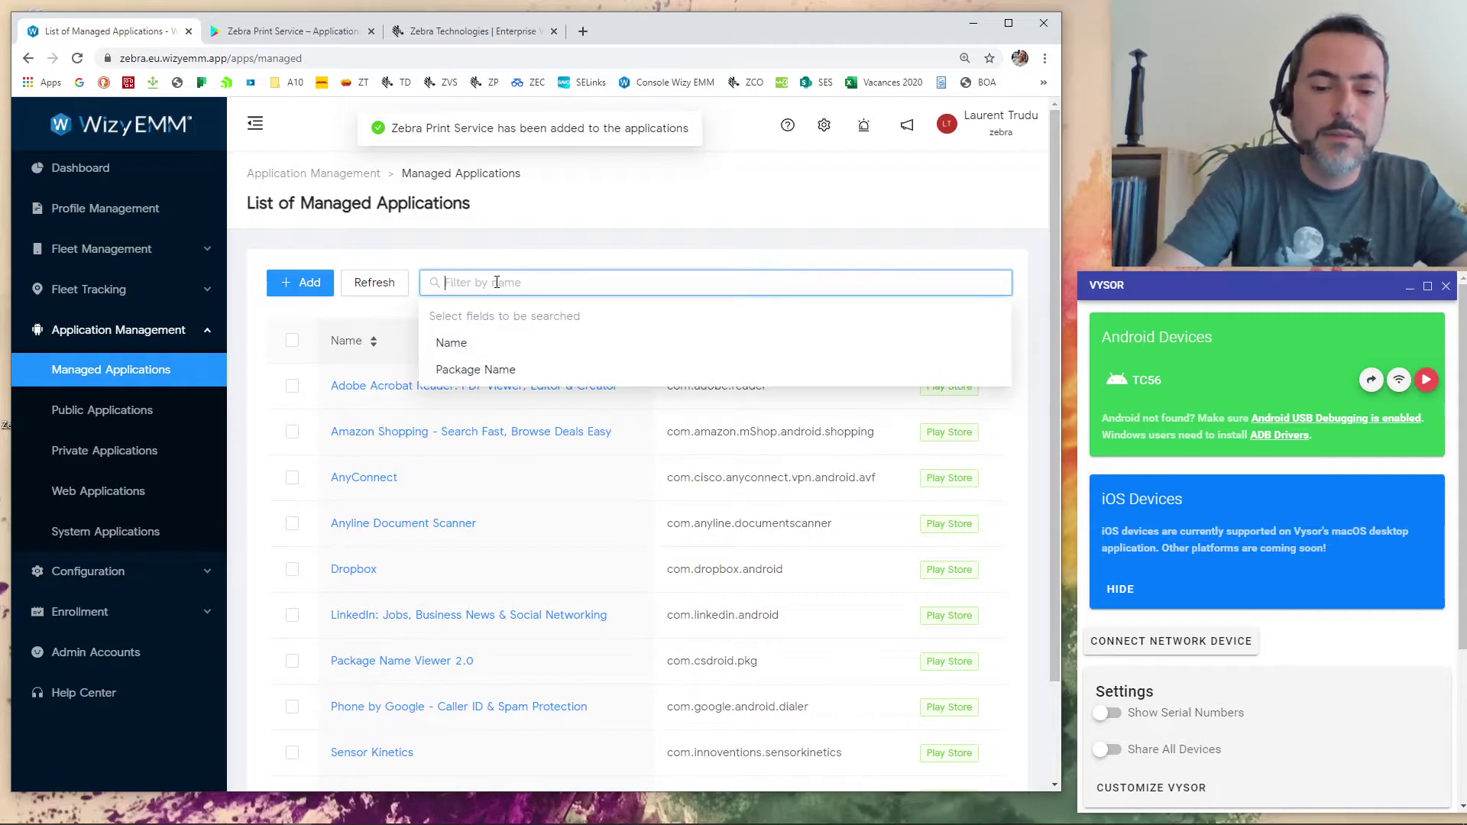
pyautogui.write('print')
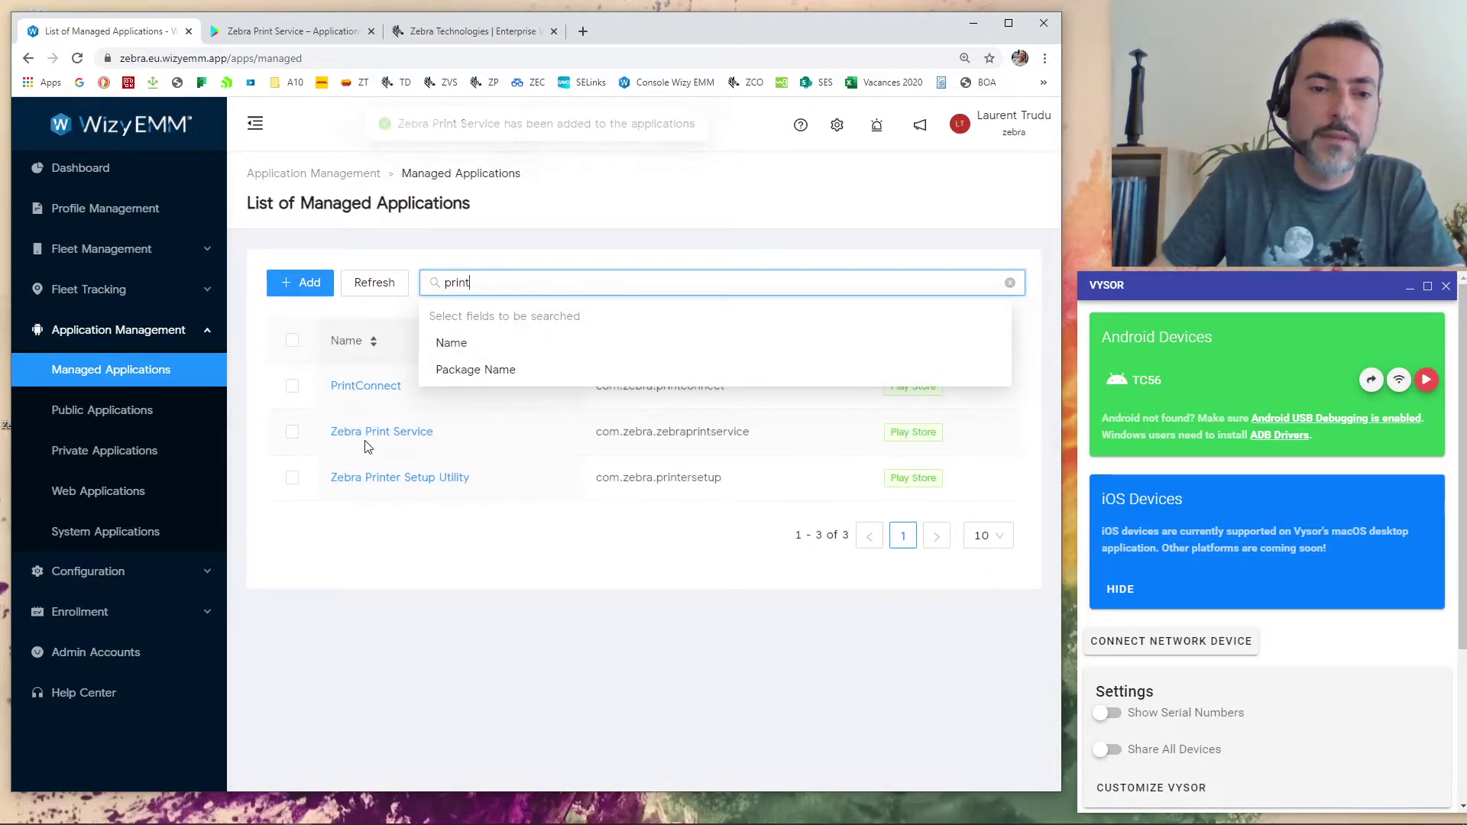
# Step: Review Zebra Print Service's Google Play store page, then close that tab
pyautogui.click(377, 434)
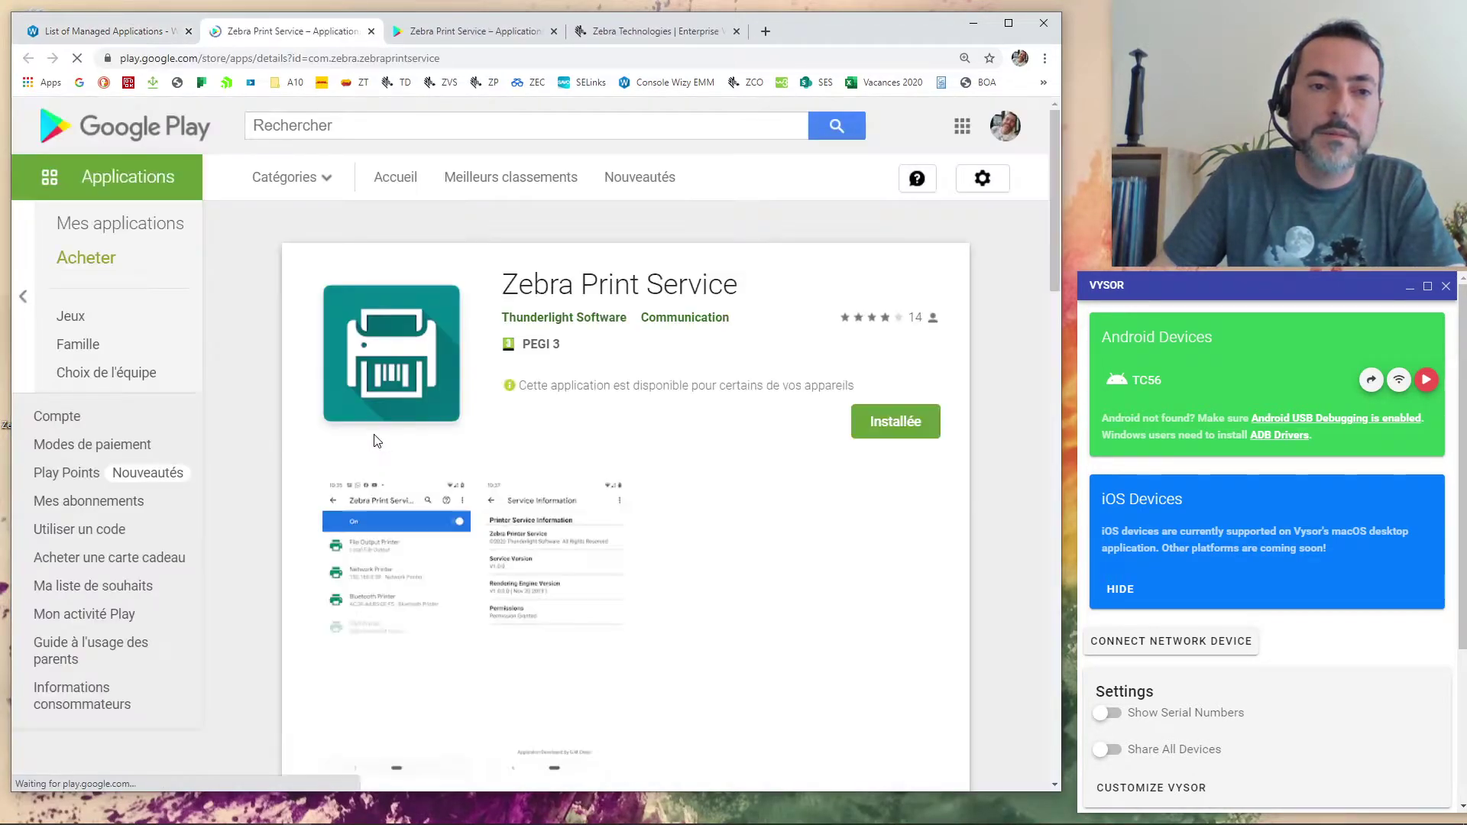
pyautogui.scroll(-12, 684, 420)
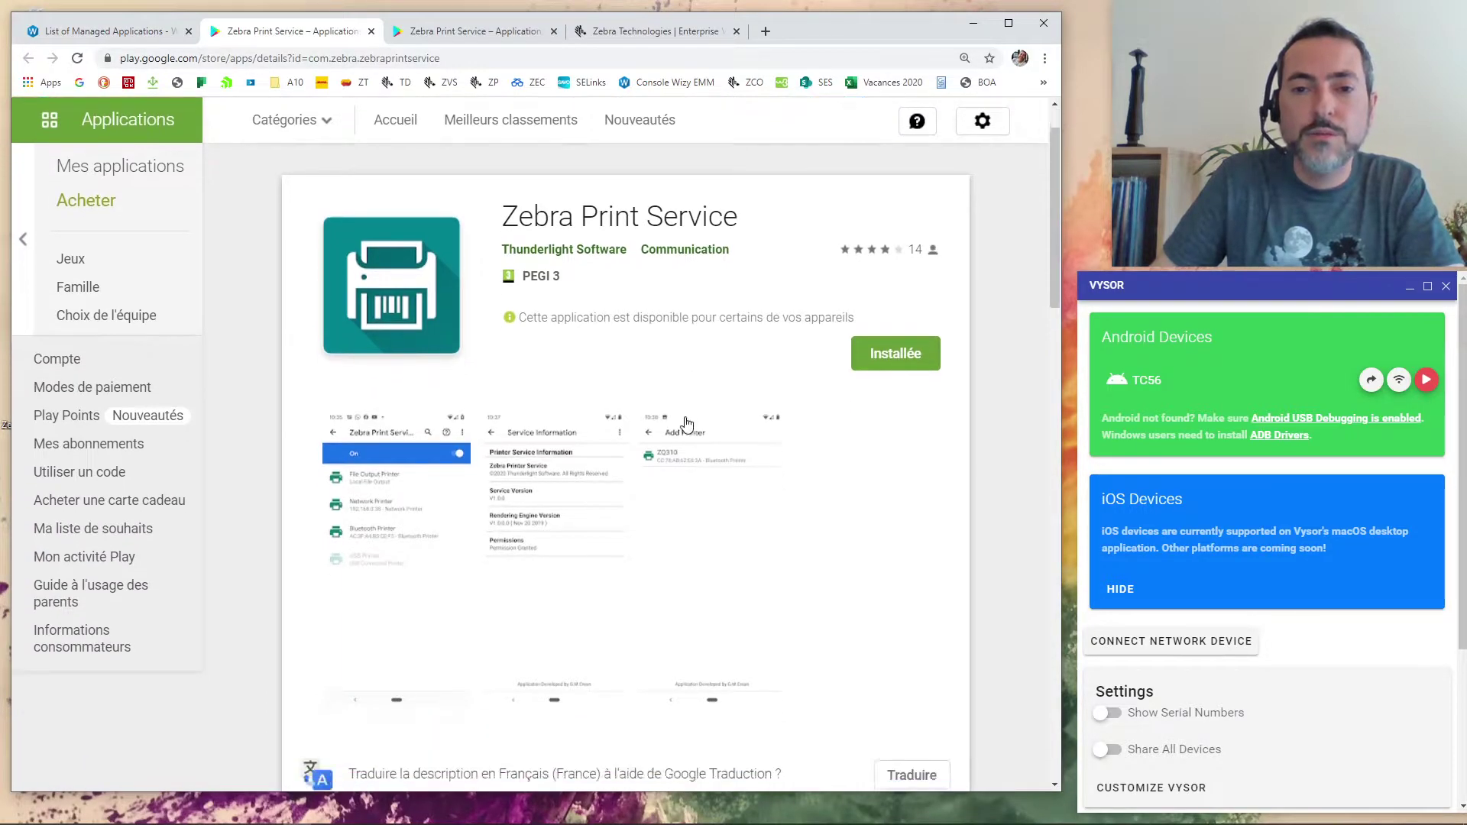
pyautogui.scroll(12, 682, 429)
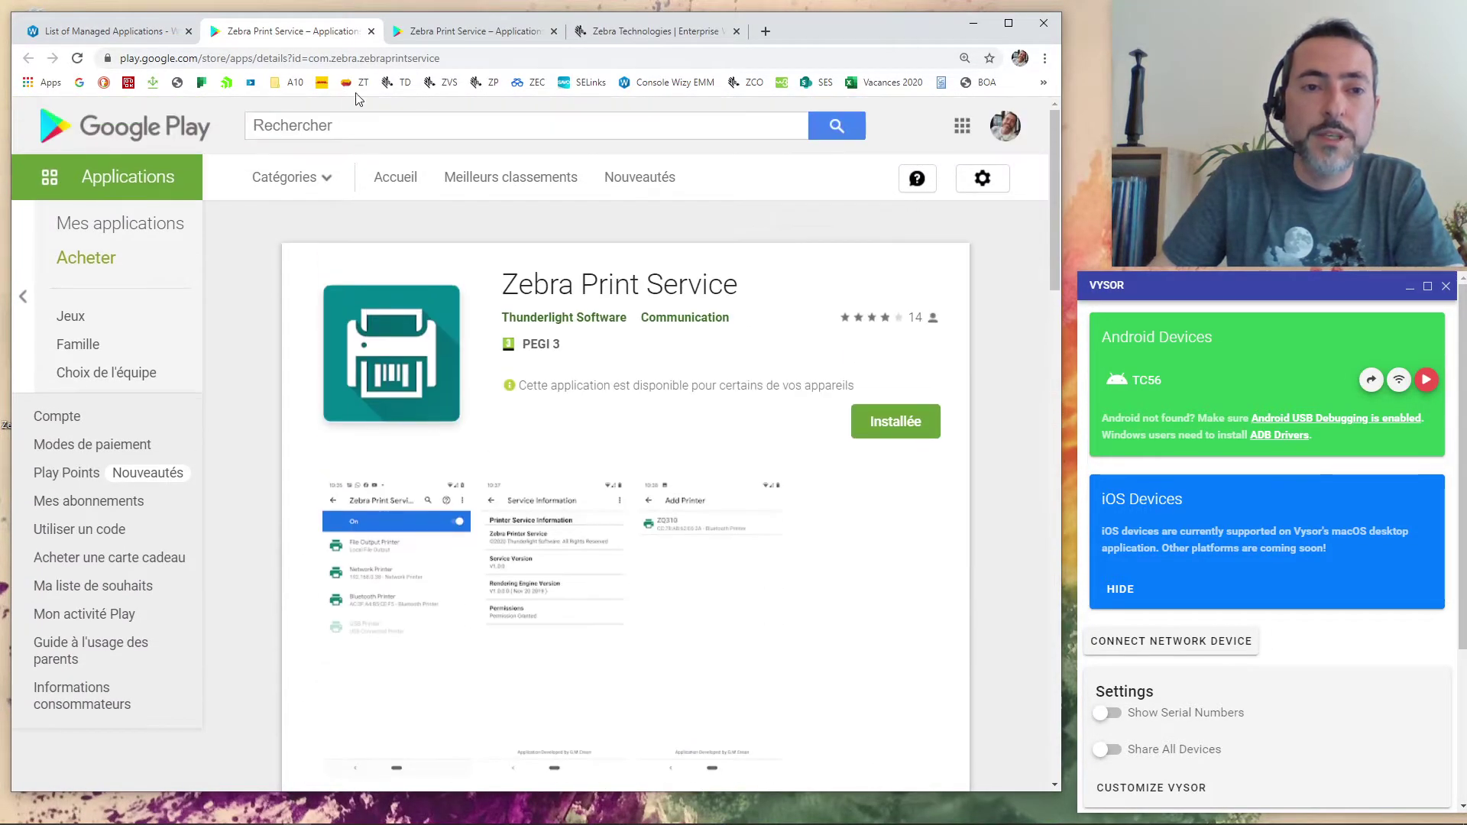
pyautogui.hotkey('ctrl', 'shift', 'Tab')
pyautogui.click(371, 30)
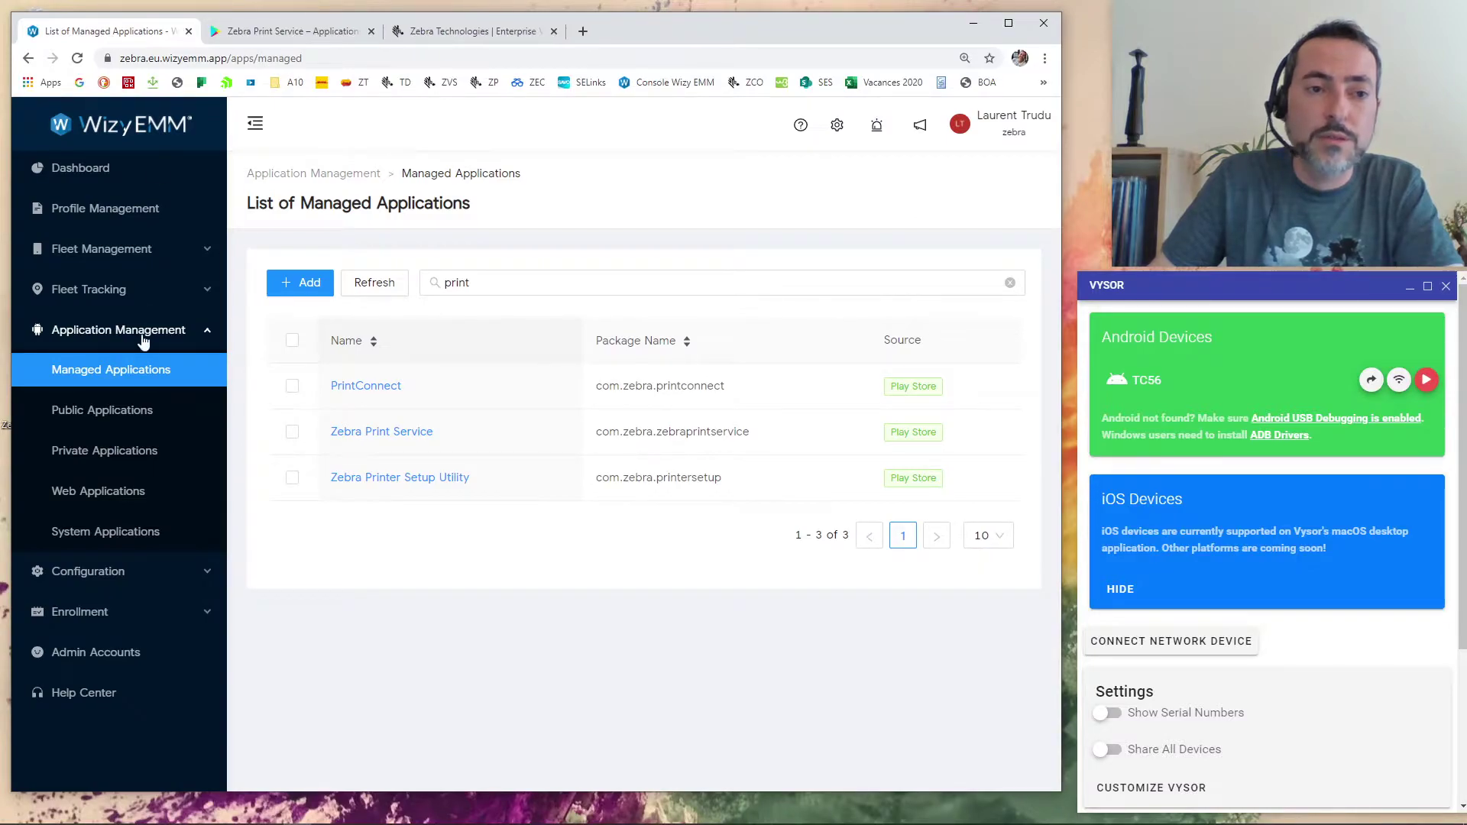
# Step: Filter the List of Profiles by 'print' to show the TC56 Zebra Print Service test profile
pyautogui.click(112, 213)
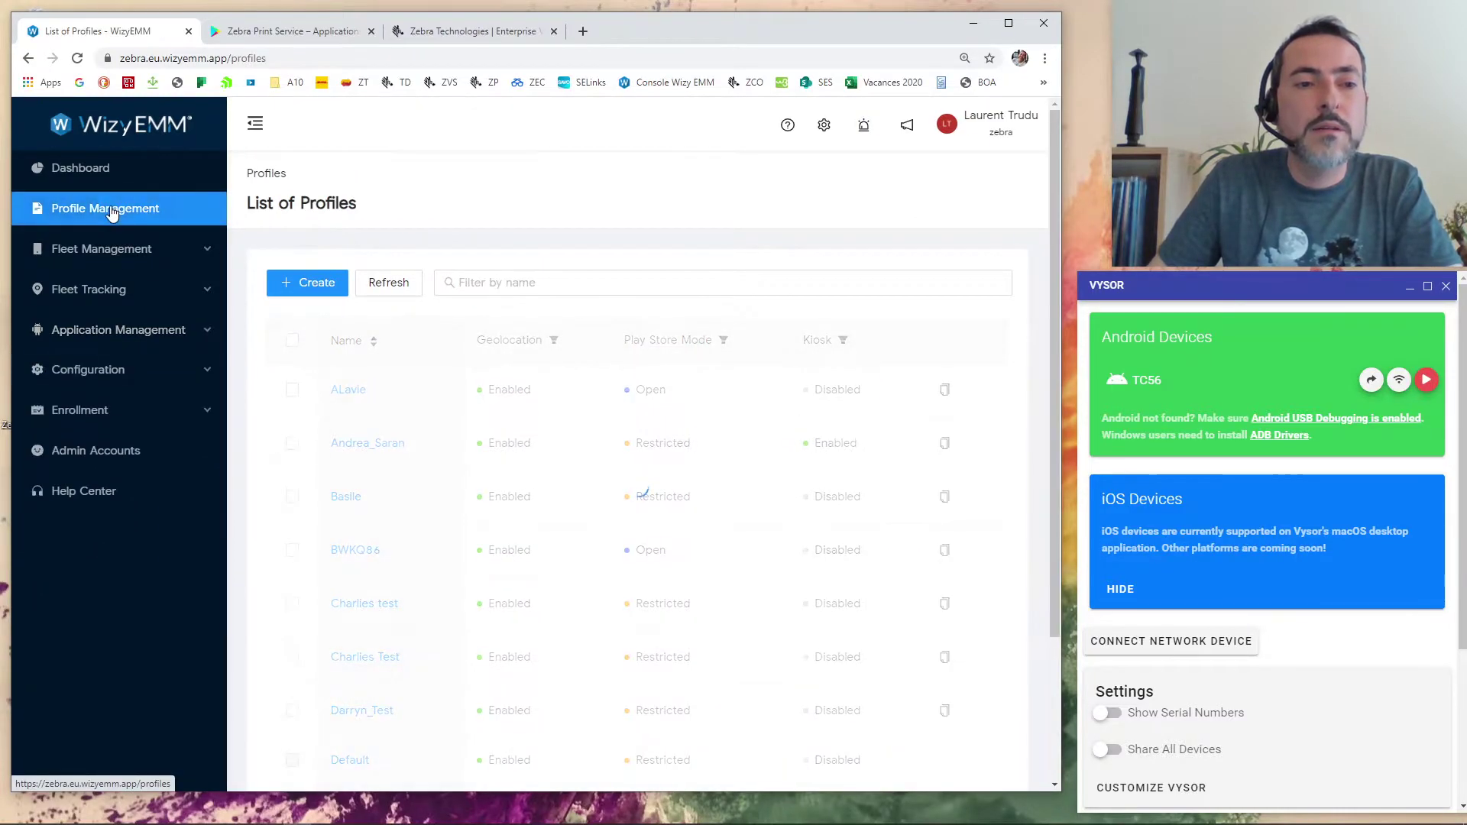
pyautogui.click(523, 283)
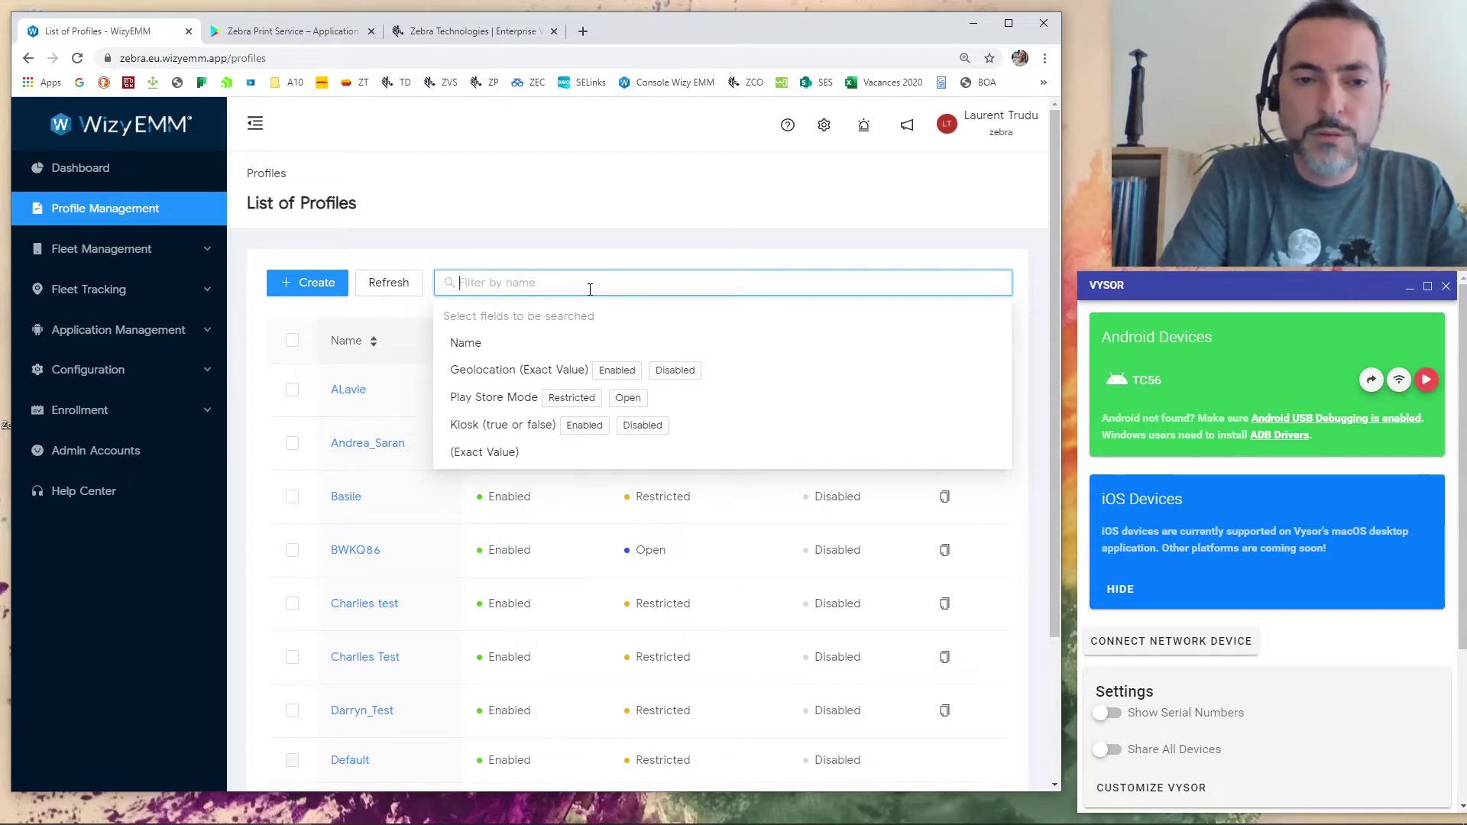
pyautogui.write('print')
pyautogui.click(394, 575)
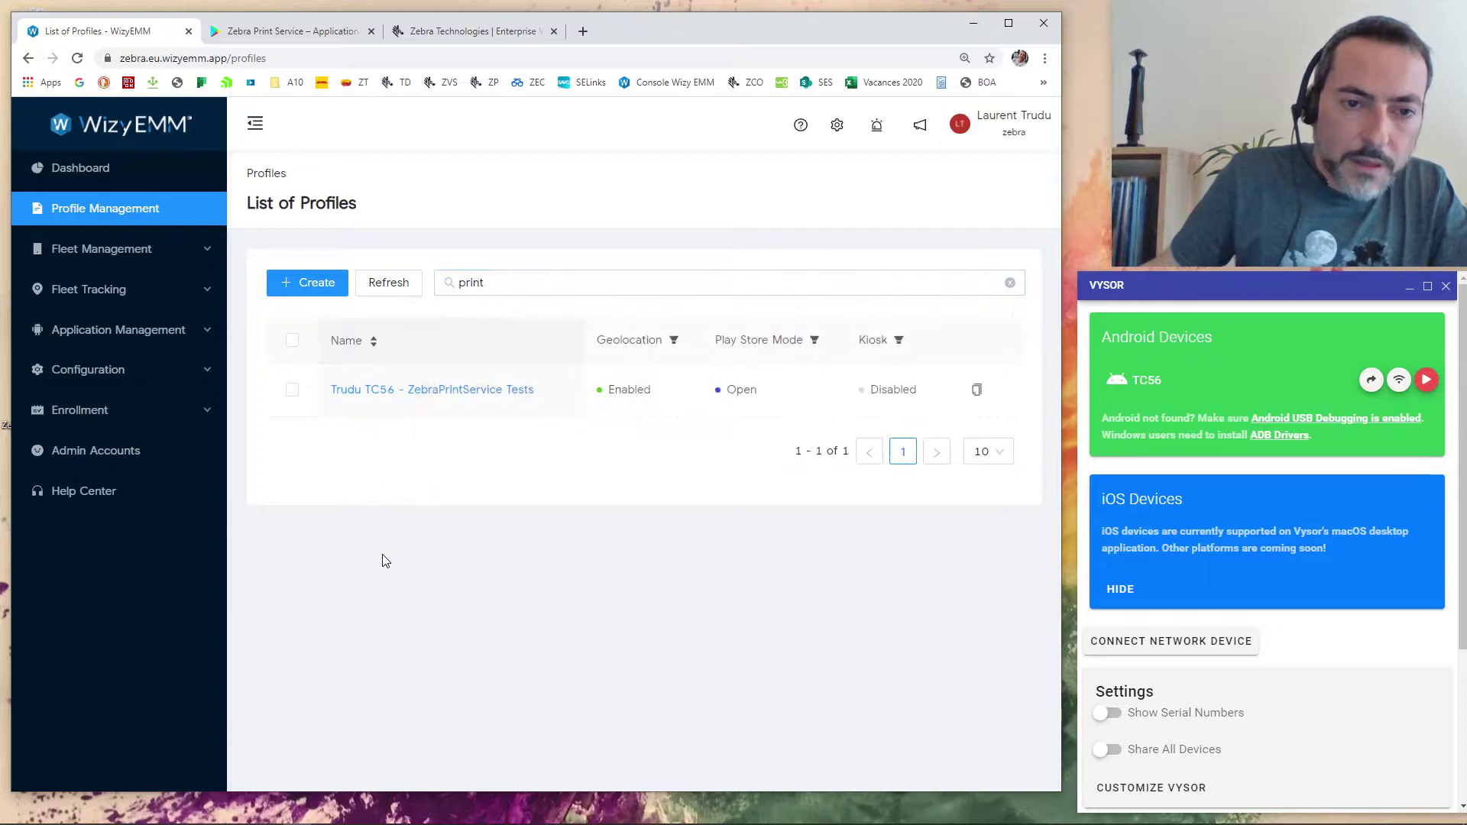
# Step: Open the TC56 ZebraPrintService Tests profile's Applications page
pyautogui.click(461, 397)
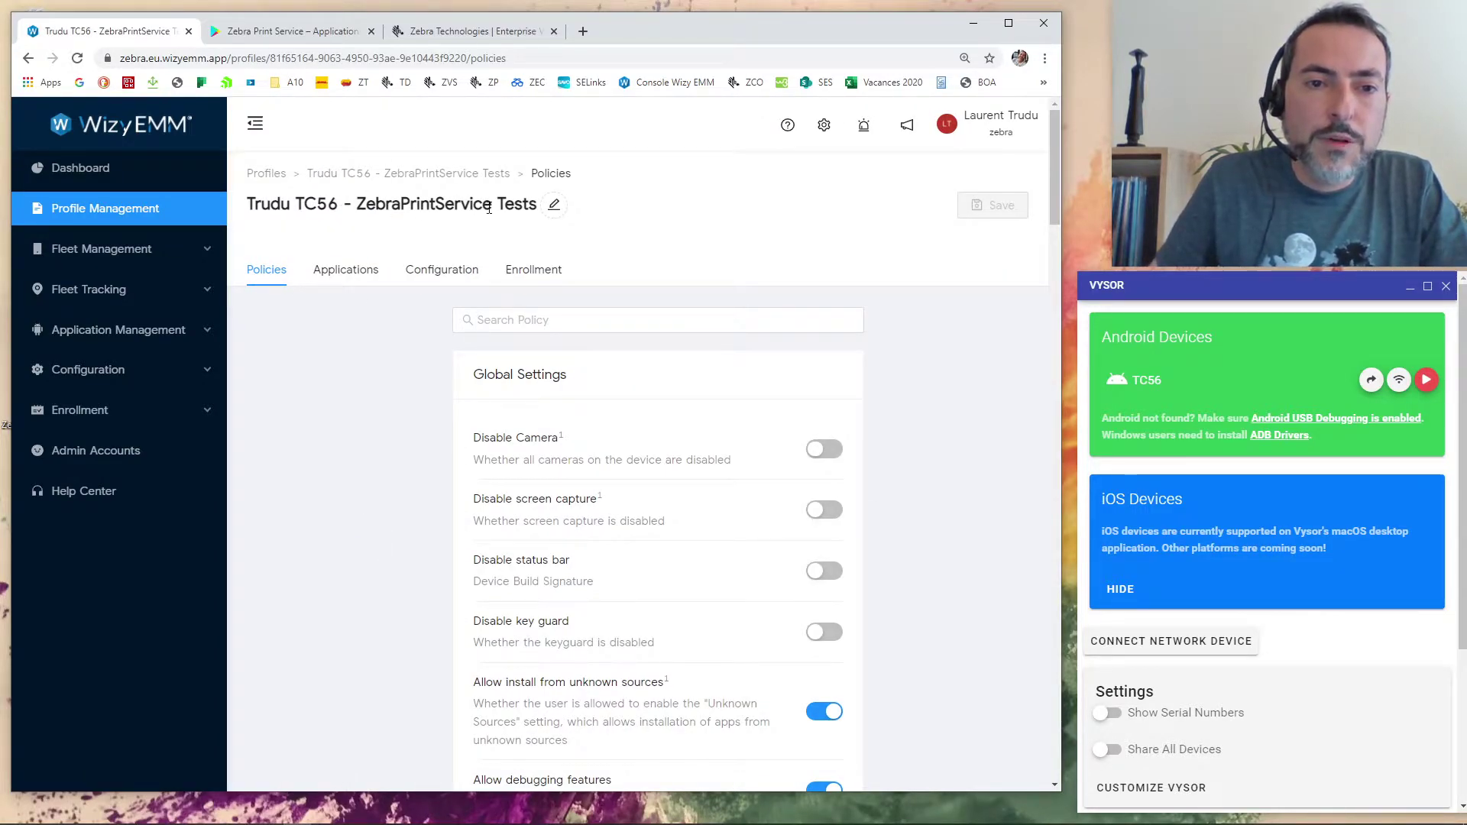
pyautogui.click(354, 279)
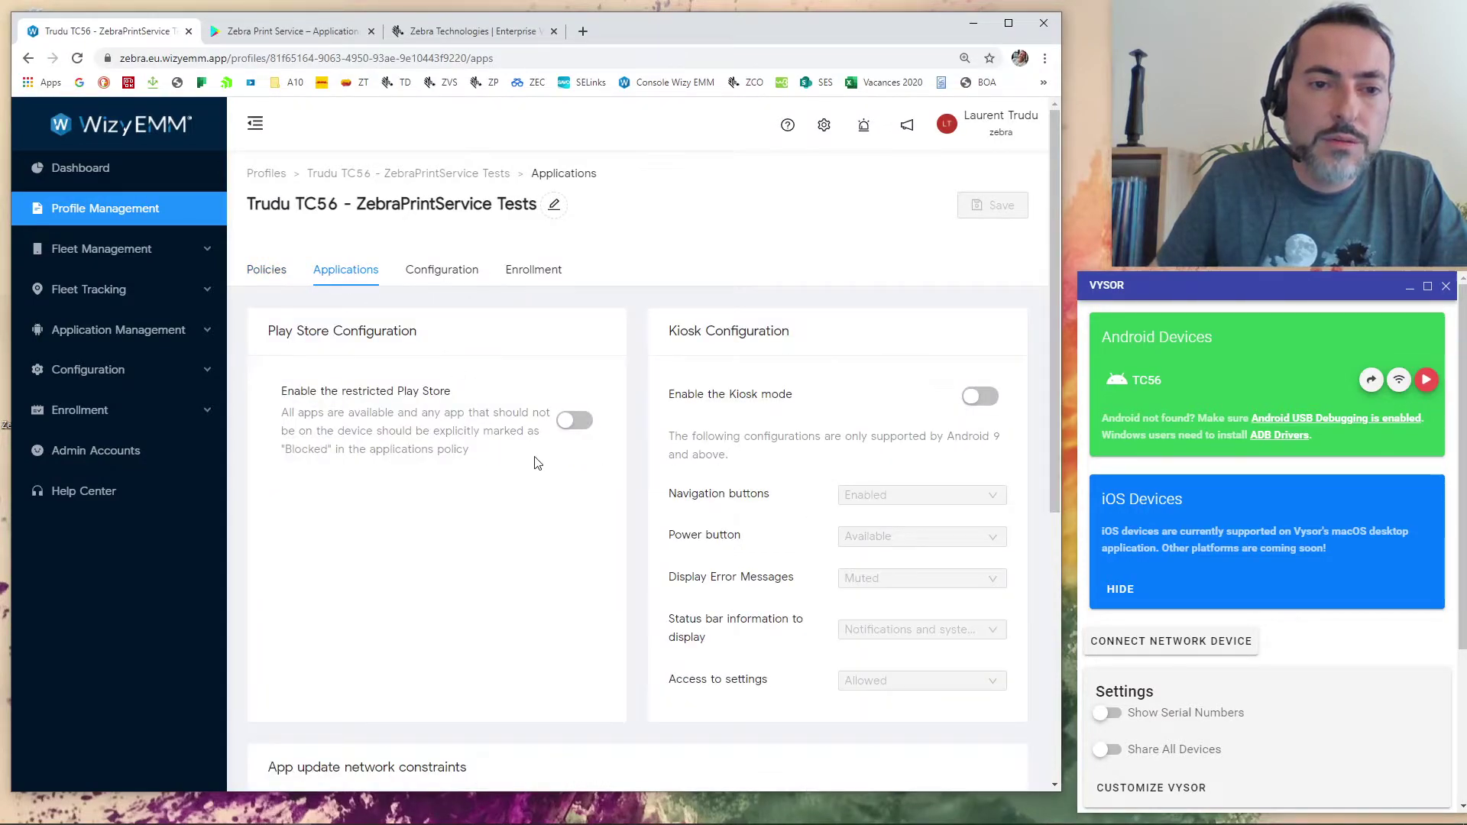
pyautogui.scroll(-5, 531, 462)
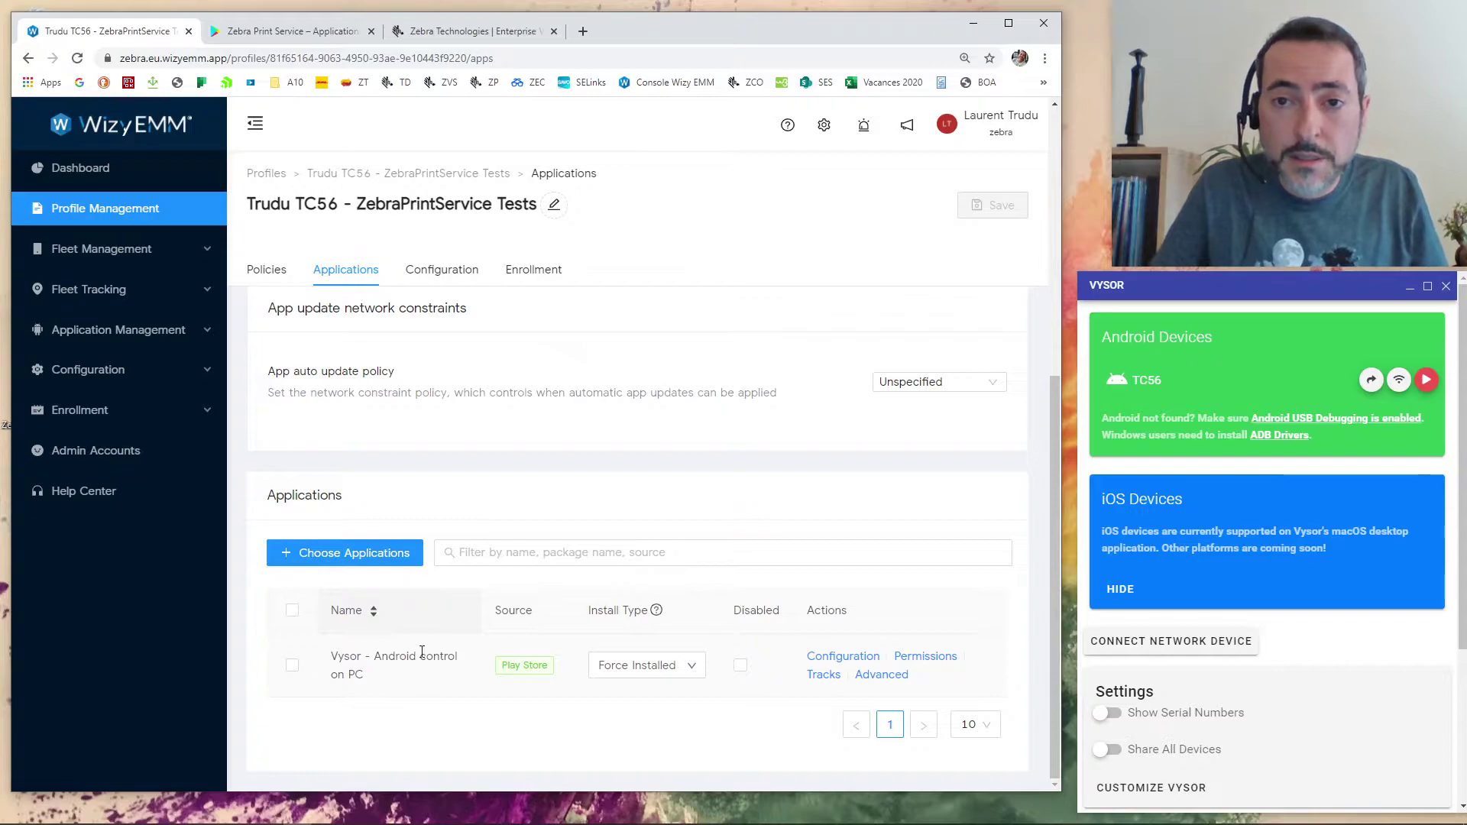
# Step: Unlock the TC56 phone in the Vysor mirror
pyautogui.moveTo(721, 816)
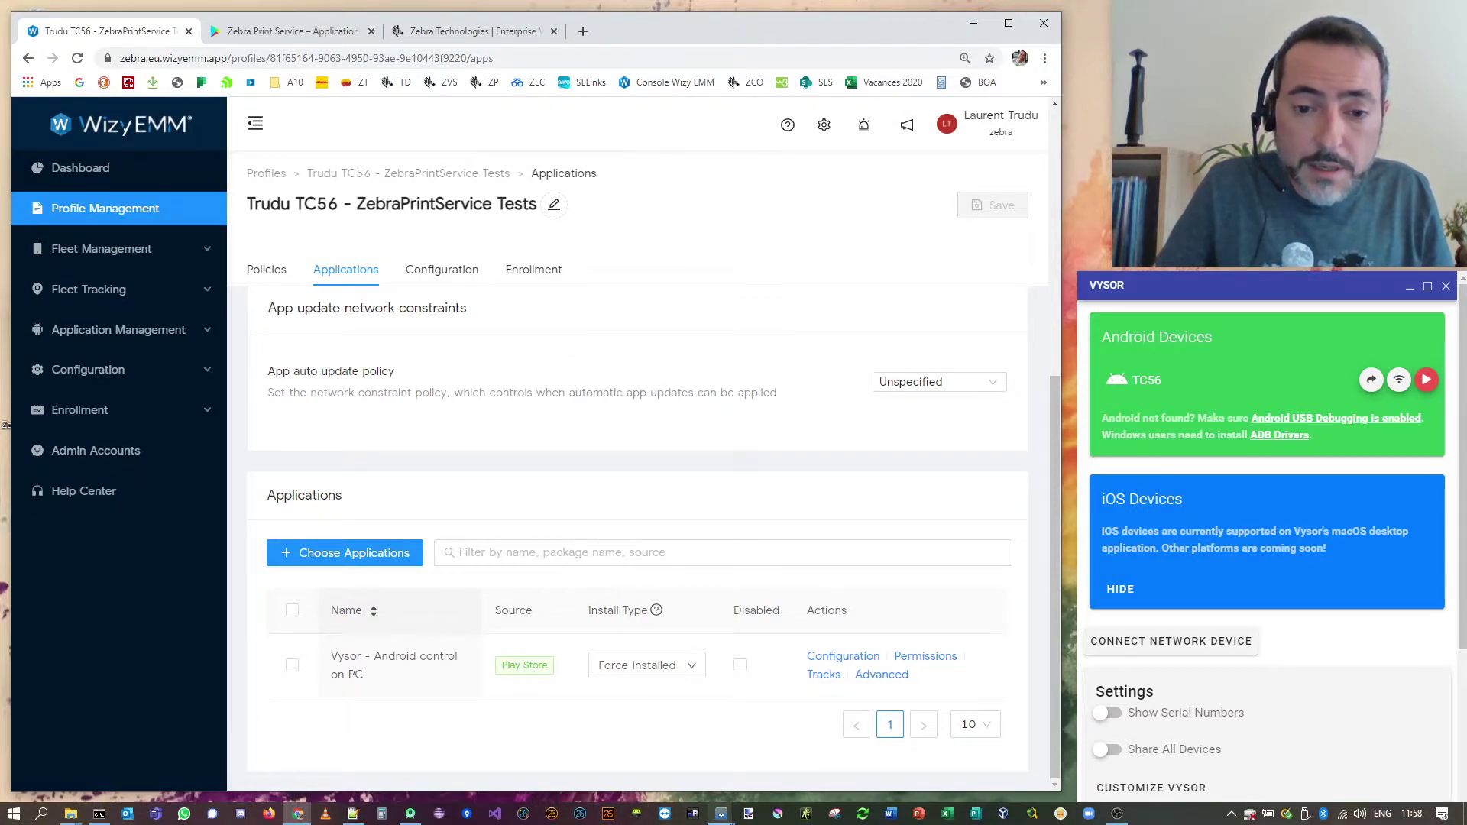
pyautogui.click(767, 746)
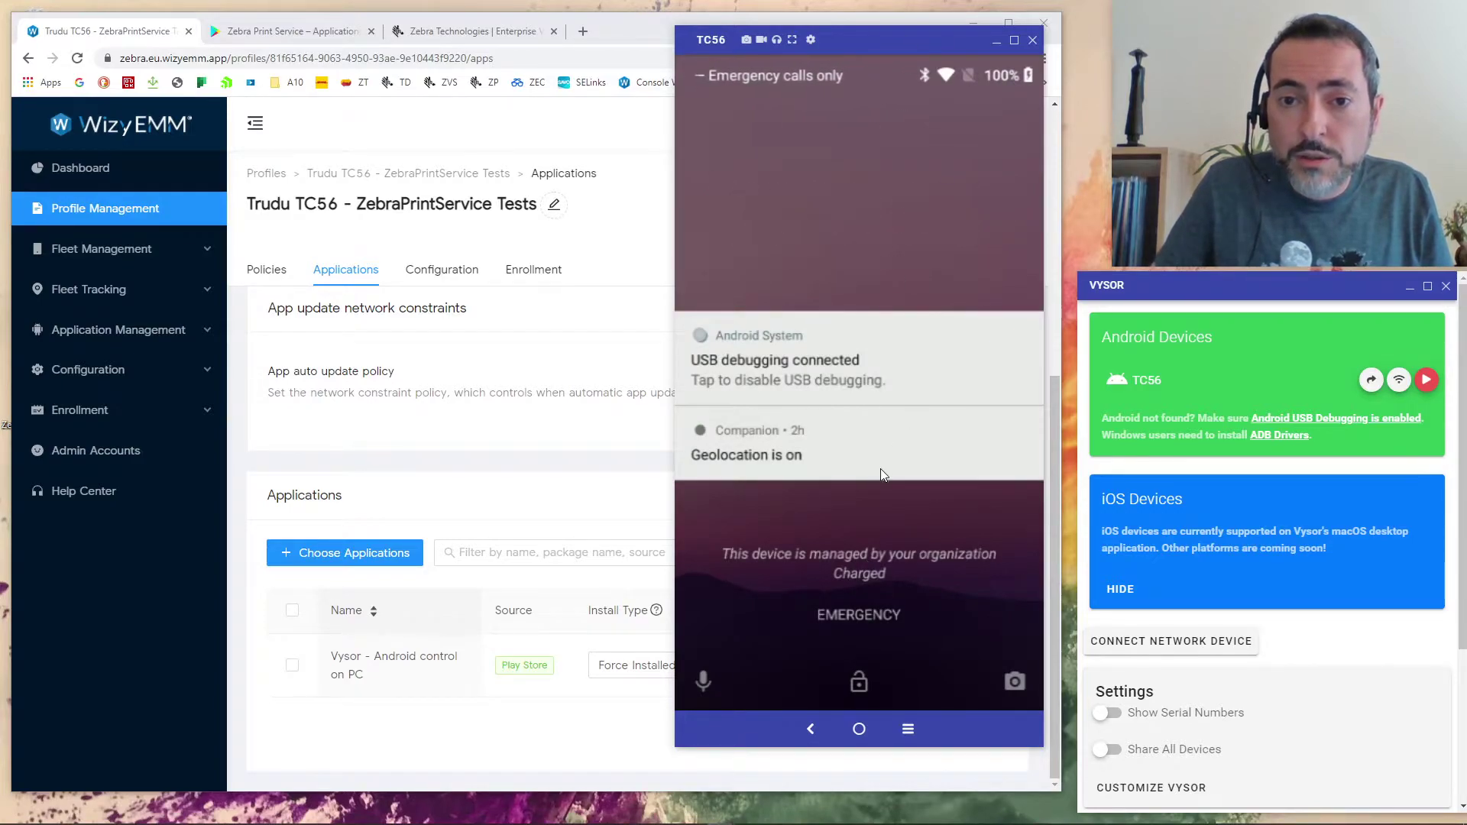
pyautogui.moveTo(877, 477); pyautogui.dragTo(858, 466)
# Step: Add Zebra Print Service to the profile's applications, filtering the chooser by 'print'
pyautogui.click(621, 37)
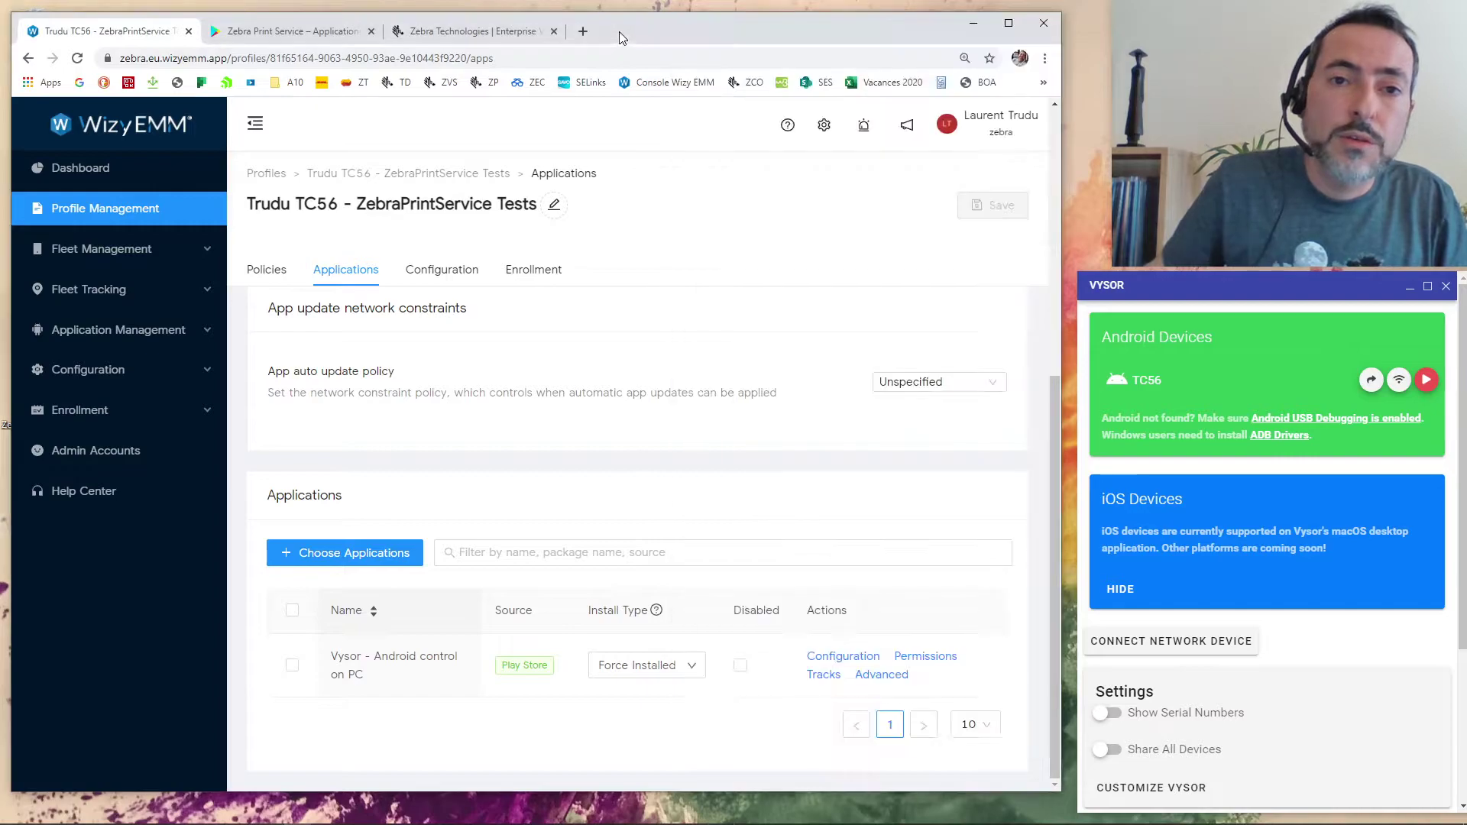
pyautogui.click(321, 555)
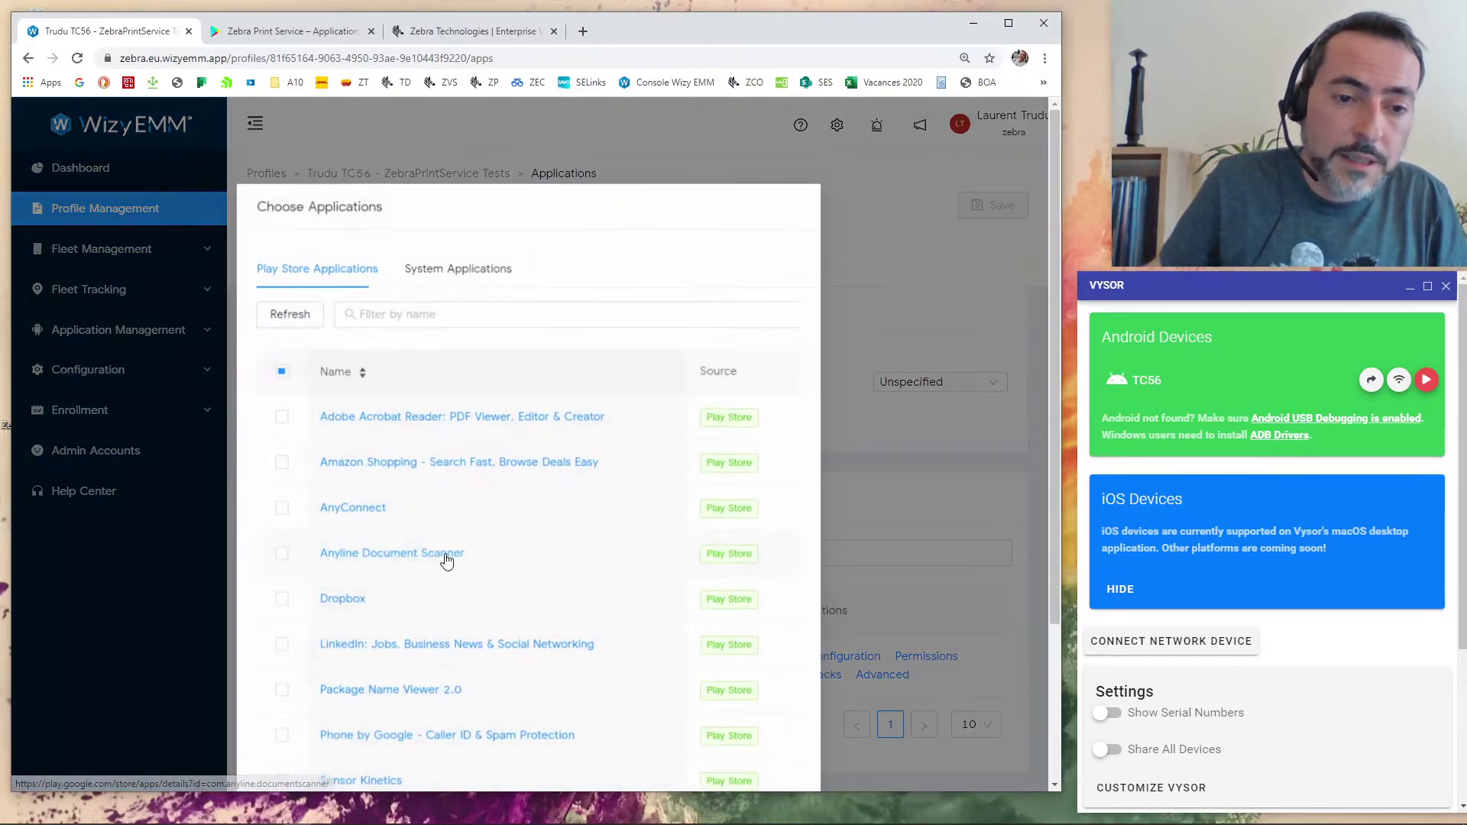
pyautogui.click(465, 314)
pyautogui.write('priont')
pyautogui.press('BackSpace')
pyautogui.press('BackSpace')
pyautogui.press('BackSpace')
pyautogui.write('nt')
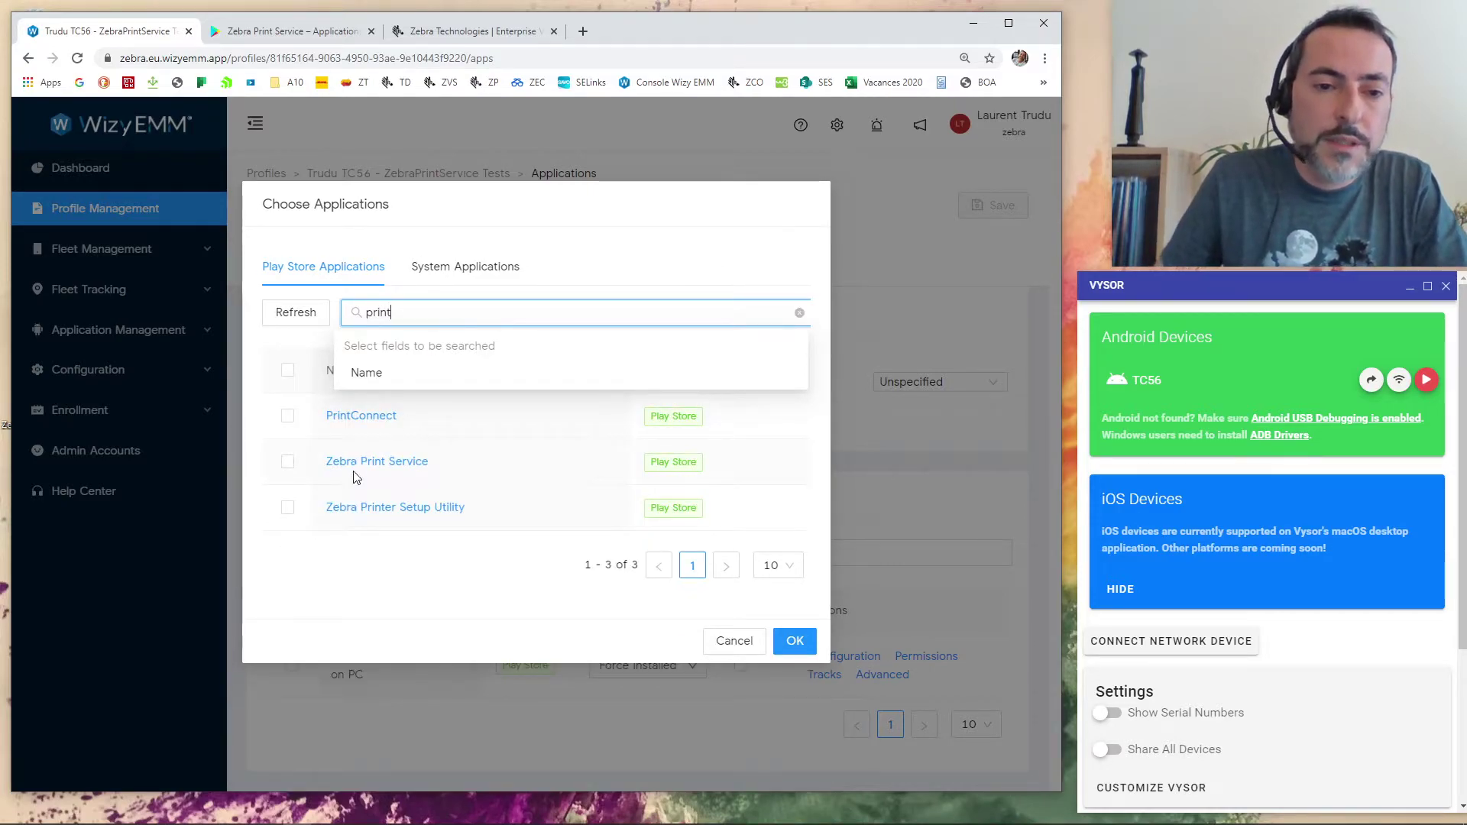
pyautogui.click(289, 463)
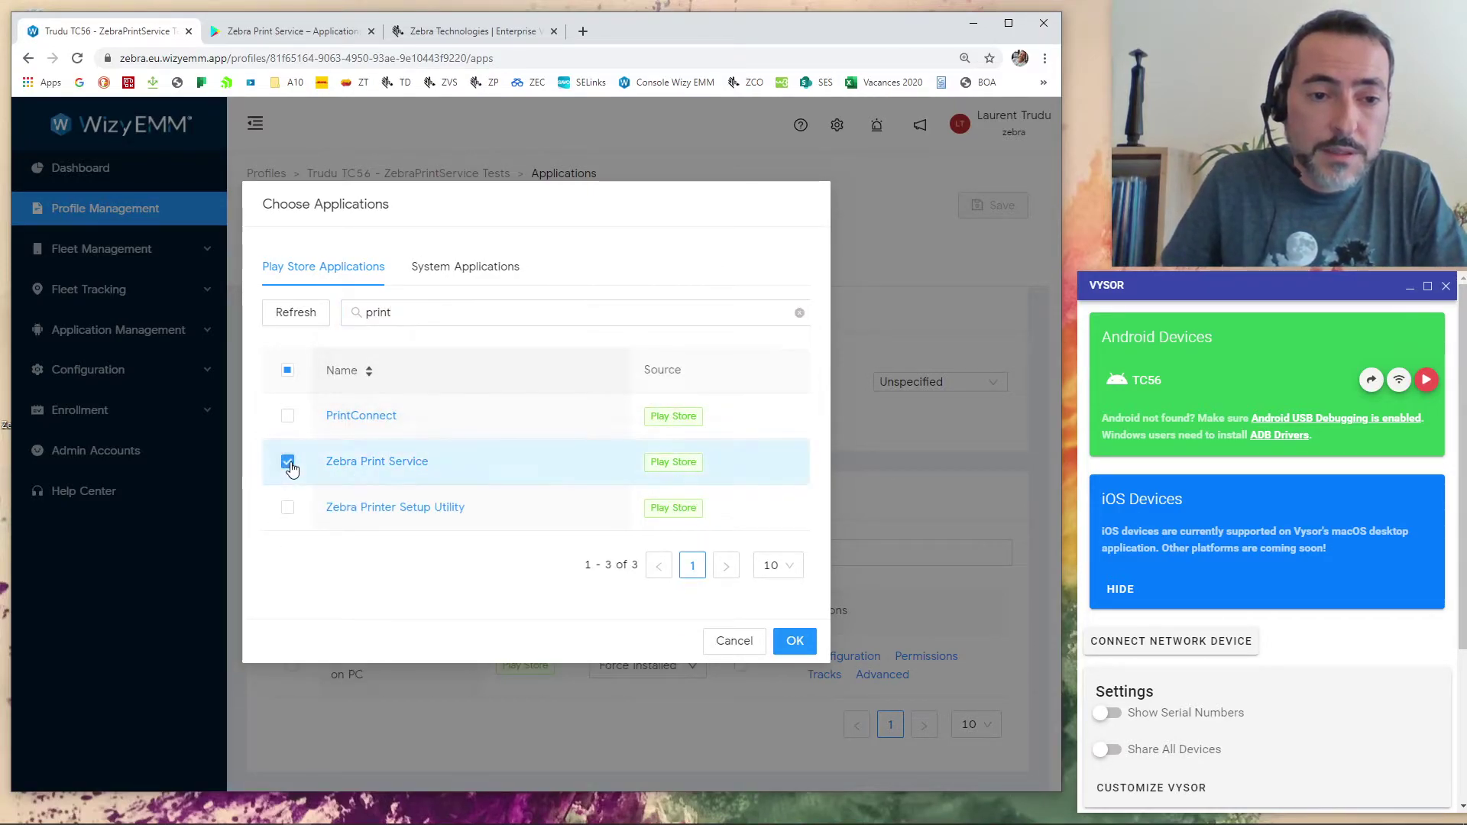
pyautogui.click(795, 640)
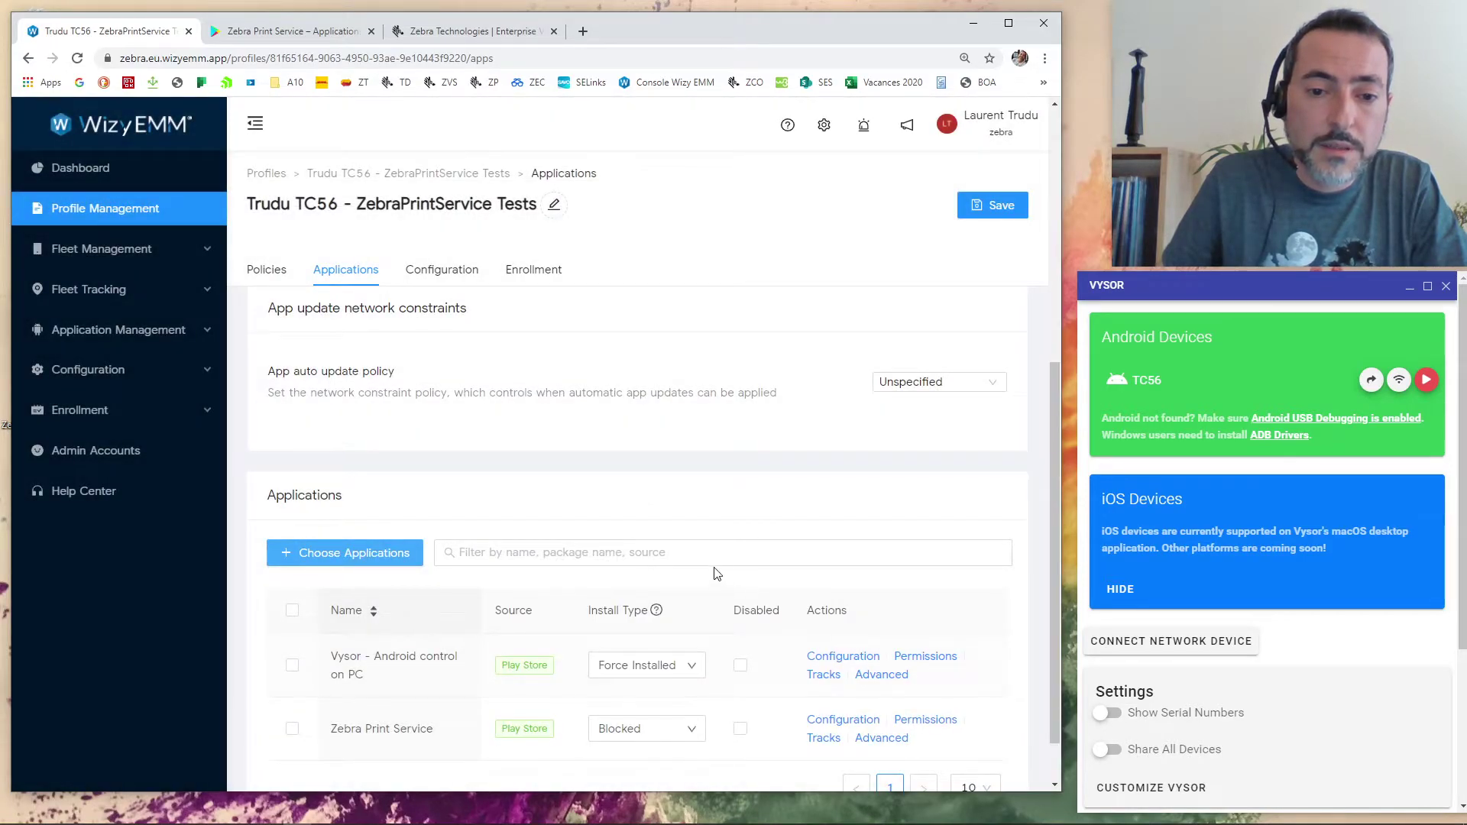
# Step: Set Zebra Print Service's Install Type to Force Installed
pyautogui.scroll(-1, 716, 566)
pyautogui.click(650, 665)
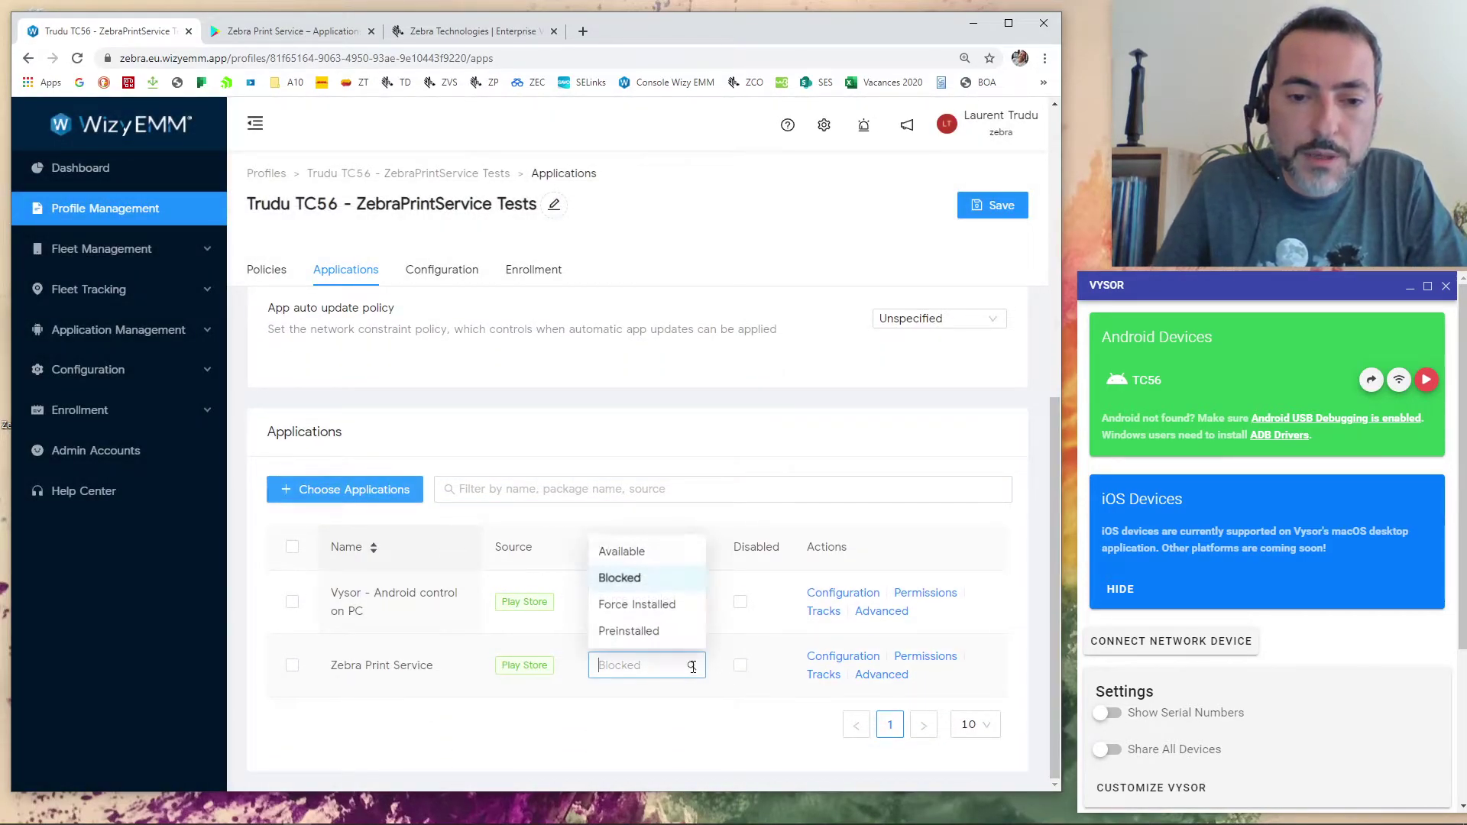
pyautogui.click(651, 606)
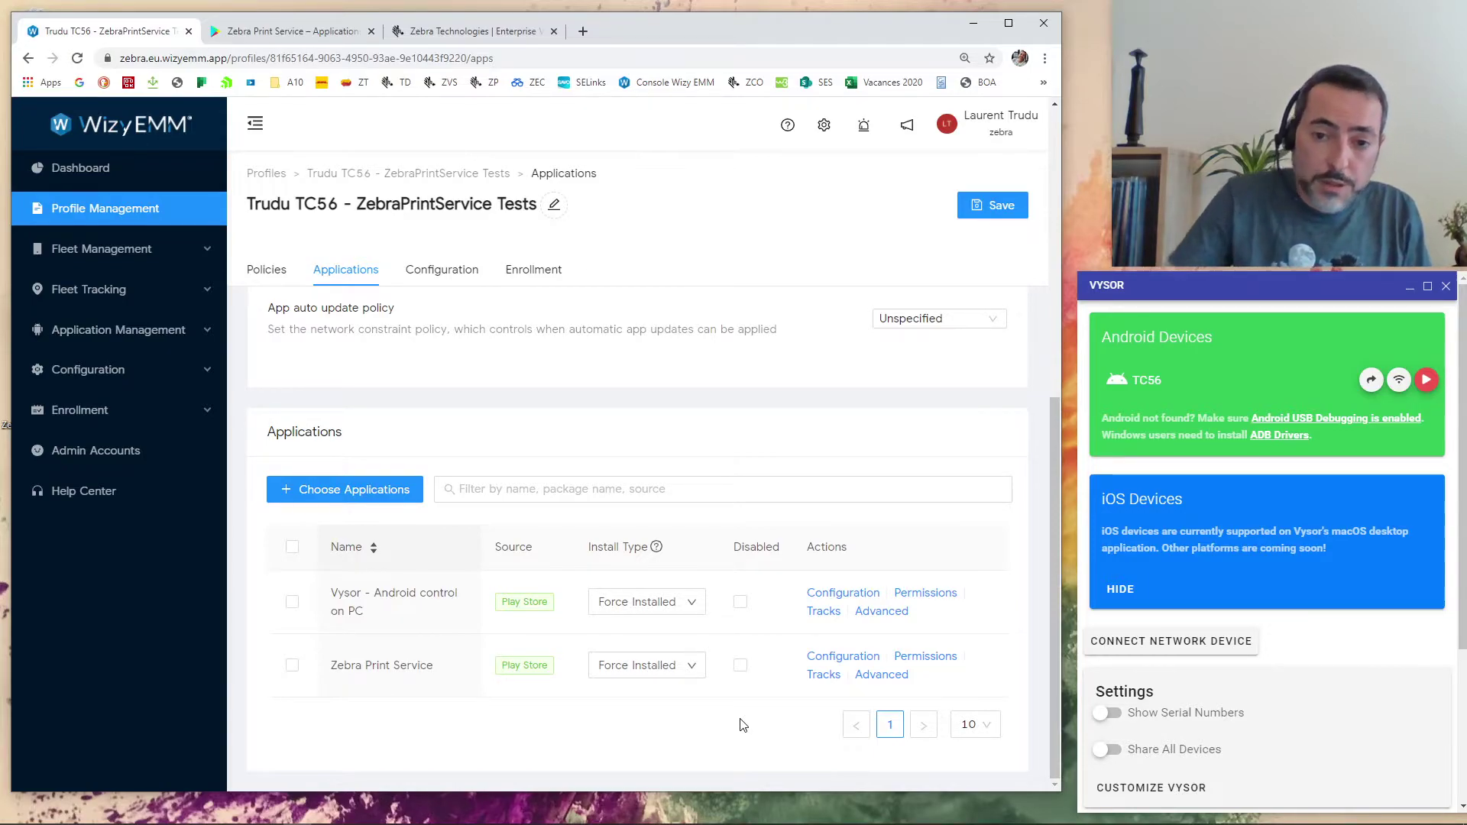
pyautogui.click(935, 659)
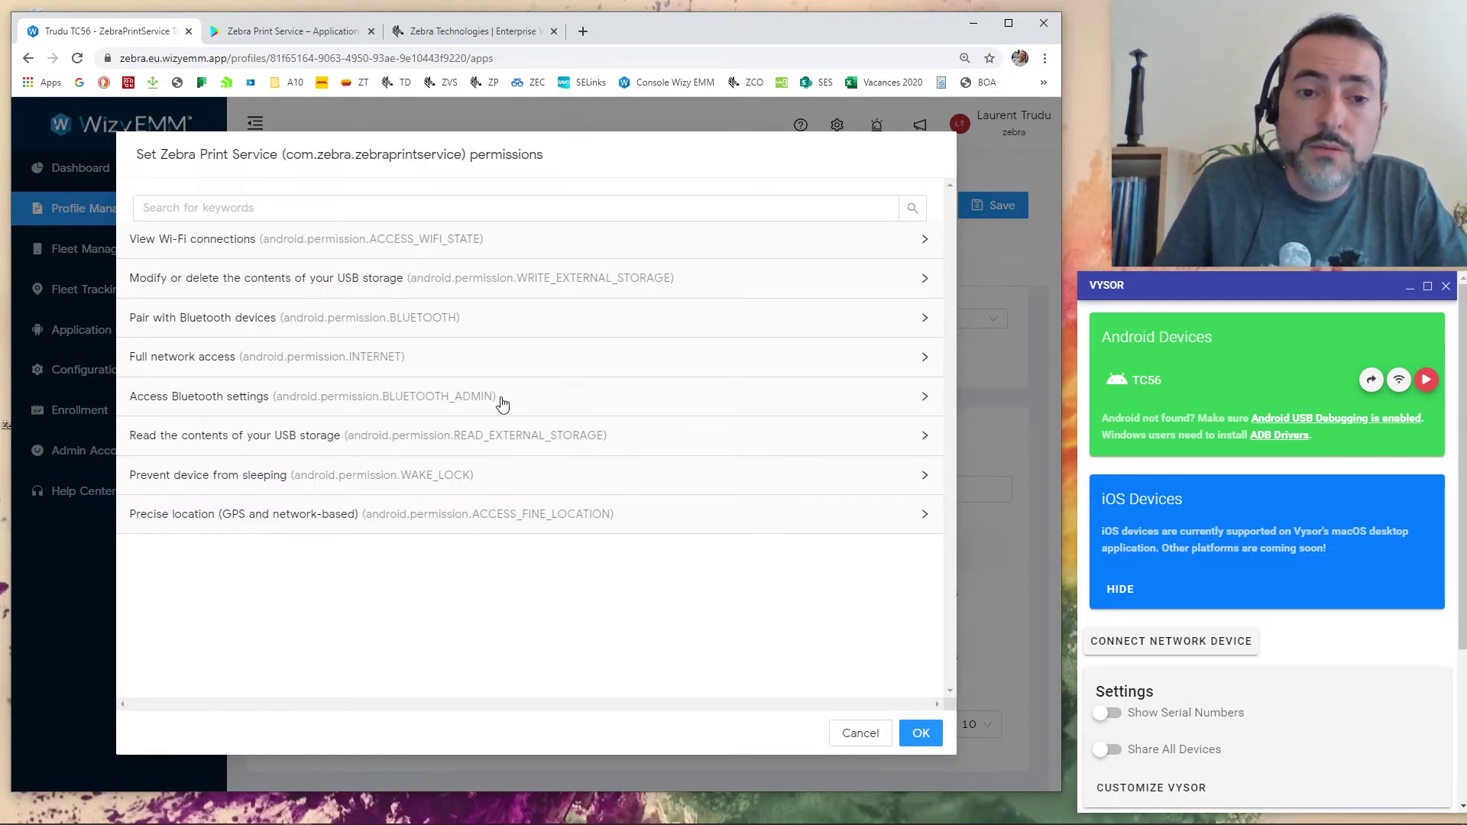
pyautogui.click(541, 411)
pyautogui.click(871, 442)
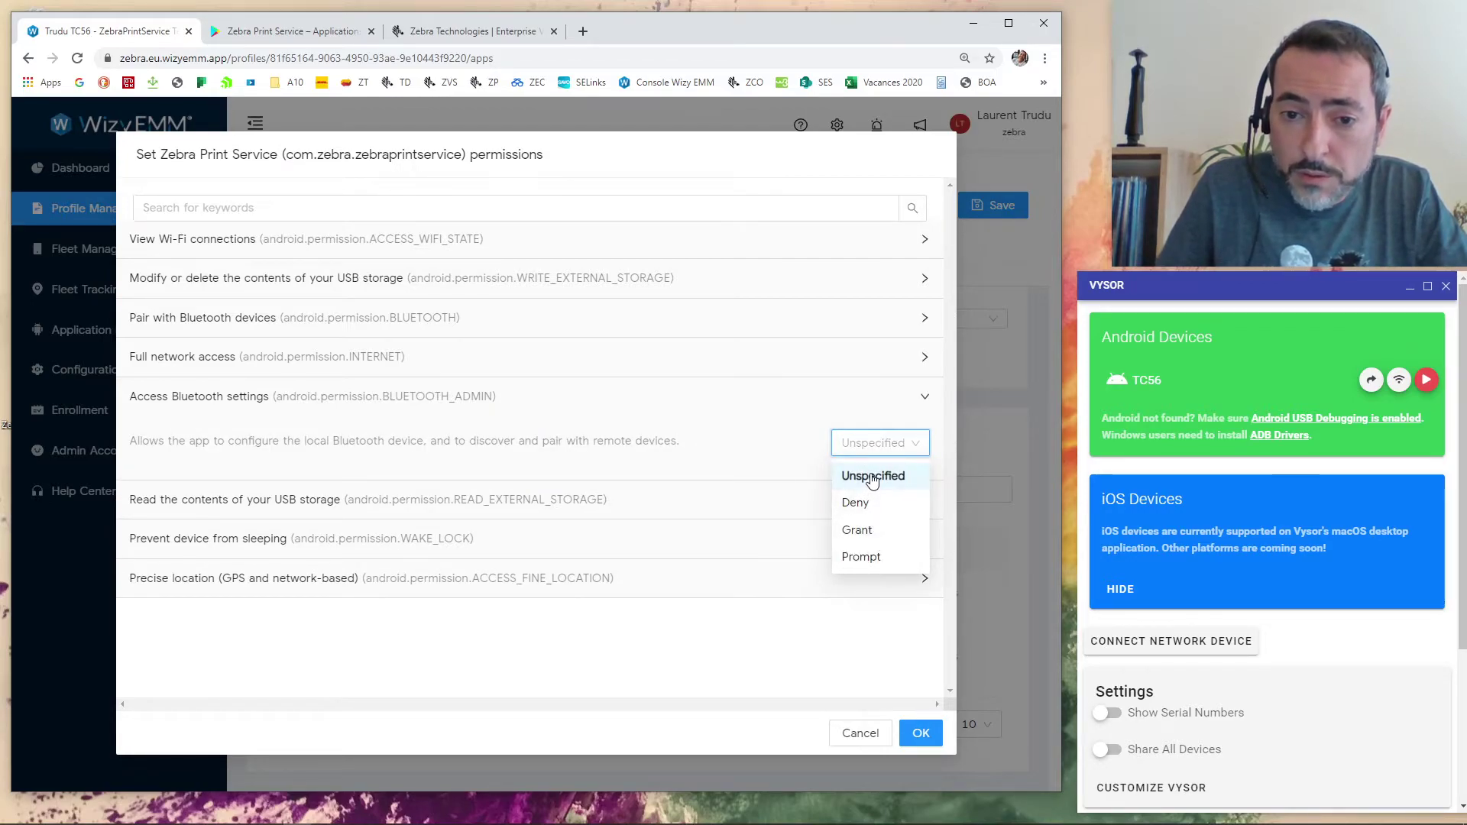
pyautogui.click(866, 476)
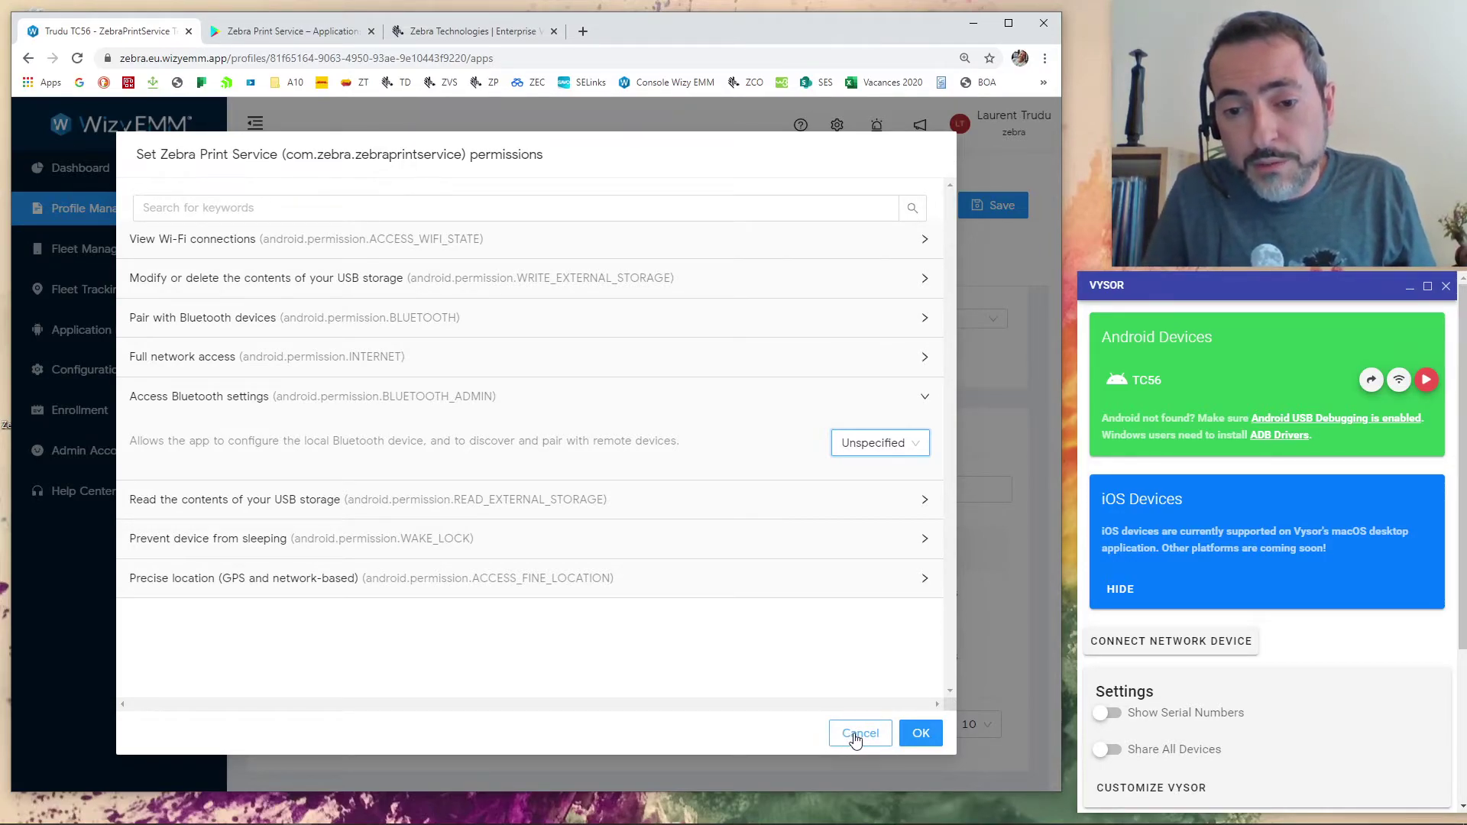
pyautogui.click(451, 240)
pyautogui.click(894, 310)
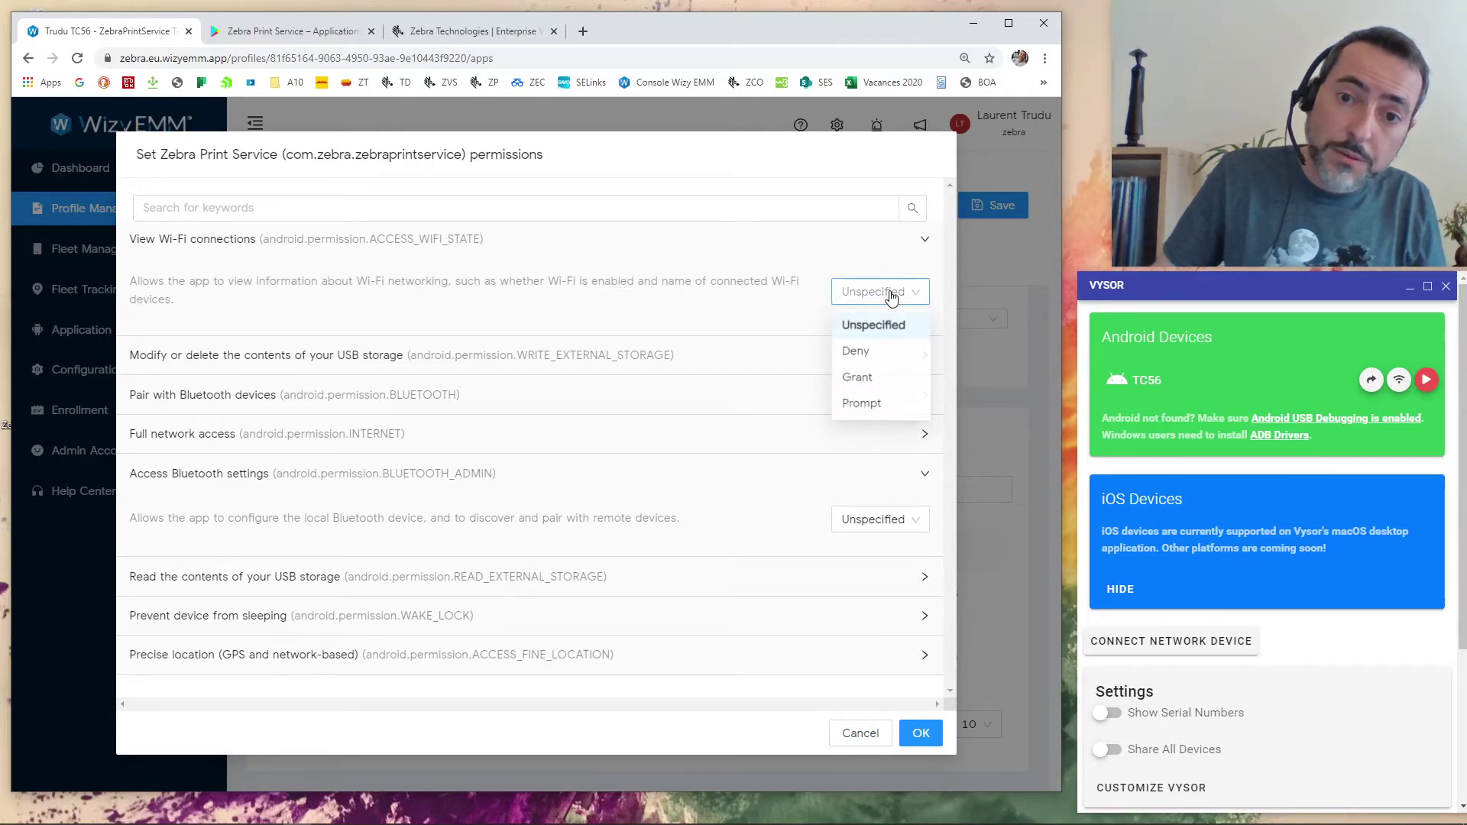
pyautogui.click(871, 350)
pyautogui.click(871, 508)
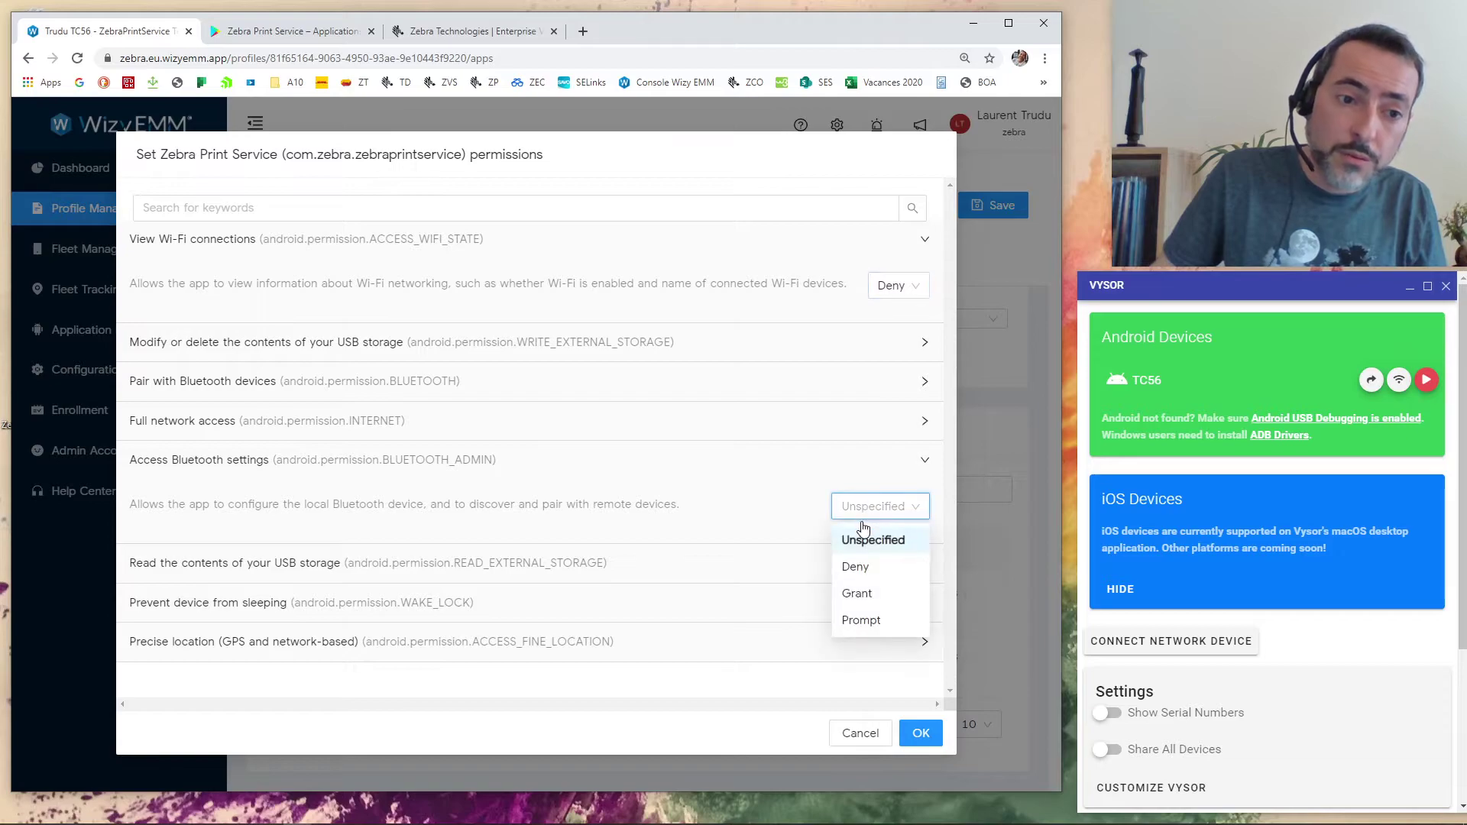
pyautogui.click(859, 595)
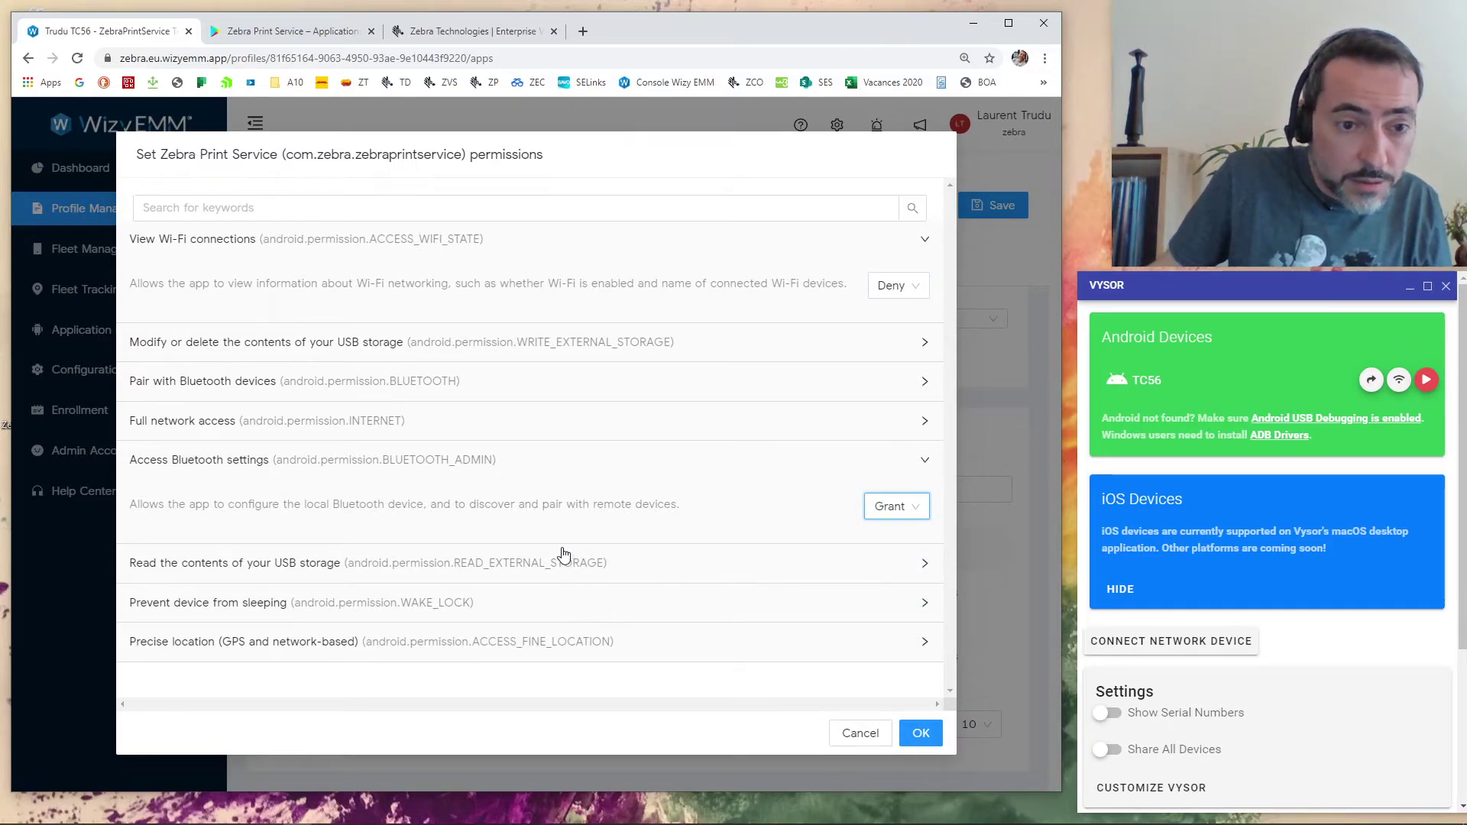
pyautogui.click(595, 651)
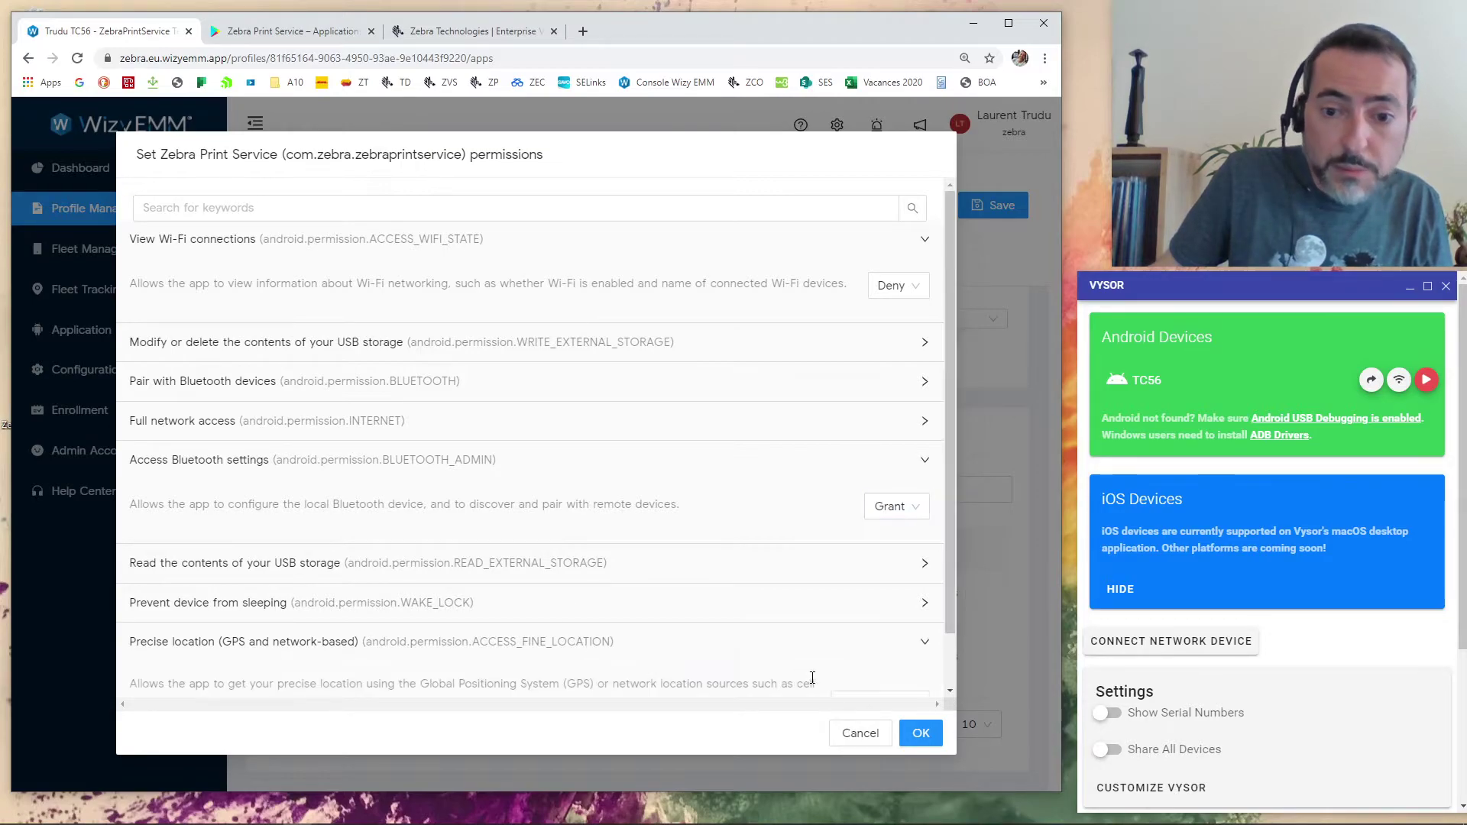
pyautogui.scroll(-1, 887, 648)
pyautogui.click(879, 644)
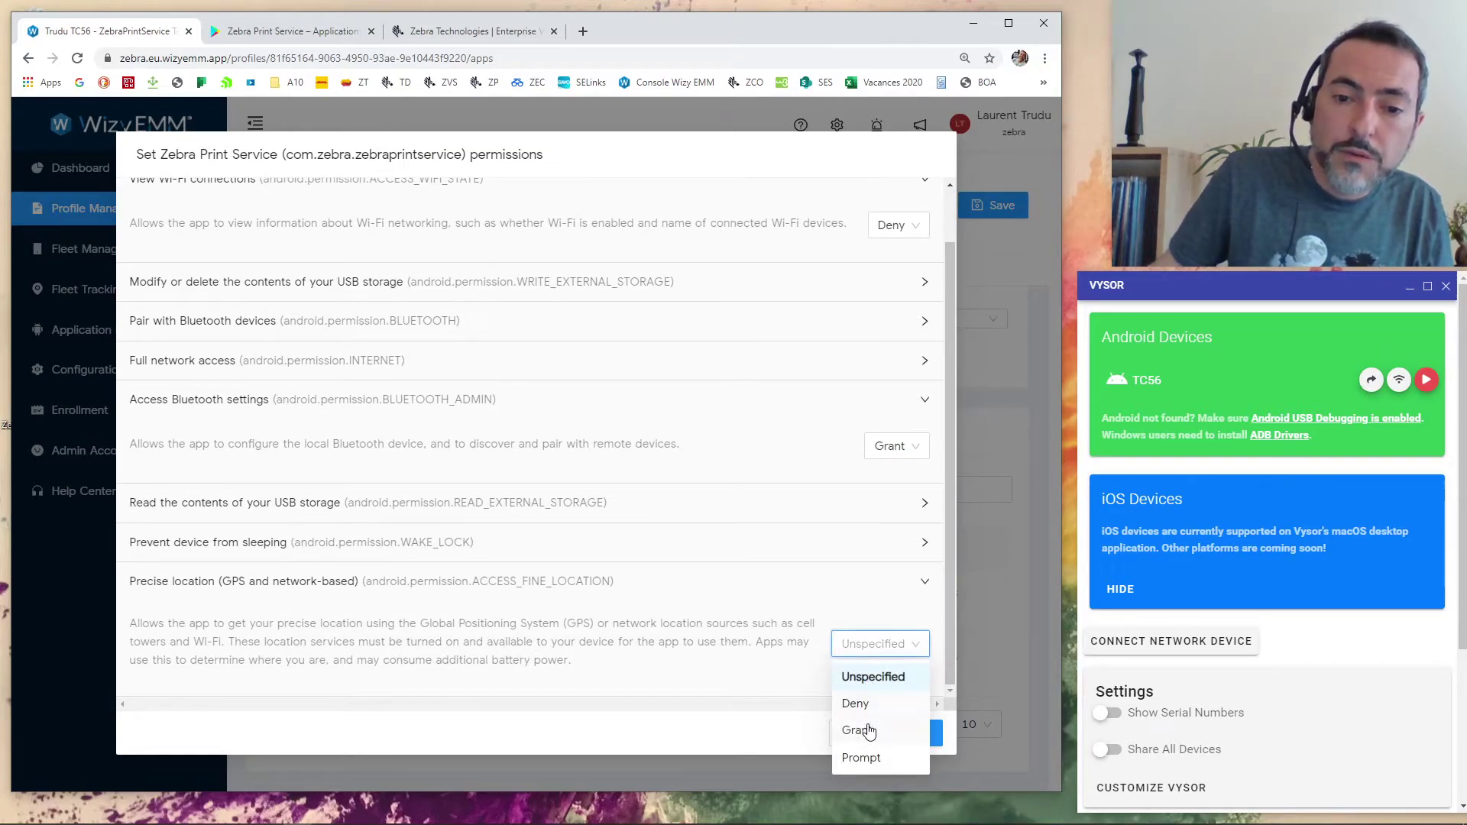
pyautogui.click(866, 727)
pyautogui.click(900, 646)
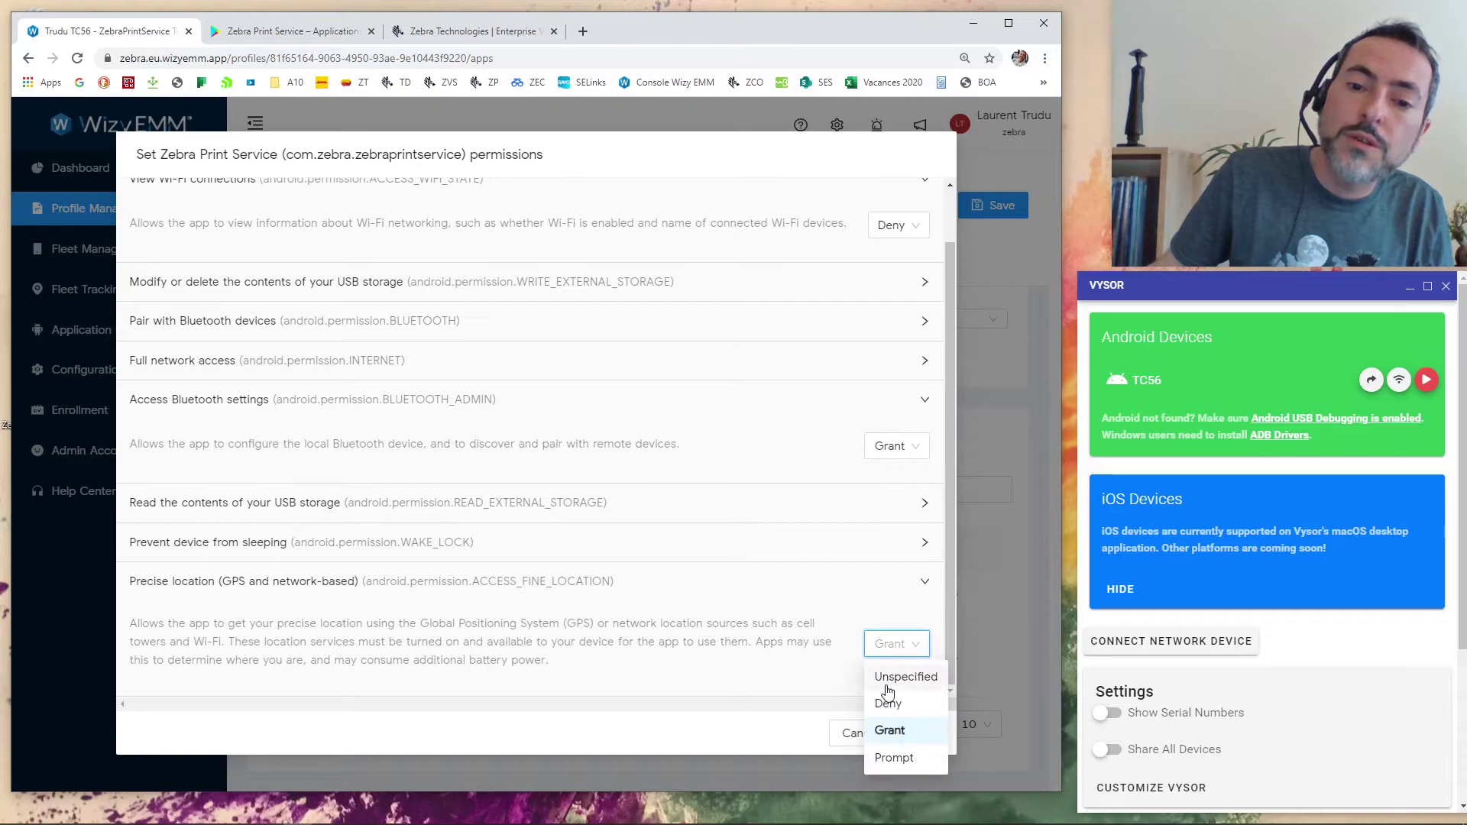
pyautogui.click(903, 679)
pyautogui.click(889, 447)
pyautogui.click(898, 479)
pyautogui.scroll(1, 774, 476)
pyautogui.click(900, 290)
pyautogui.click(881, 302)
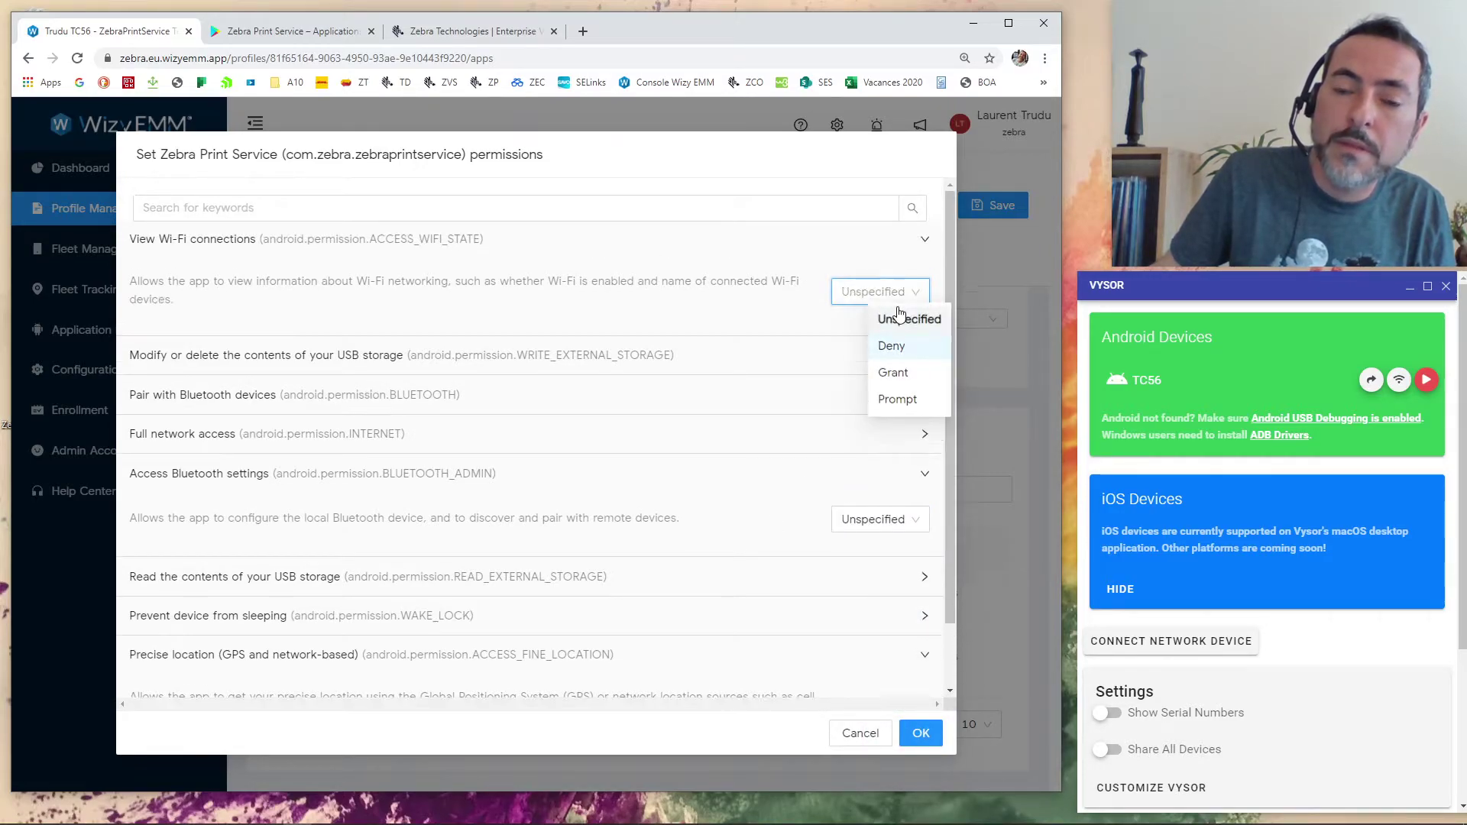
pyautogui.scroll(-1, 642, 475)
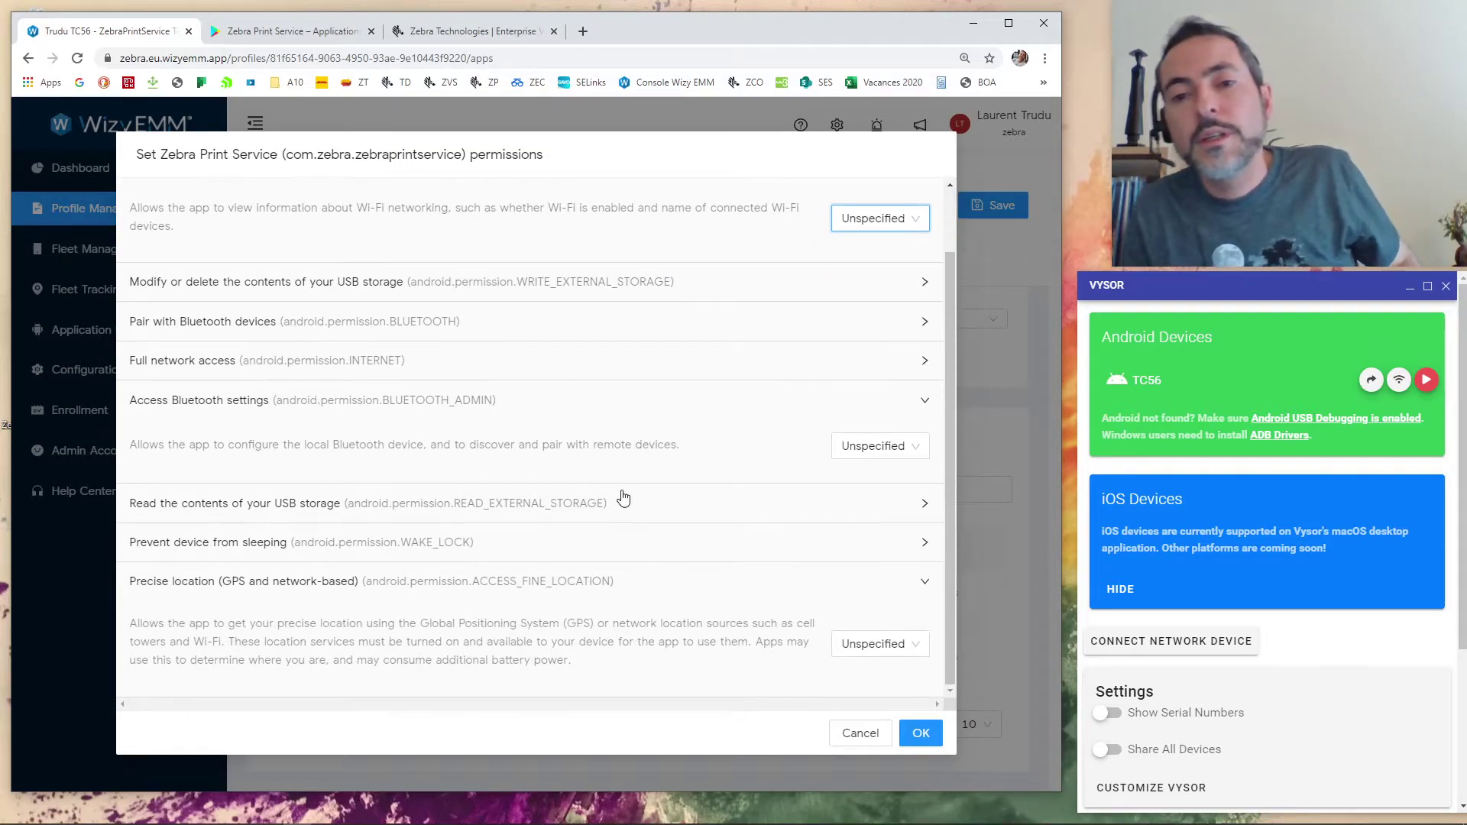
pyautogui.scroll(1, 786, 602)
pyautogui.scroll(-1, 788, 609)
pyautogui.click(854, 736)
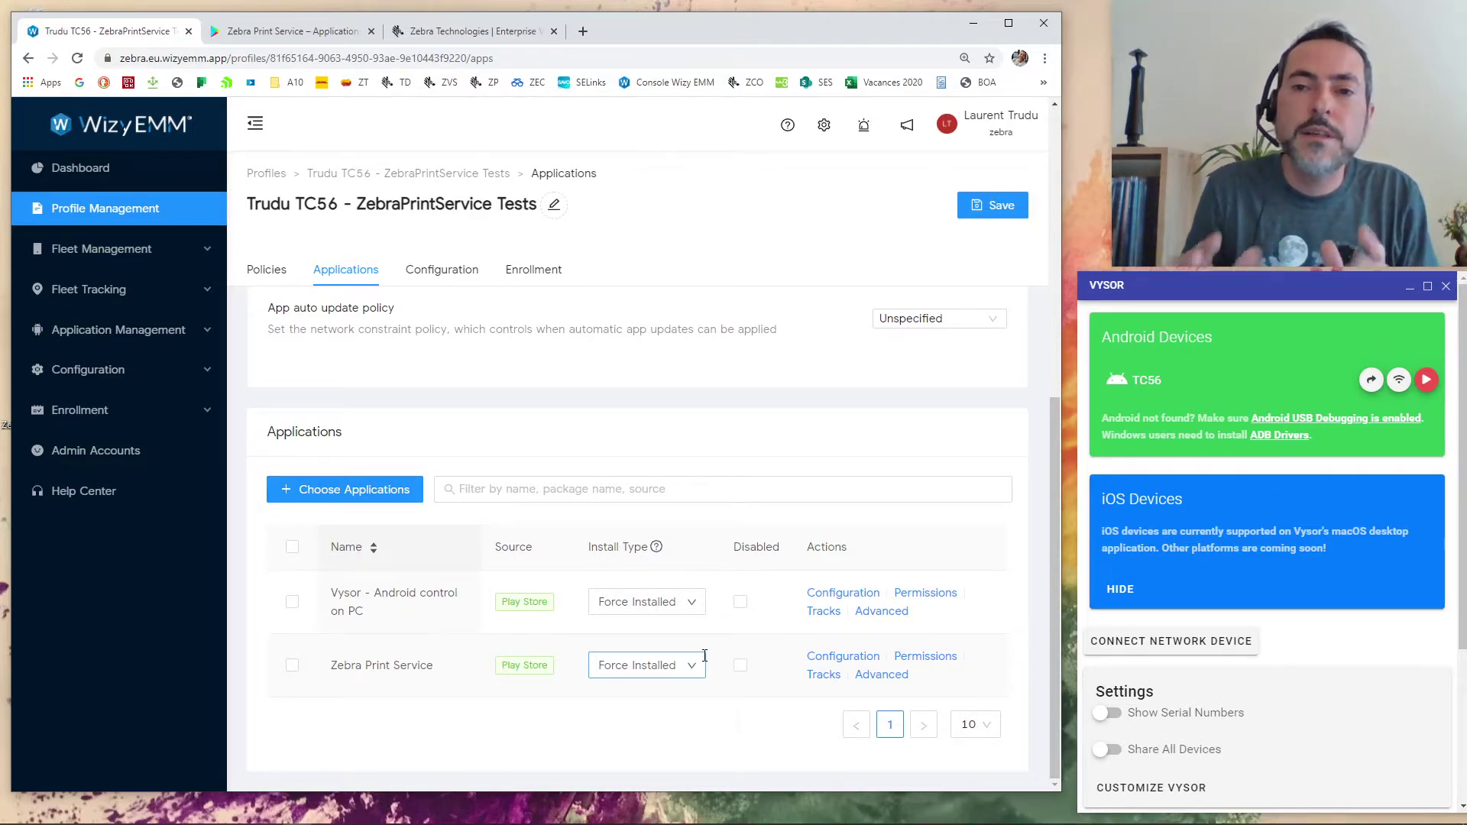
# Step: Open Zebra Print Service's Configuration and expand Printers list and Printer Settings
pyautogui.click(845, 659)
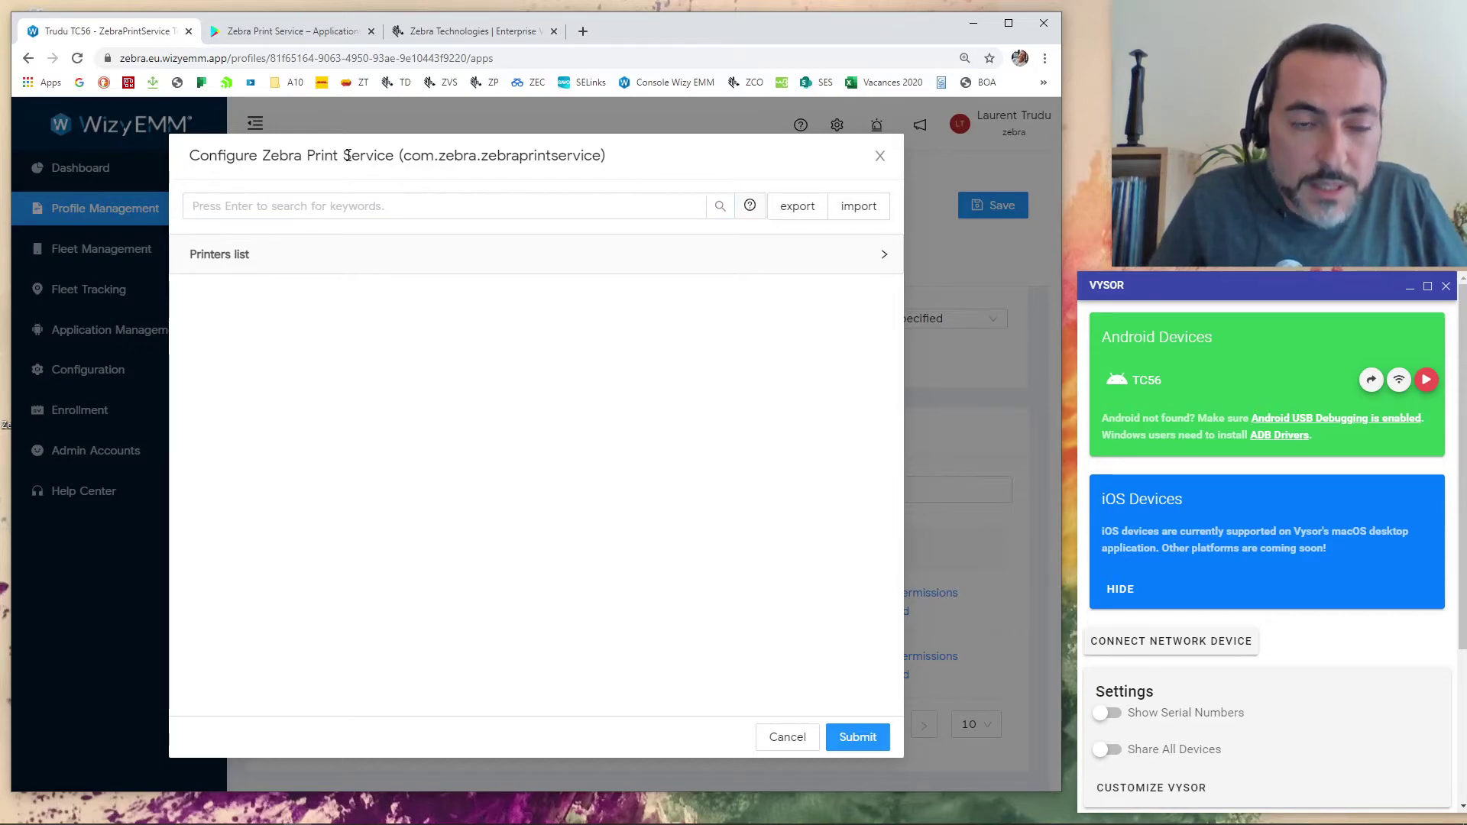
pyautogui.click(403, 268)
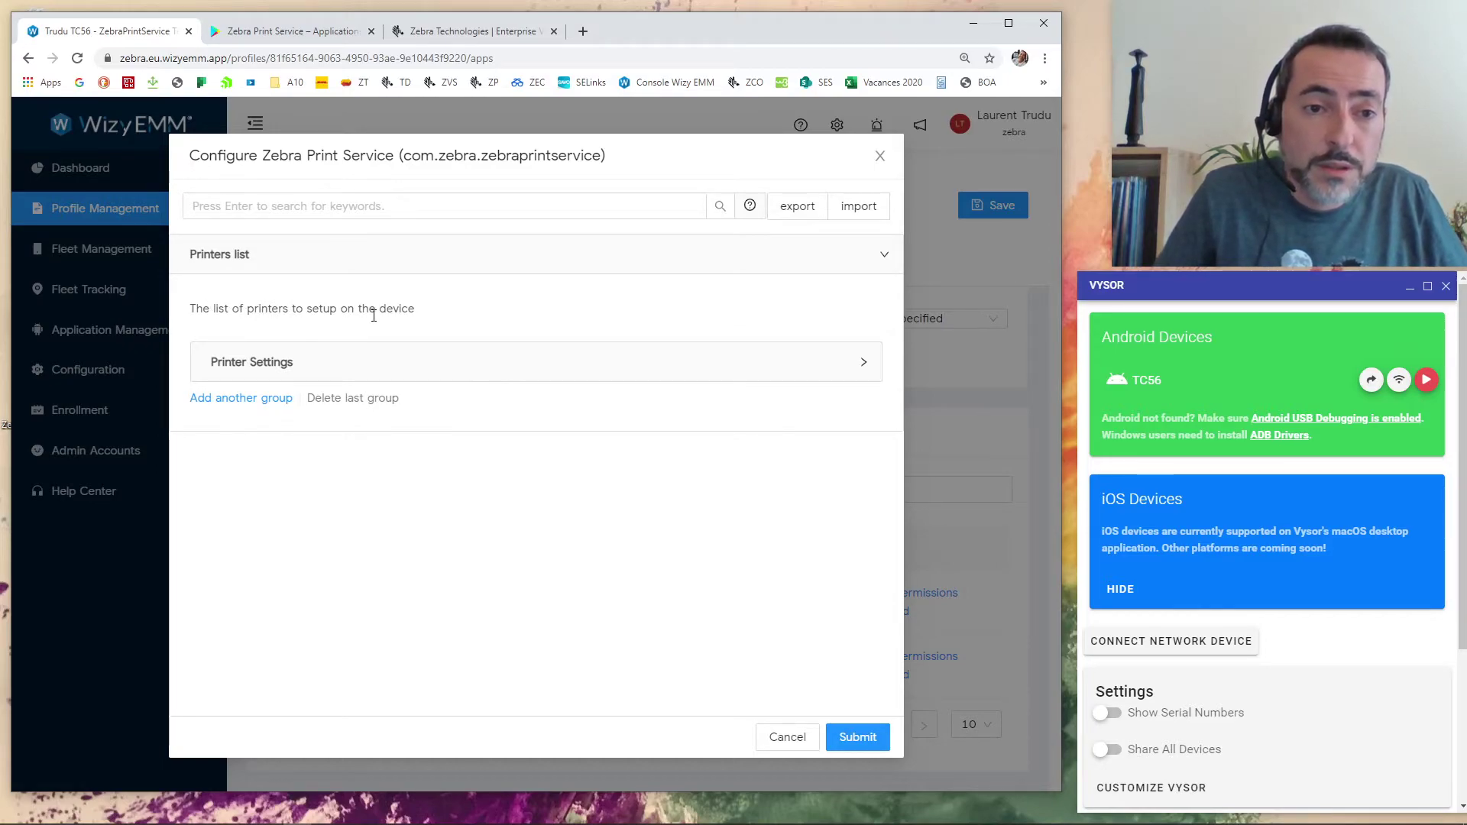
pyautogui.click(494, 374)
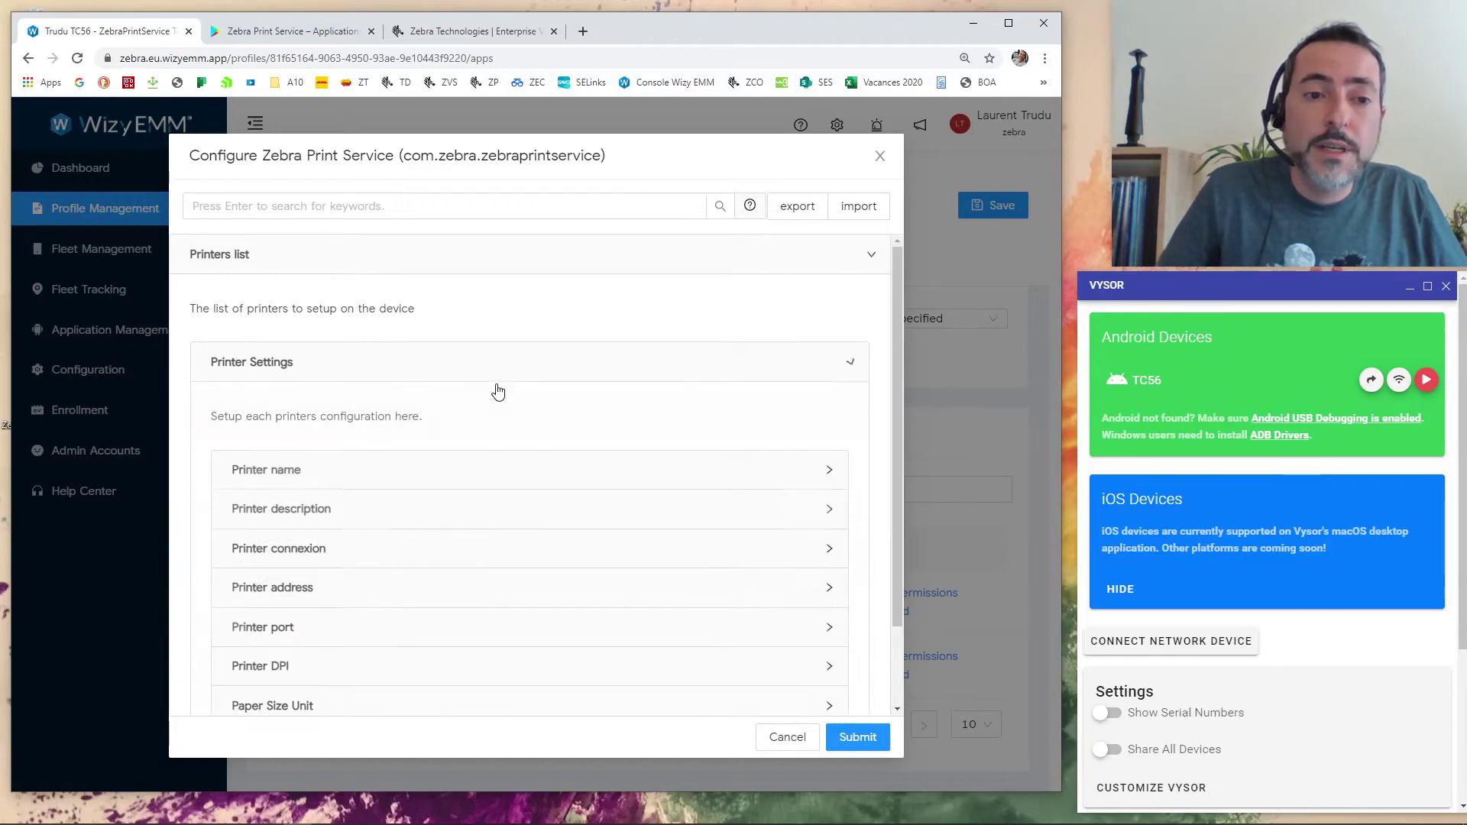
pyautogui.scroll(-2, 493, 451)
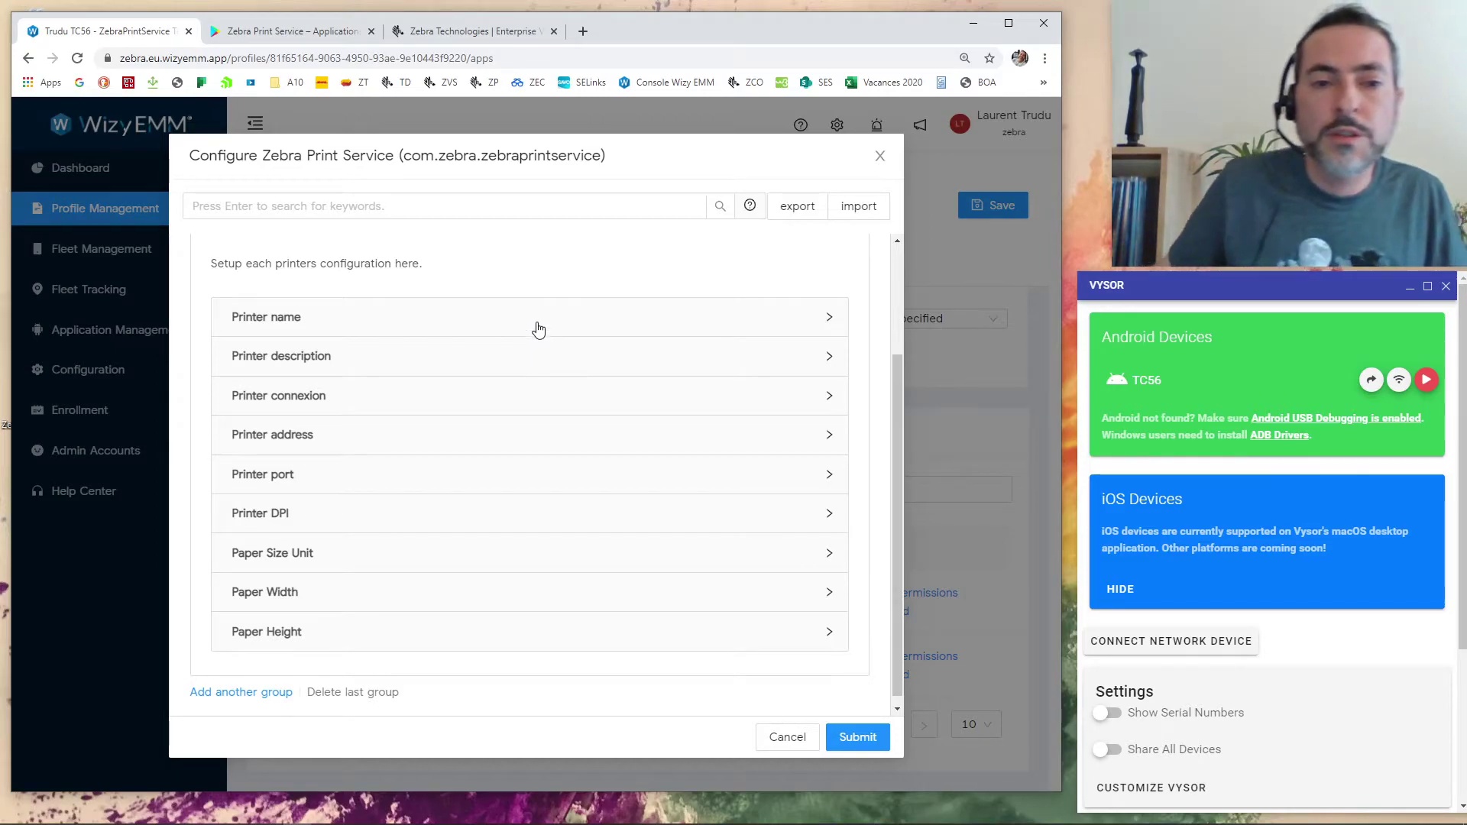
# Step: Name the first printer 'Lobby Printer' with description 'Printer located in the Lobby'
pyautogui.click(539, 327)
pyautogui.click(454, 415)
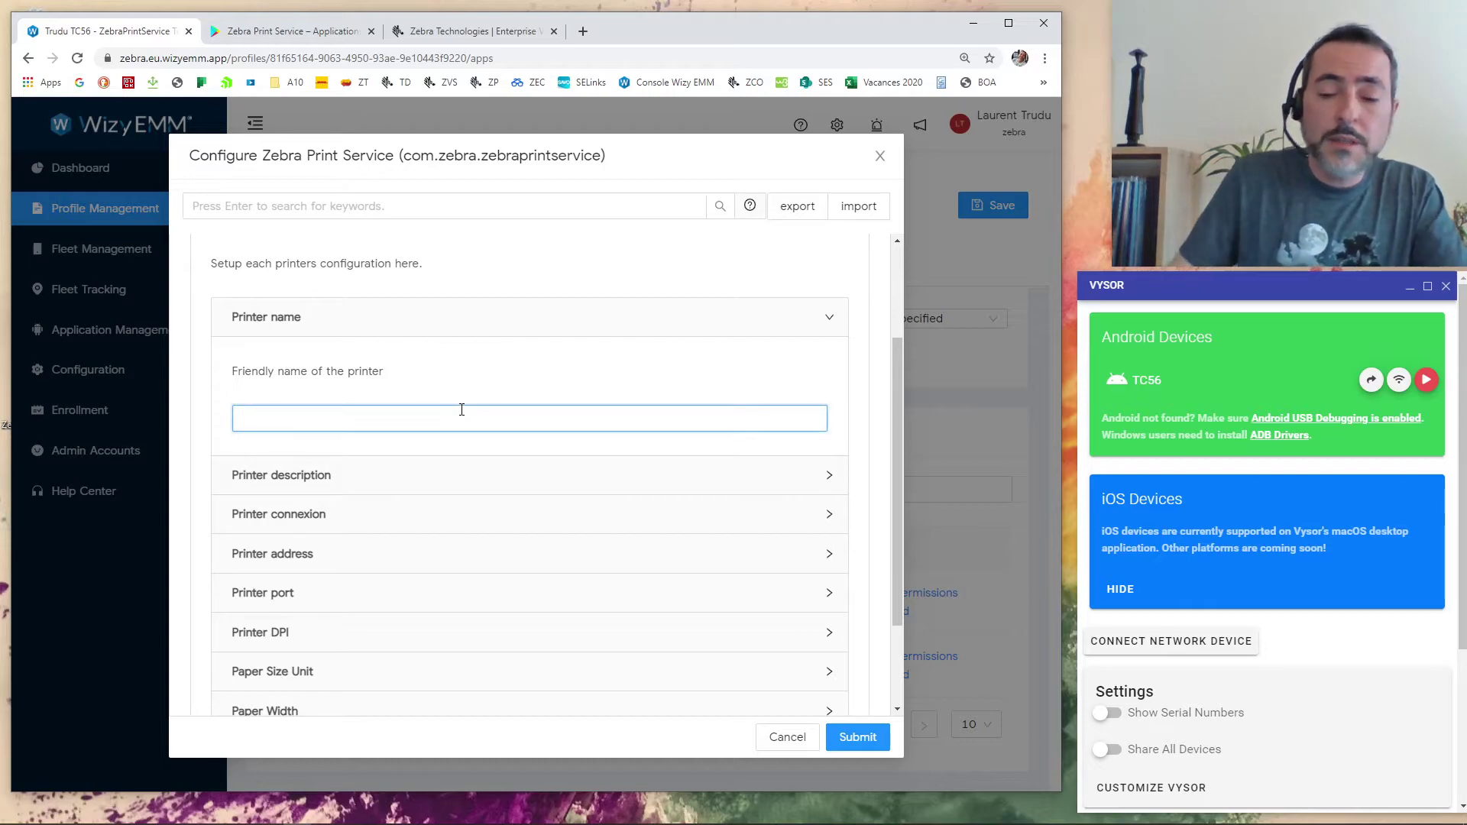
pyautogui.write('ZQ')
pyautogui.press('BackSpace')
pyautogui.press('BackSpace')
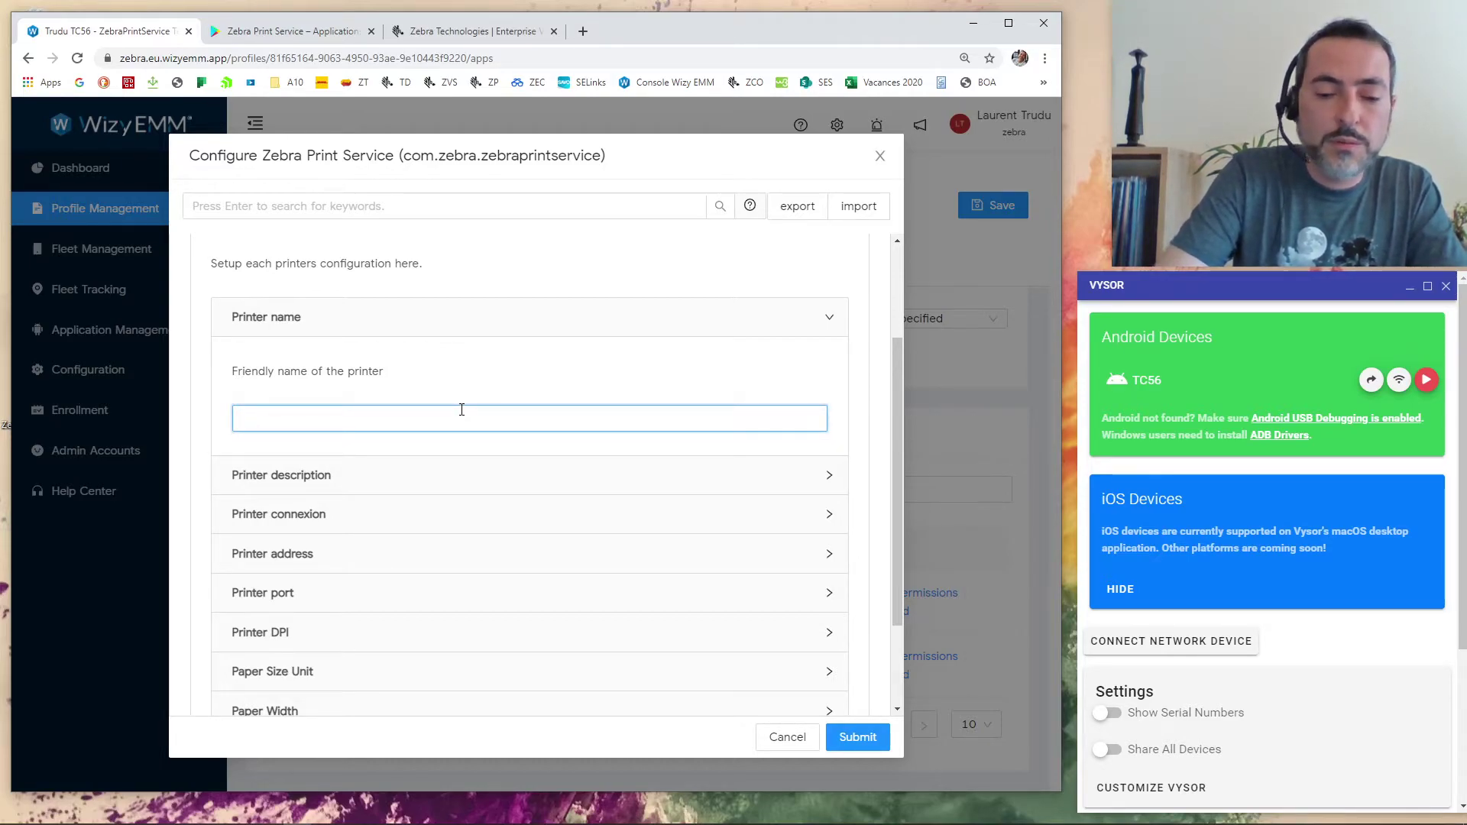
pyautogui.write('Lobby Printer')
pyautogui.click(433, 487)
pyautogui.click(382, 575)
pyautogui.write('Printer located i')
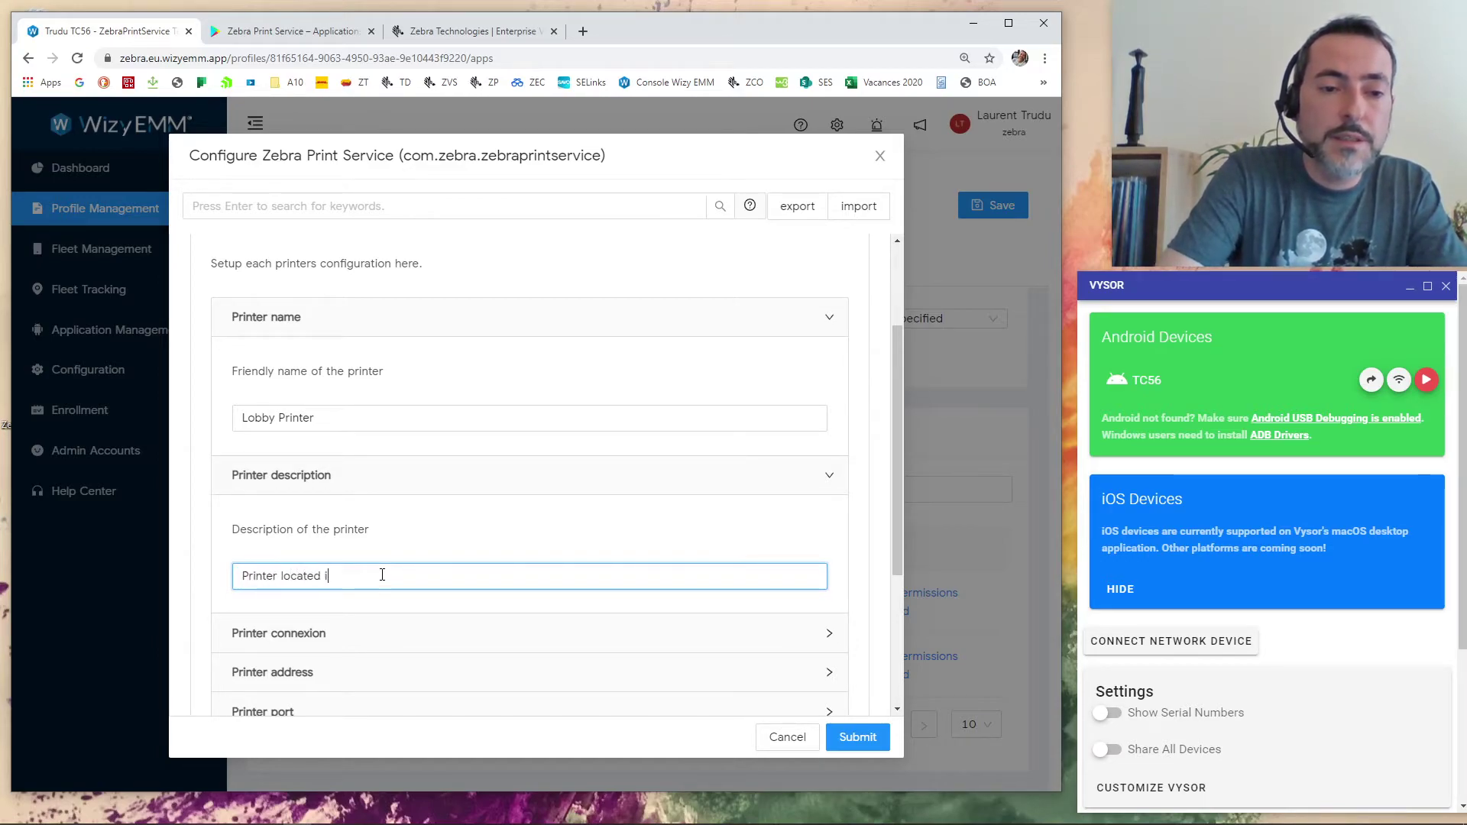
pyautogui.write('nt he')
pyautogui.press('BackSpace')
pyautogui.press('BackSpace')
pyautogui.press('BackSpace')
pyautogui.write('te')
pyautogui.press('BackSpace')
pyautogui.write('the Loc')
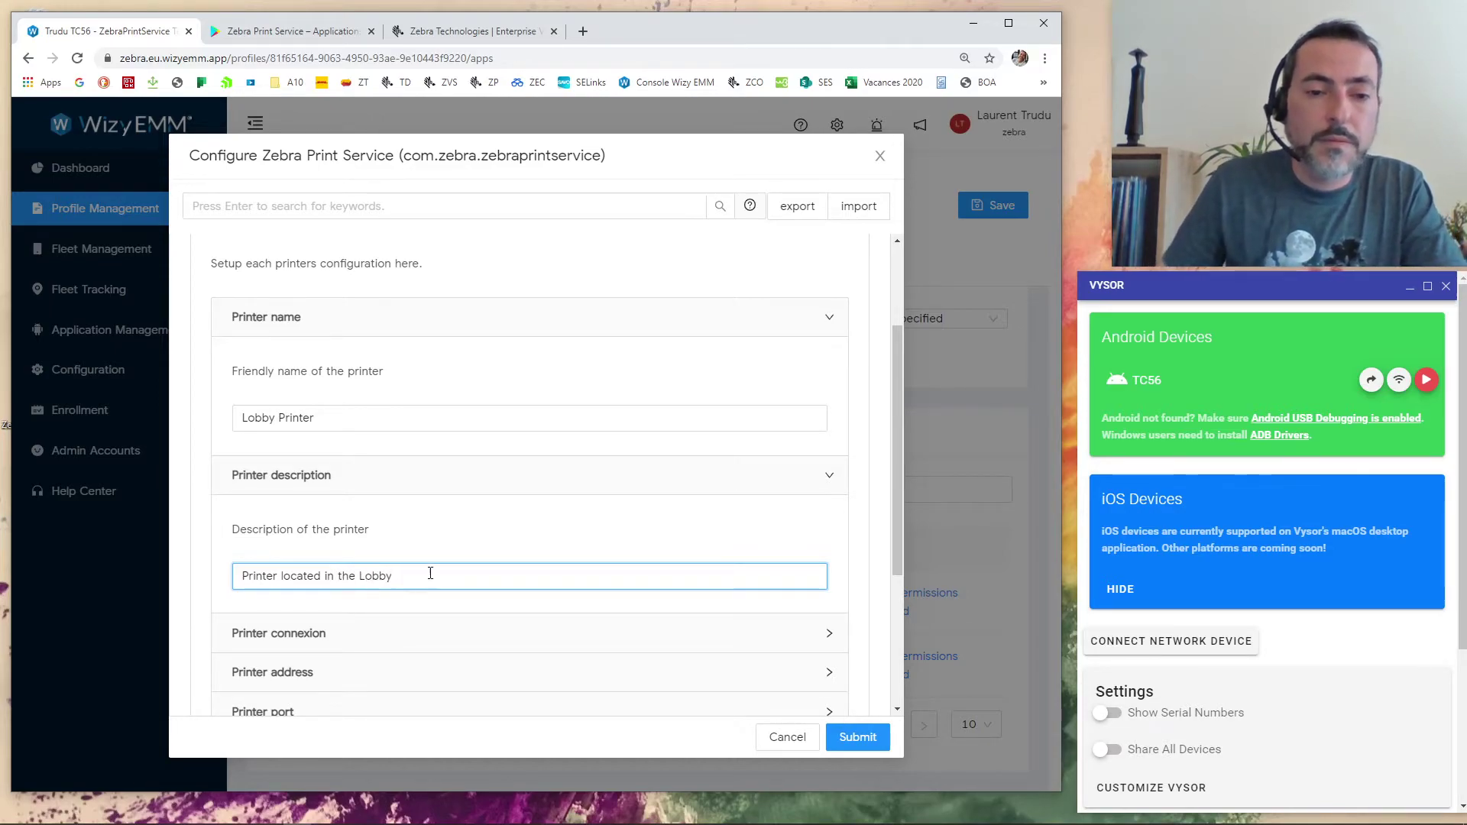
# Step: Set the printer connexion to Bluetooth Printer and expand the Printer address setting
pyautogui.scroll(-3, 361, 459)
pyautogui.click(353, 405)
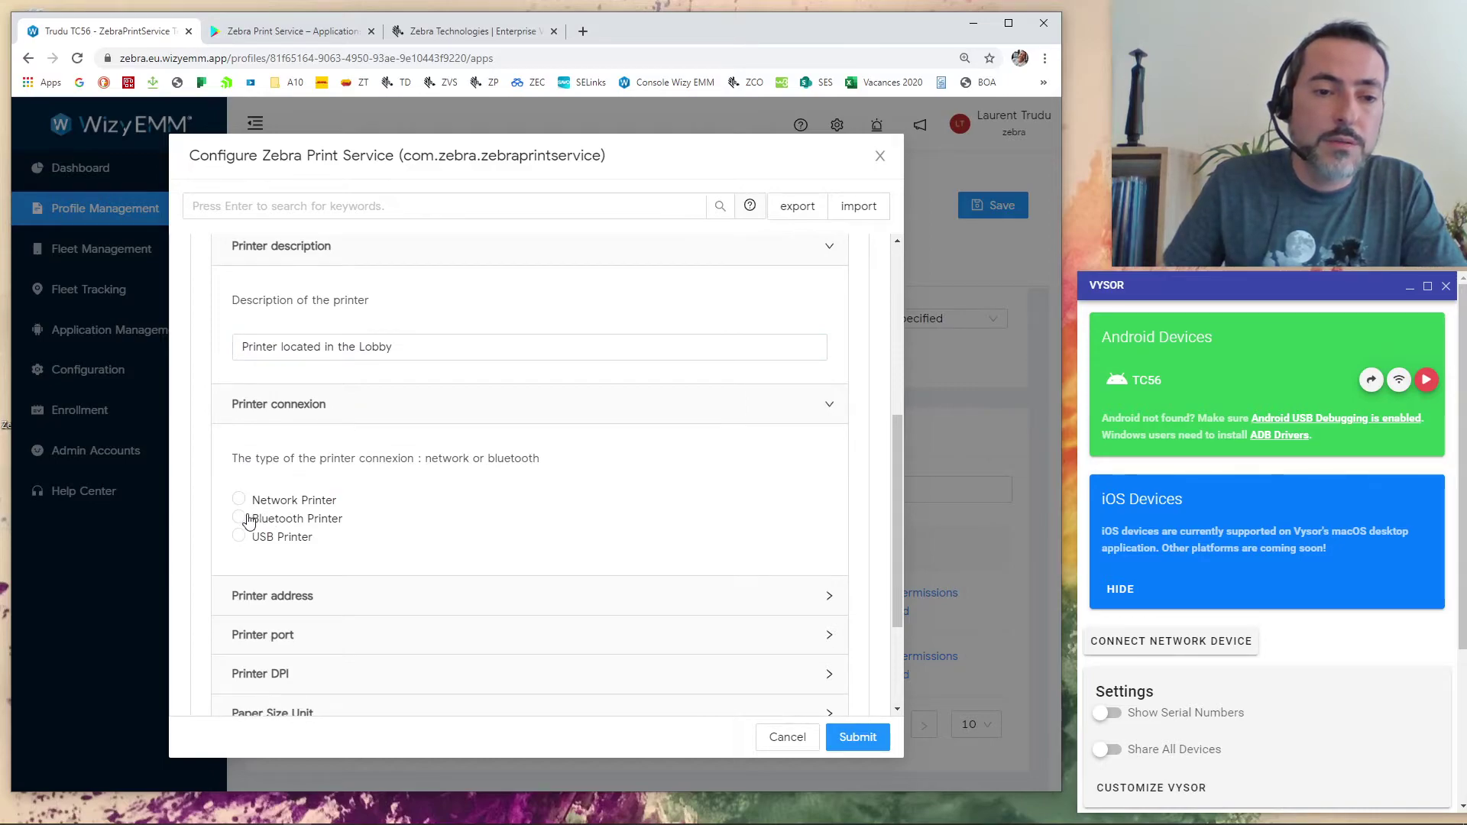
pyautogui.click(239, 518)
pyautogui.scroll(-2, 337, 508)
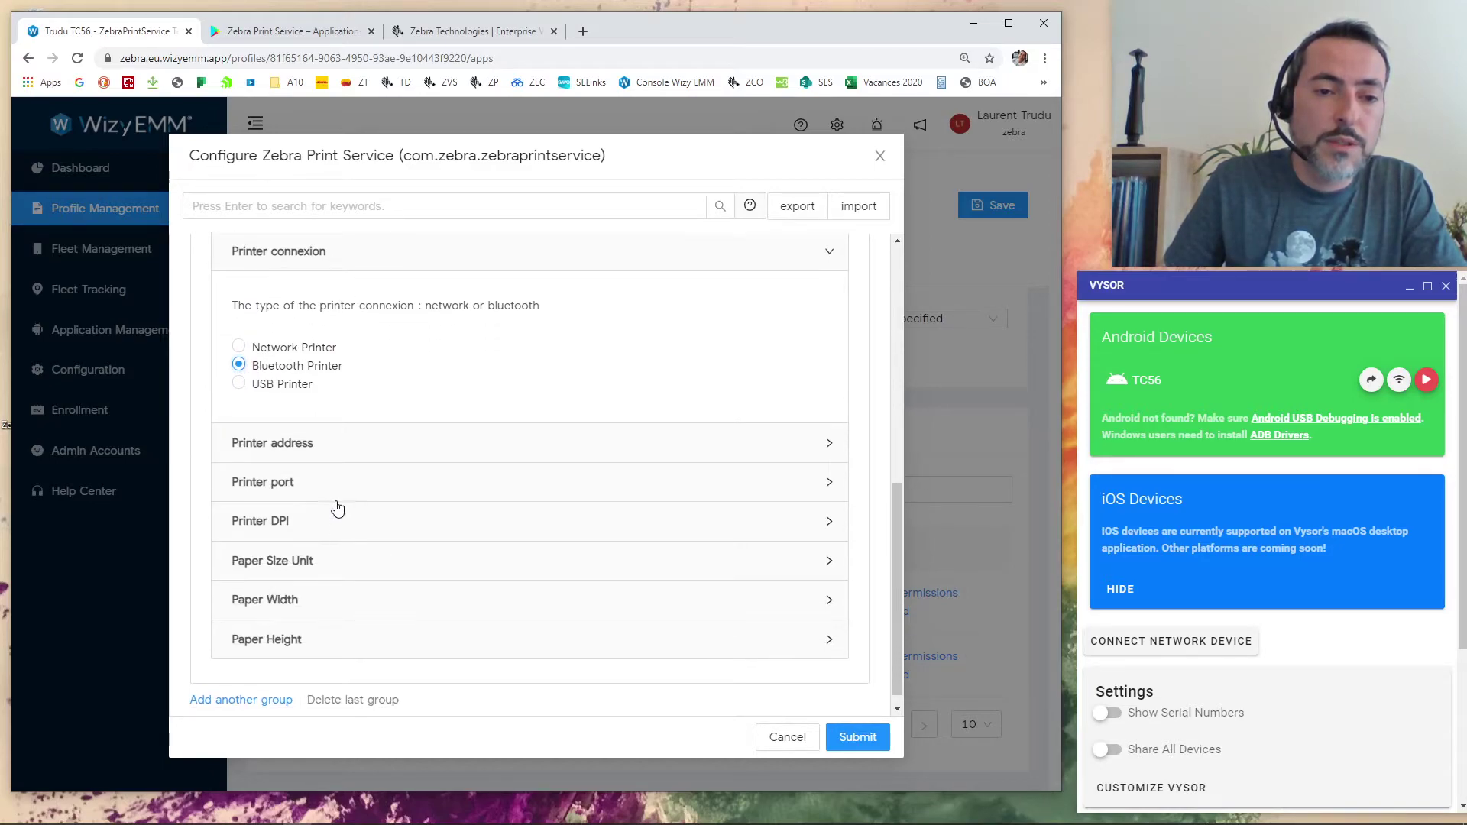
pyautogui.click(351, 448)
pyautogui.scroll(-1, 435, 562)
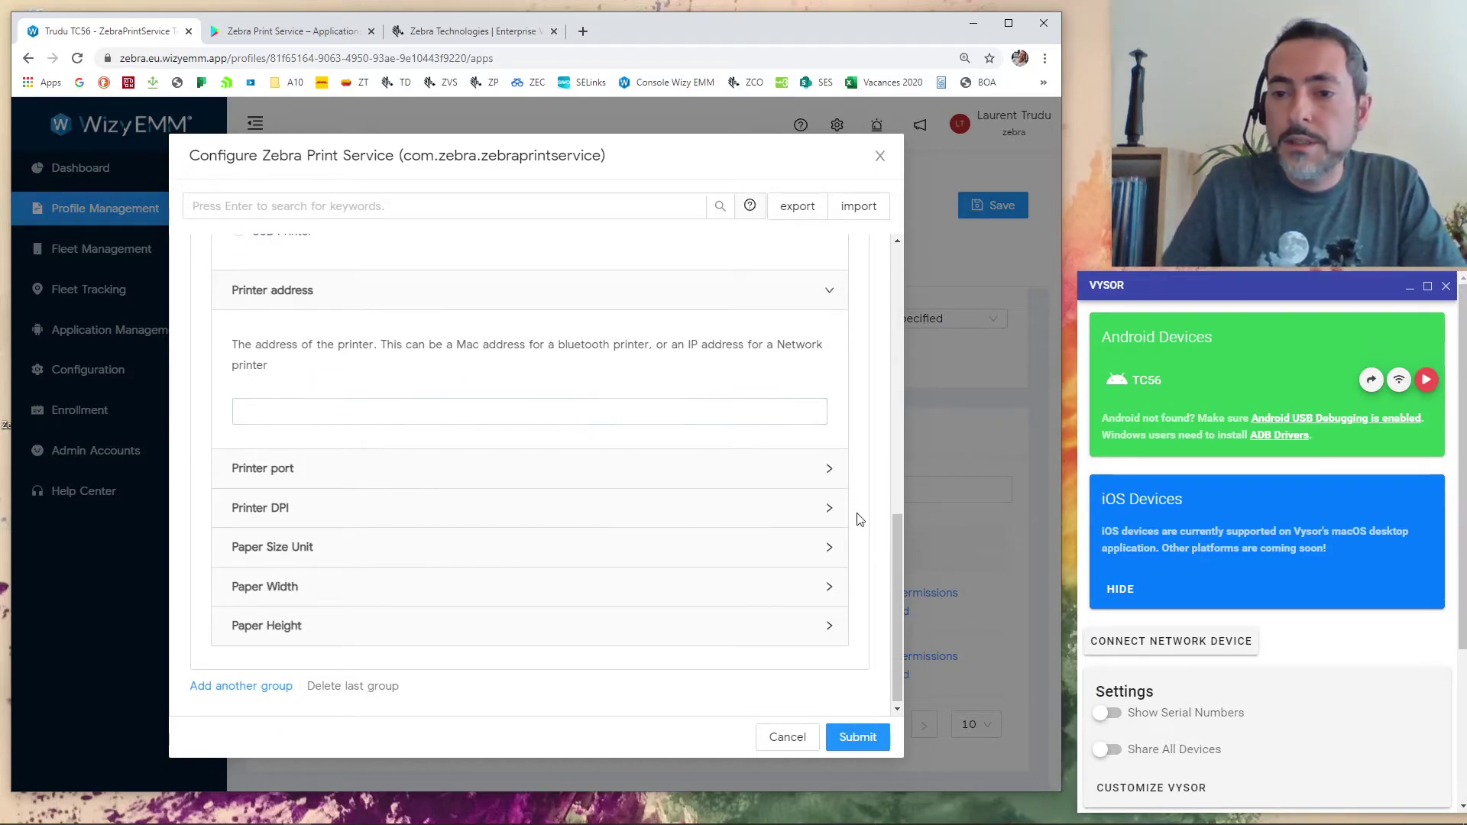
pyautogui.moveTo(157, 819)
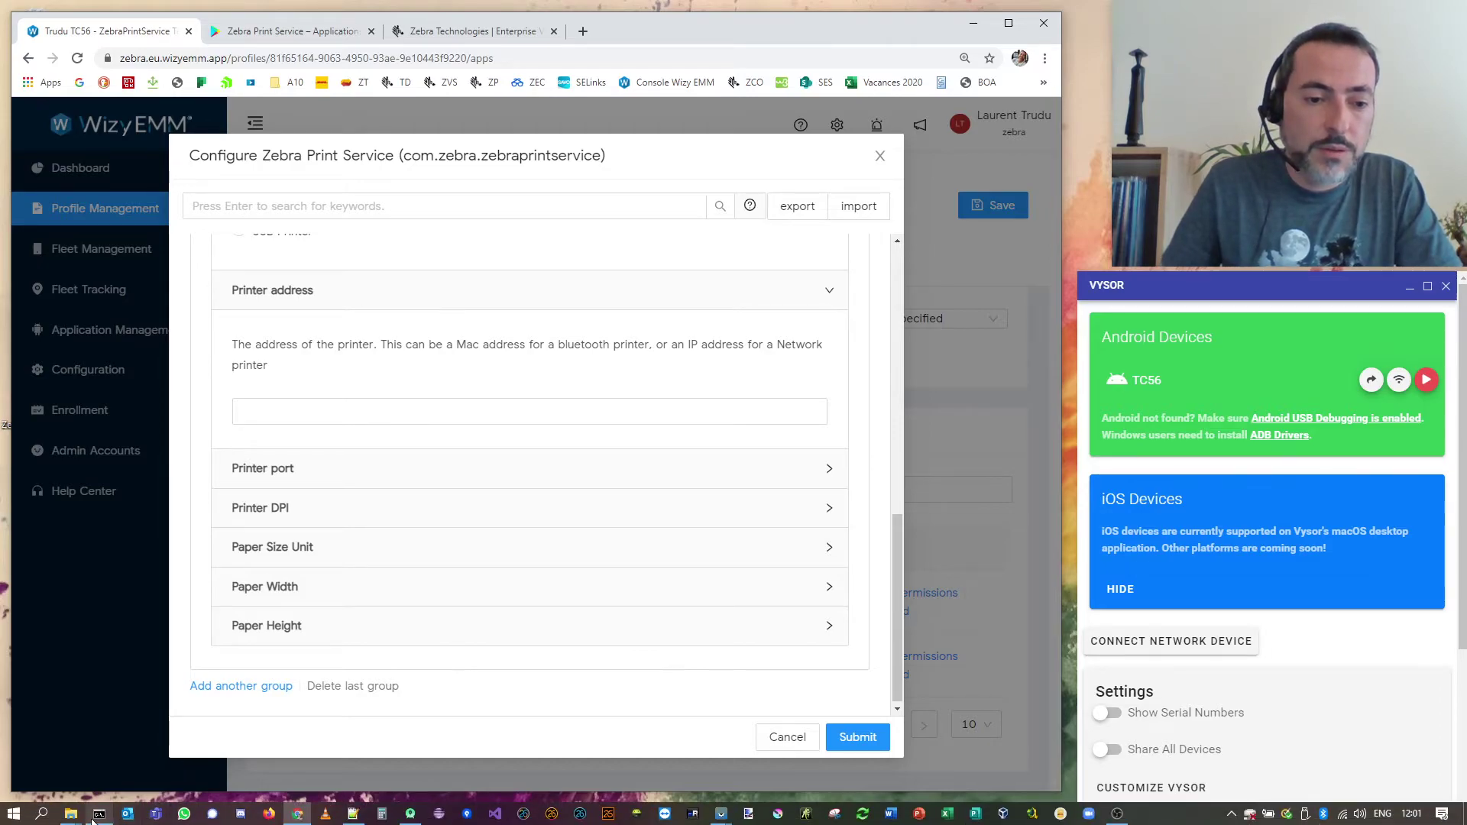
# Step: Copy MAC AC:3F:A4:CE:79:31 from the Notepad++ JSON into the Printer address field
pyautogui.click(353, 814)
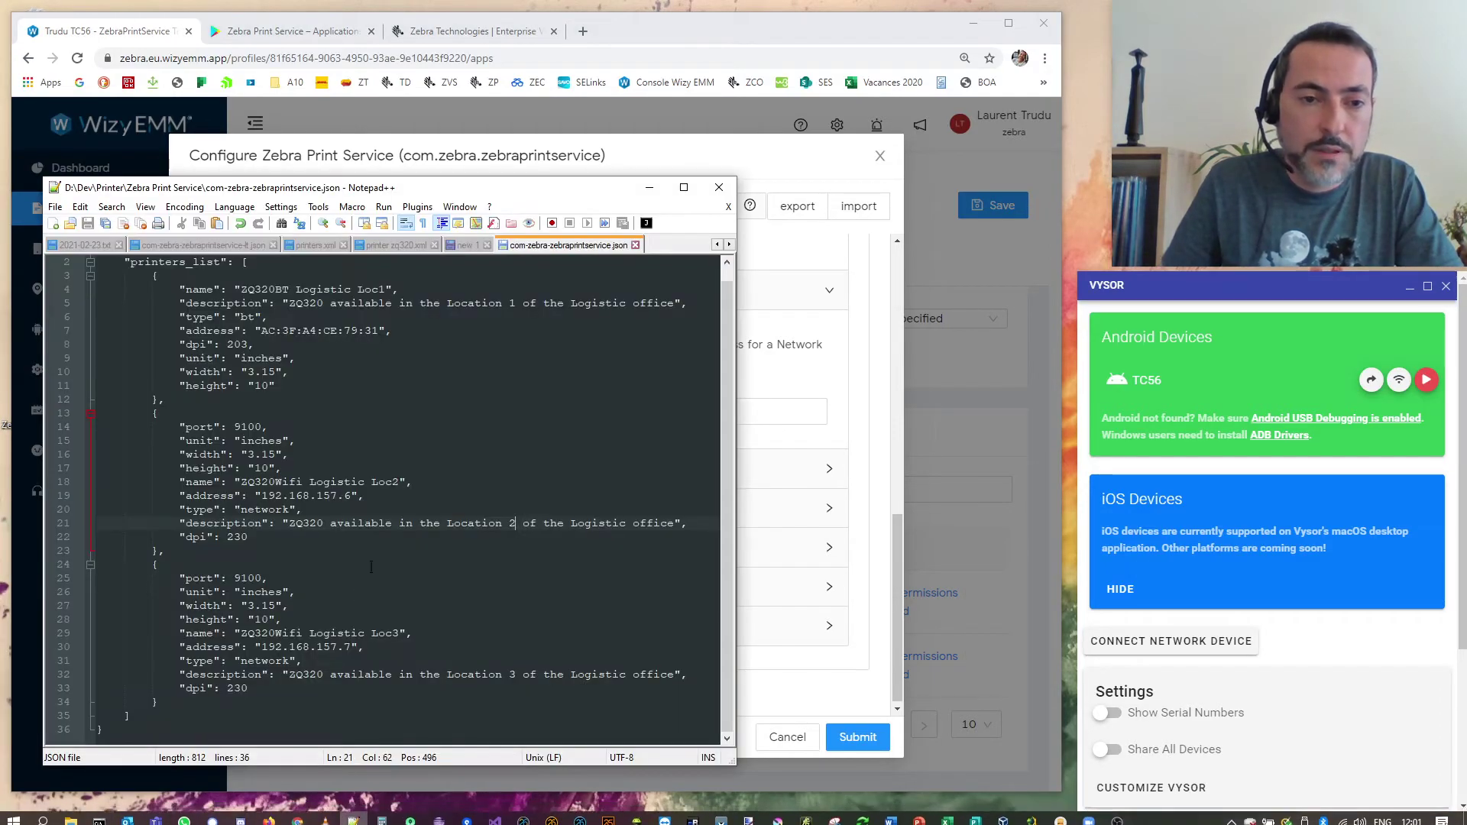
pyautogui.scroll(1, 406, 486)
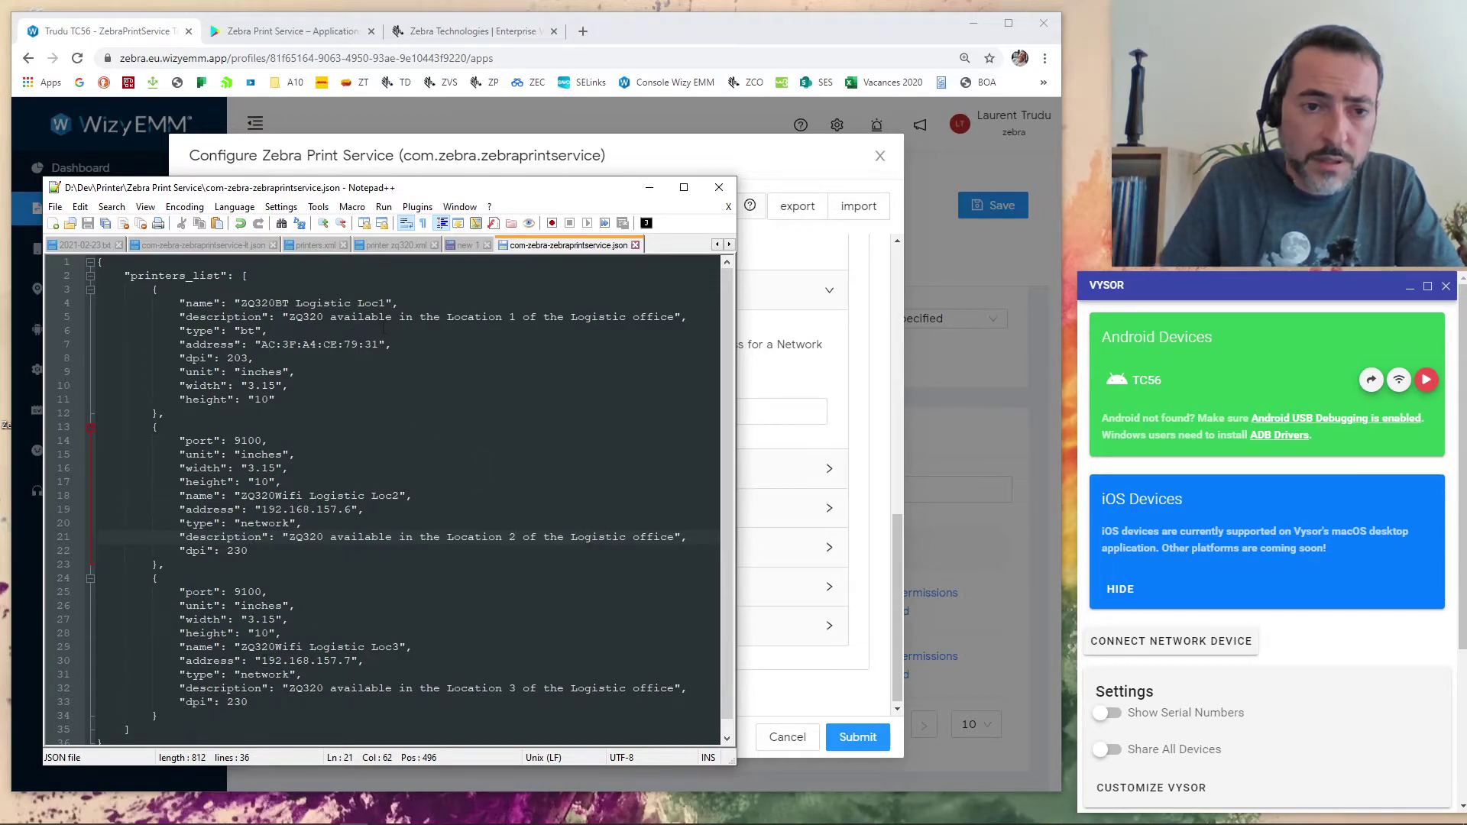
pyautogui.moveTo(258, 344); pyautogui.dragTo(380, 344)
pyautogui.hotkey('ctrl', 'c')
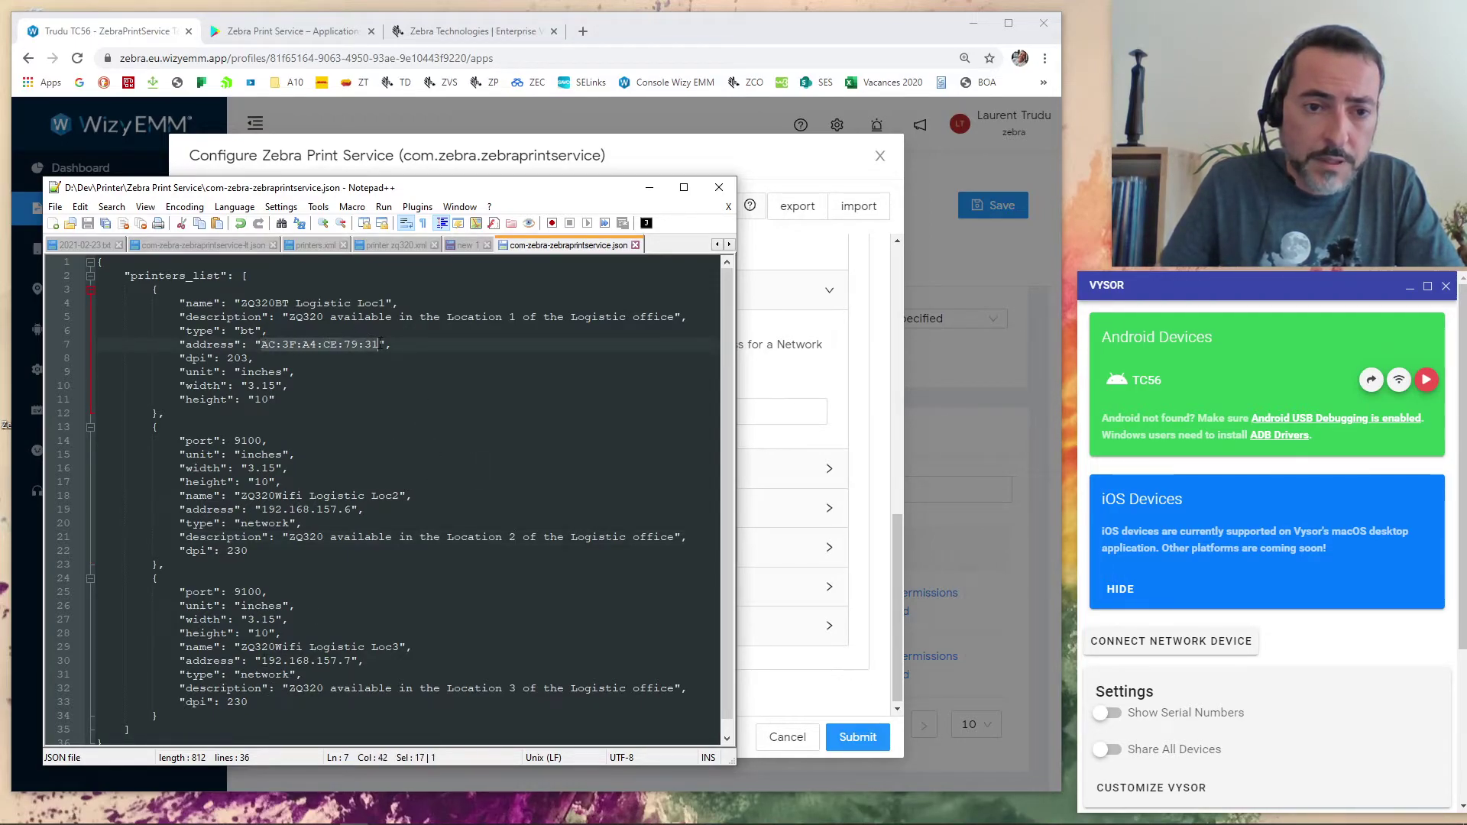
pyautogui.click(718, 187)
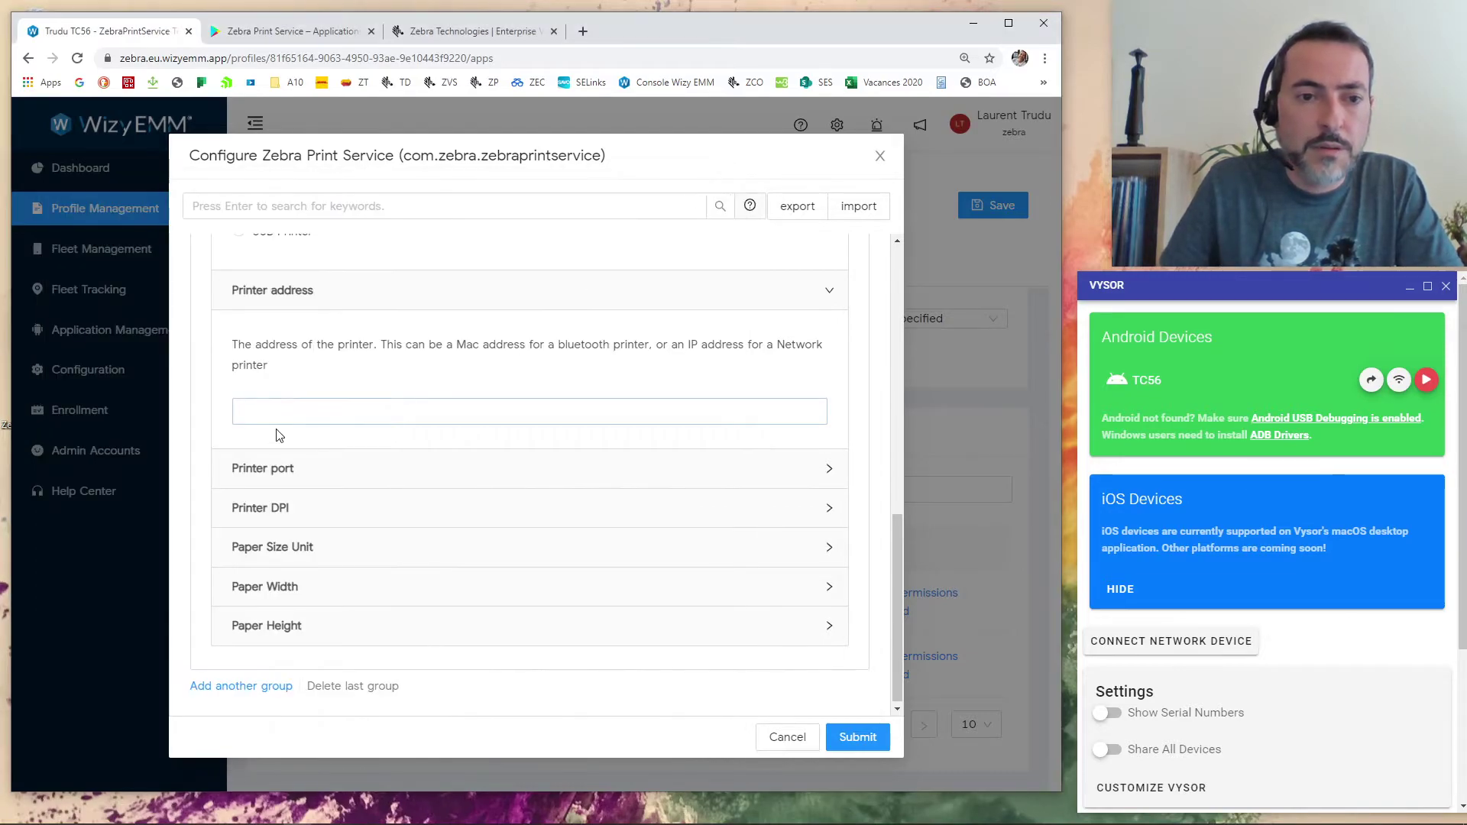
pyautogui.click(285, 412)
pyautogui.hotkey('ctrl', 'v')
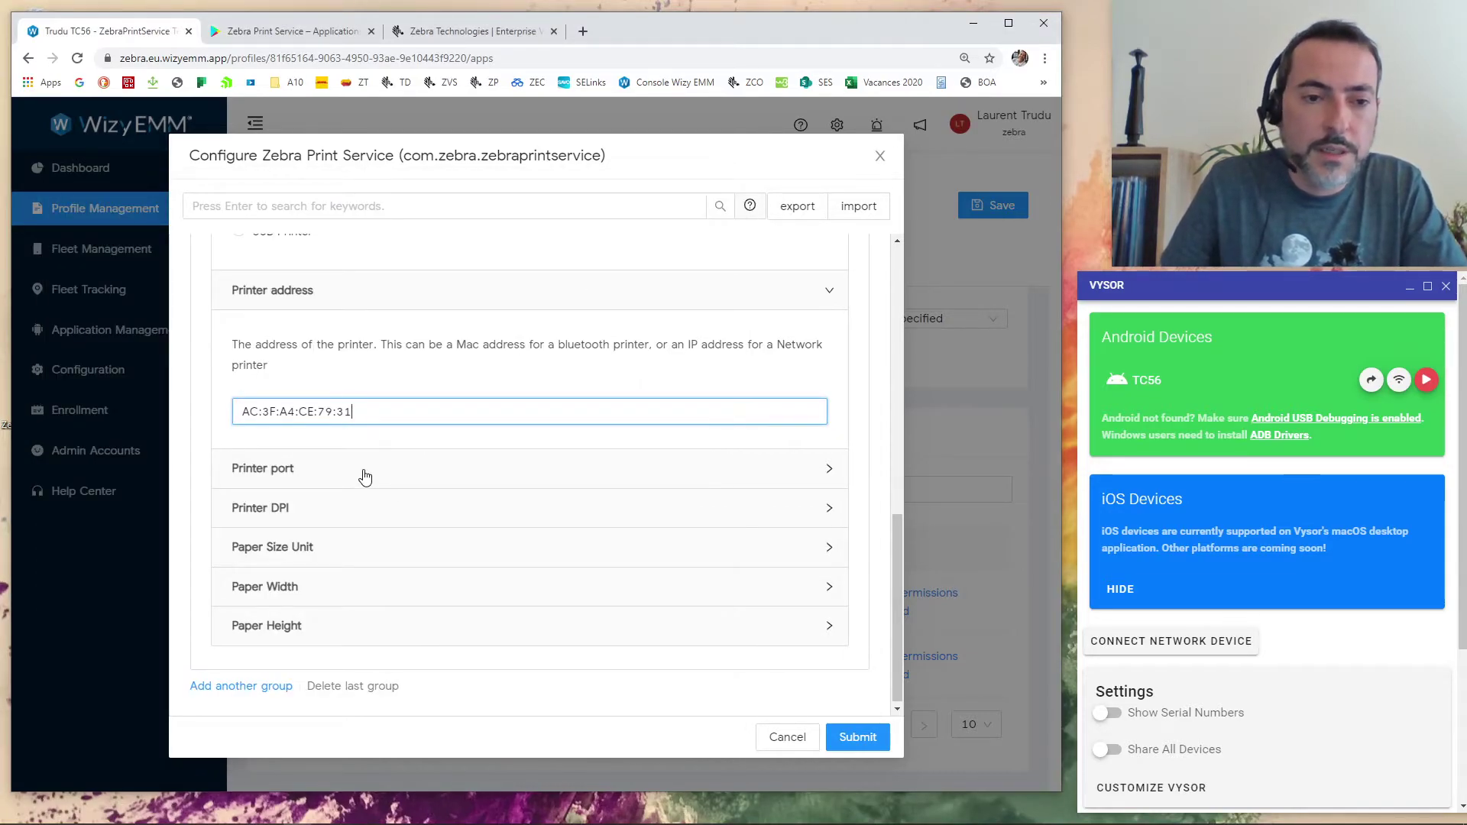
pyautogui.click(364, 477)
pyautogui.scroll(-2, 334, 510)
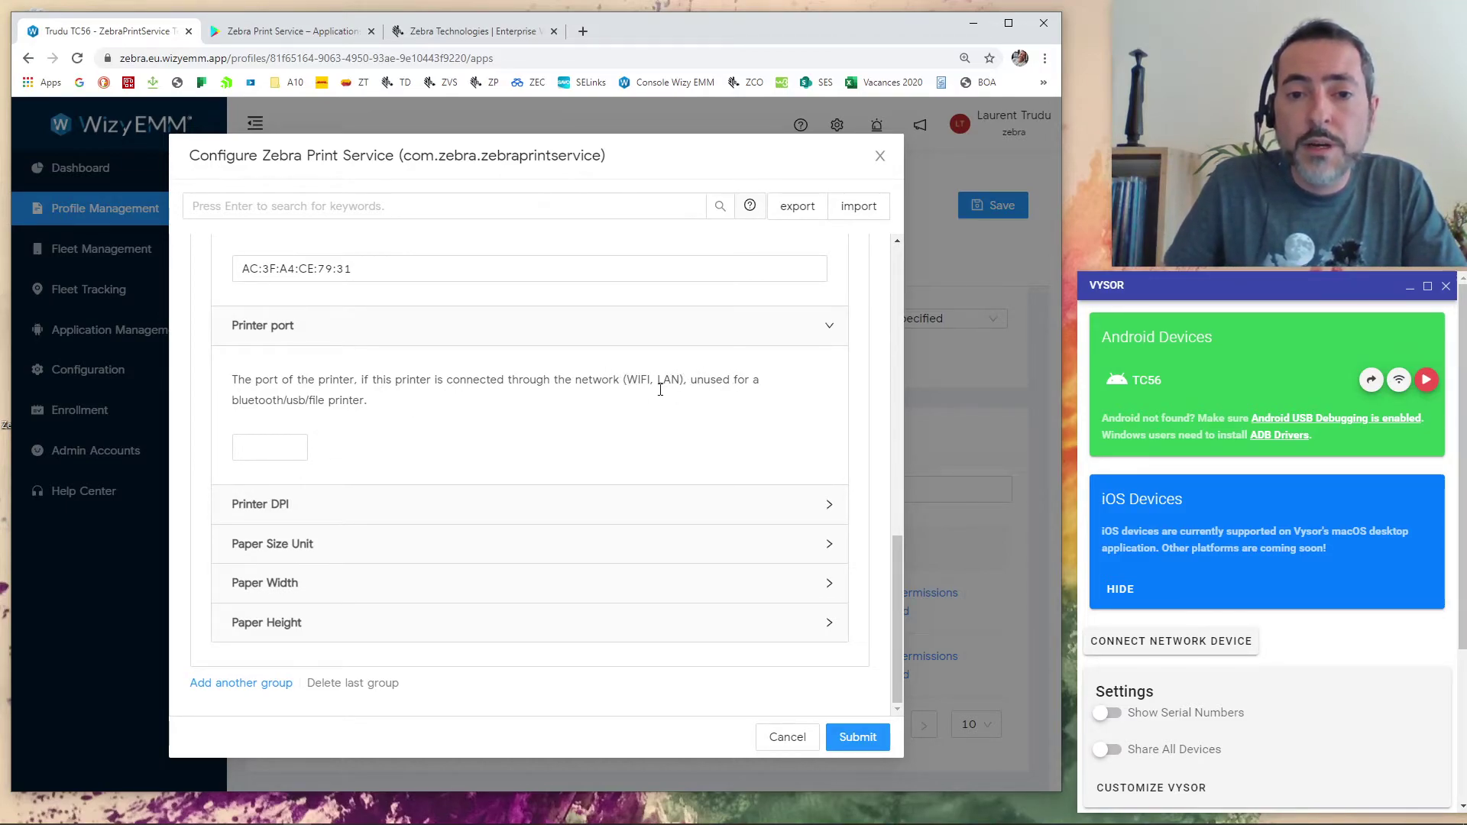
# Step: Set the Lobby Printer's resolution to 203 DPI, leaving the port empty
pyautogui.click(591, 511)
pyautogui.scroll(-3, 591, 511)
pyautogui.click(266, 487)
pyautogui.write('203')
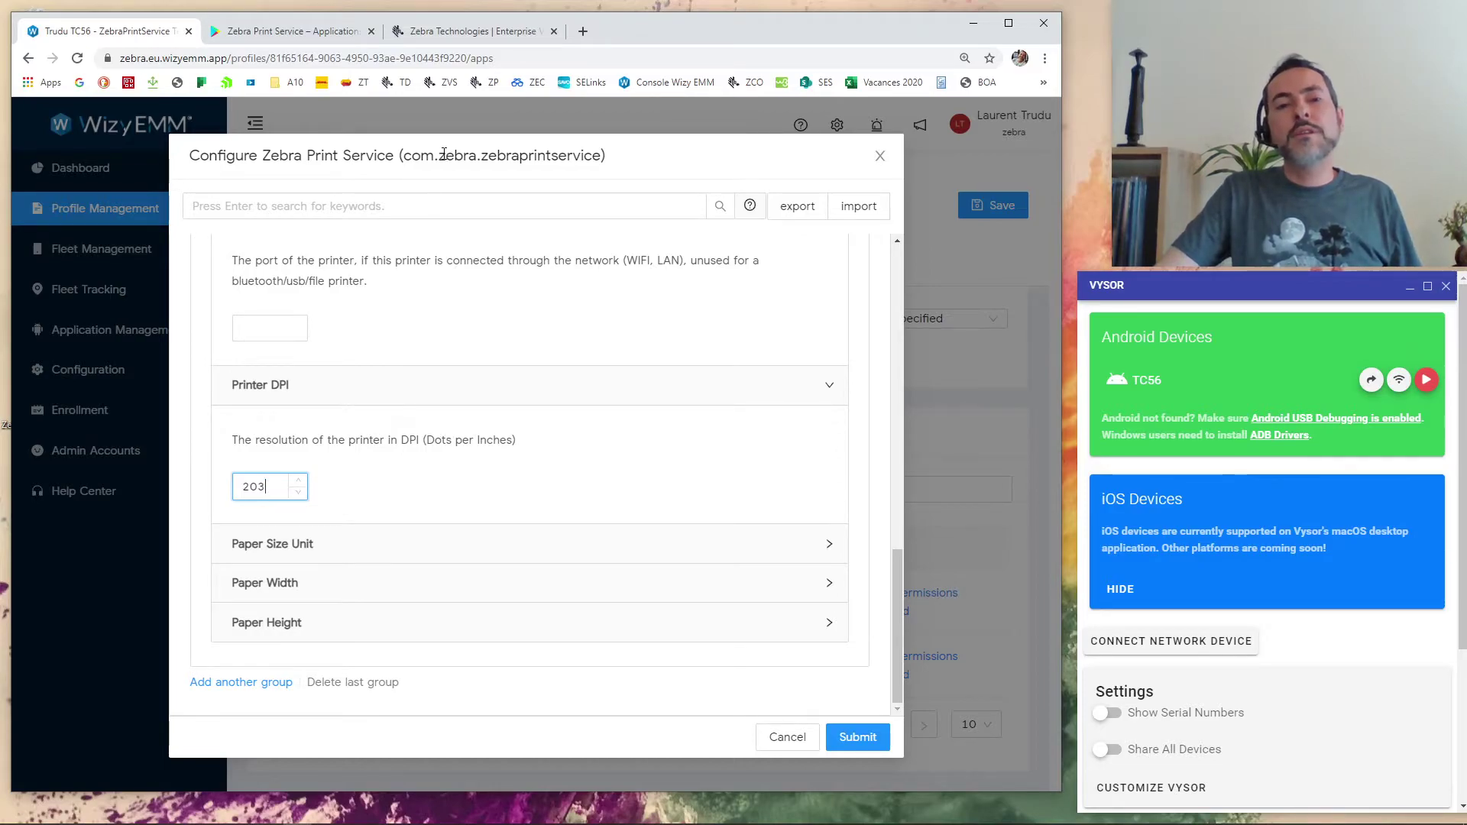
# Step: Search Zebra.com for 'zq' and open the ZQ300 Series Outside The Four Walls spec sheet
pyautogui.click(483, 32)
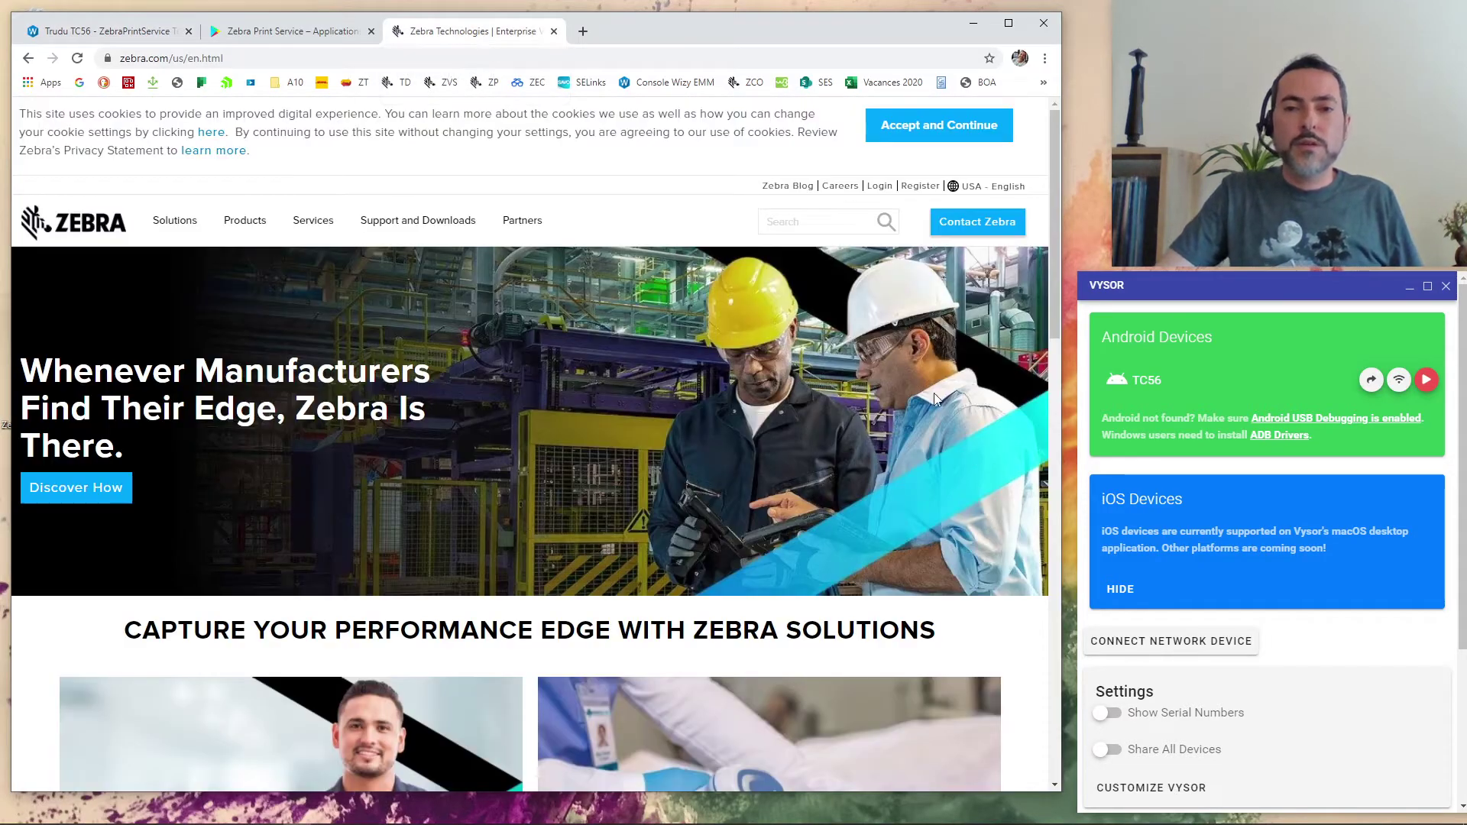
pyautogui.click(830, 219)
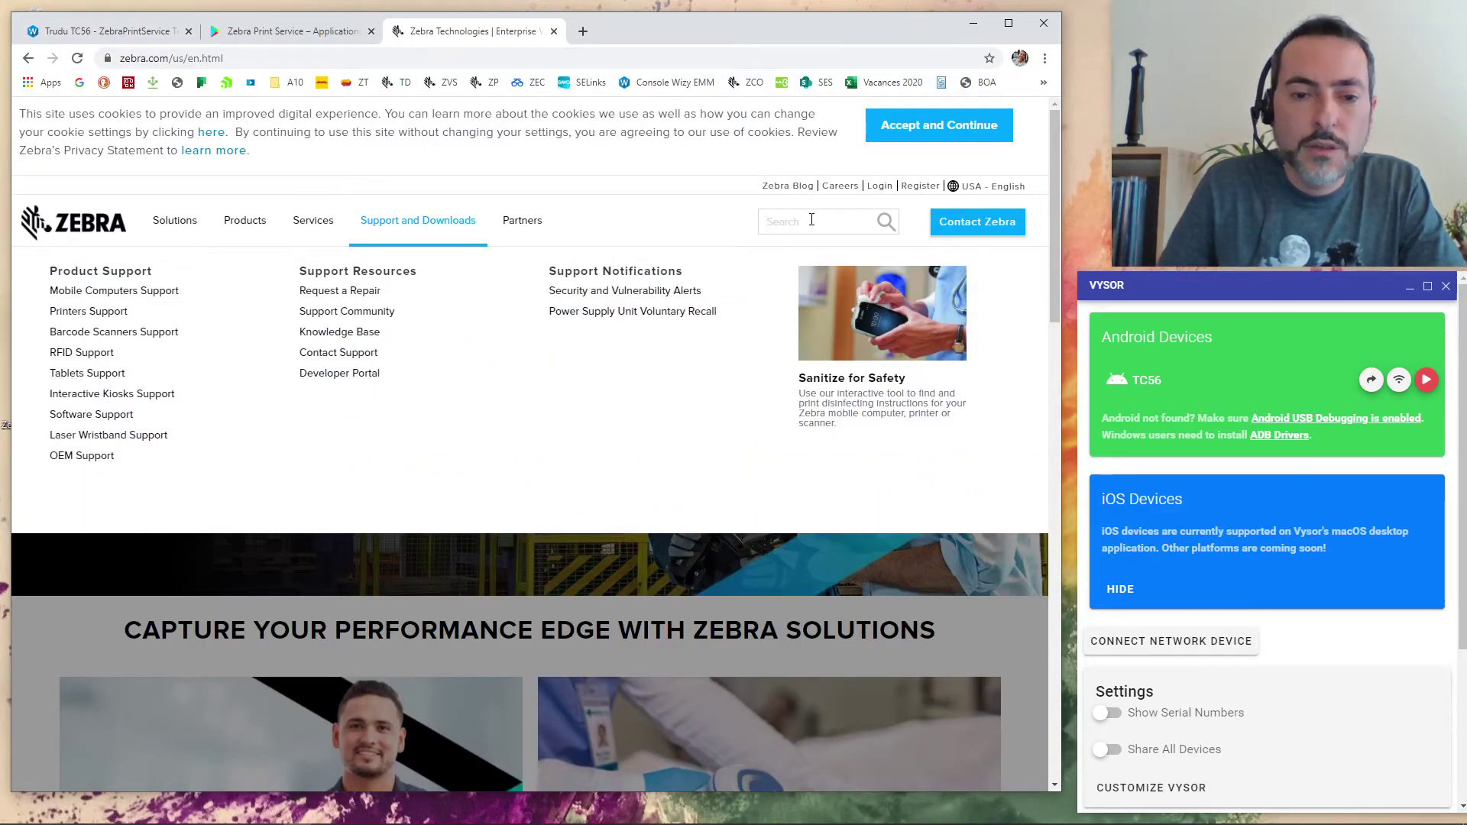
pyautogui.write('zq3')
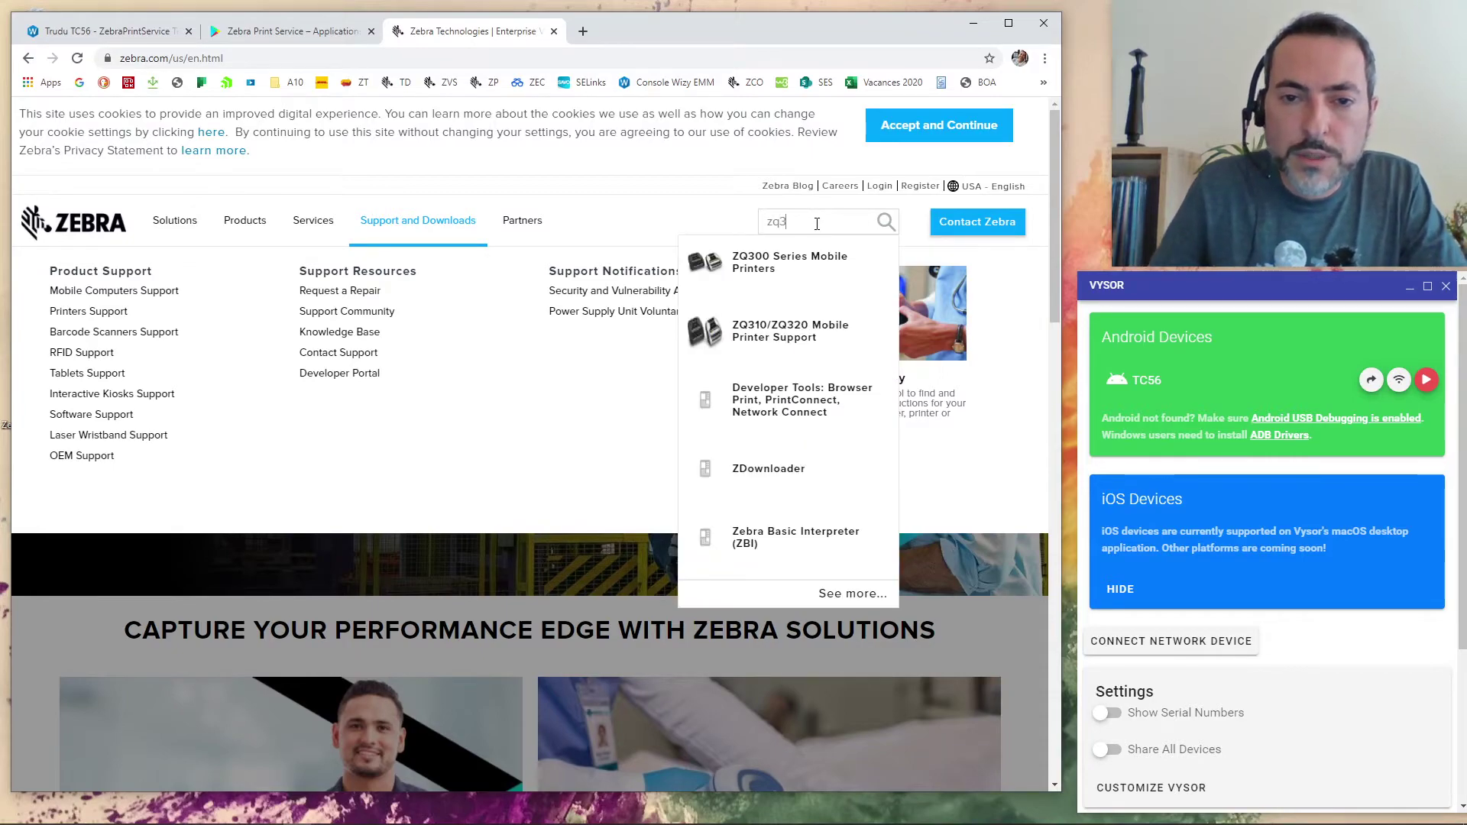
pyautogui.click(770, 264)
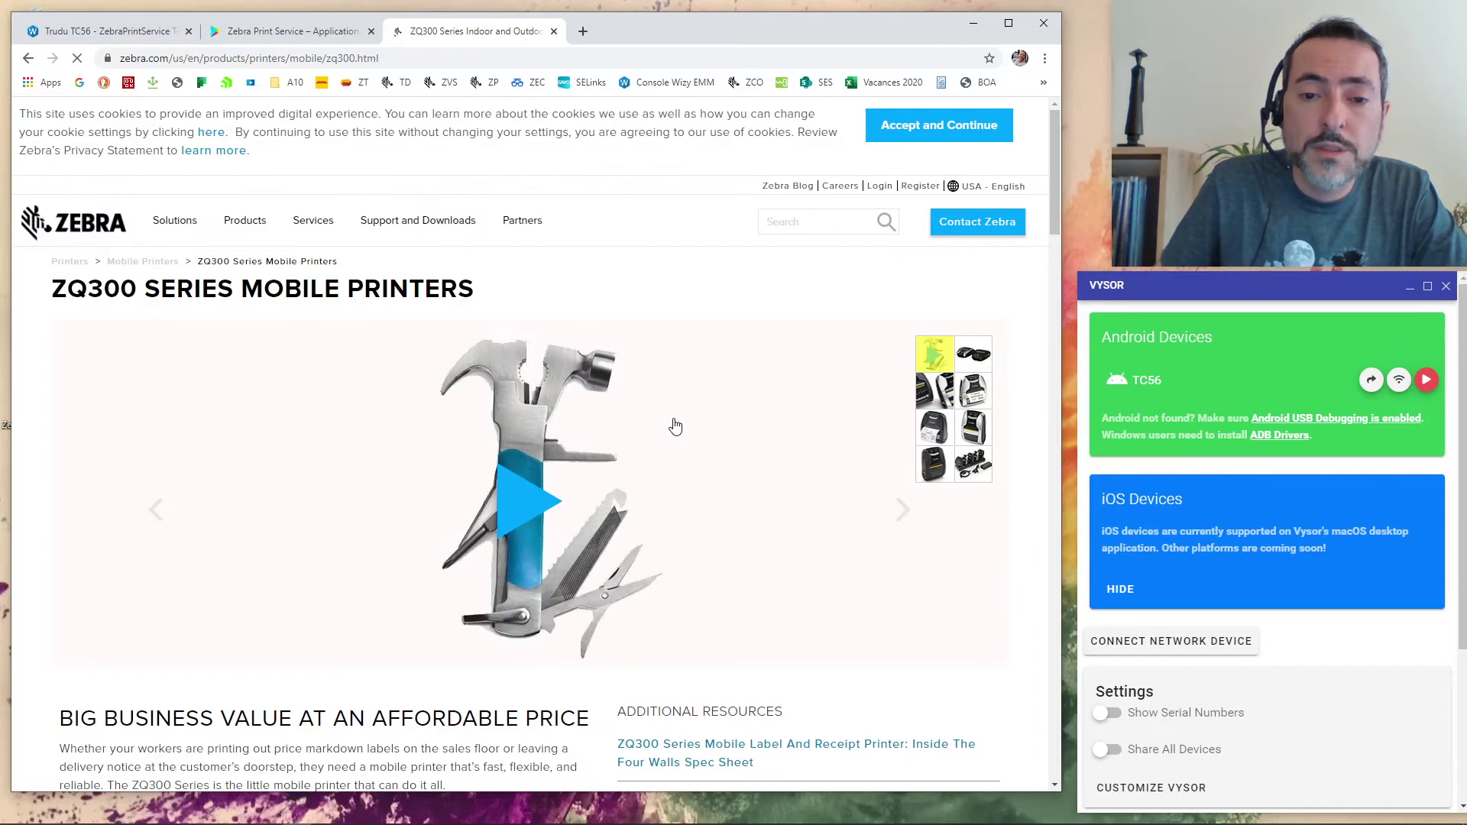
pyautogui.scroll(-4, 680, 428)
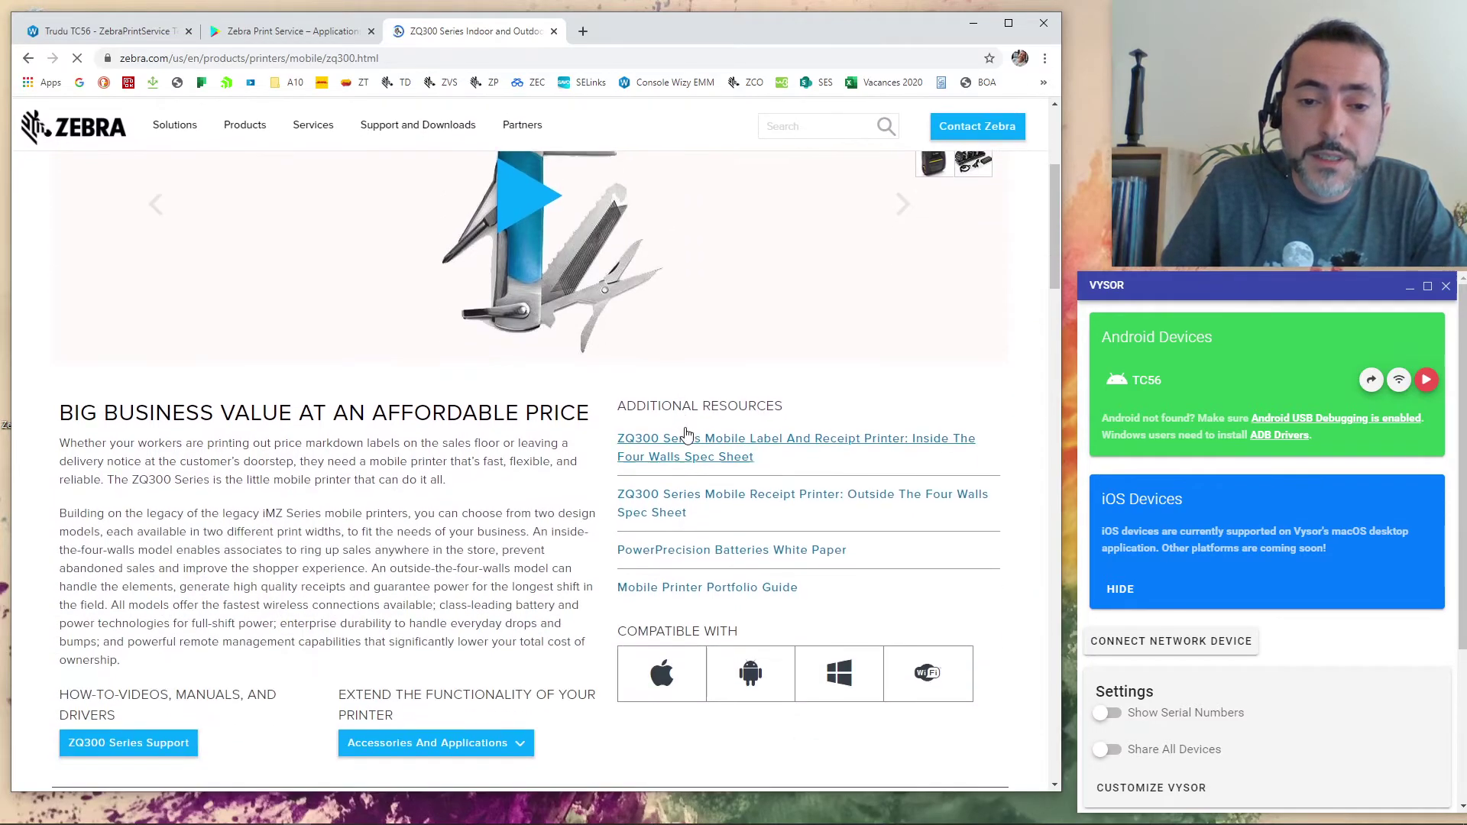
pyautogui.click(673, 514)
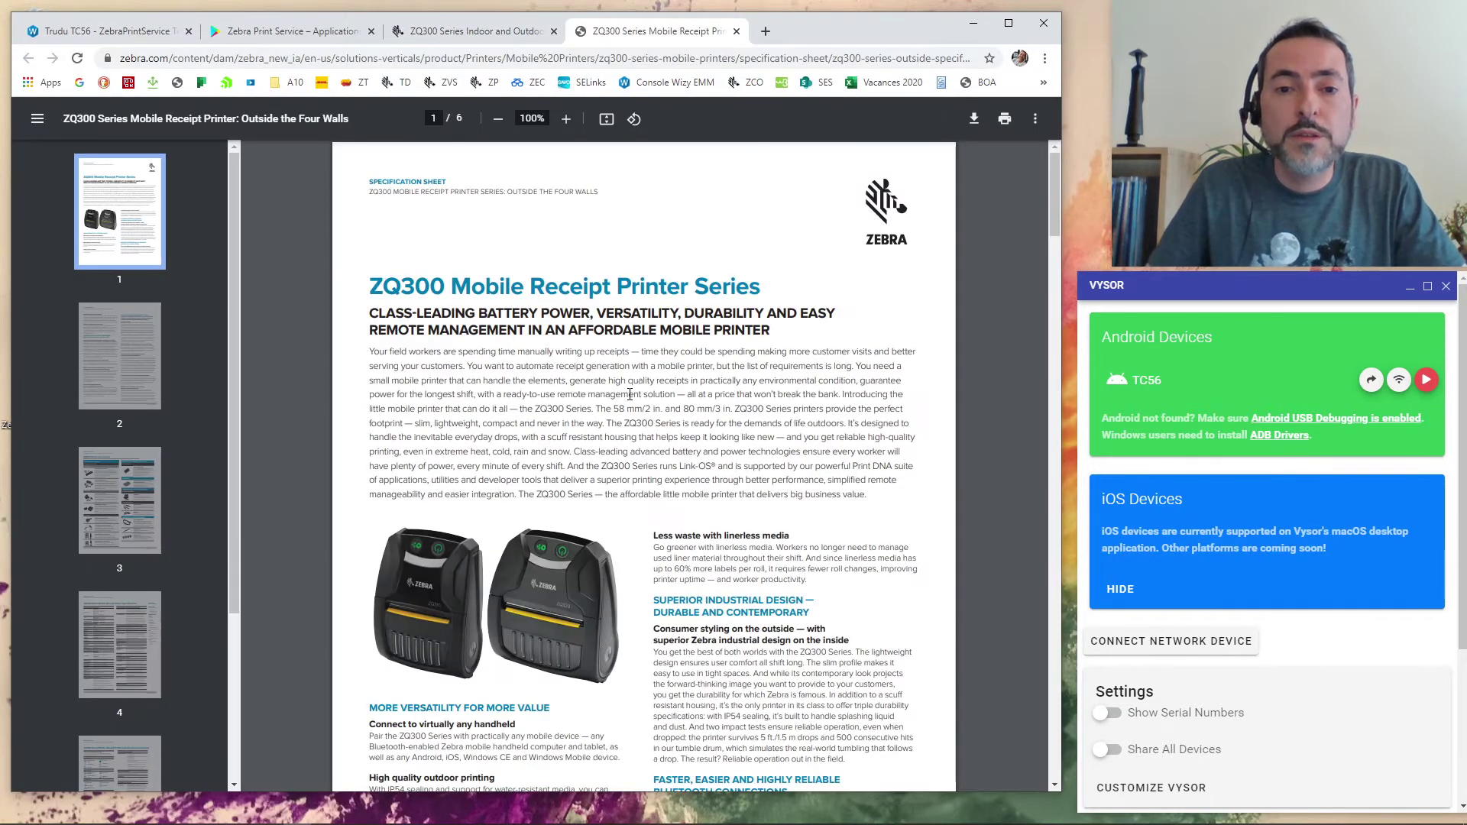
# Step: Find and highlight 203 dpi resolution and ZQ320 media width 3.15 in. on page 4
pyautogui.scroll(-20, 644, 410)
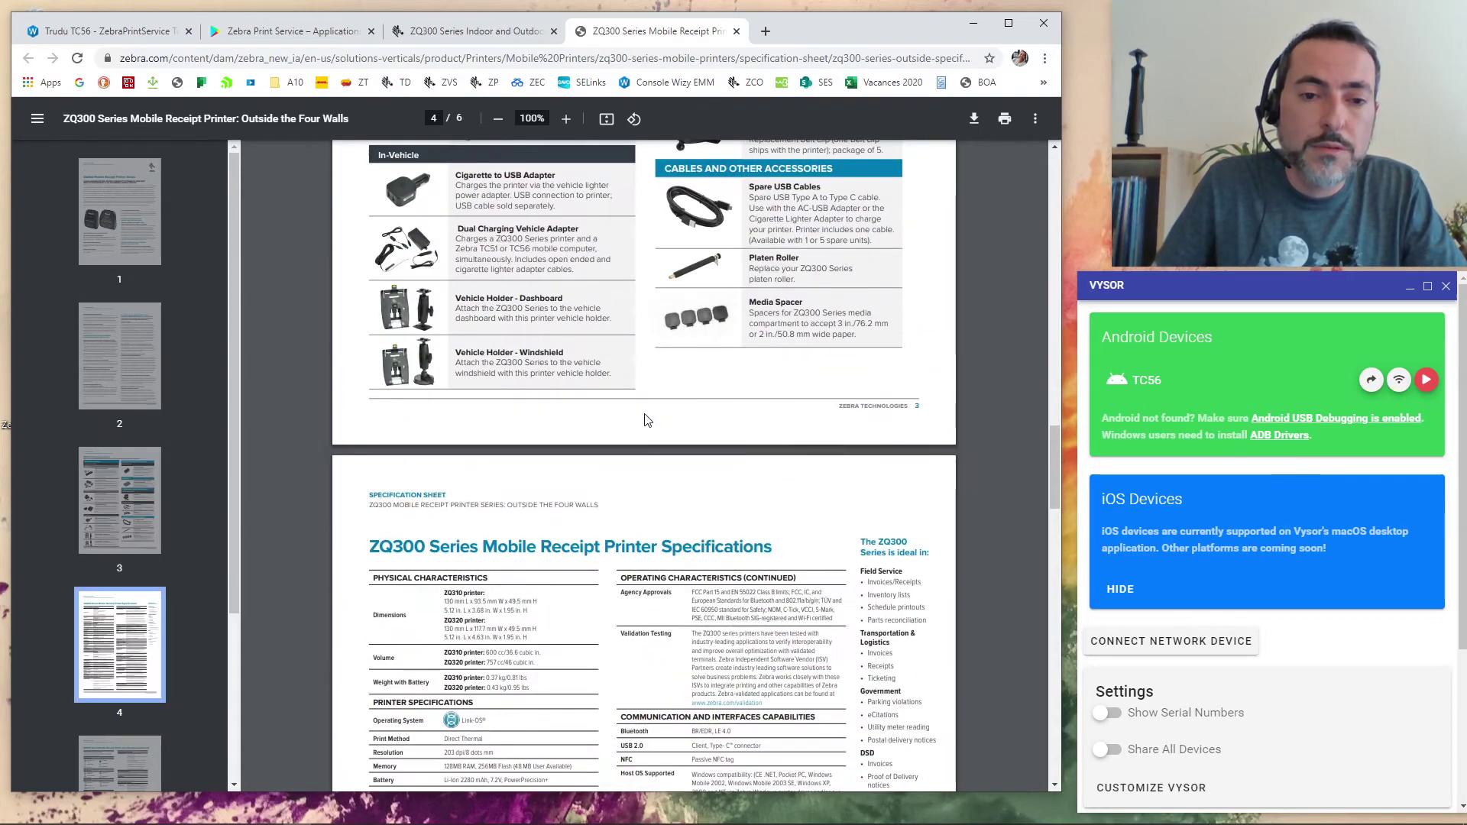
pyautogui.scroll(2, 649, 419)
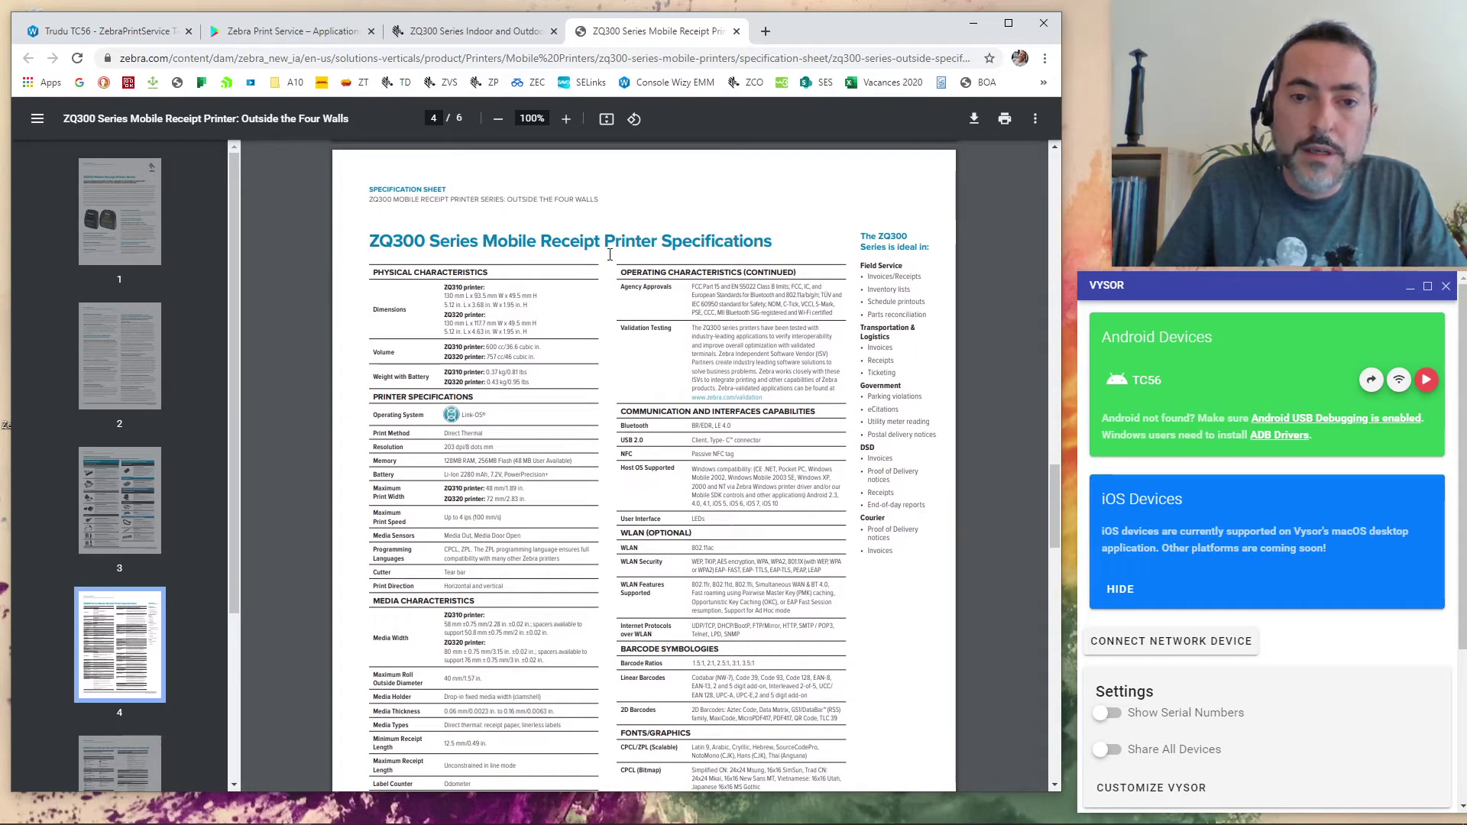
pyautogui.scroll(-1, 707, 247)
pyautogui.scroll(3, 573, 529)
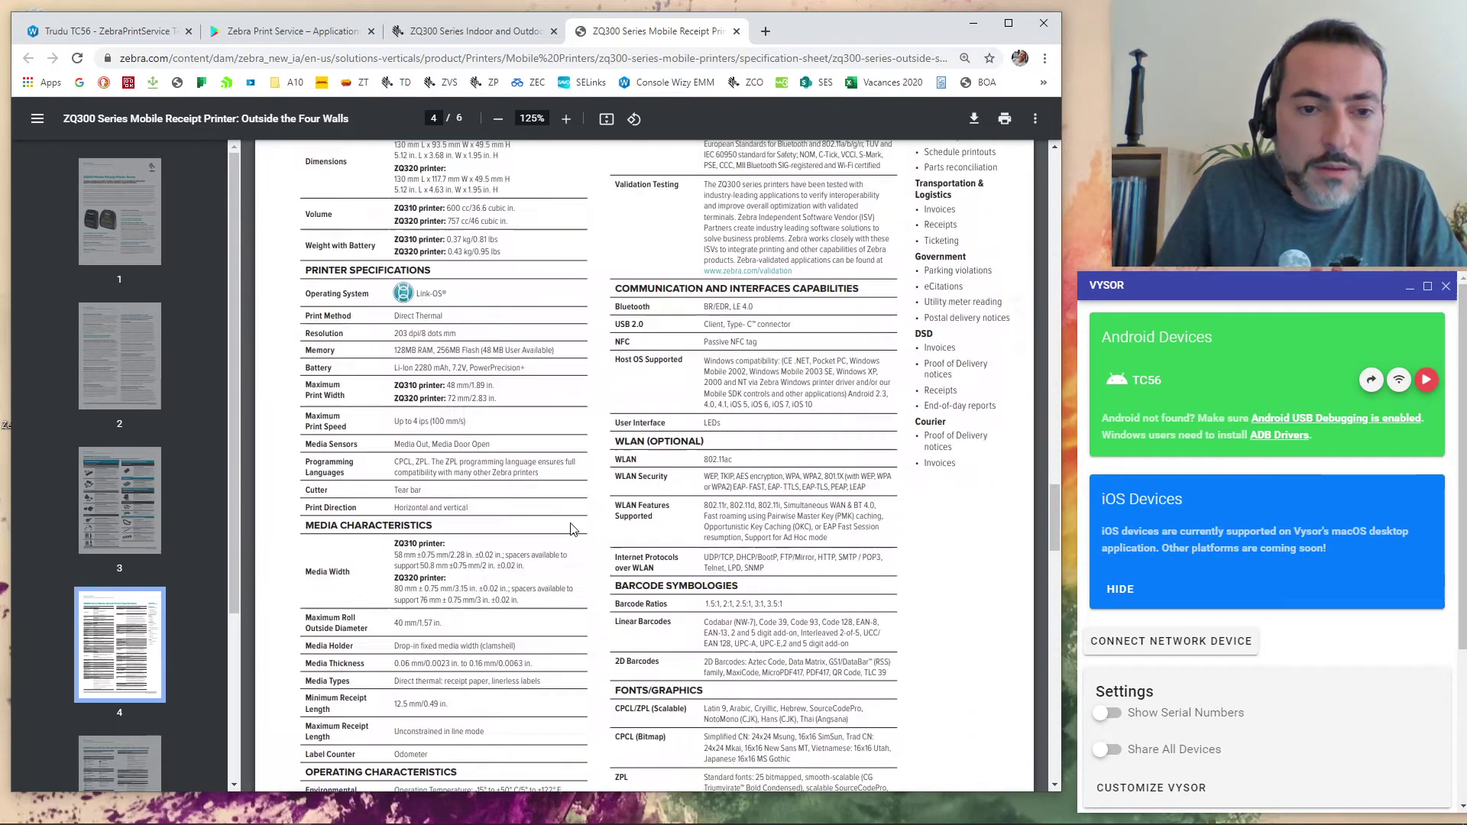
pyautogui.scroll(1, 572, 529)
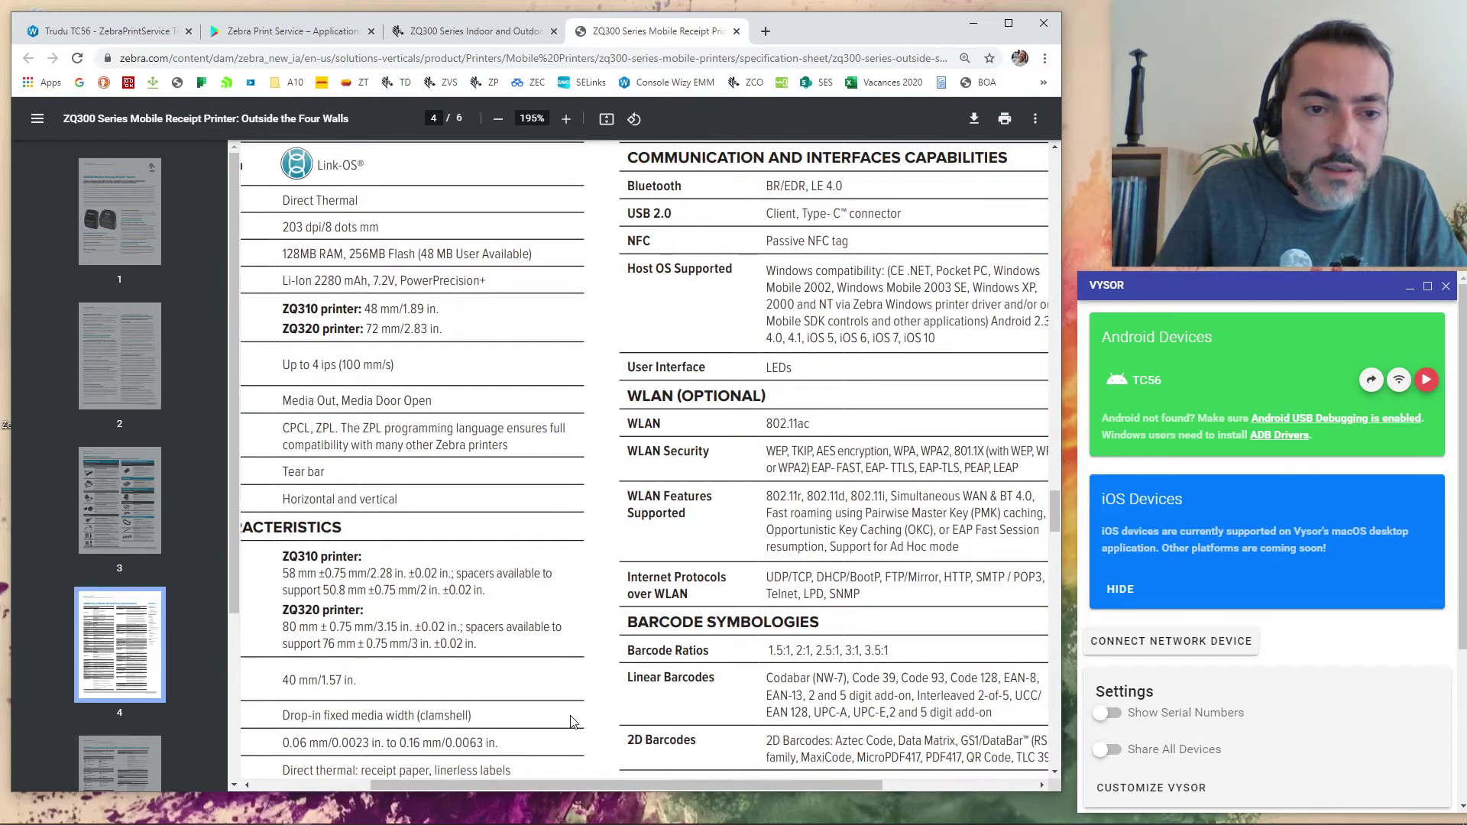
pyautogui.moveTo(710, 788); pyautogui.dragTo(593, 788)
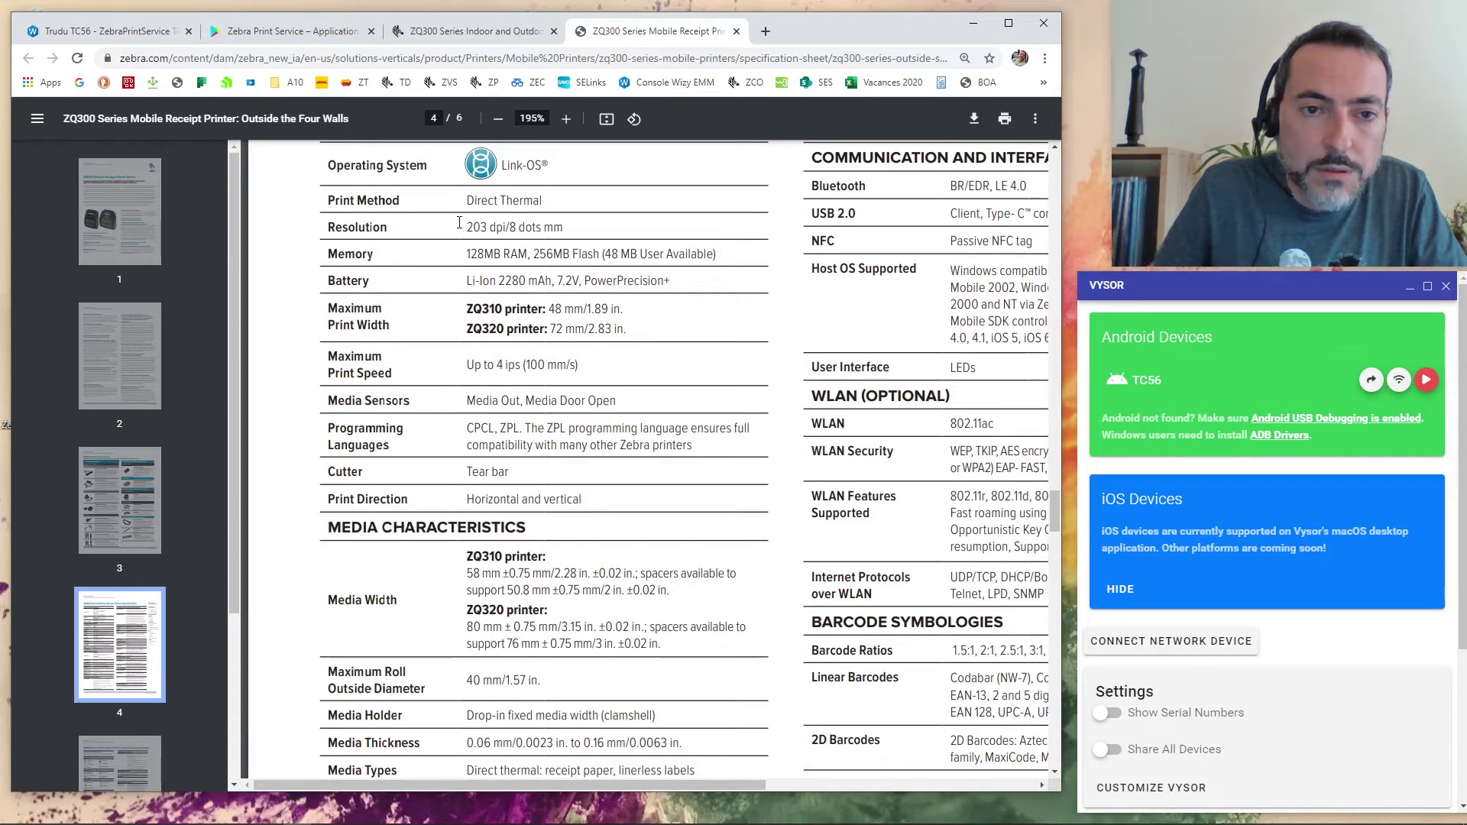
pyautogui.moveTo(468, 227); pyautogui.dragTo(505, 231)
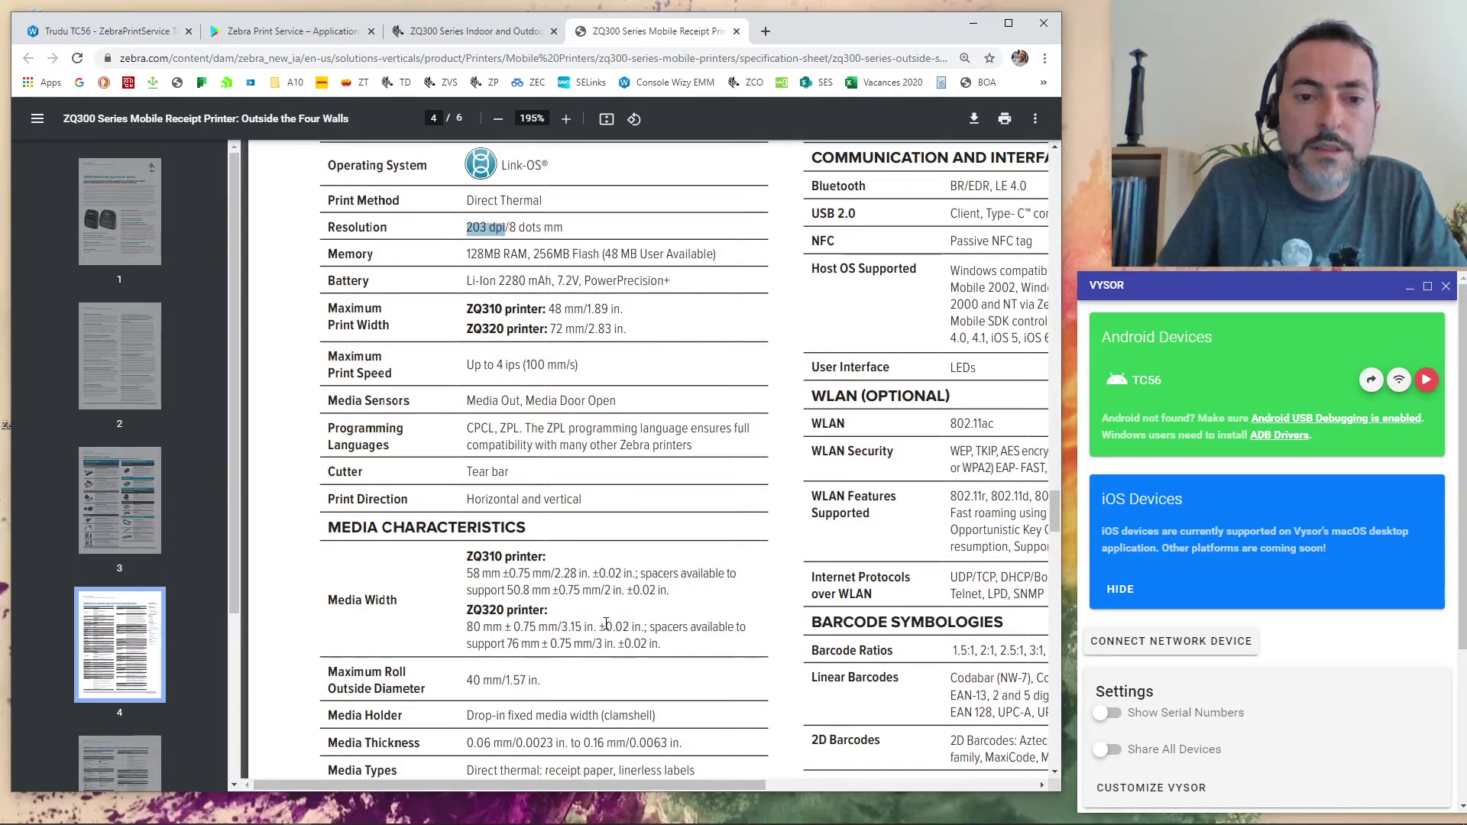
pyautogui.scroll(-1, 595, 616)
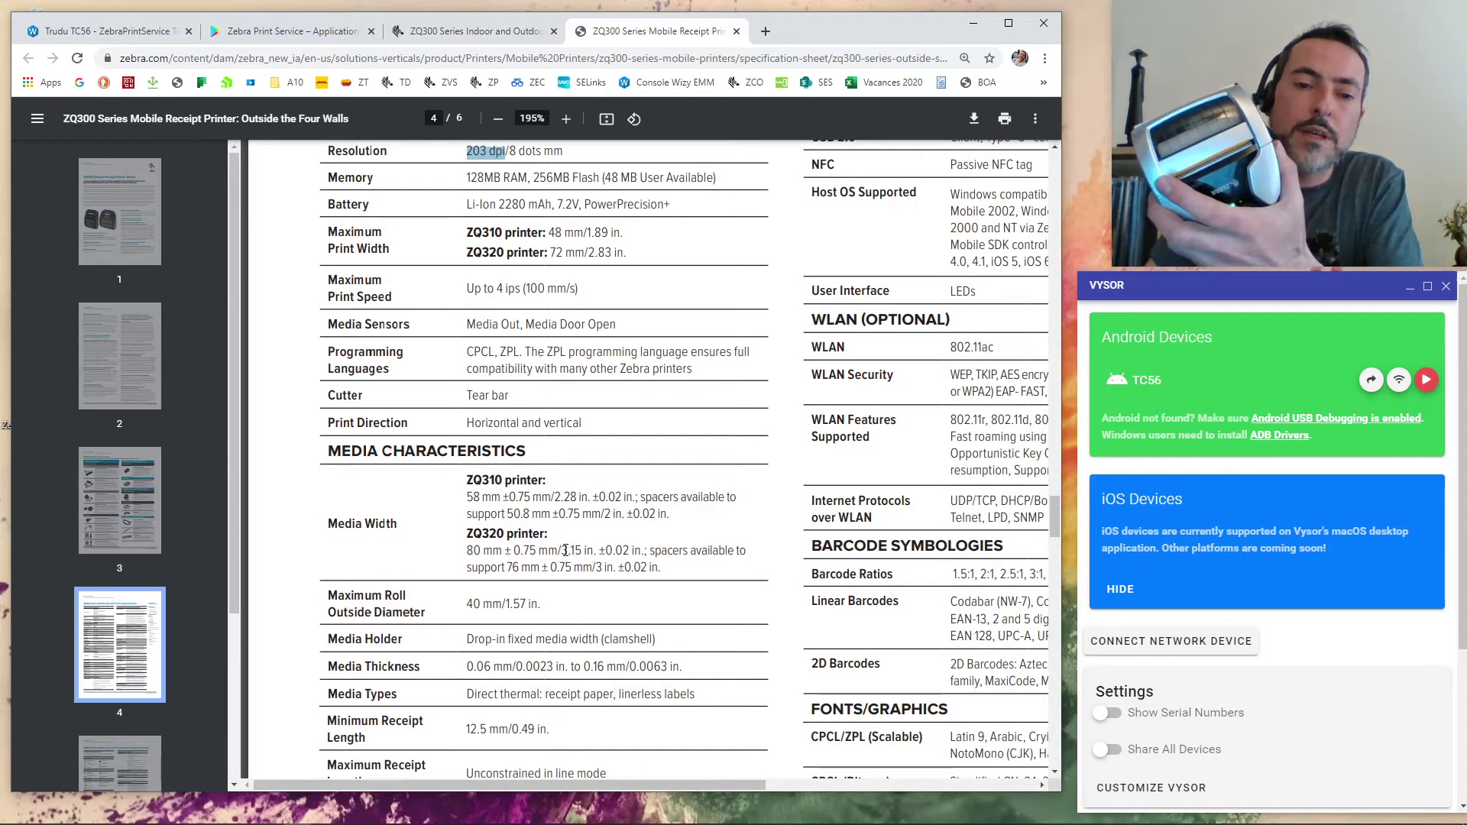
pyautogui.moveTo(558, 551); pyautogui.dragTo(581, 550)
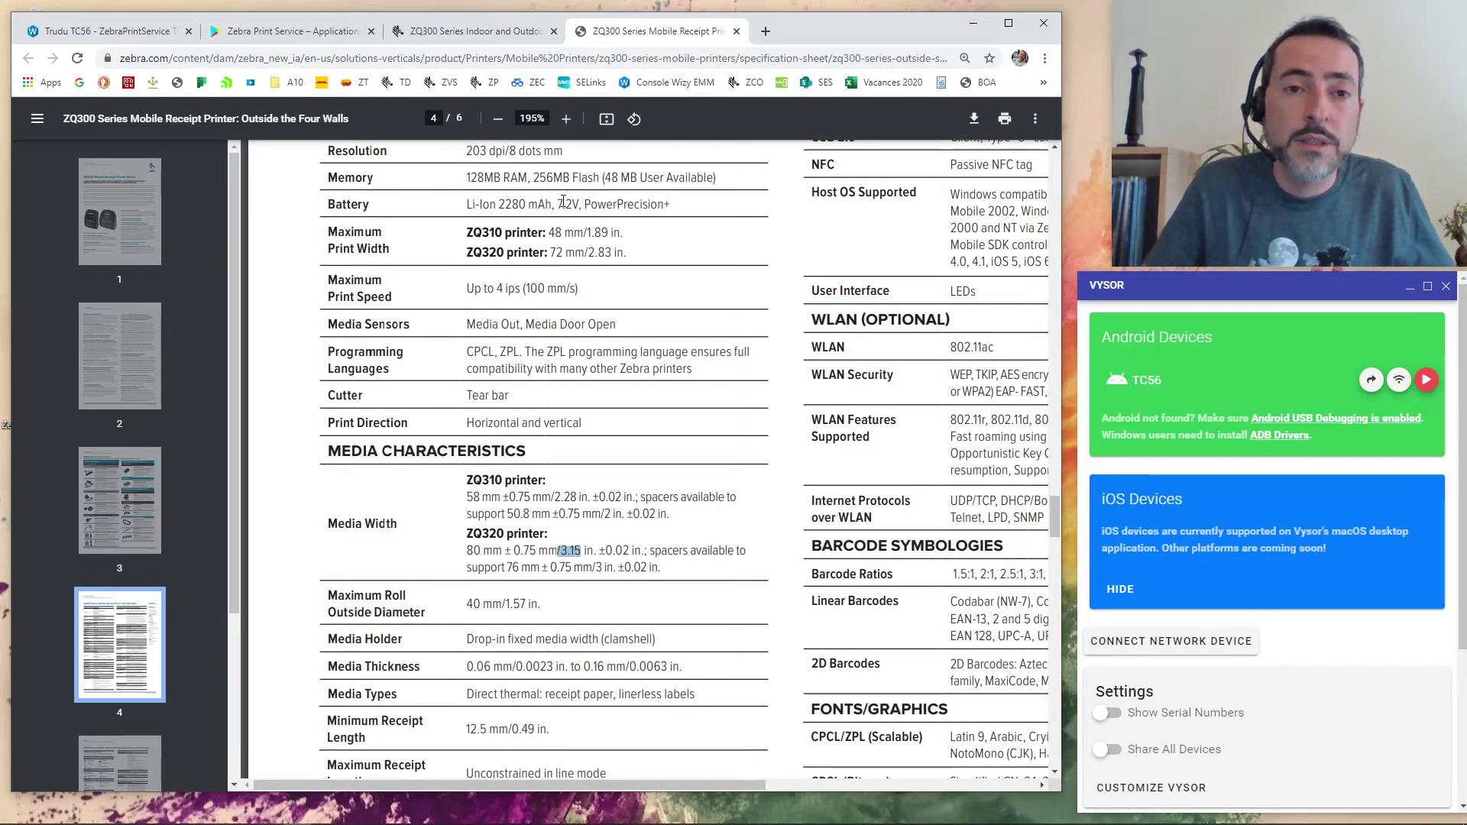
# Step: Back in WizyEMM, set the Lobby Printer's paper unit to inches and width to 3.15
pyautogui.click(137, 30)
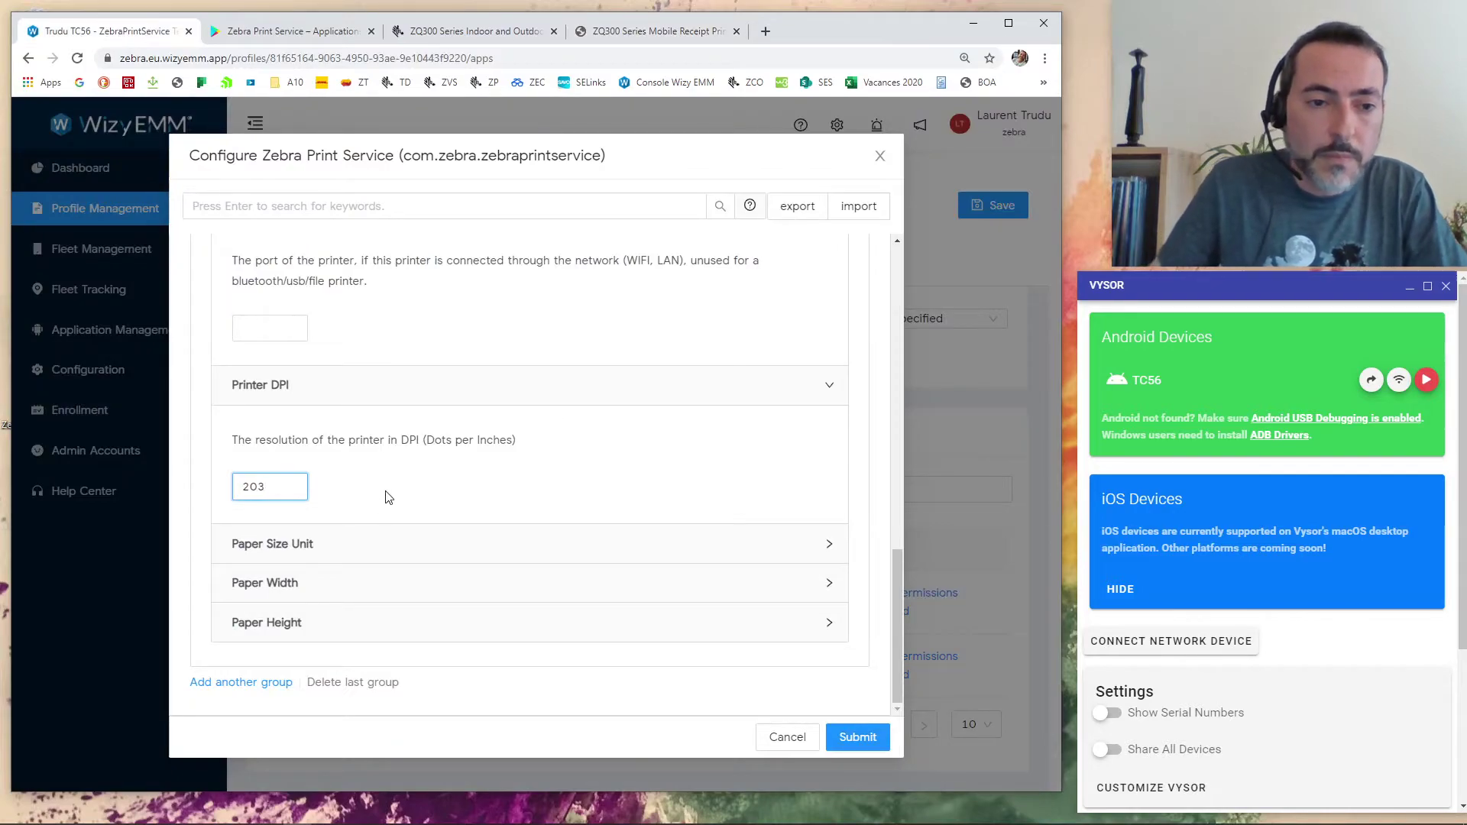
pyautogui.click(369, 545)
pyautogui.scroll(-2, 367, 608)
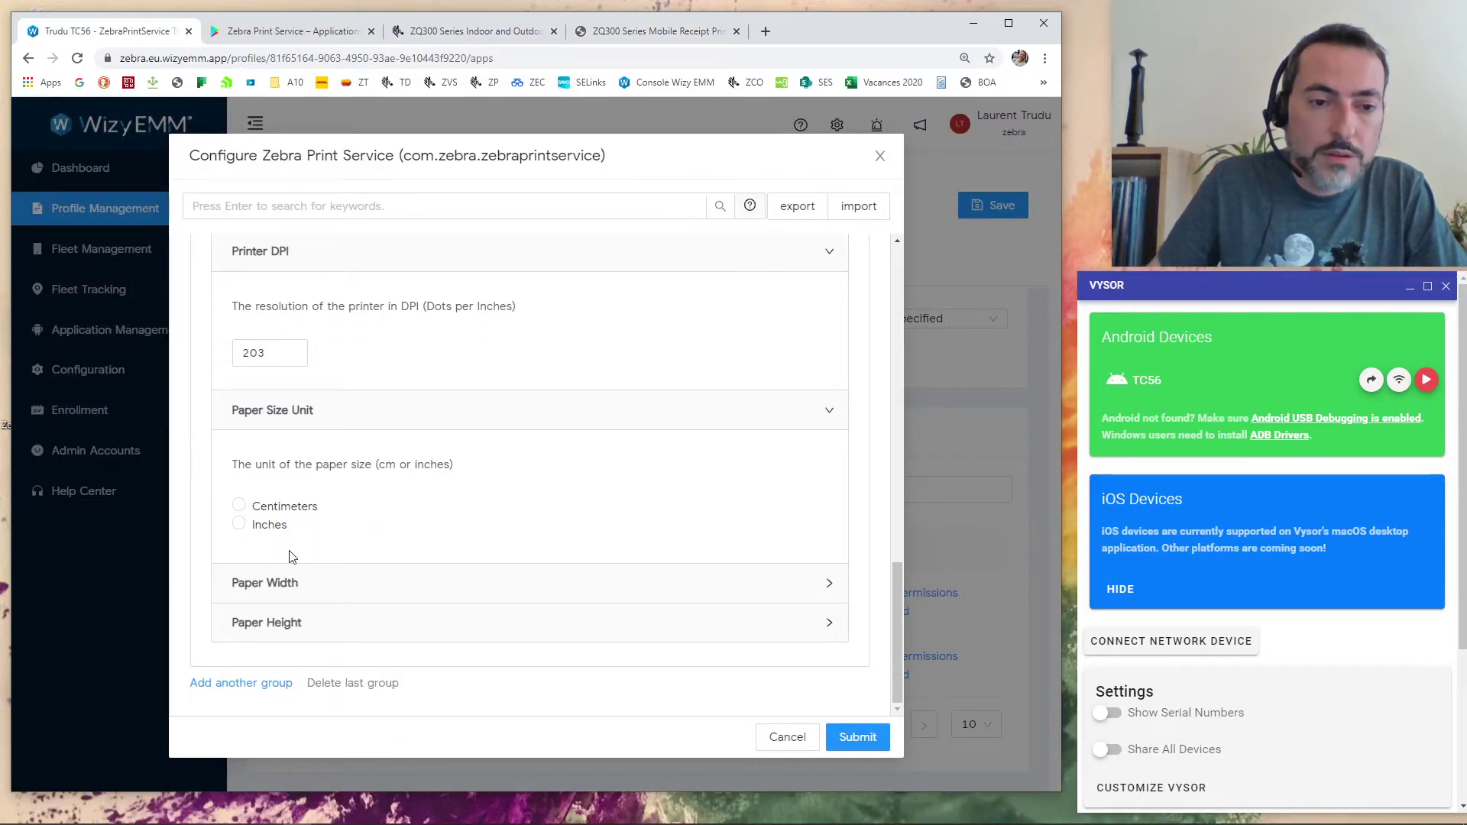
pyautogui.click(239, 524)
pyautogui.click(347, 594)
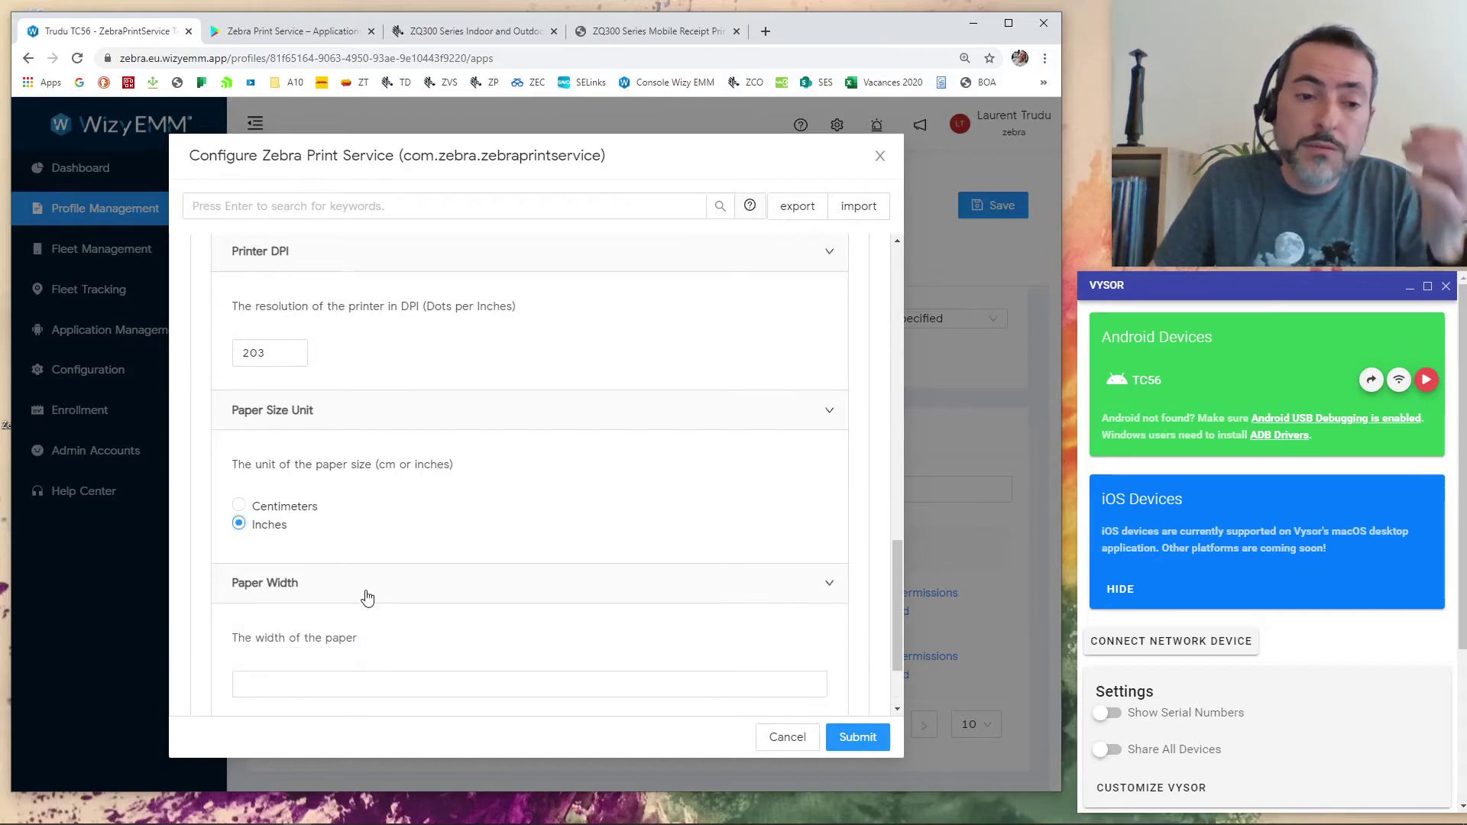
pyautogui.scroll(-2, 367, 596)
pyautogui.click(367, 564)
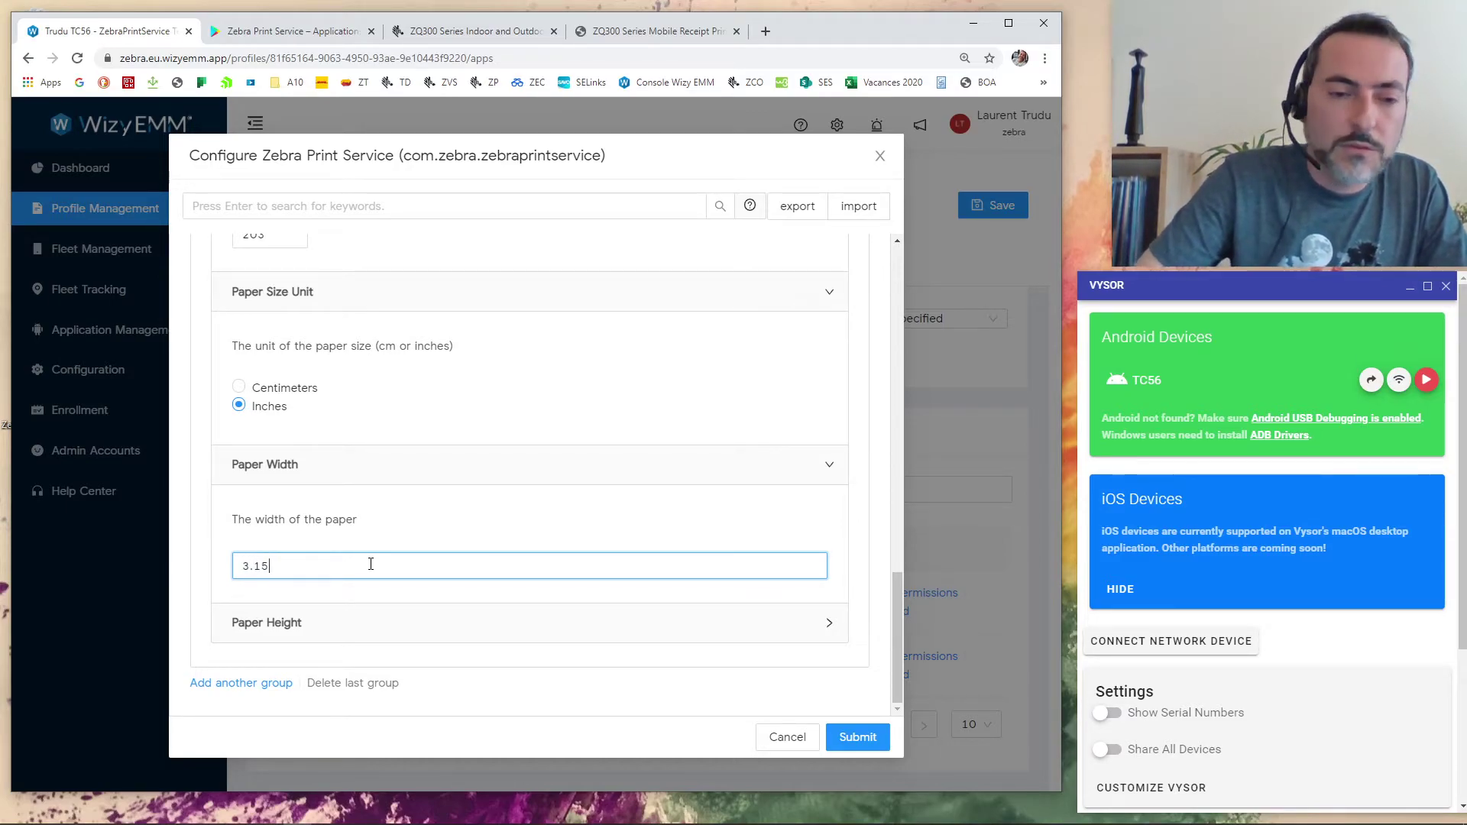
# Step: Set paper height to 5 and review the printer name, Bluetooth connection and MAC address
pyautogui.click(300, 640)
pyautogui.scroll(-2, 387, 616)
pyautogui.click(328, 605)
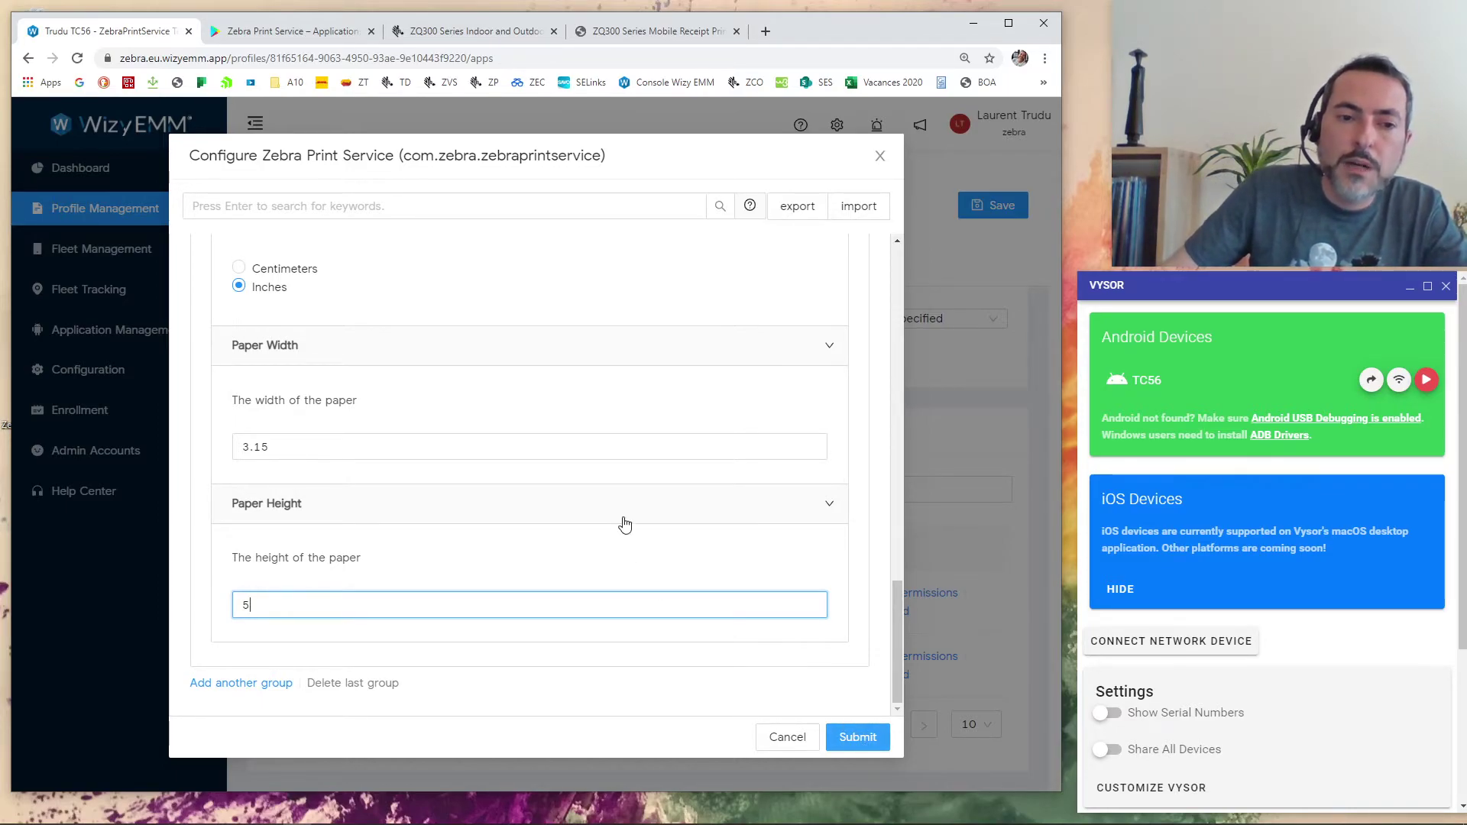
pyautogui.scroll(10, 622, 525)
pyautogui.scroll(6, 628, 538)
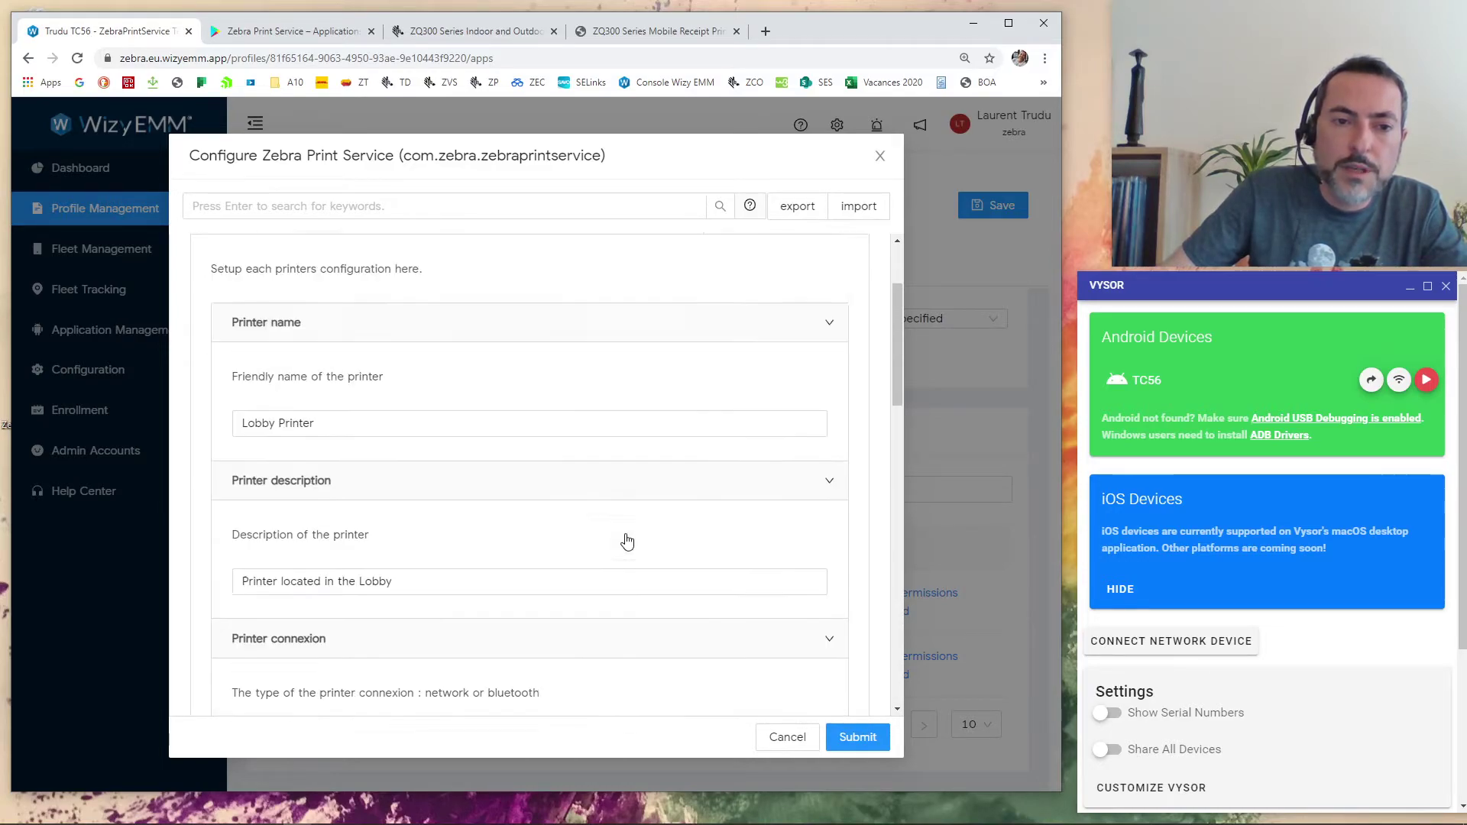
pyautogui.scroll(-2, 626, 544)
pyautogui.scroll(-1, 625, 544)
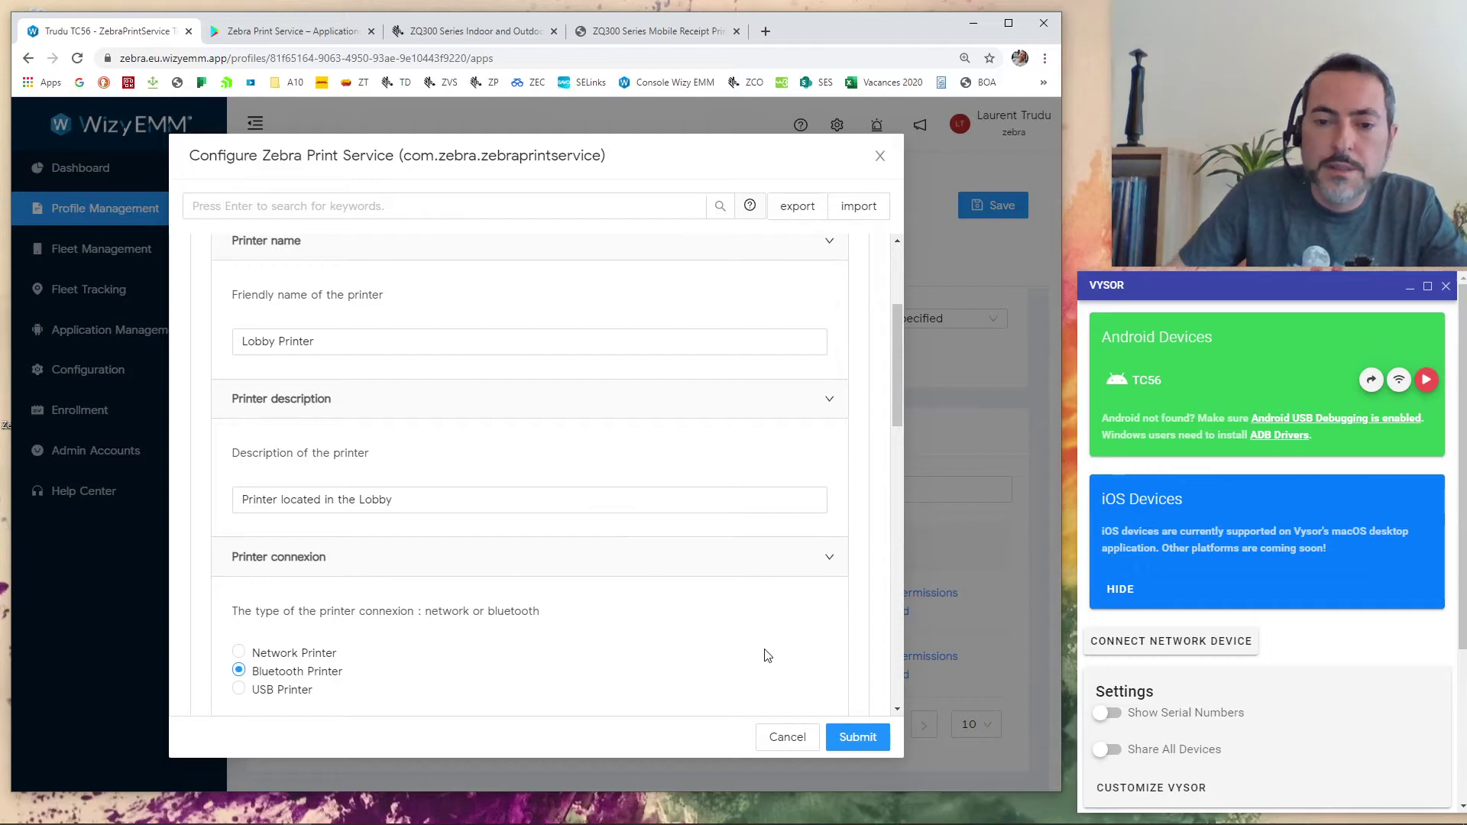
pyautogui.scroll(-3, 764, 642)
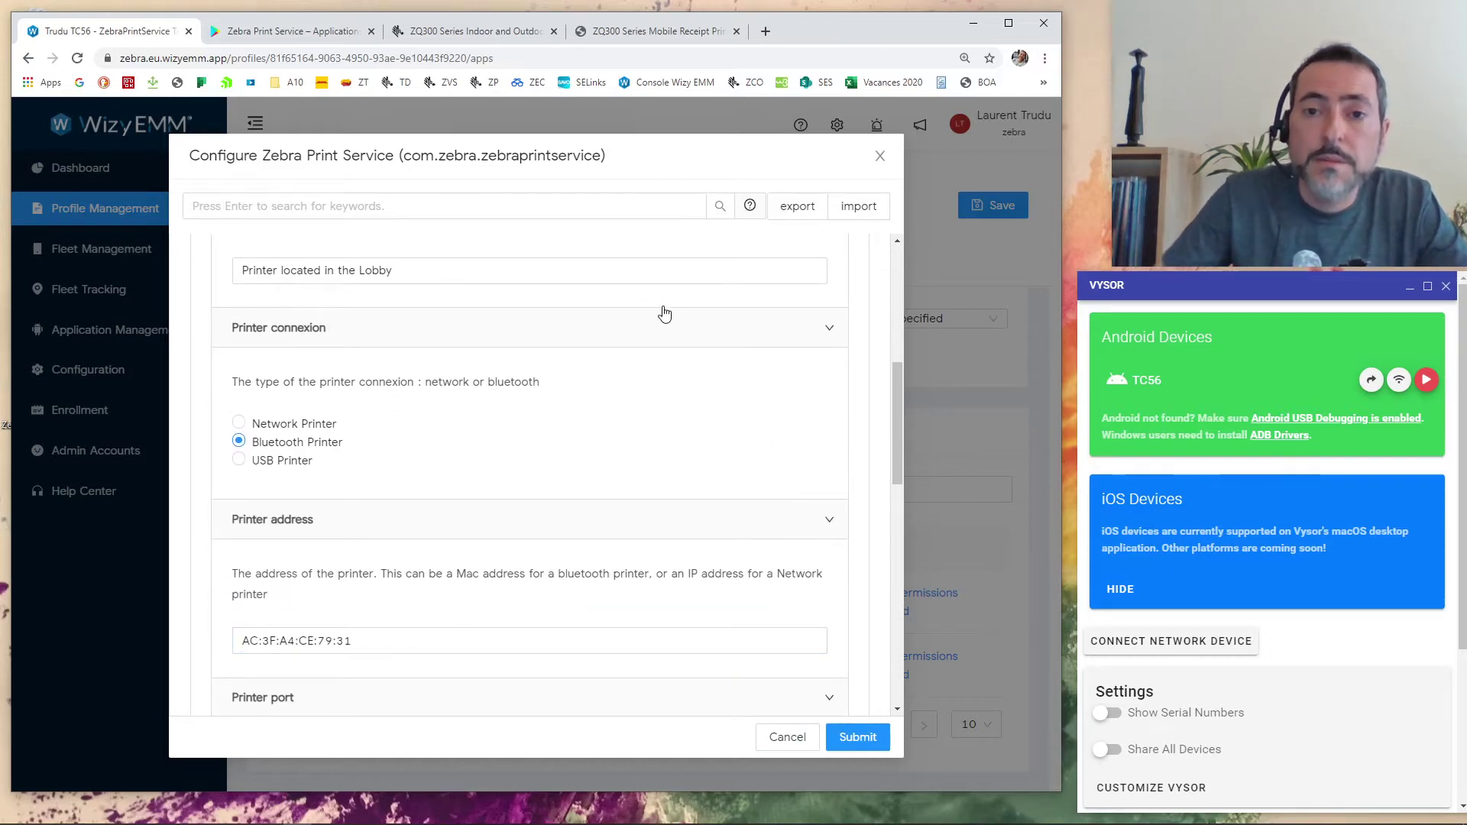
# Step: Import com-zebra-zebraprintservice.json into the Zebra Print Service configuration
pyautogui.click(868, 207)
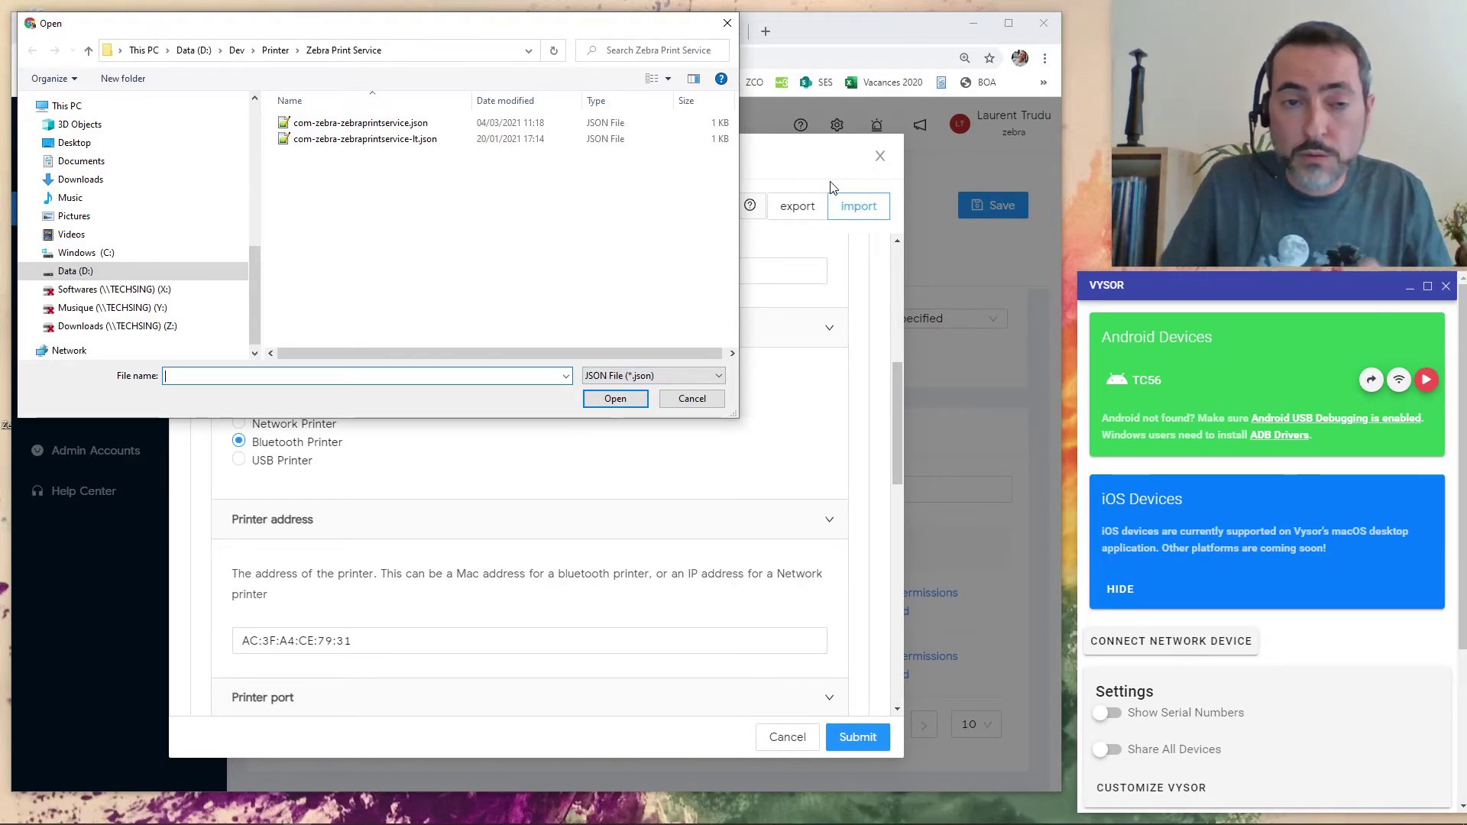
pyautogui.doubleClick(397, 125)
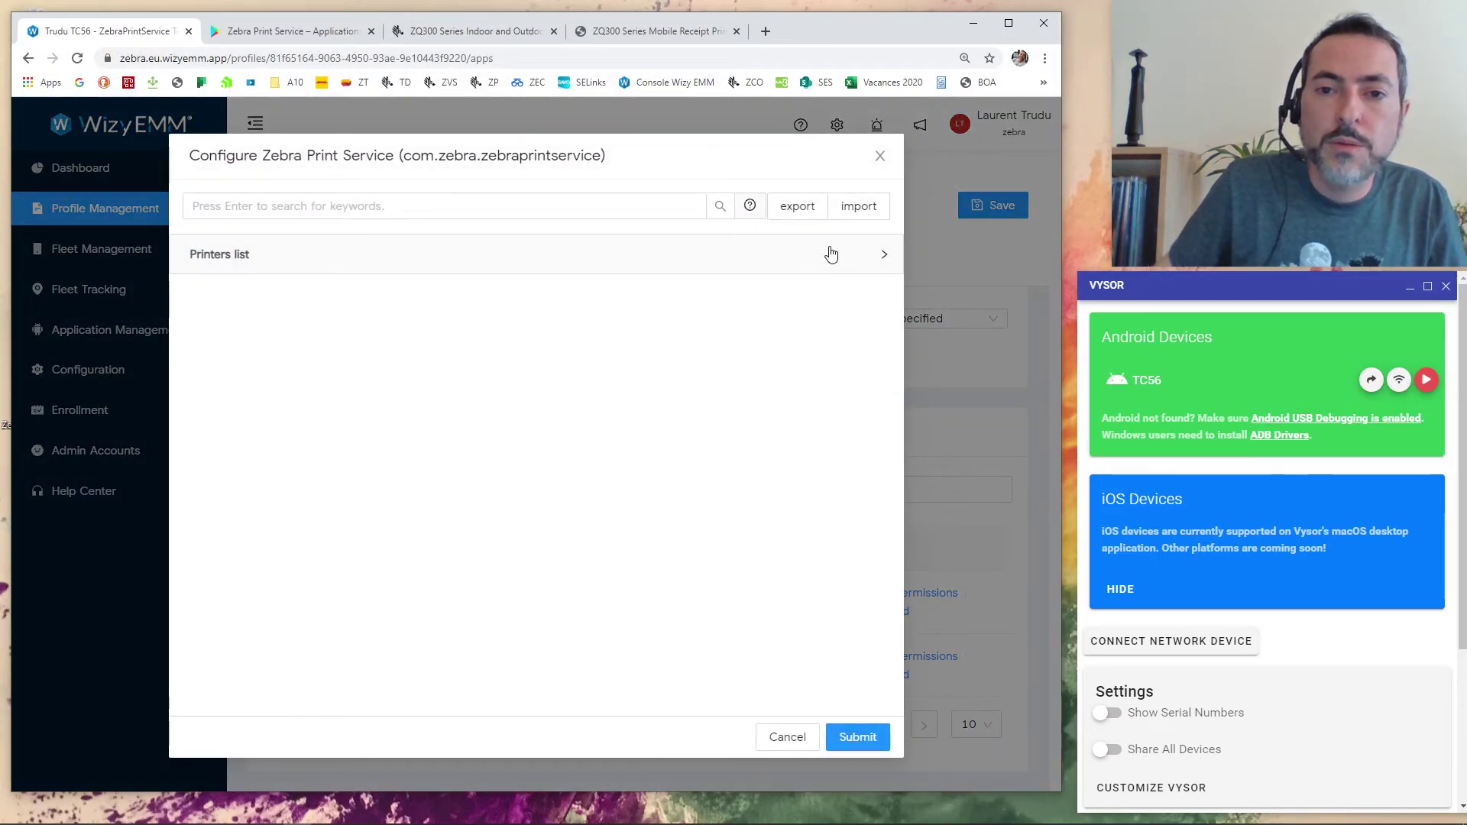
# Step: Expand the Printers list and inspect the first printer's name and description, ZQ320BT Logistic Loc1
pyautogui.click(585, 260)
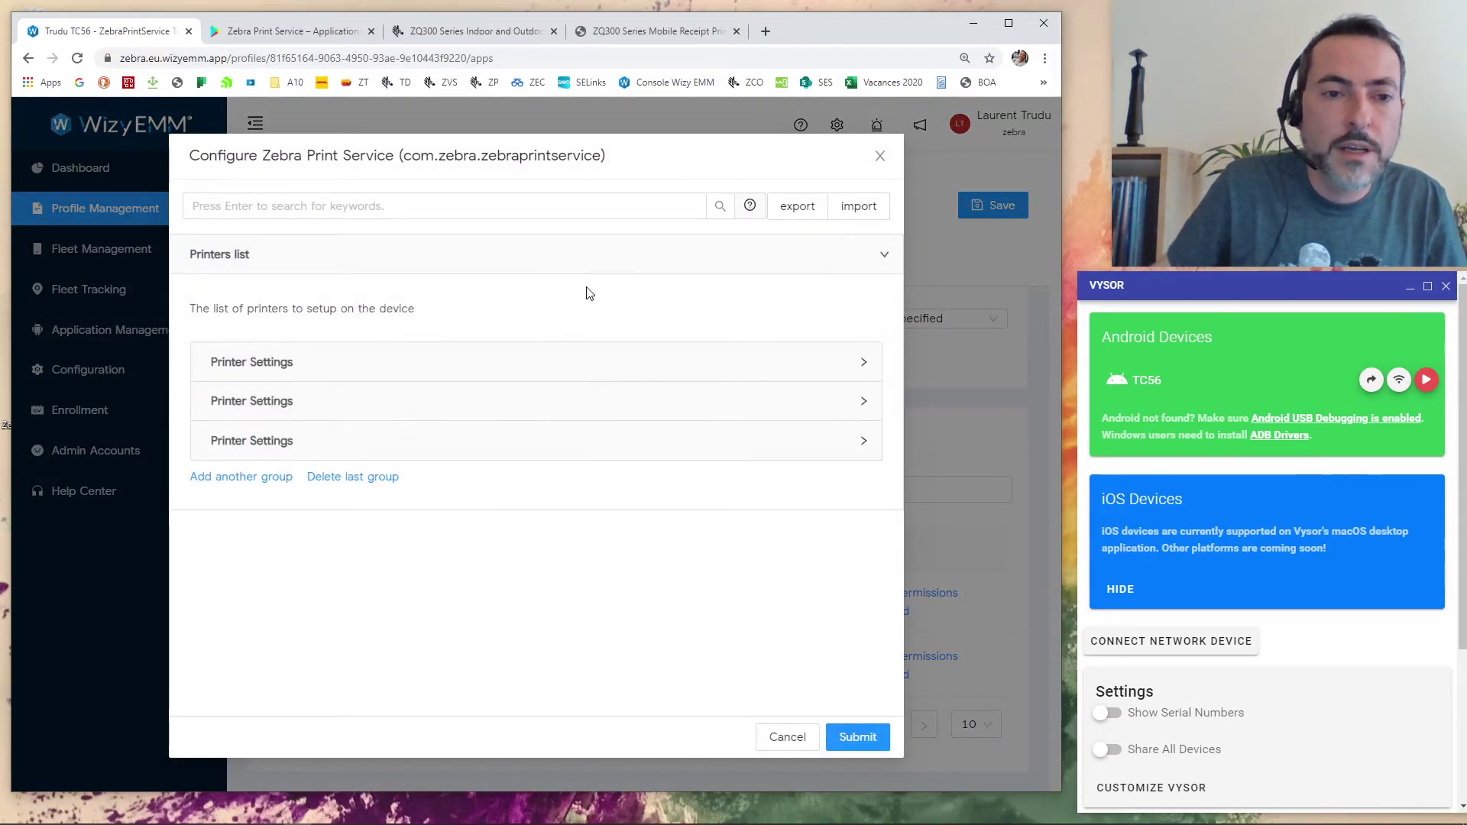
pyautogui.click(463, 366)
pyautogui.scroll(-2, 535, 382)
pyautogui.scroll(2, 380, 334)
pyautogui.click(393, 386)
pyautogui.scroll(-1, 507, 433)
pyautogui.click(287, 331)
pyautogui.click(382, 366)
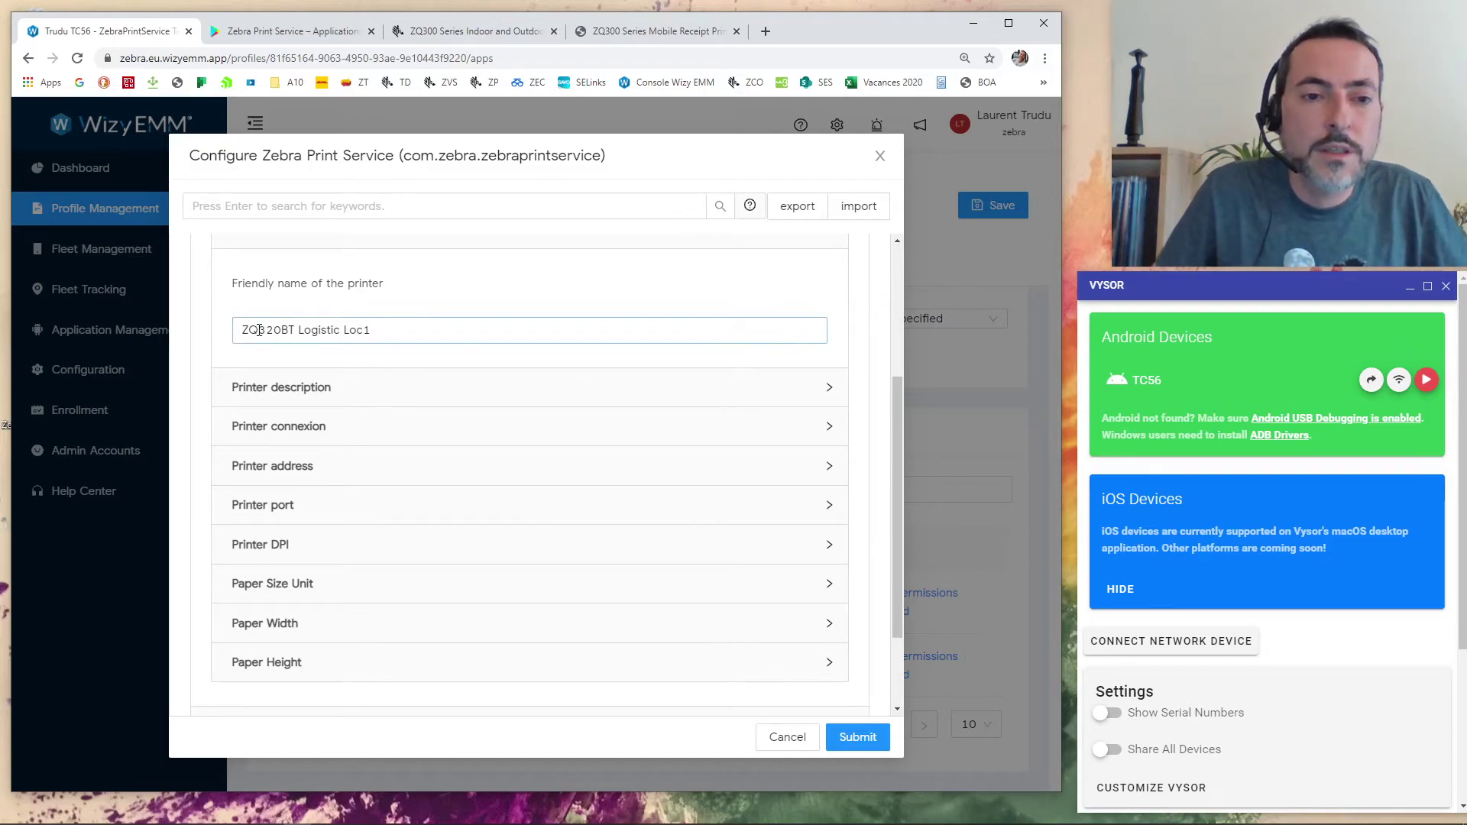
pyautogui.click(404, 402)
pyautogui.click(322, 494)
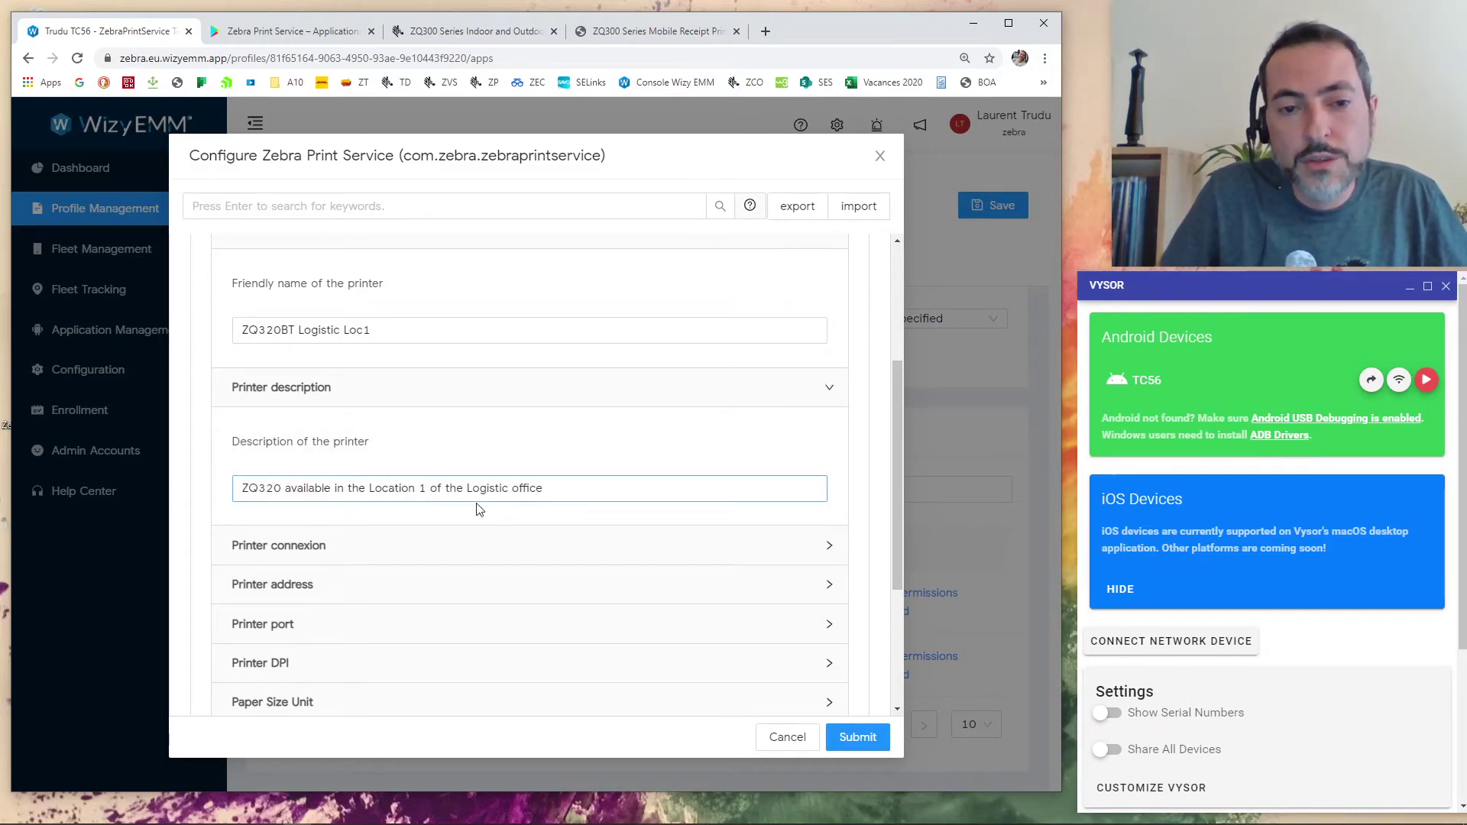
pyautogui.scroll(-3, 519, 518)
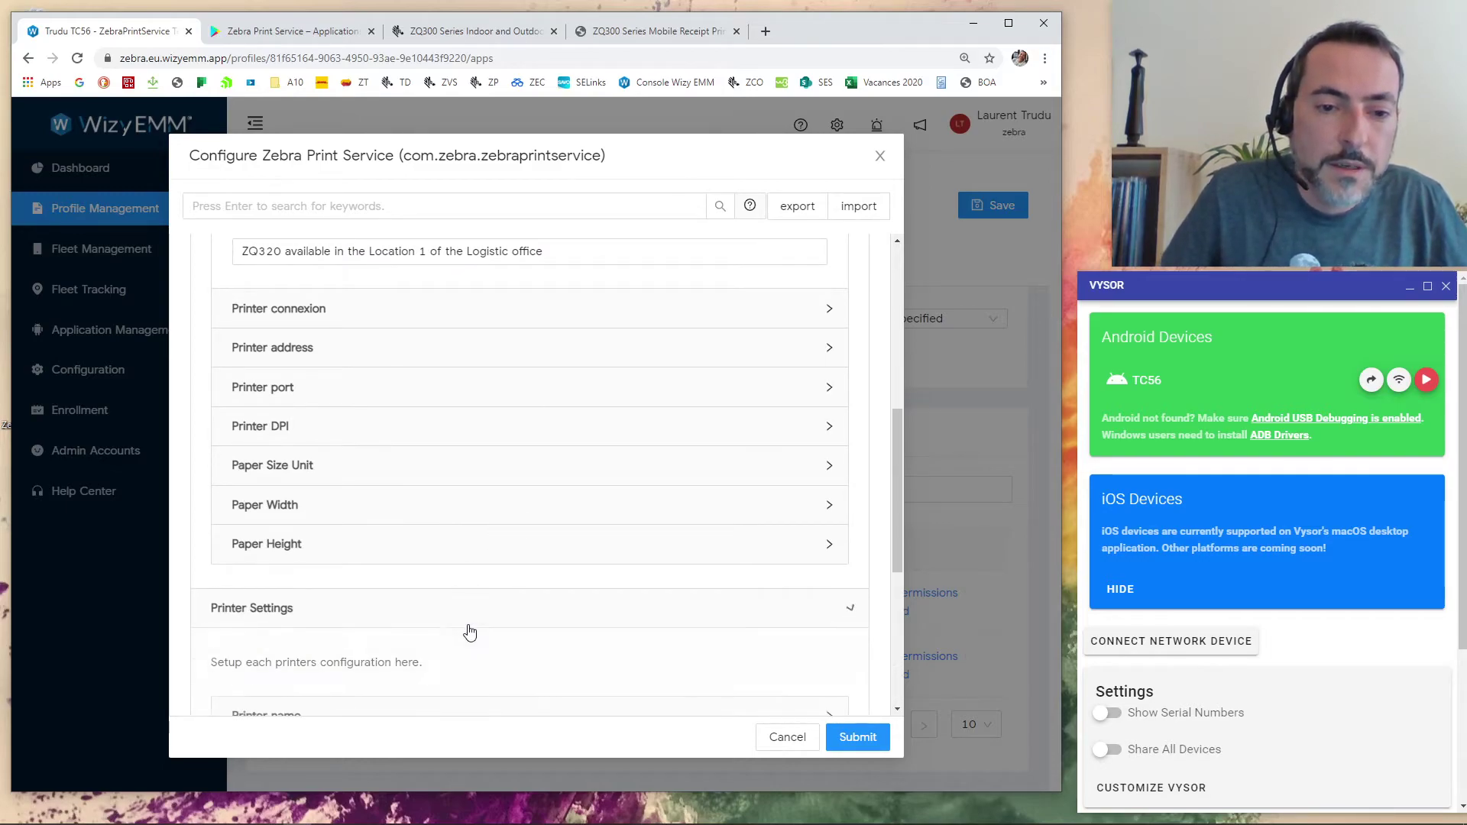
pyautogui.scroll(-5, 472, 631)
# Step: Inspect the second printer's name and description, ZQ320Wifi Logistic Loc2
pyautogui.click(382, 341)
pyautogui.scroll(-1, 464, 425)
pyautogui.click(372, 416)
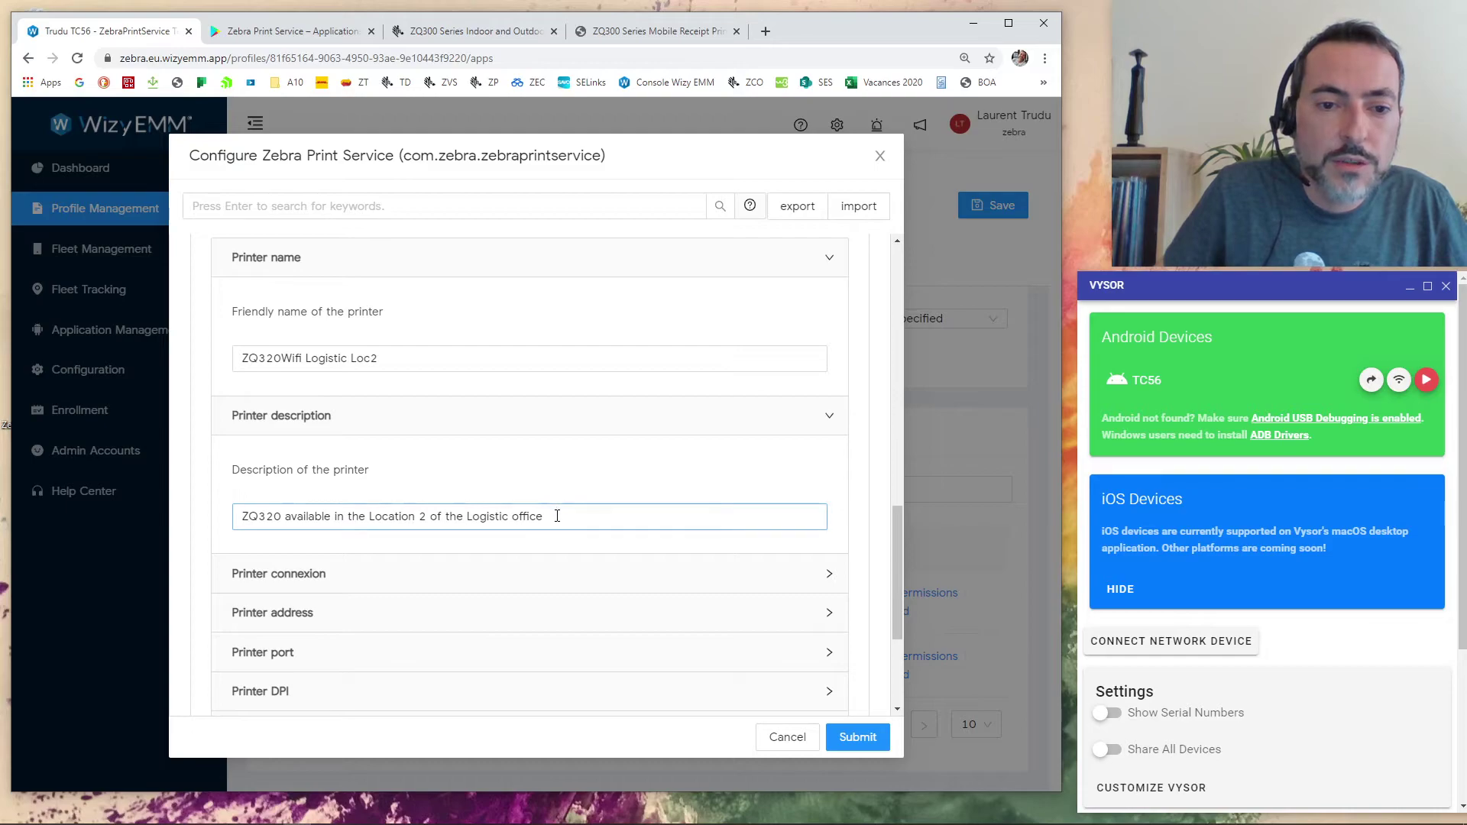
pyautogui.scroll(-4, 557, 516)
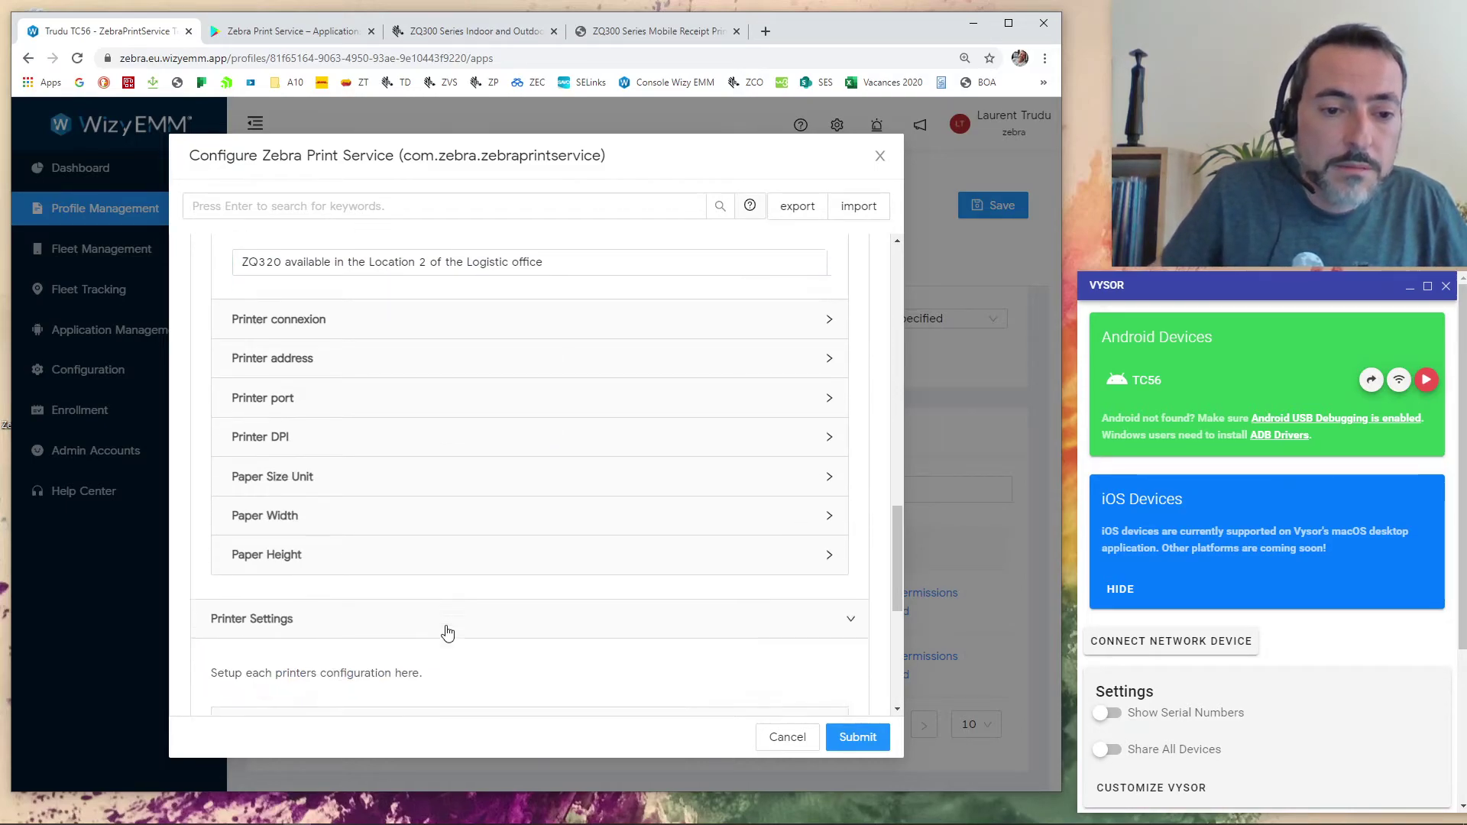
pyautogui.scroll(-5, 448, 628)
# Step: Inspect the third printer, Loc3: connection, address 192.168.157.7 and port 9100
pyautogui.click(331, 310)
pyautogui.scroll(-2, 424, 378)
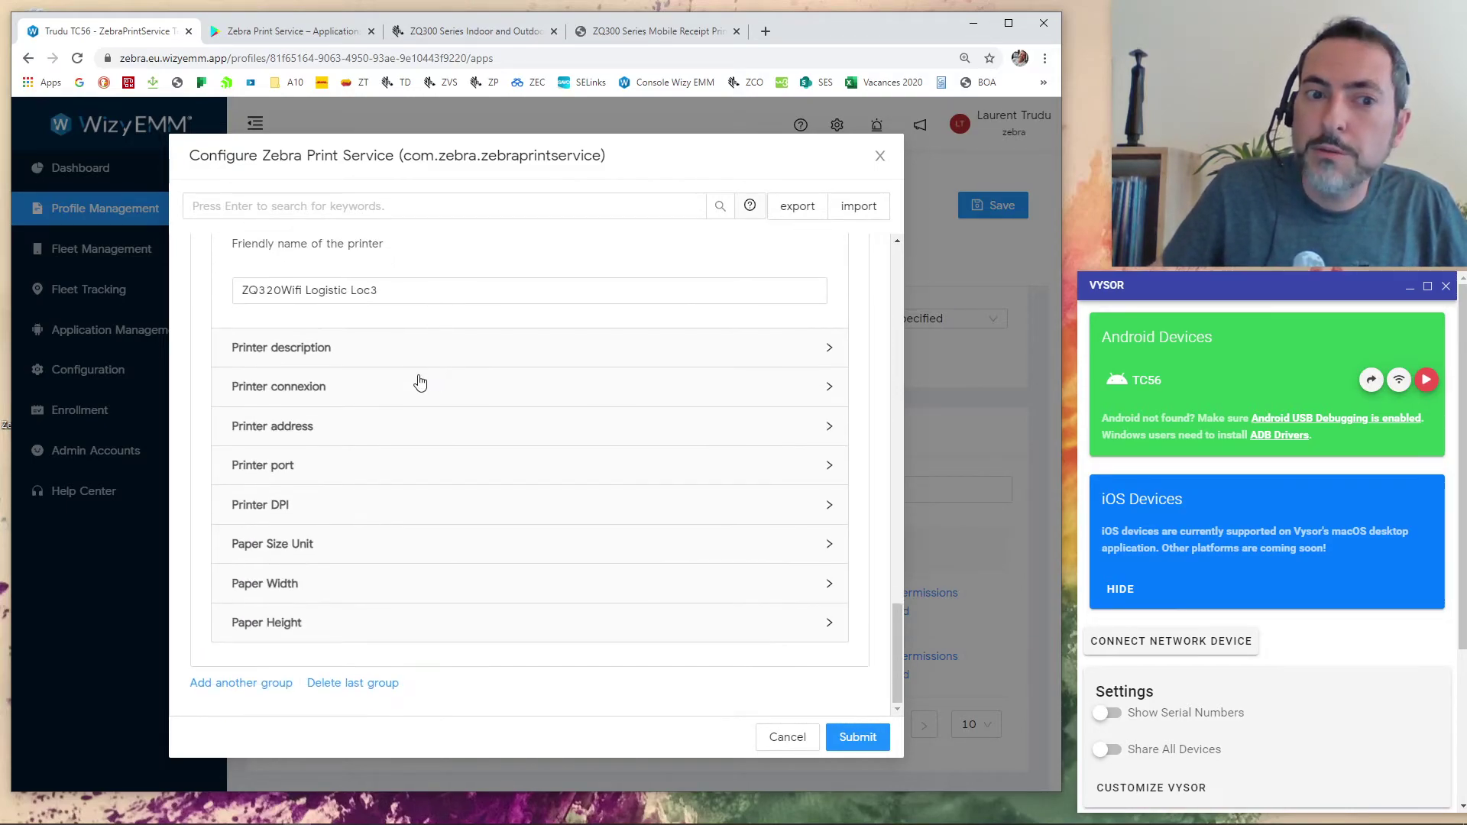
pyautogui.click(401, 357)
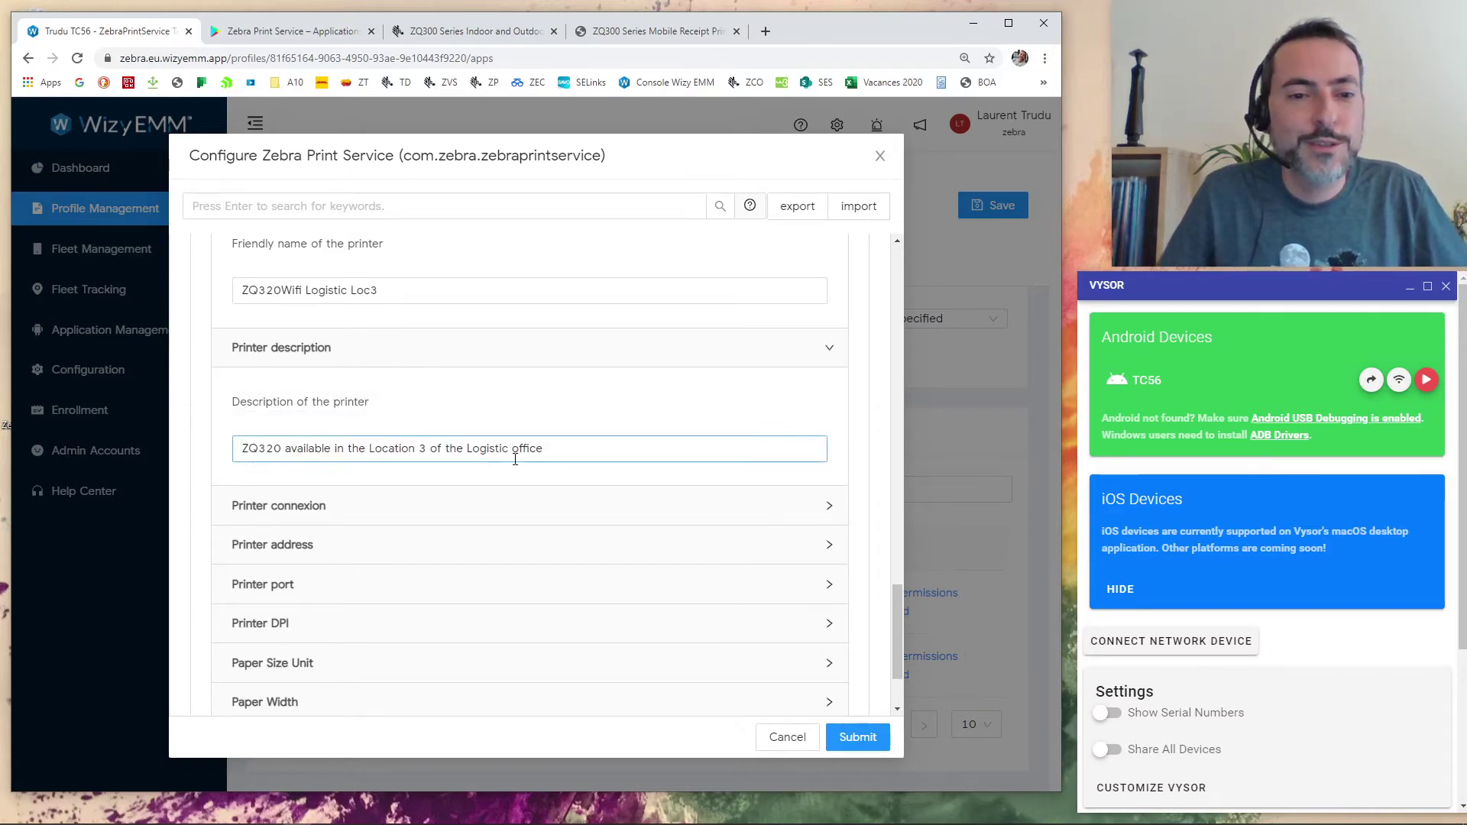
pyautogui.click(375, 506)
pyautogui.scroll(-3, 436, 531)
pyautogui.click(442, 482)
pyautogui.scroll(-3, 482, 531)
pyautogui.click(355, 463)
pyautogui.scroll(-2, 430, 511)
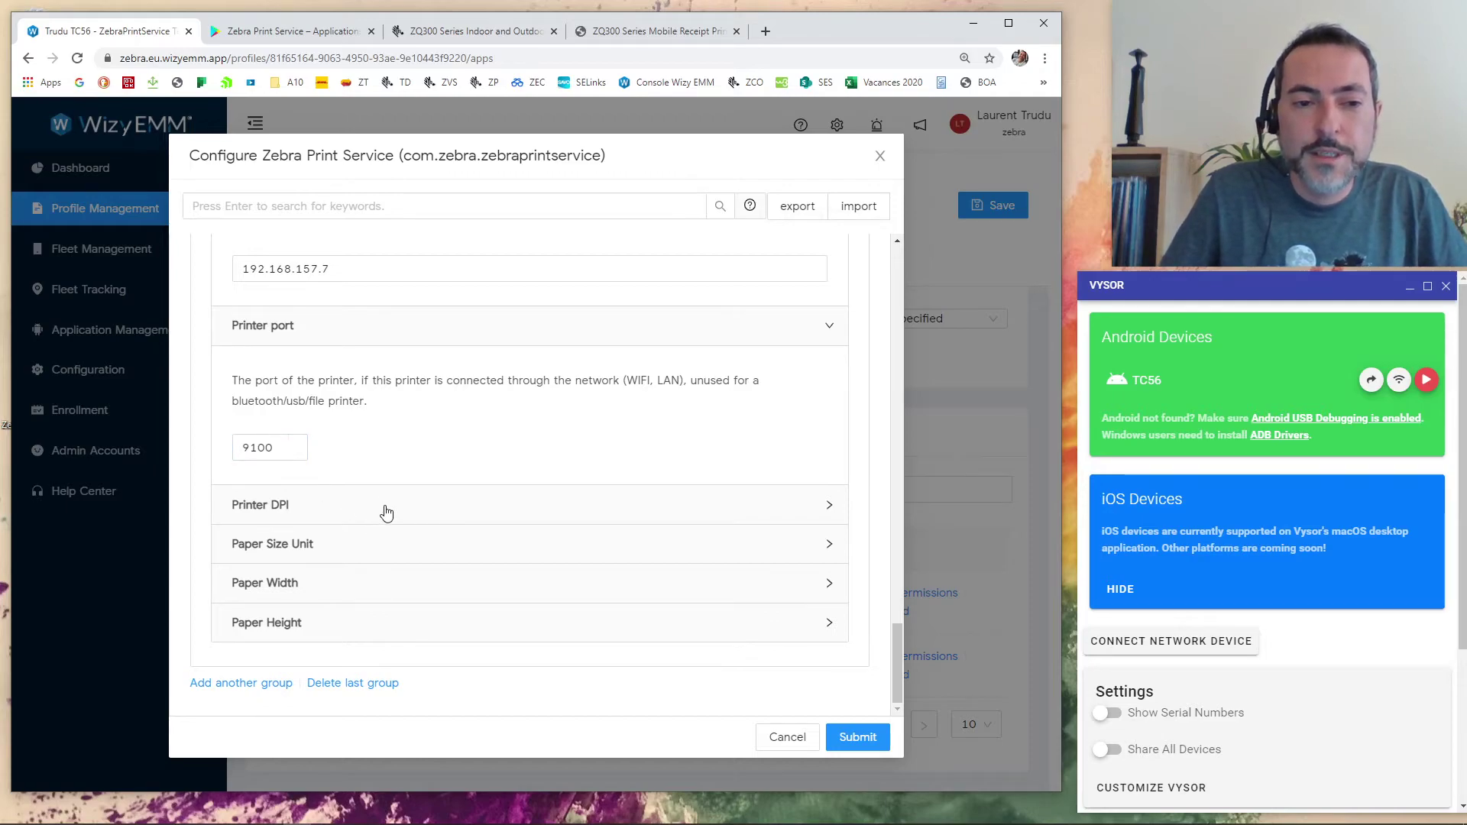
# Step: Change the third printer's DPI from 230 to 203
pyautogui.click(386, 508)
pyautogui.scroll(-2, 397, 508)
pyautogui.click(276, 490)
pyautogui.press('BackSpace')
pyautogui.write('03')
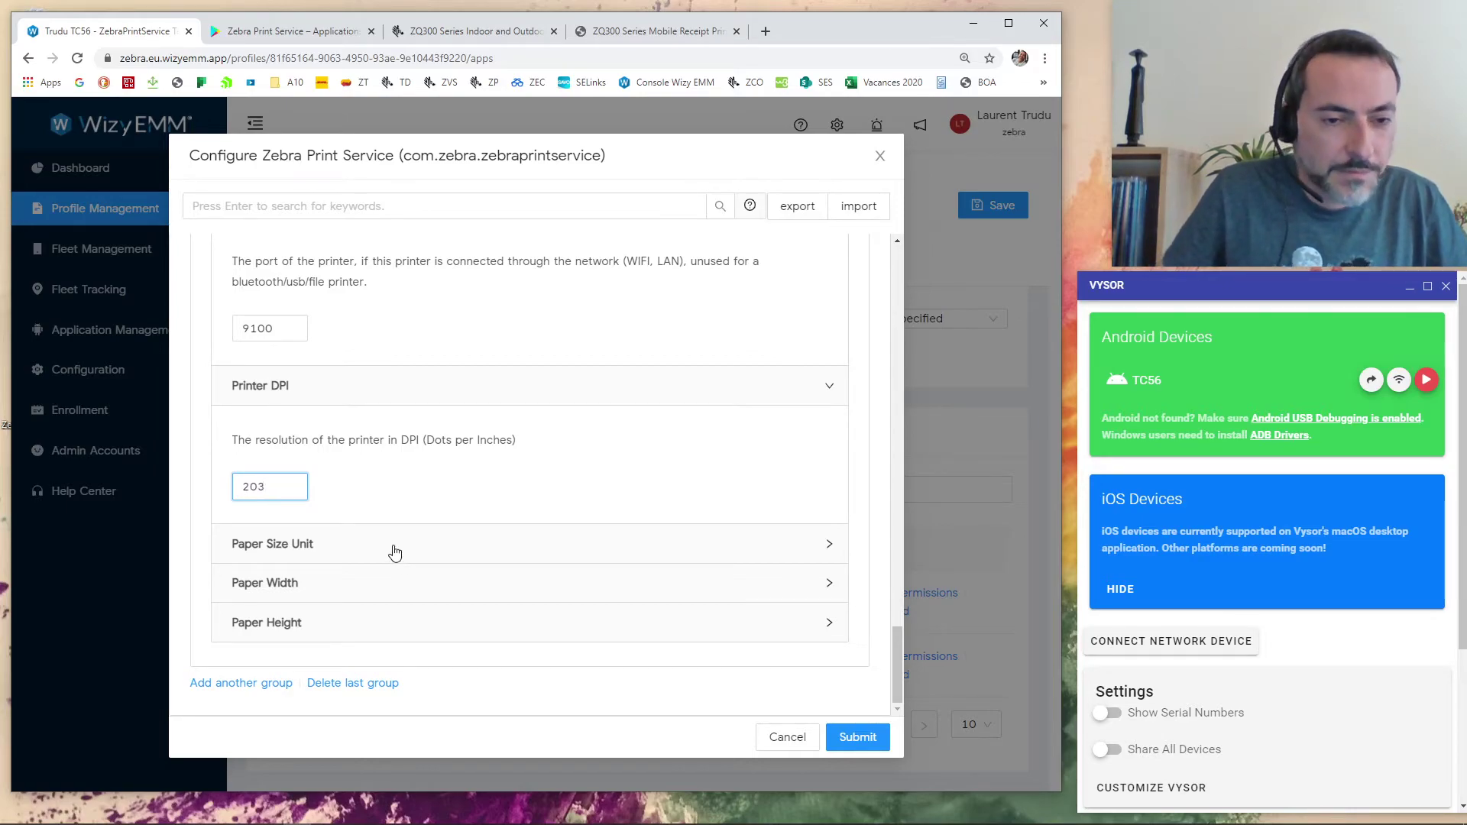
# Step: Change the second printer's DPI from 230 to 203
pyautogui.scroll(5, 416, 550)
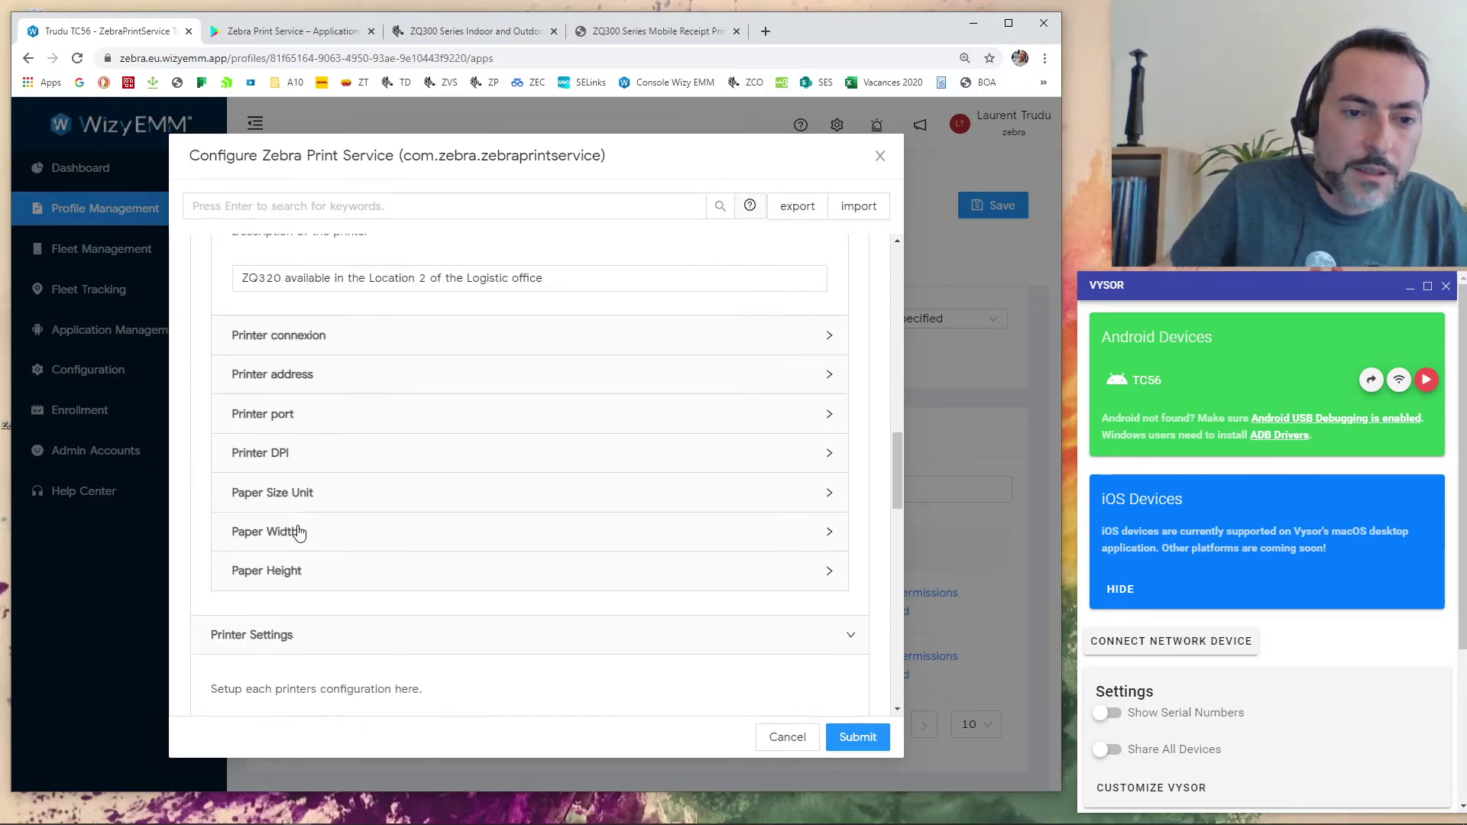
pyautogui.click(282, 453)
pyautogui.click(286, 551)
pyautogui.doubleClick(286, 552)
pyautogui.write('203')
# Step: Confirm the first printer's resolution is already 203 DPI
pyautogui.scroll(5, 292, 535)
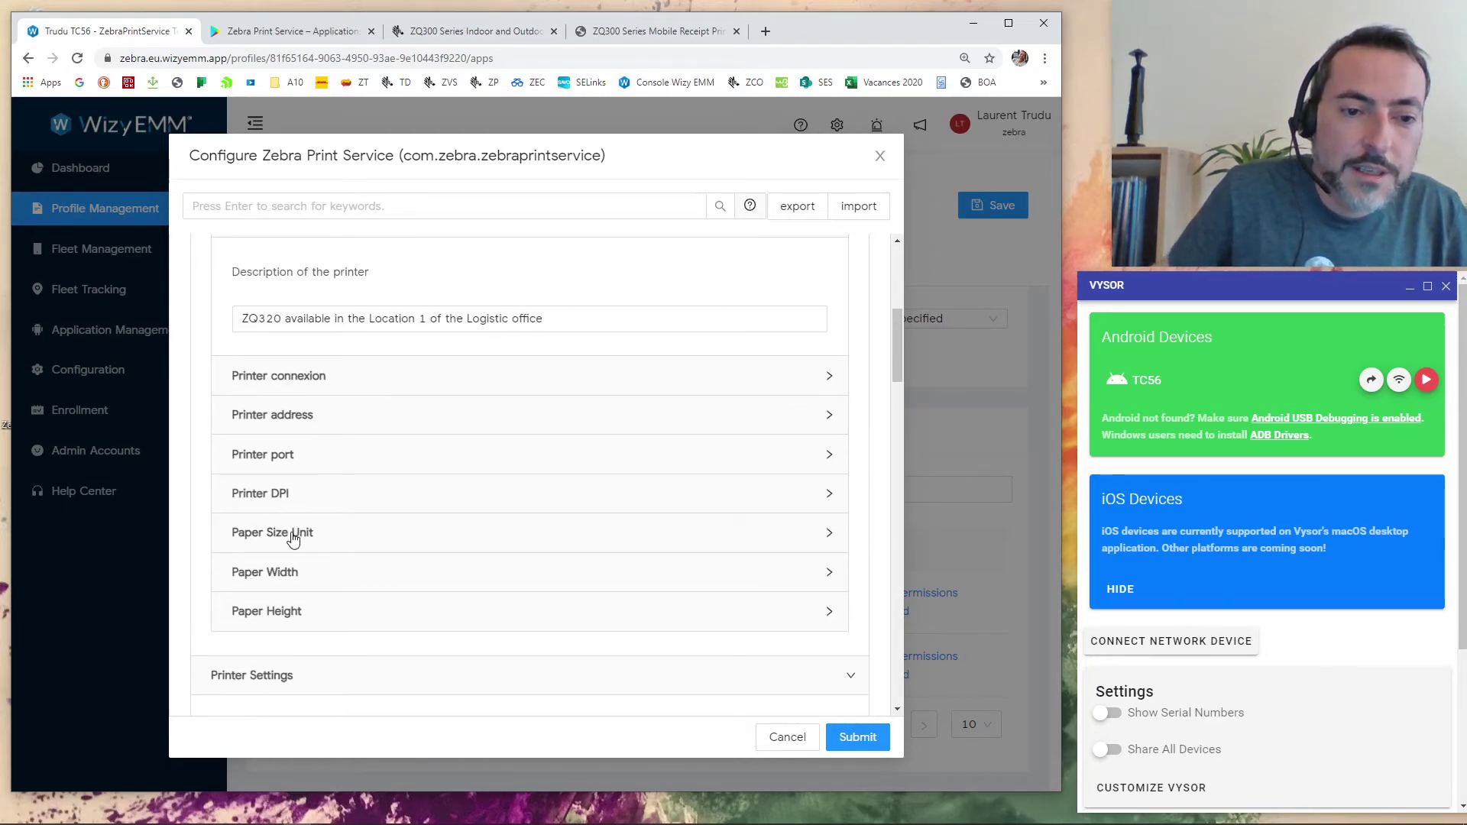
pyautogui.click(283, 495)
pyautogui.scroll(-1, 290, 515)
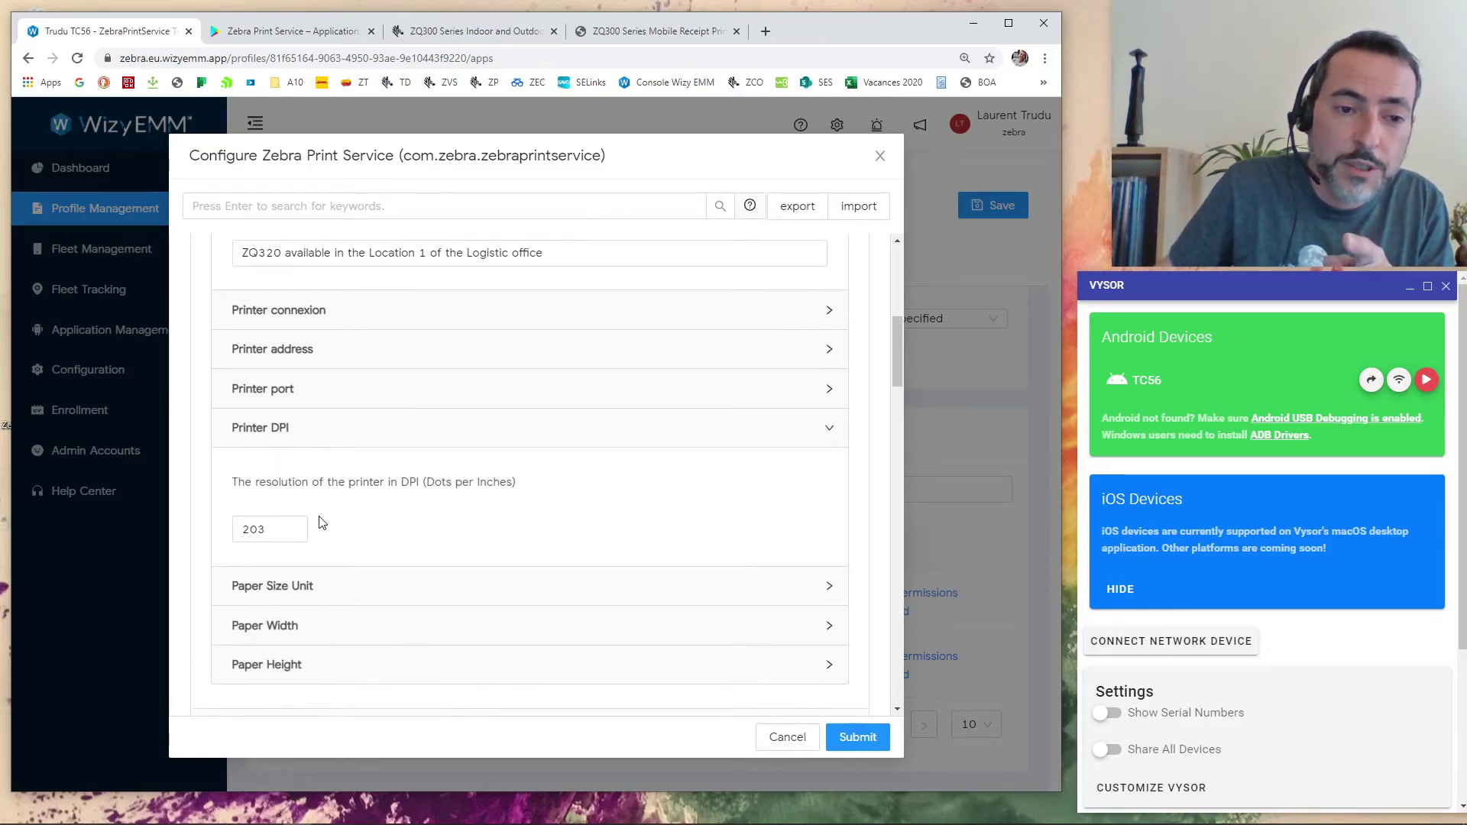
pyautogui.scroll(-2, 403, 525)
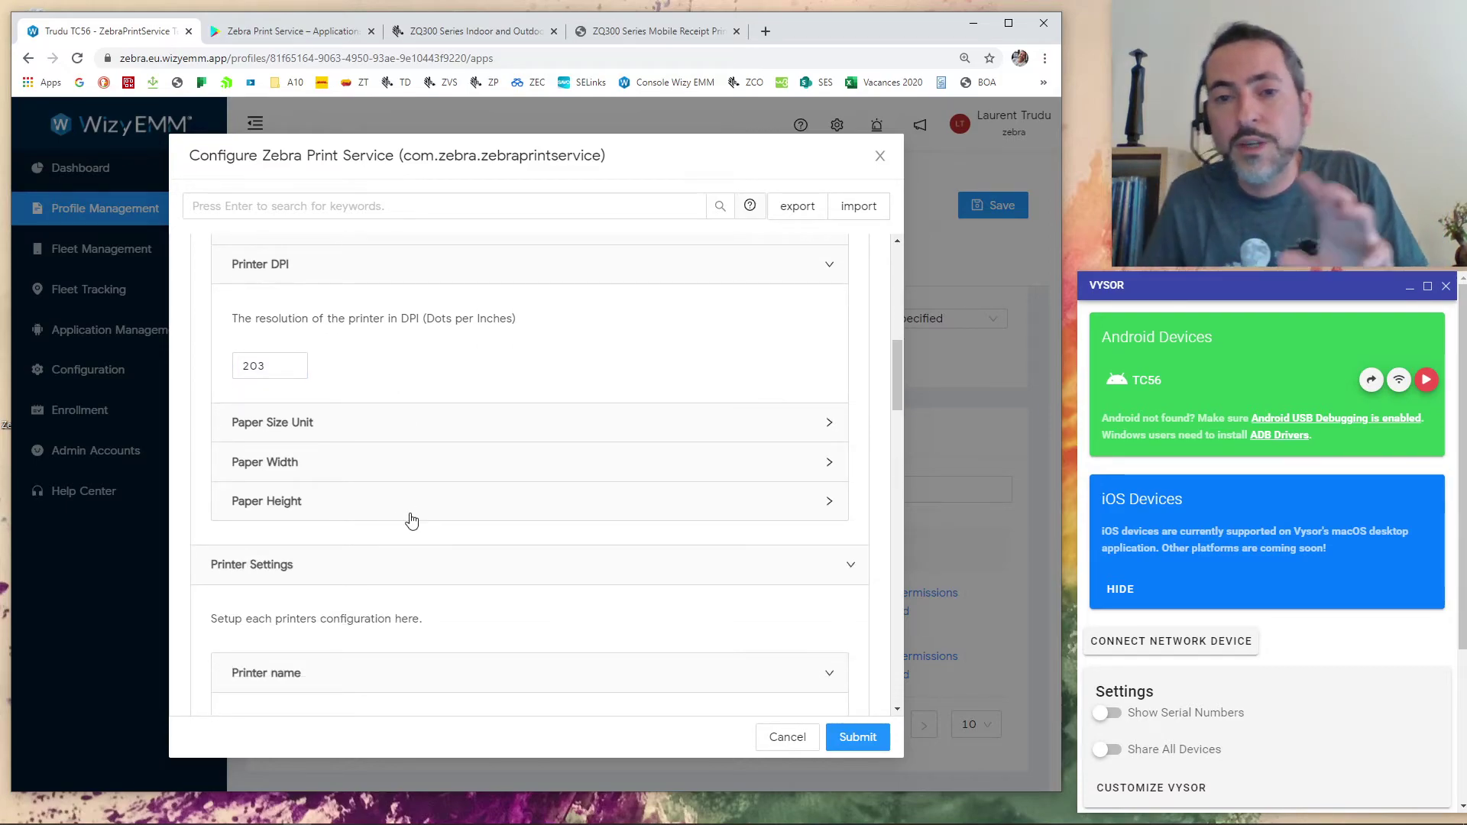
# Step: Export the printer configuration, overwriting com-zebra-zebraprintservice.json
pyautogui.click(798, 206)
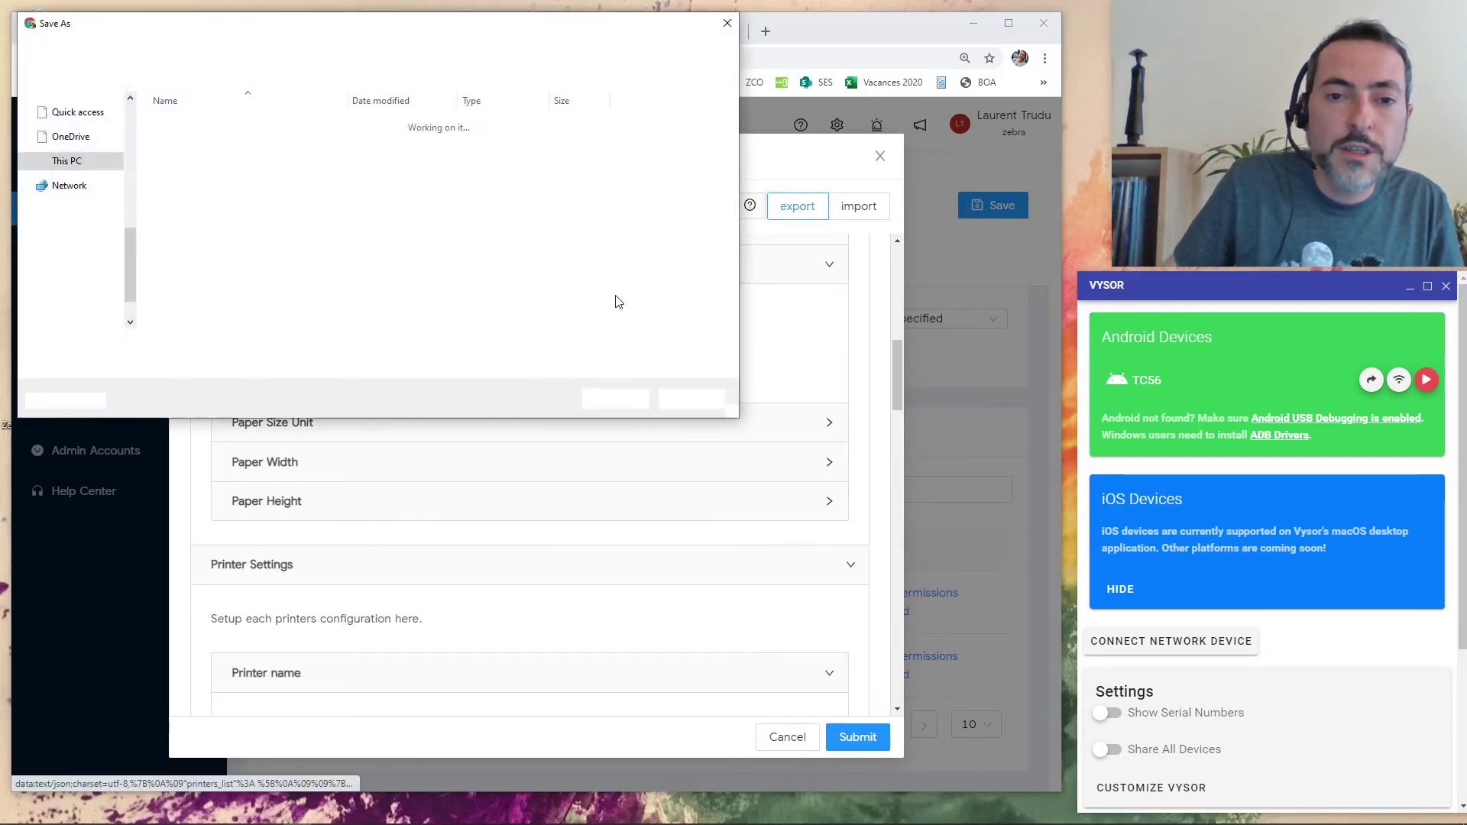
pyautogui.doubleClick(193, 133)
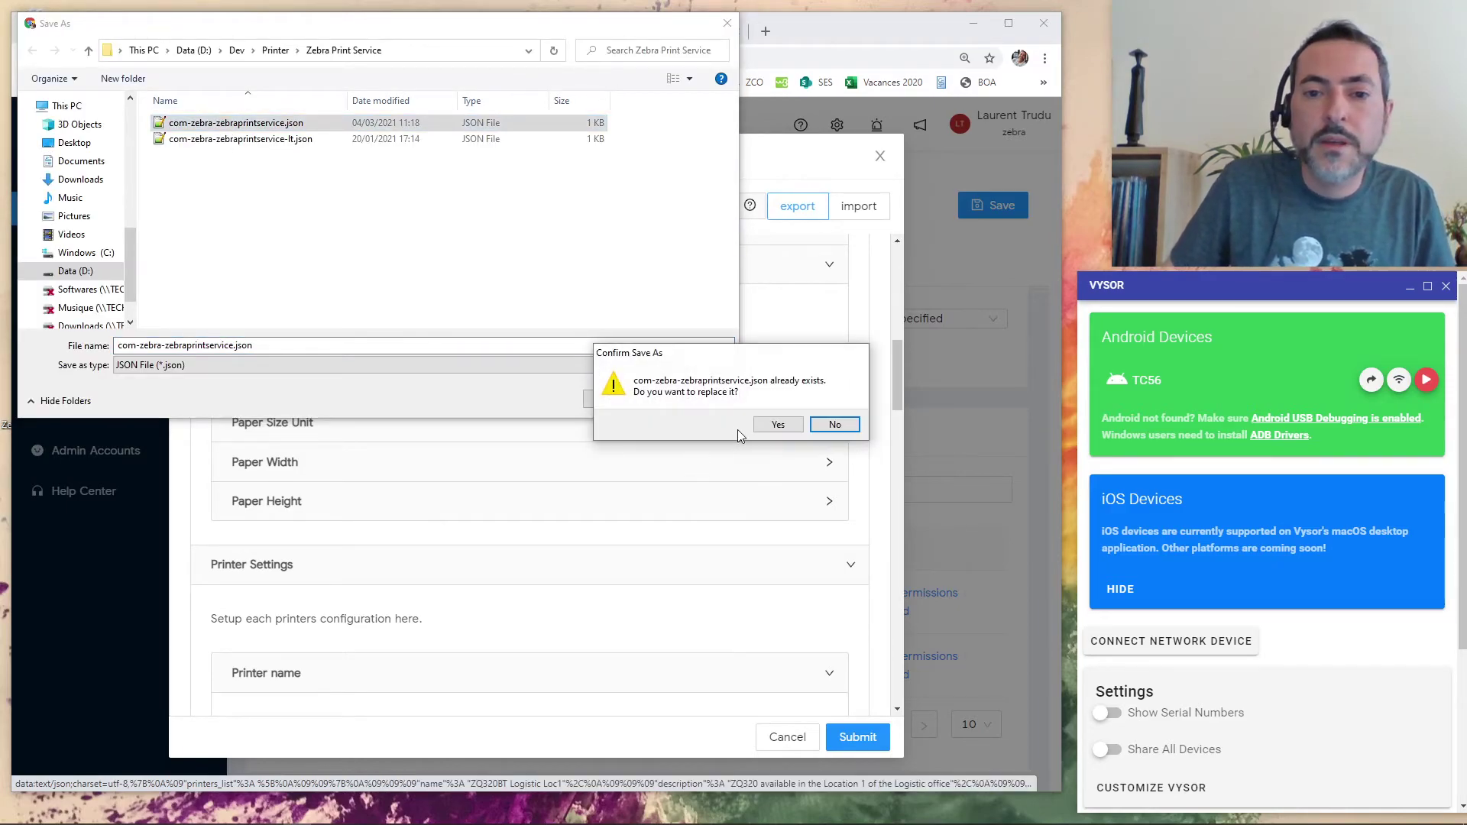
pyautogui.click(777, 424)
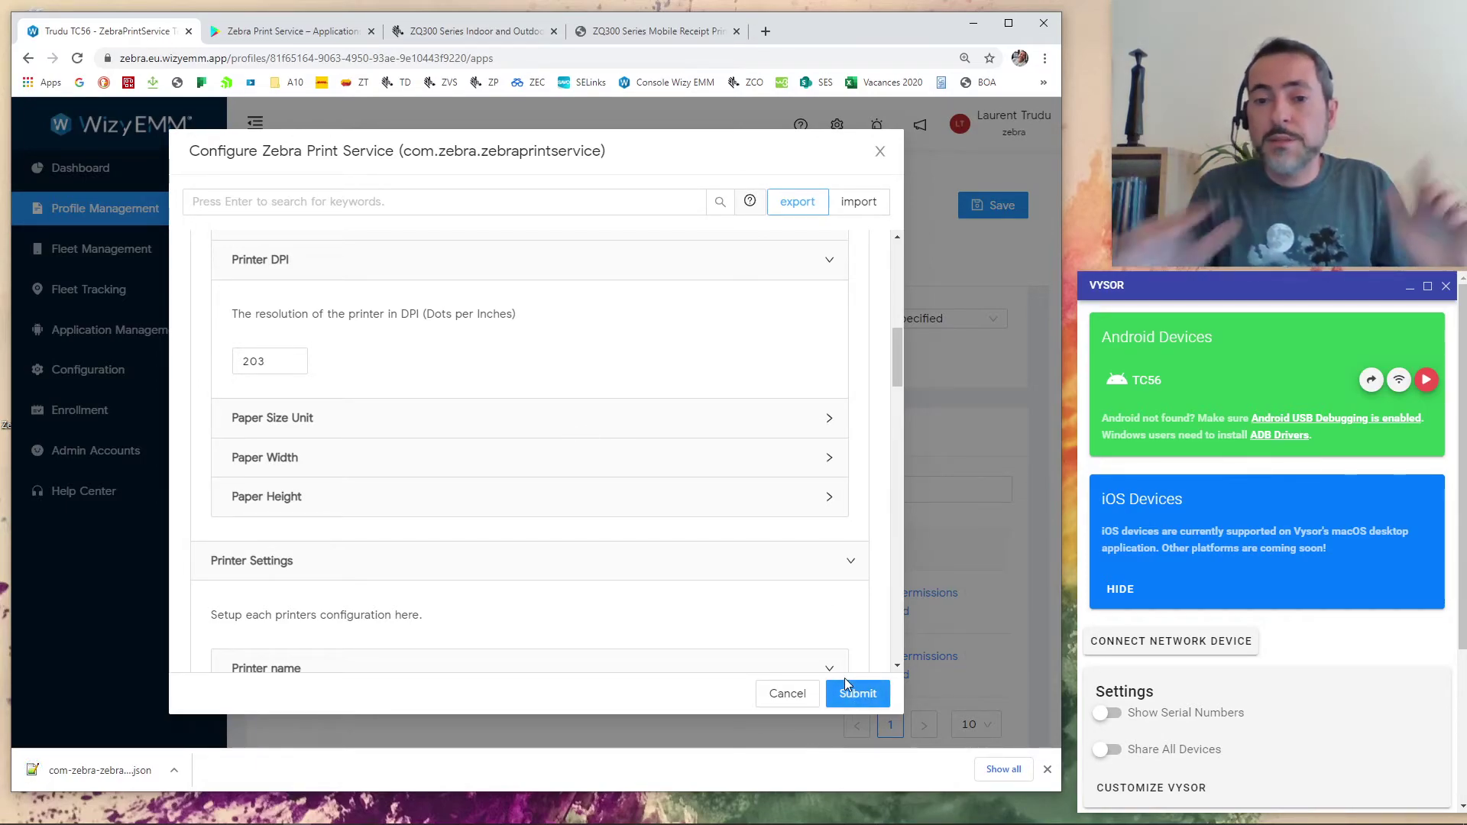
# Step: Submit the configuration to the app and save the WizyEMM profile
pyautogui.click(865, 697)
pyautogui.scroll(-1, 739, 608)
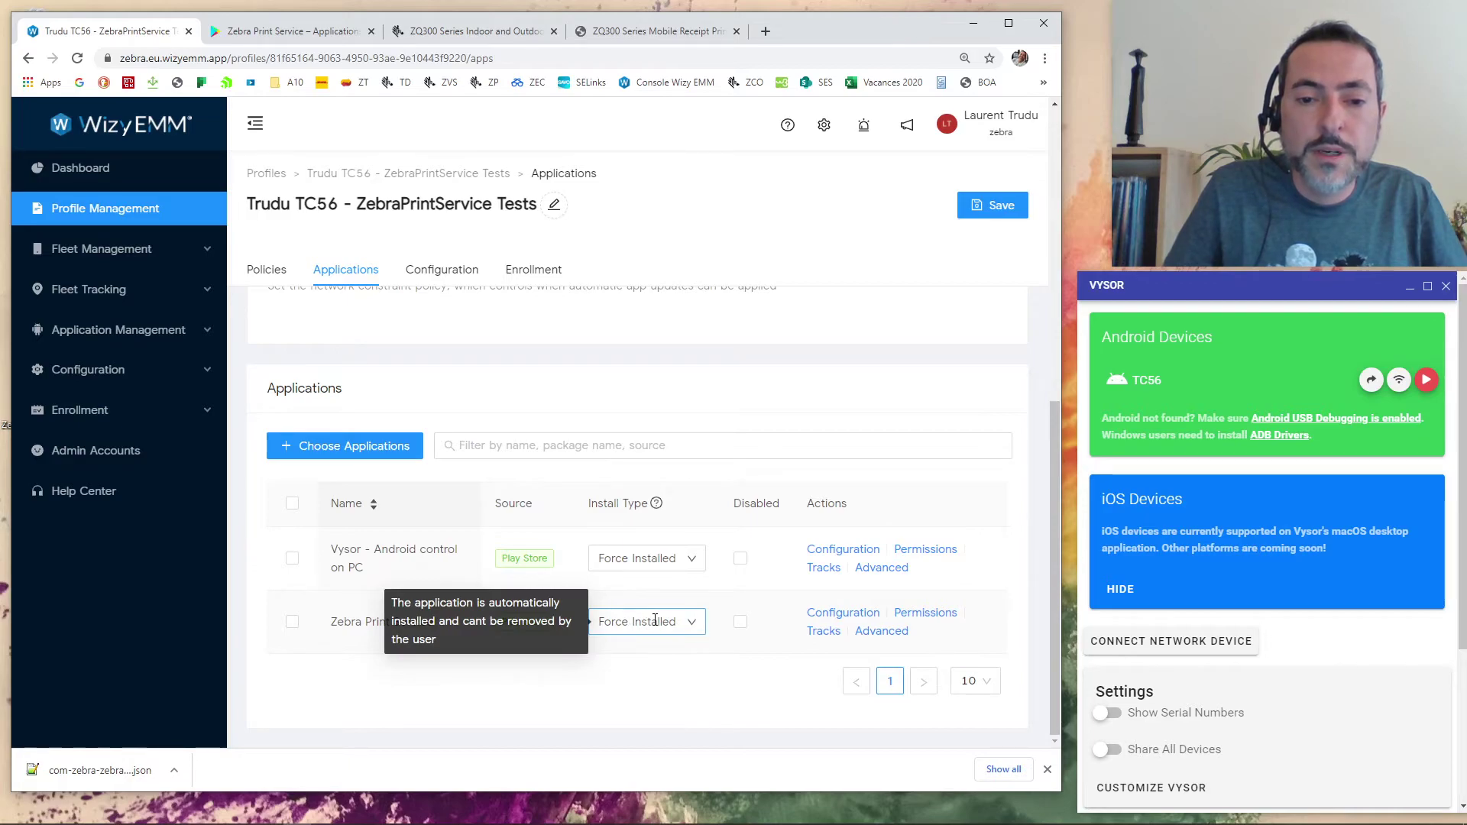
pyautogui.scroll(8, 787, 541)
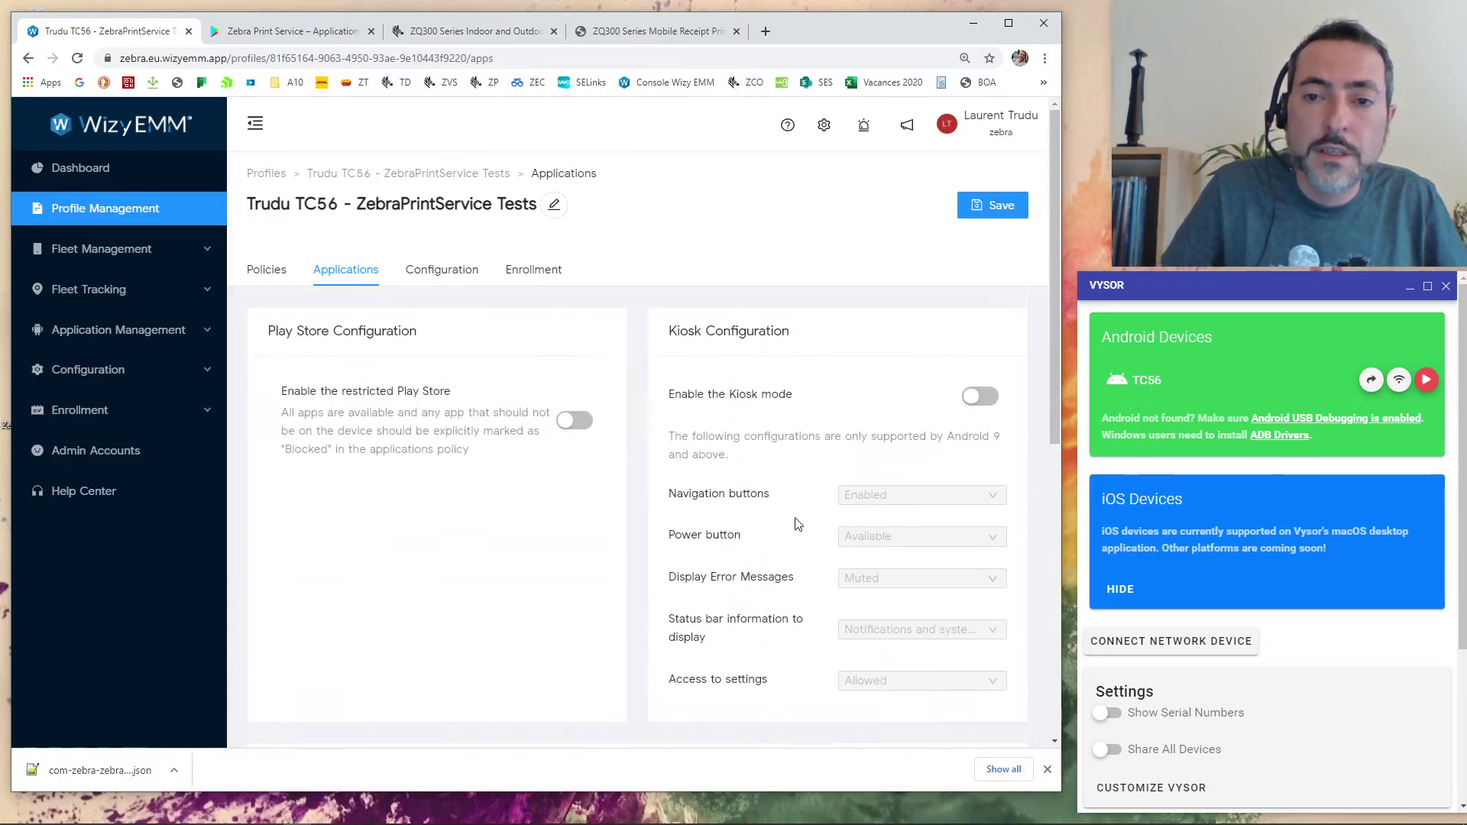
pyautogui.click(984, 207)
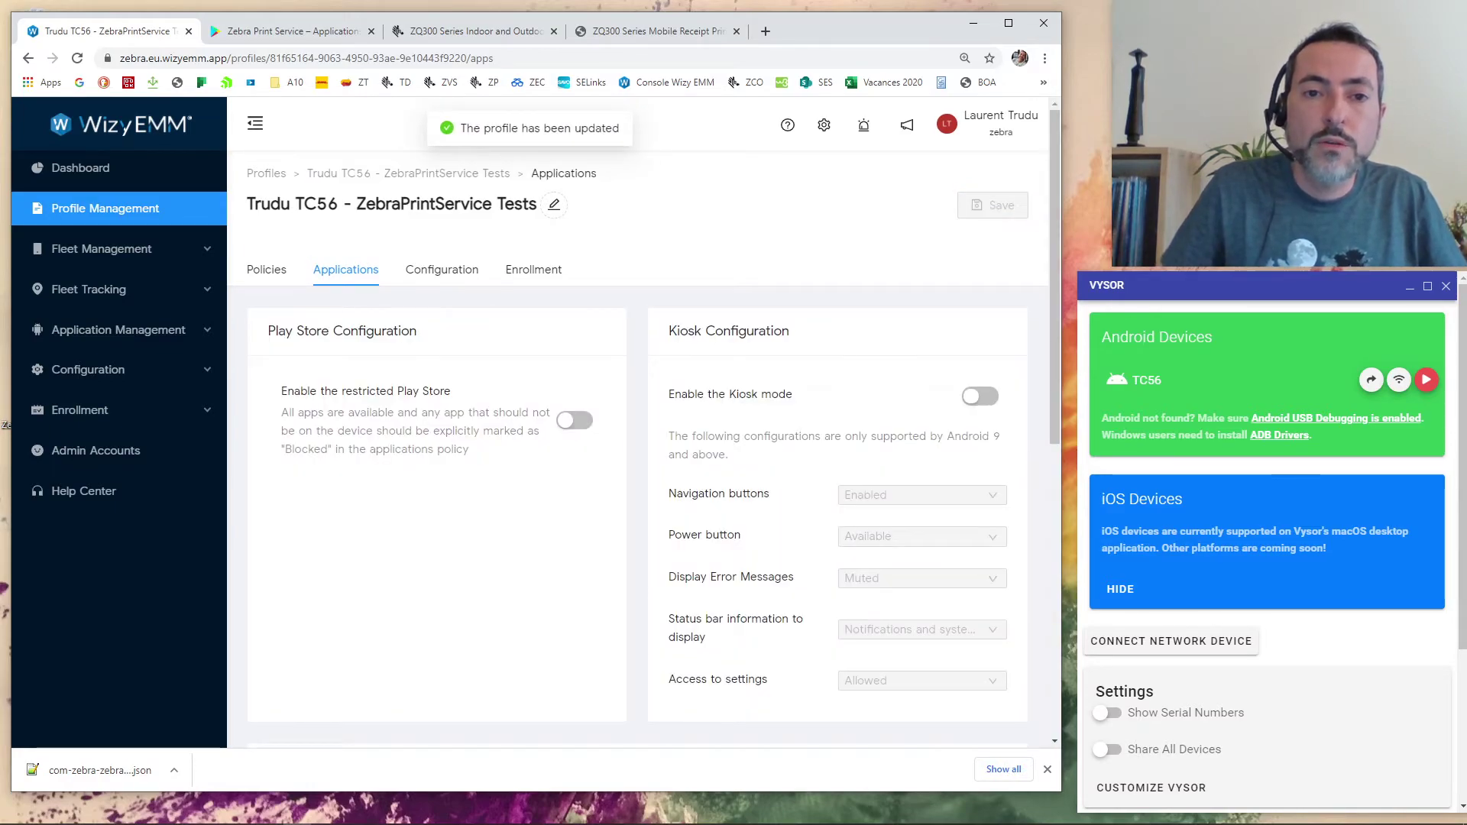
pyautogui.click(720, 814)
# Step: View the TC56's Zebra Print Service installed notification, then go to the home screen
pyautogui.click(769, 734)
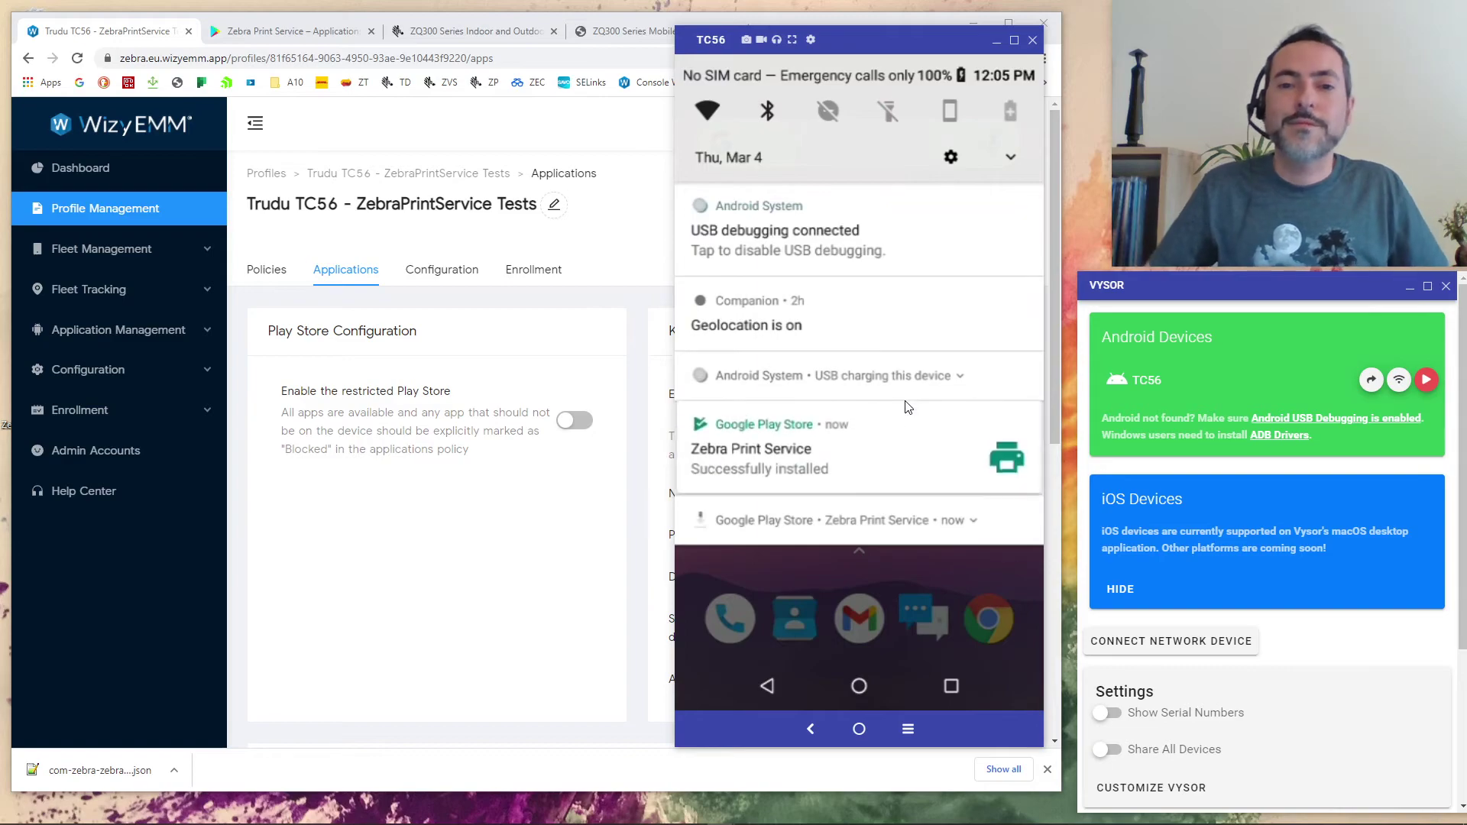
pyautogui.click(877, 474)
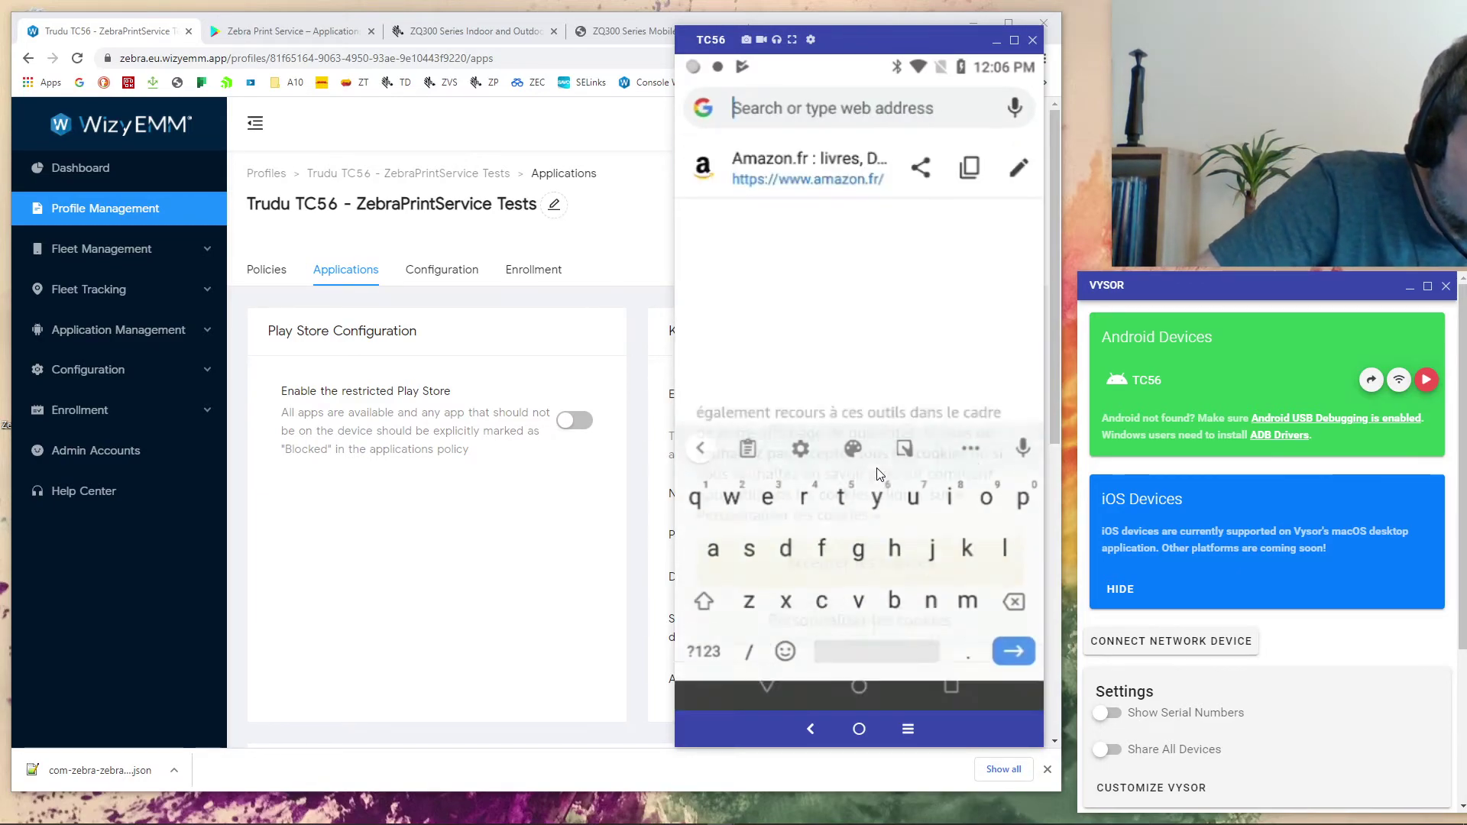
# Step: Load zebra.com on the TC56, accept the cookie notice, and choose Share from Chrome's menu
pyautogui.write('ze')
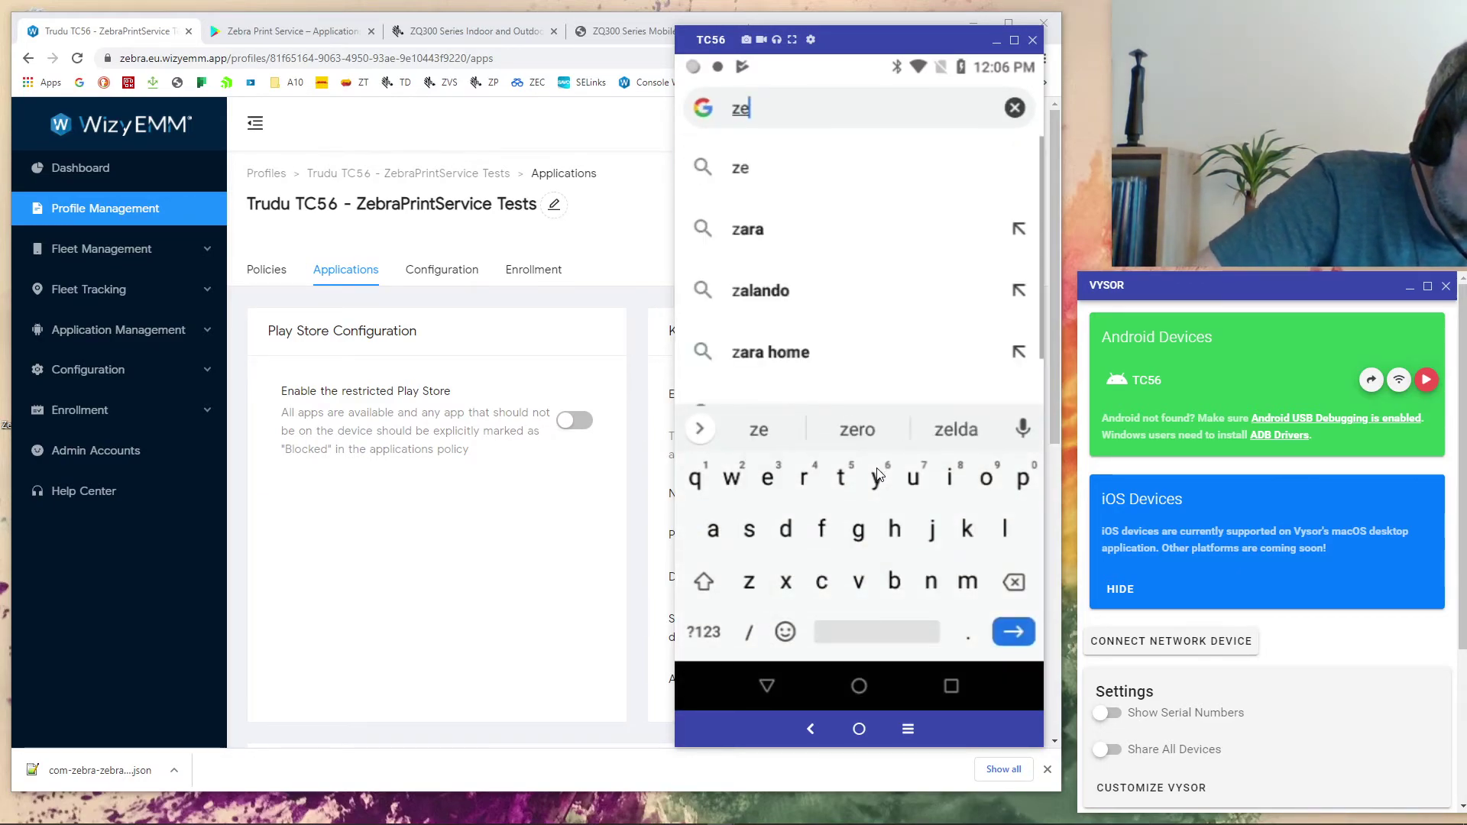
pyautogui.write('bra')
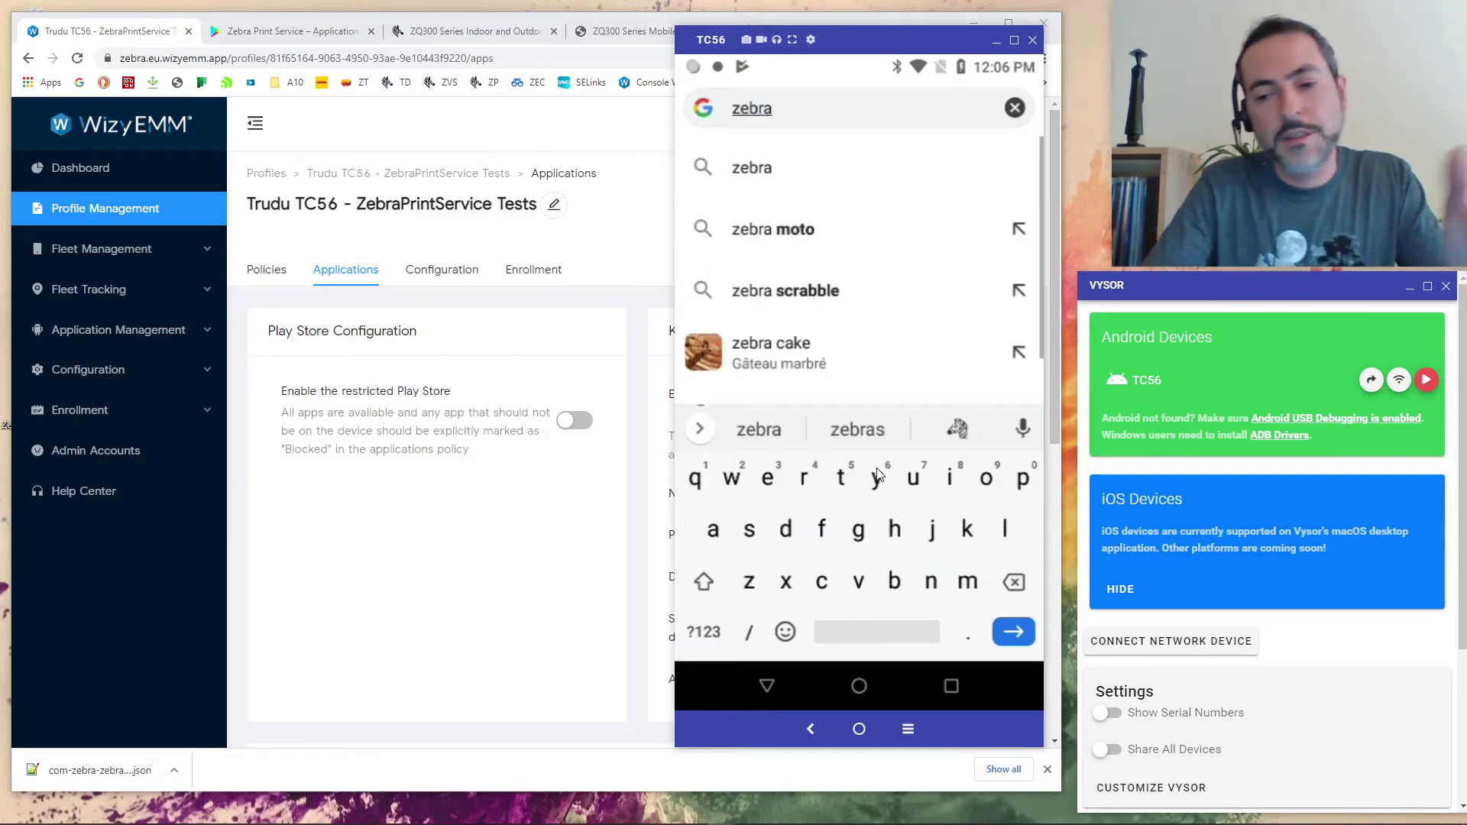
pyautogui.write('.com')
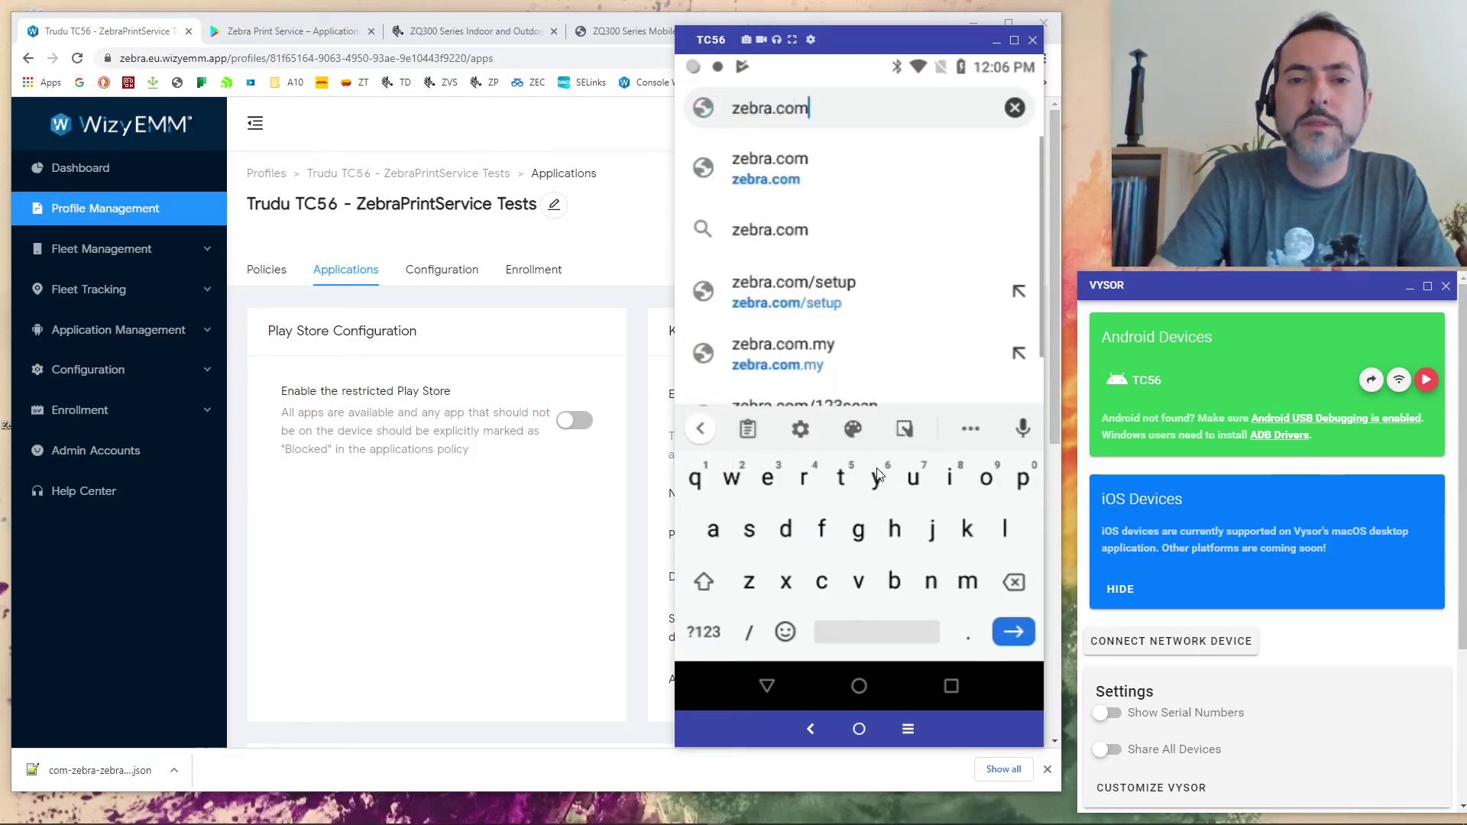
pyautogui.click(785, 174)
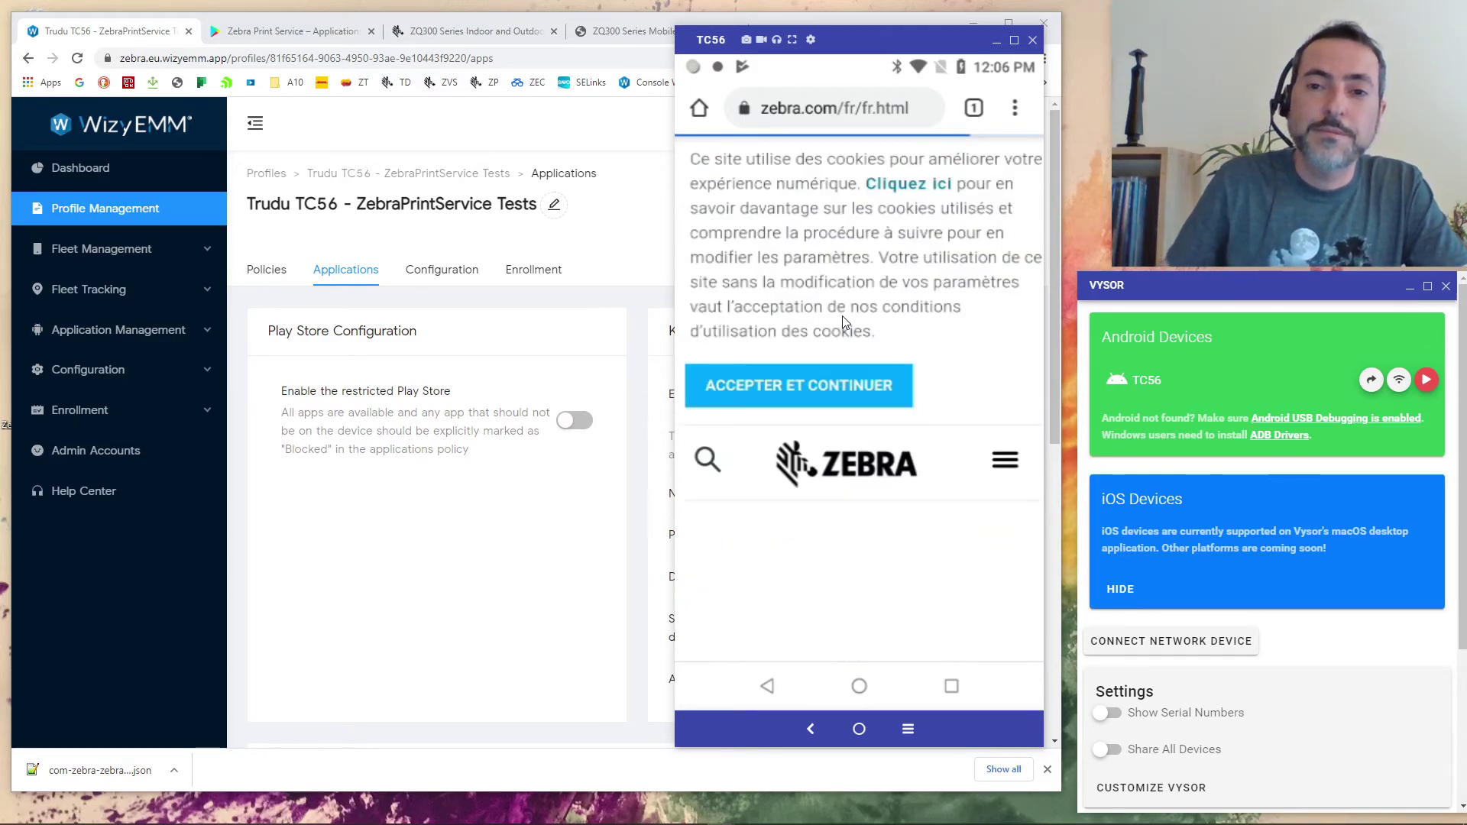
pyautogui.click(804, 385)
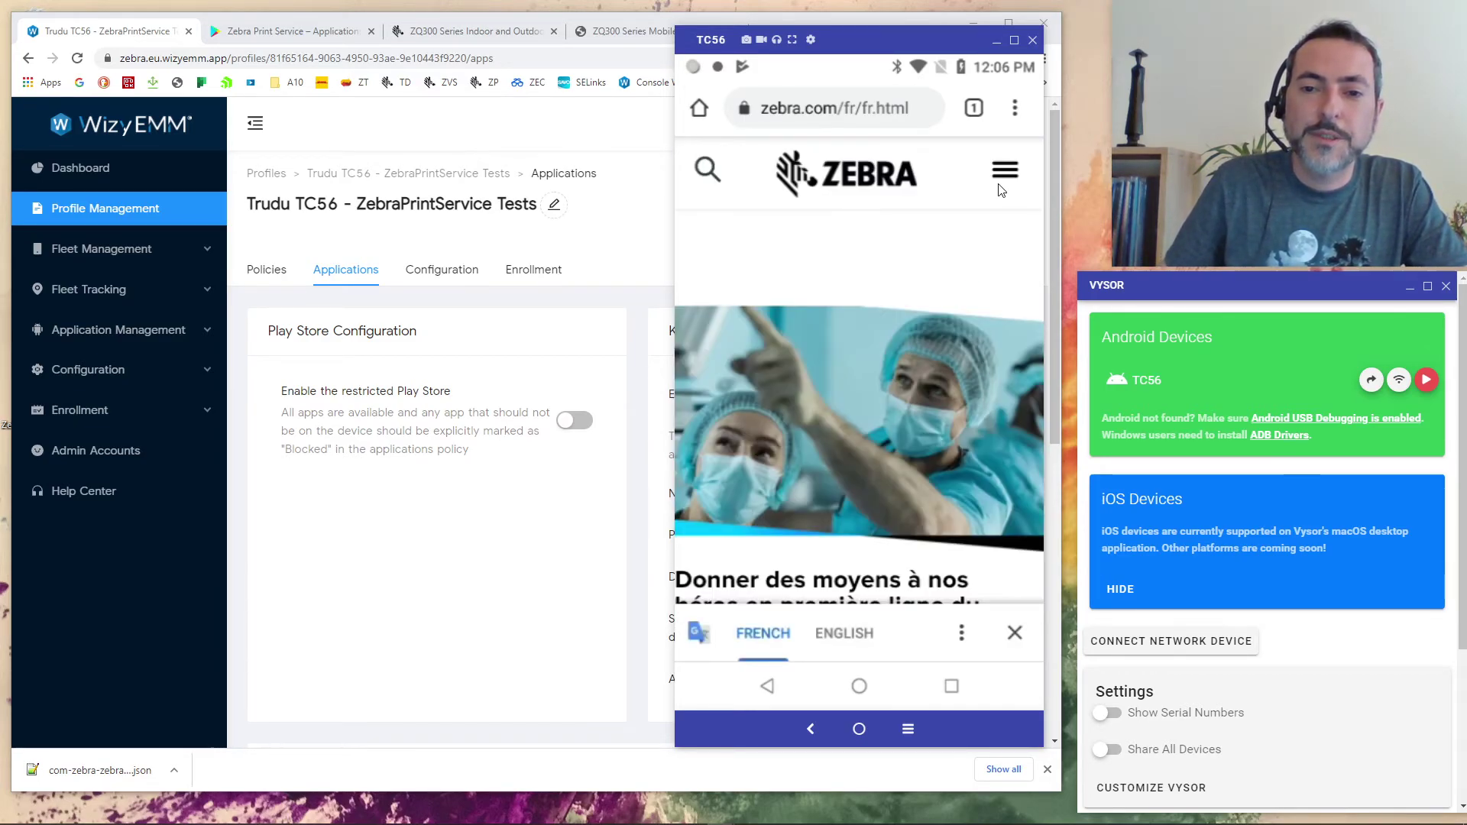
pyautogui.click(1016, 109)
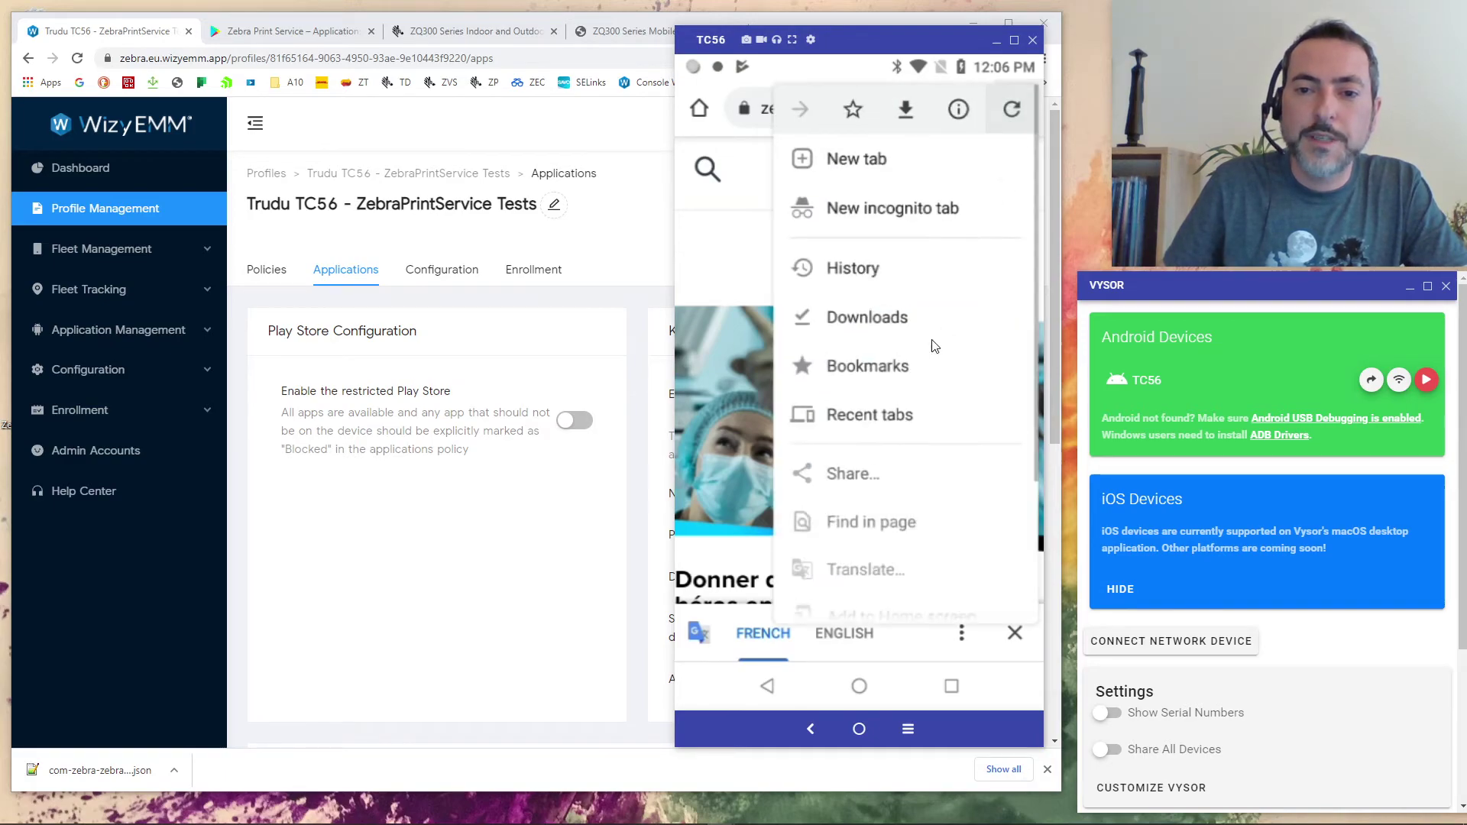
pyautogui.click(860, 481)
# Step: Preview the Zebra page on ZQ320Wifi Logistic Loc2 with Pages set to Range
pyautogui.click(898, 600)
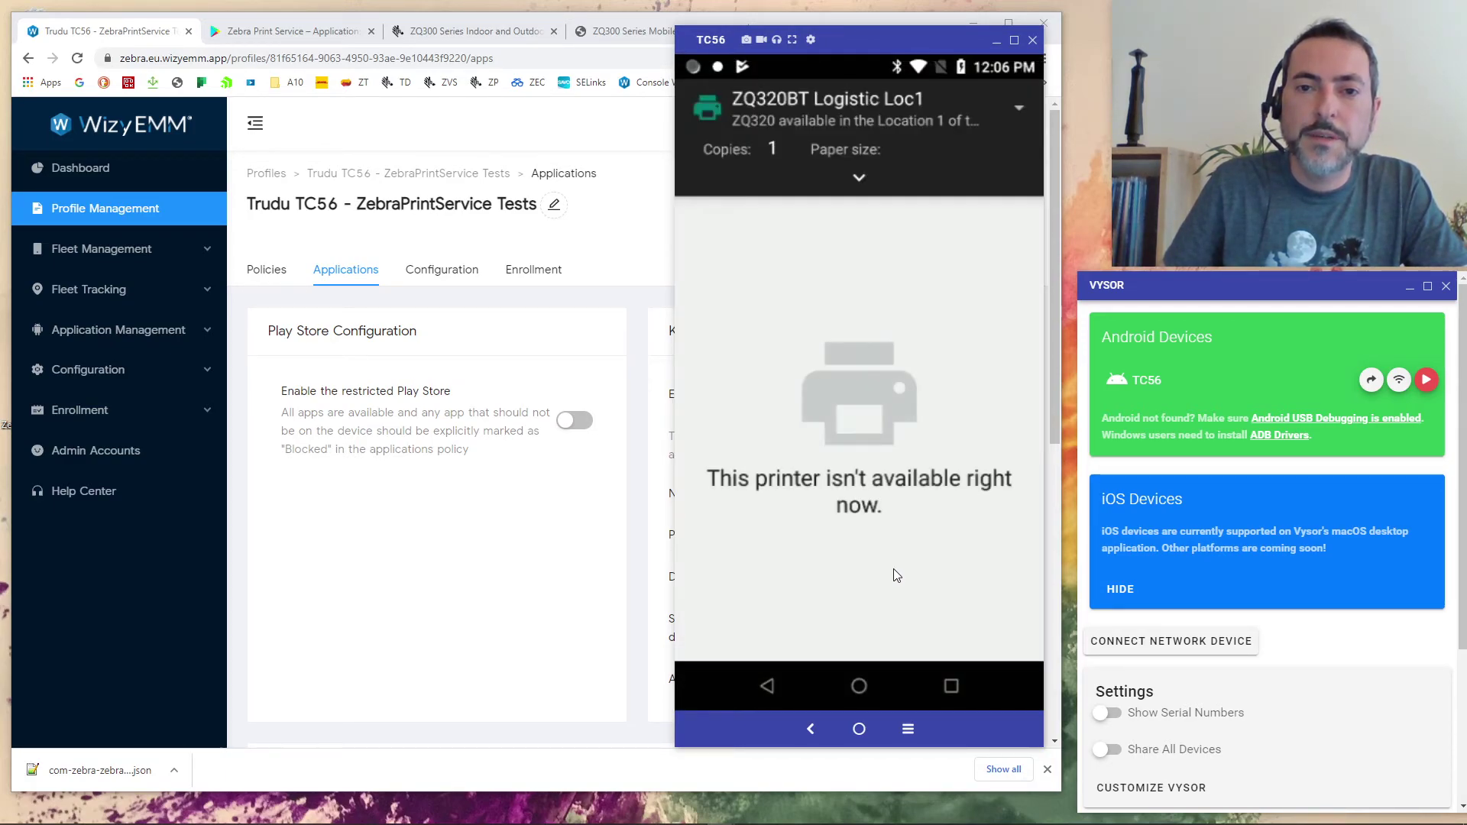
pyautogui.click(1023, 109)
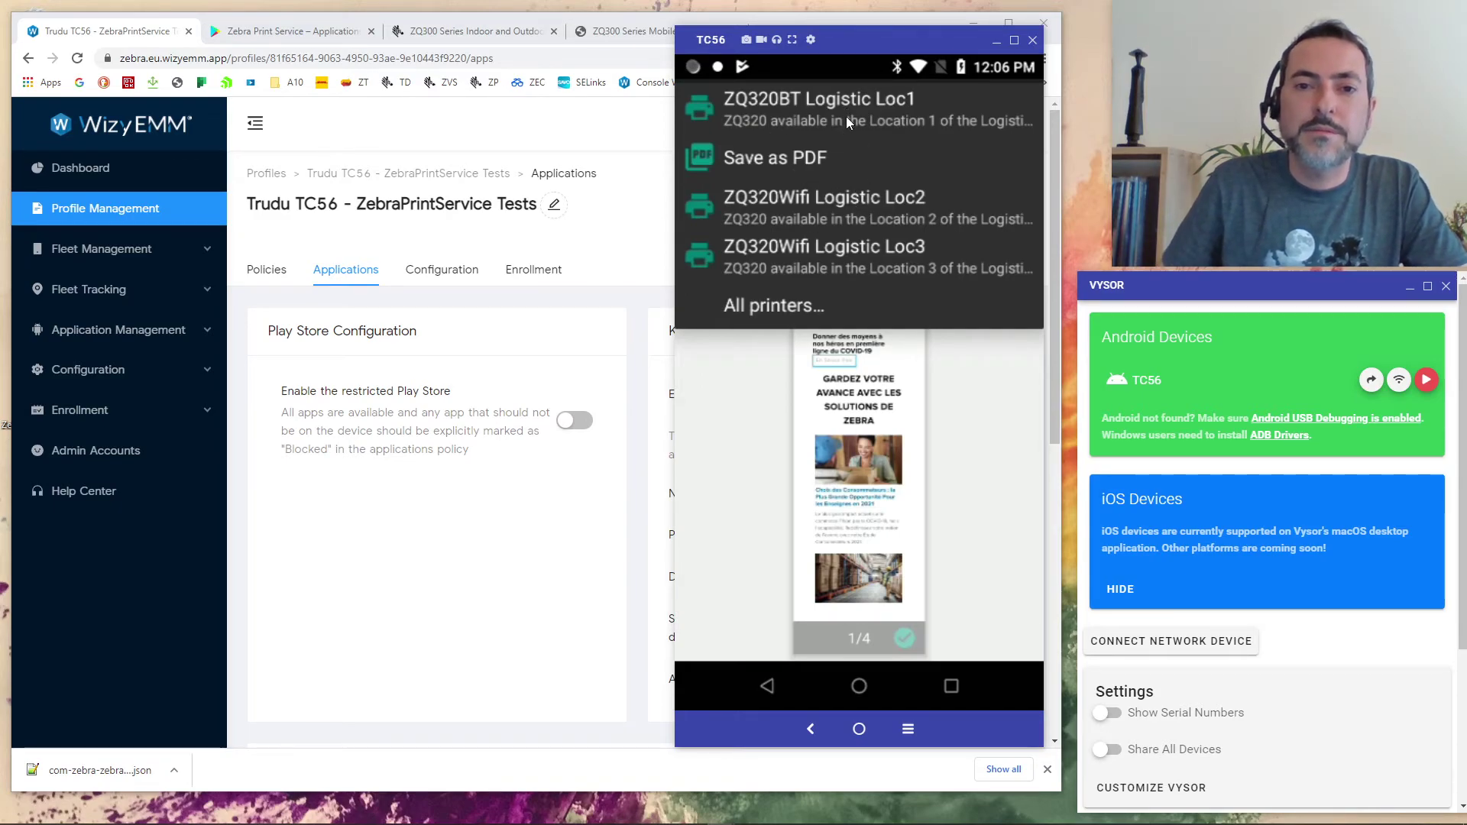
pyautogui.click(836, 207)
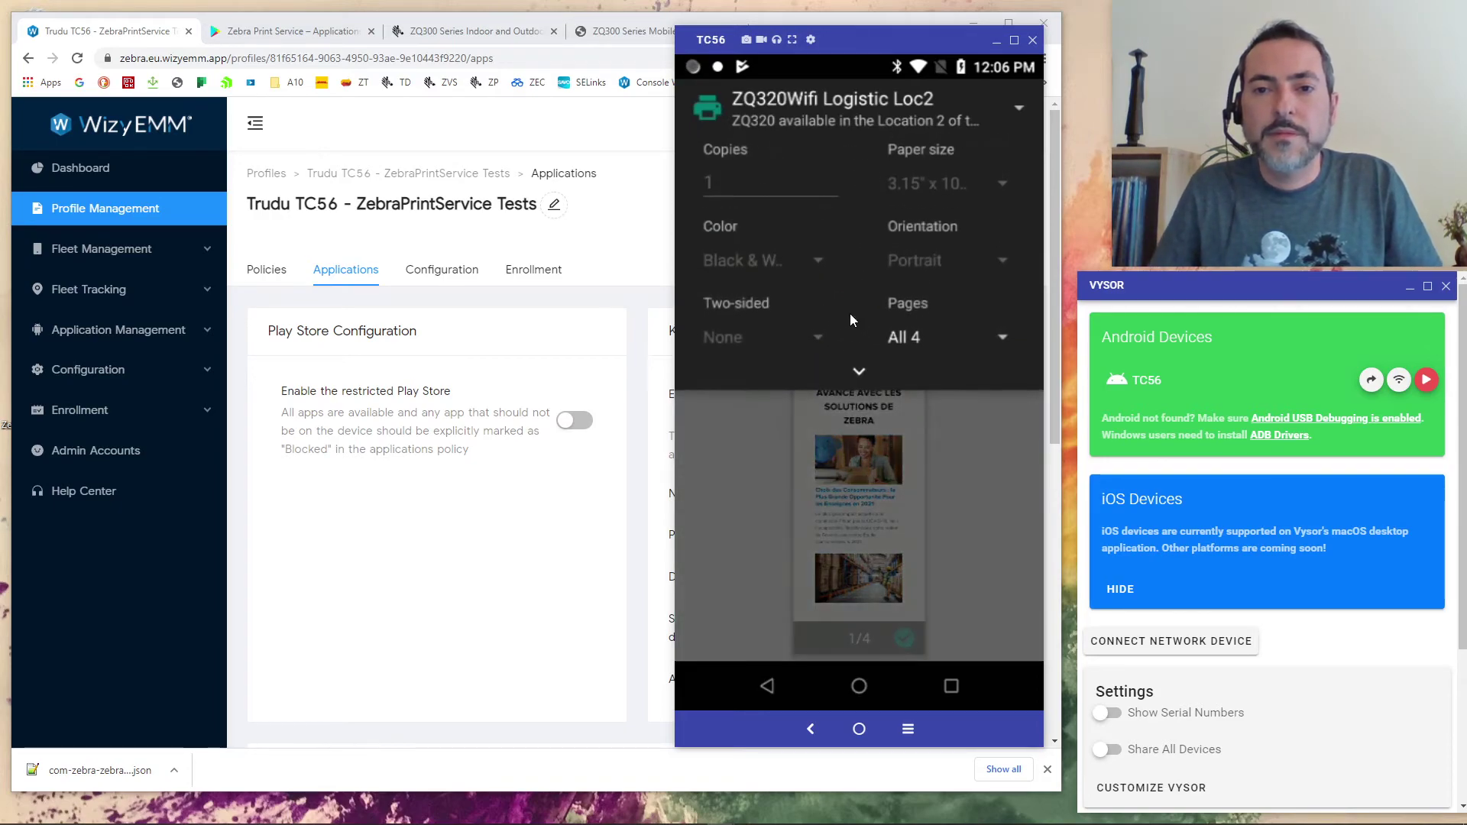
pyautogui.click(906, 338)
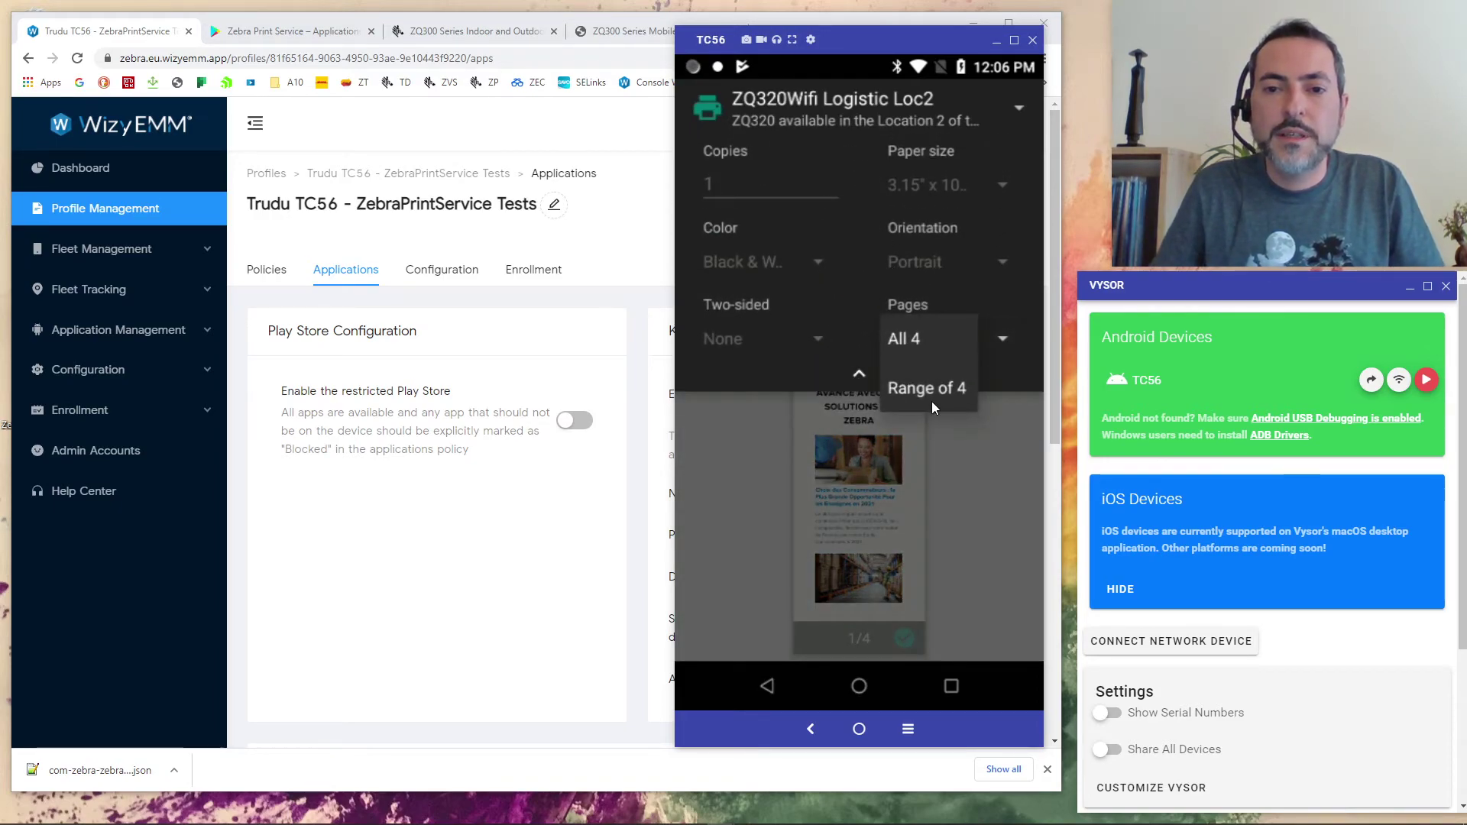
pyautogui.click(929, 396)
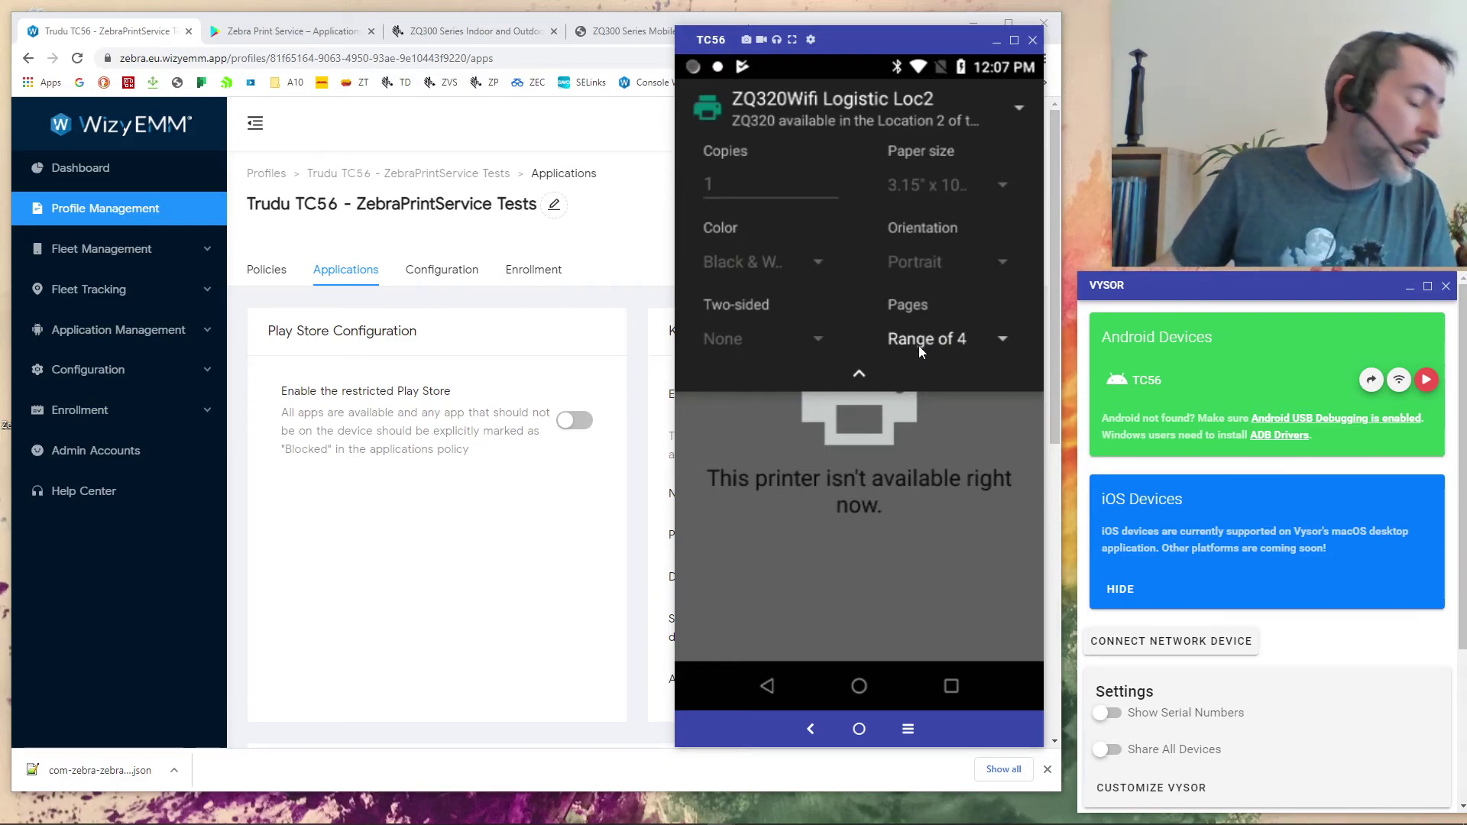
# Step: Switch the print preview to the ZQ320Wifi Logistic Loc3 printer
pyautogui.click(915, 119)
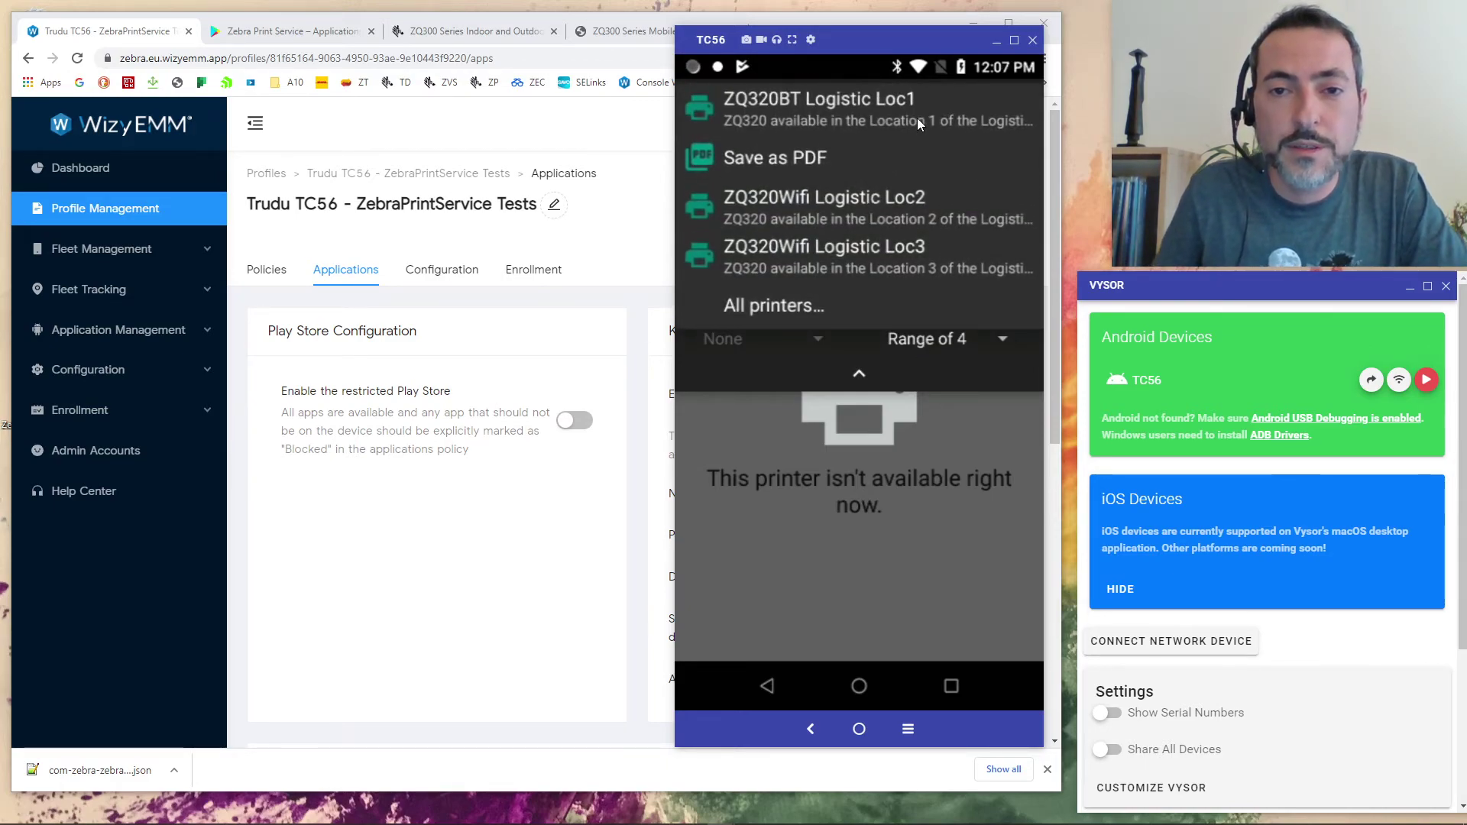
pyautogui.click(847, 206)
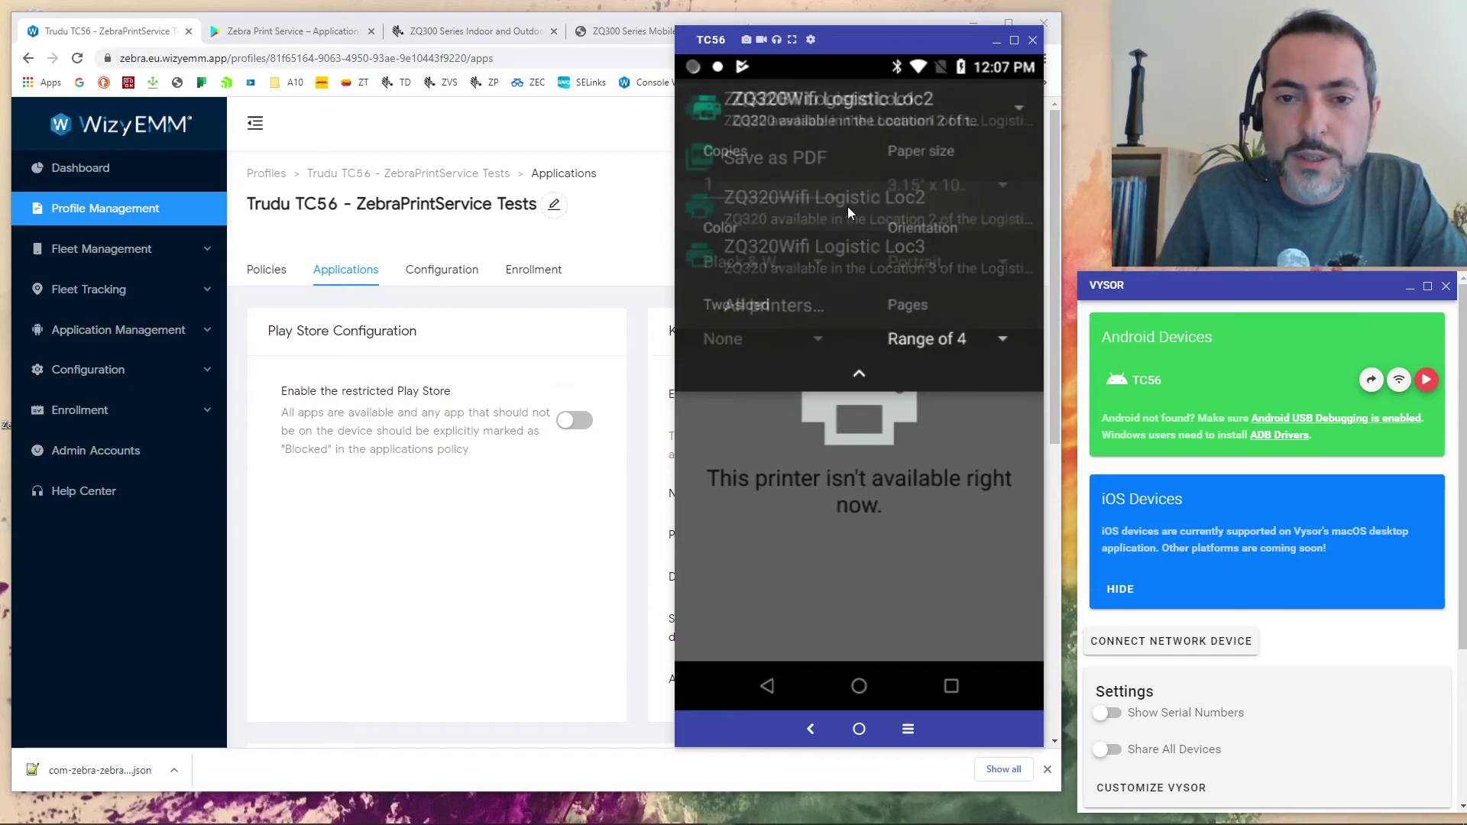
pyautogui.click(859, 110)
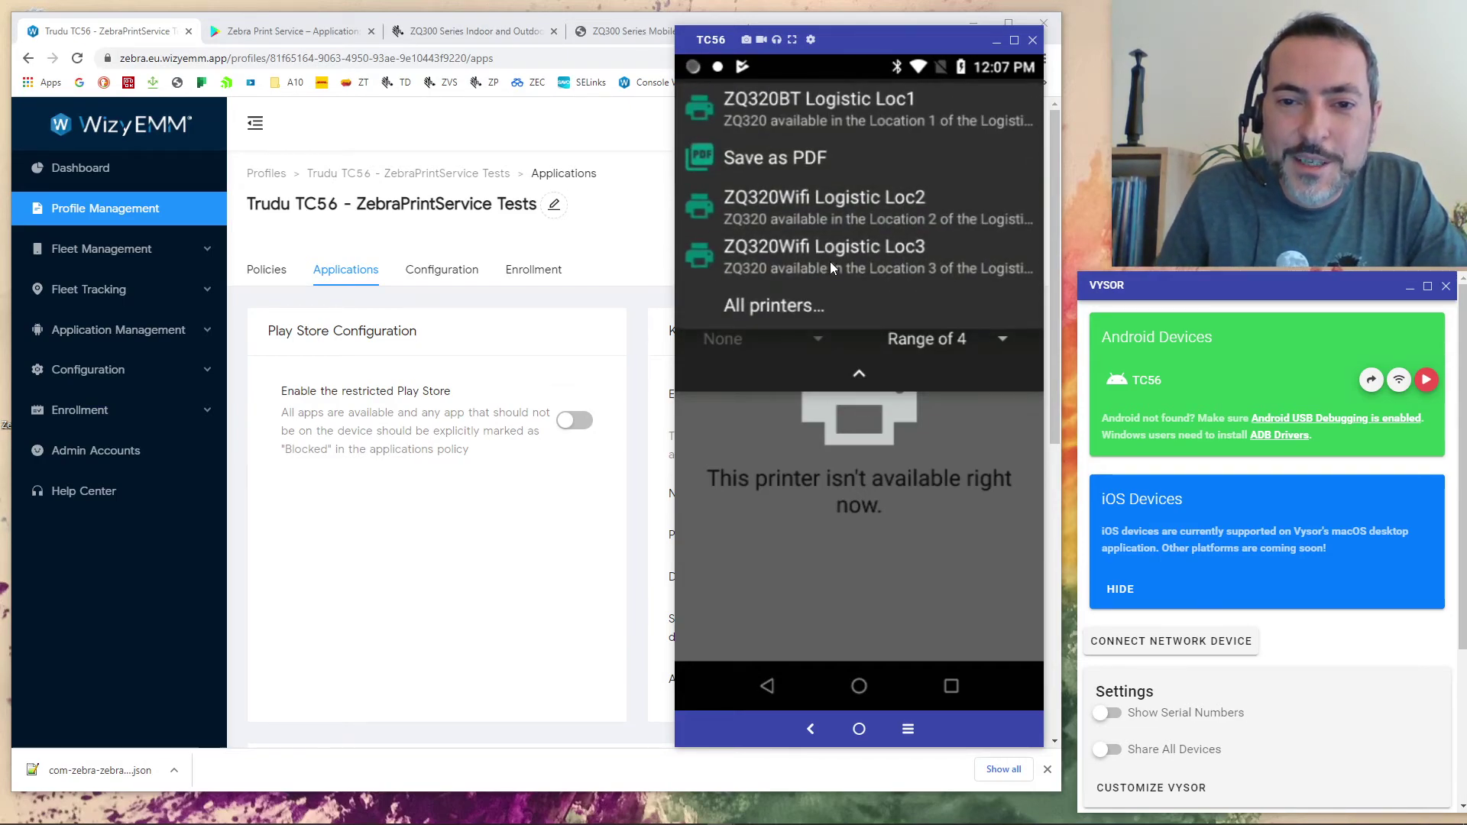
pyautogui.click(833, 259)
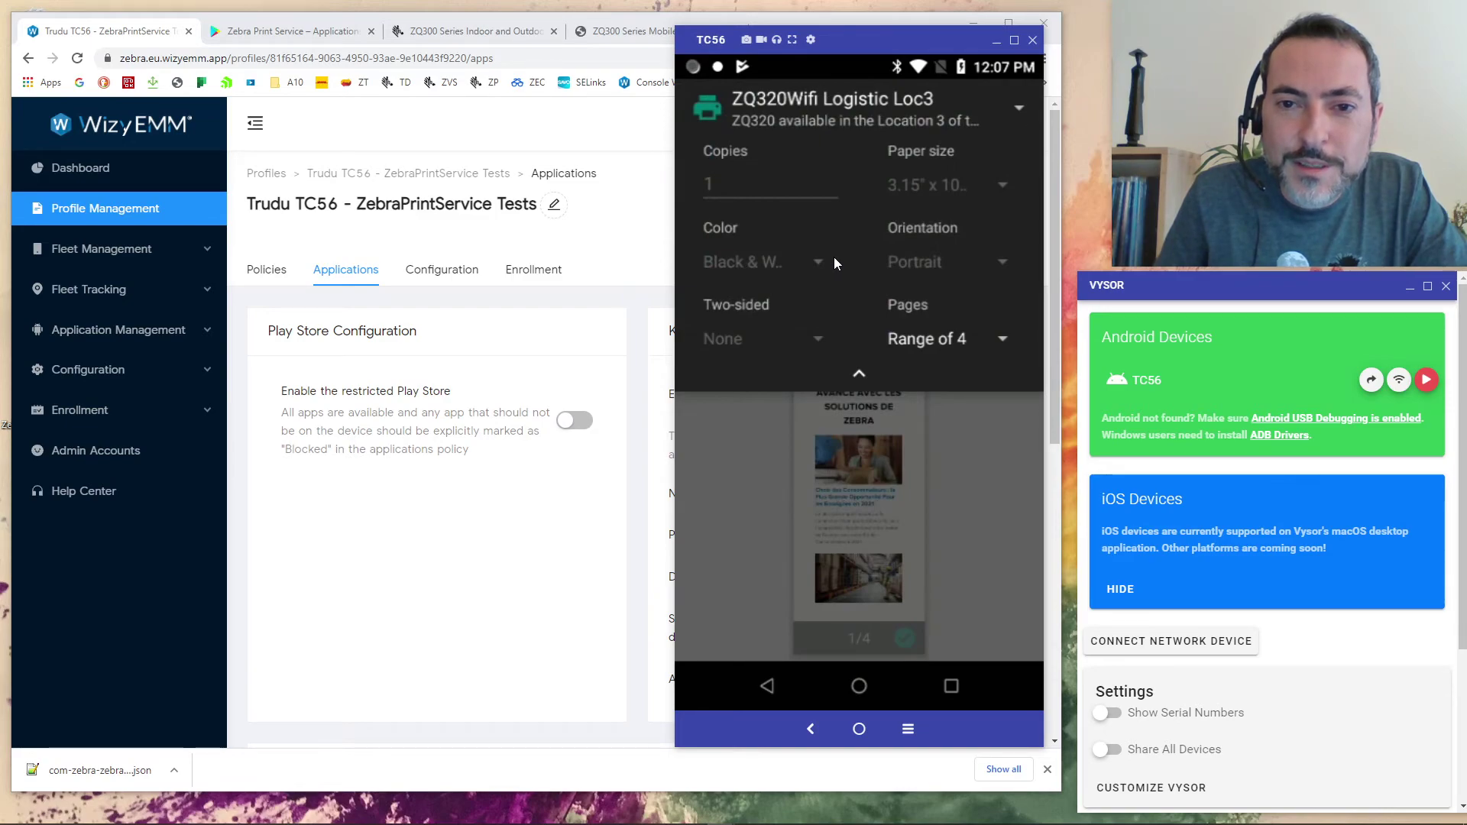
pyautogui.click(857, 374)
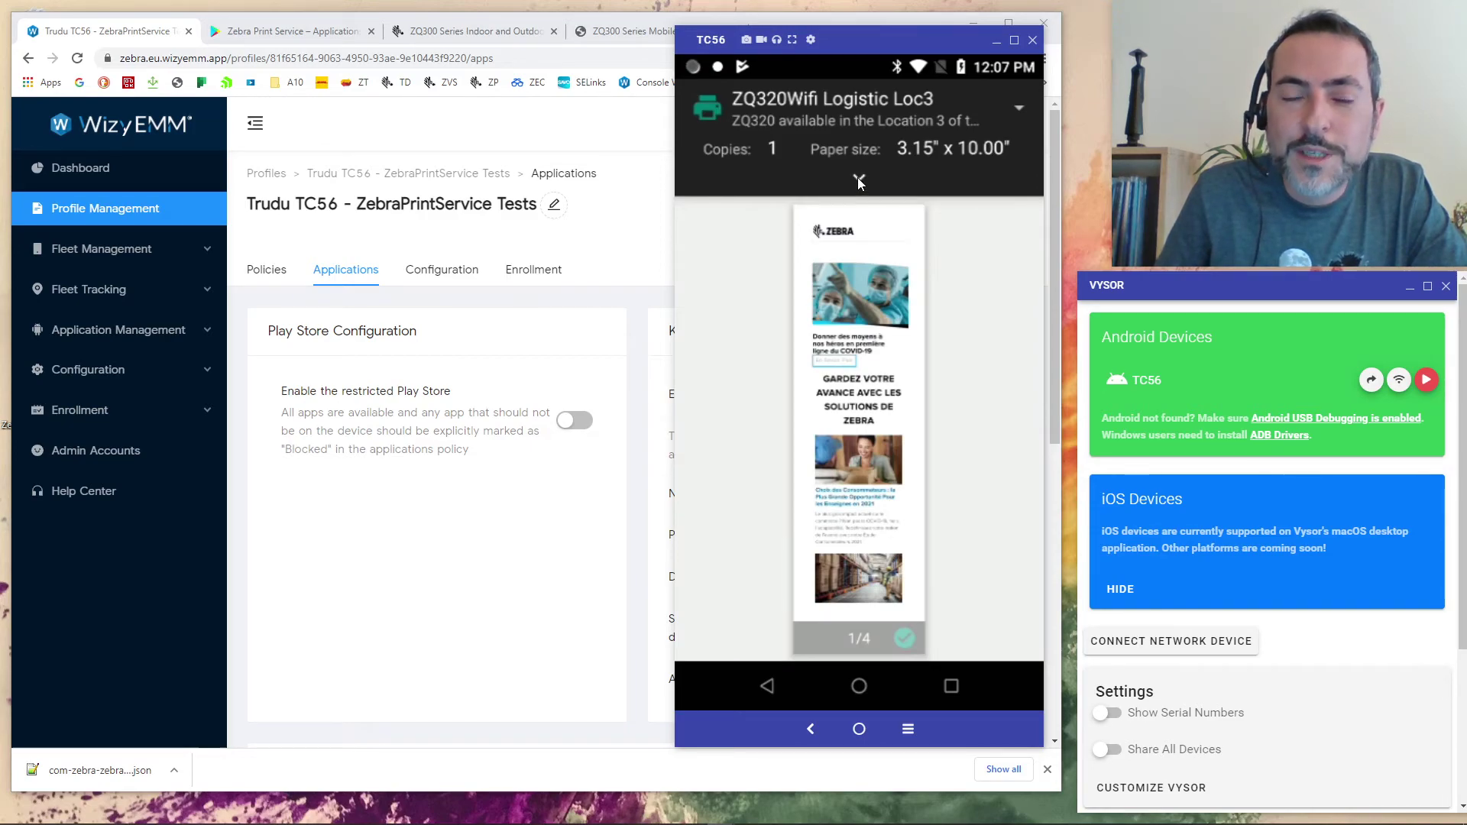
# Step: Print page range 1-1 on ZQ320BT Logistic Loc1, accepting Zebra Print Service
pyautogui.click(855, 103)
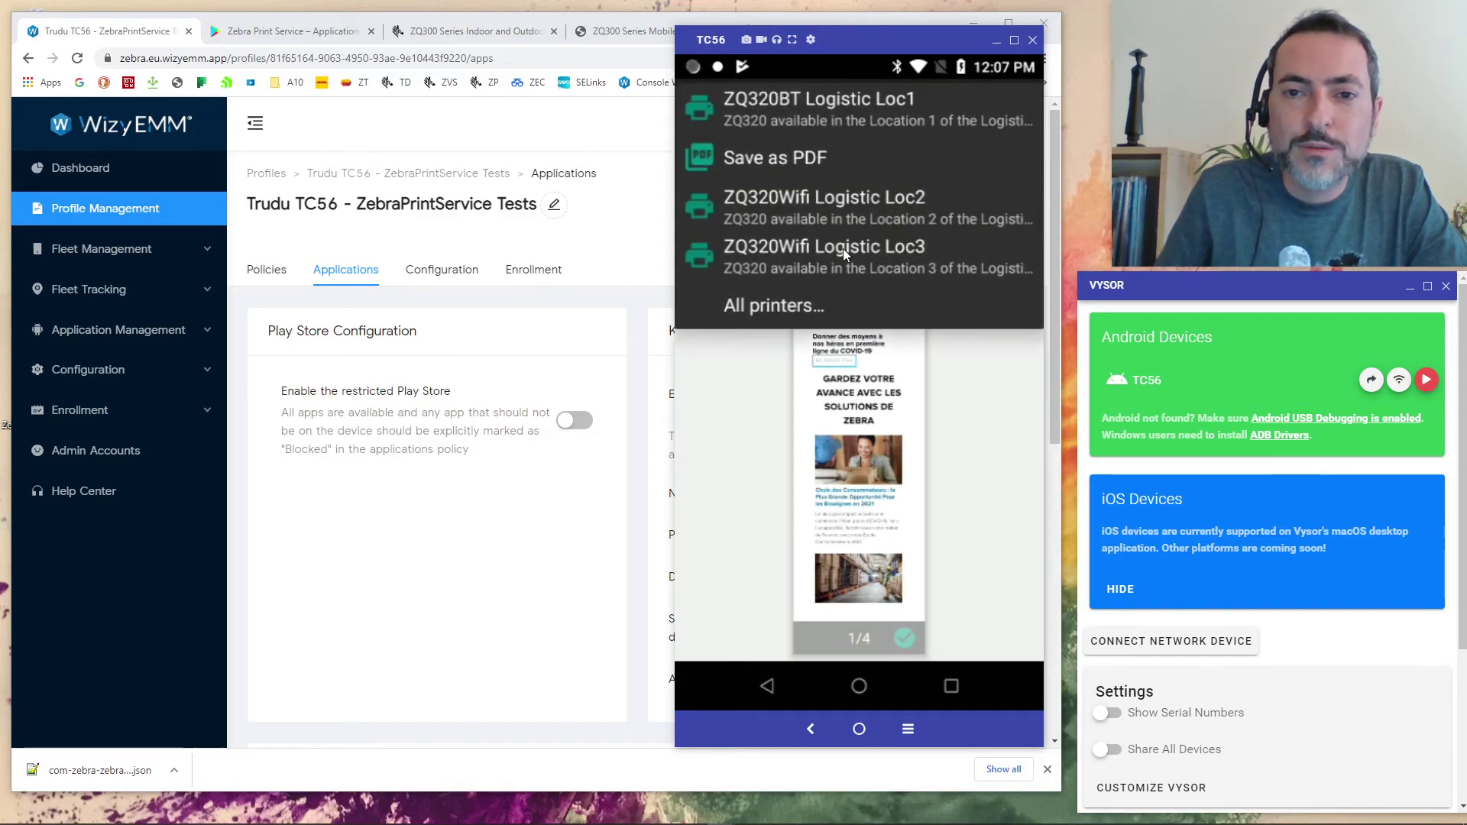
pyautogui.click(864, 116)
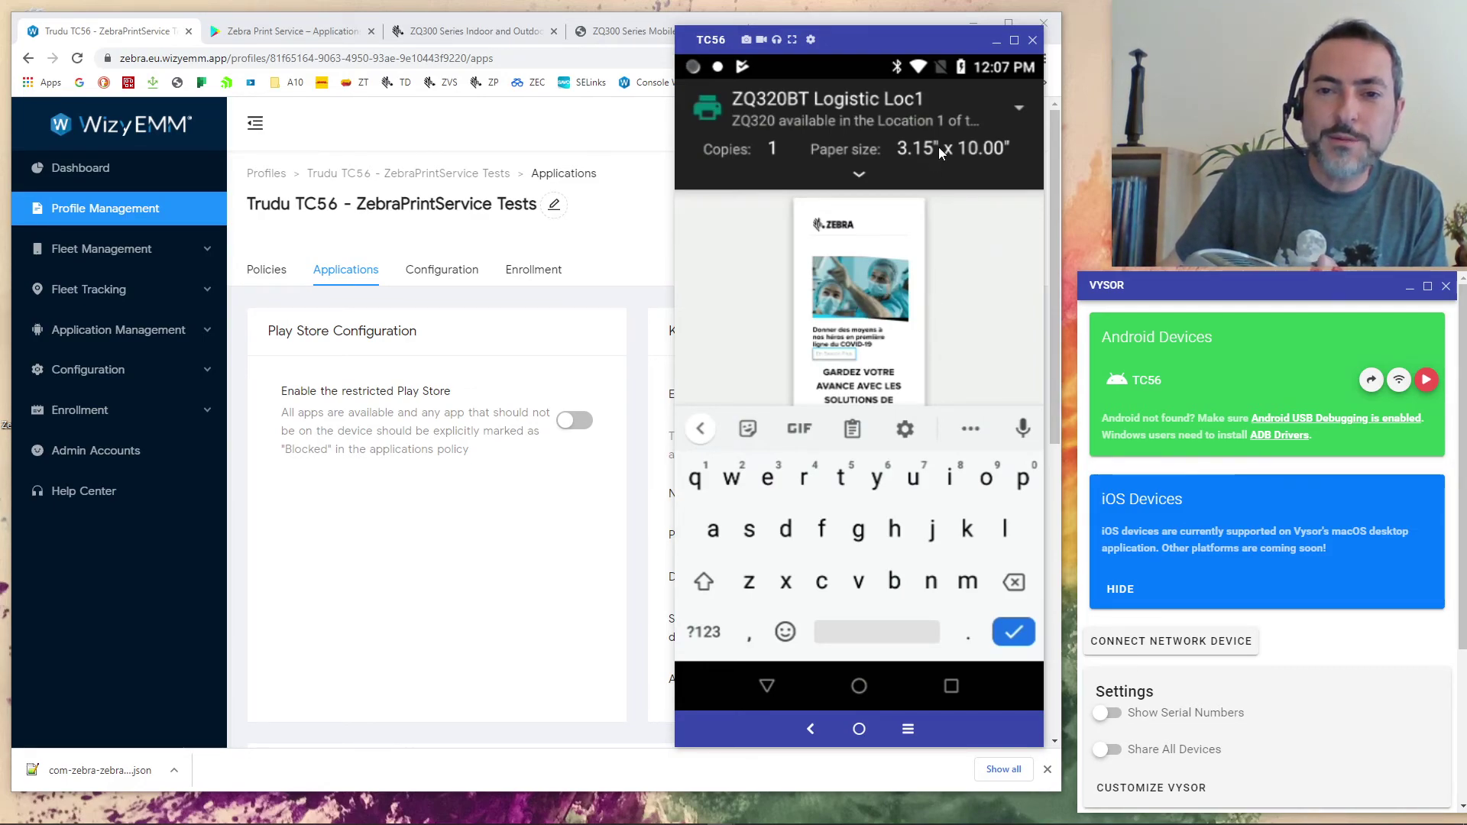
pyautogui.click(856, 175)
pyautogui.click(795, 416)
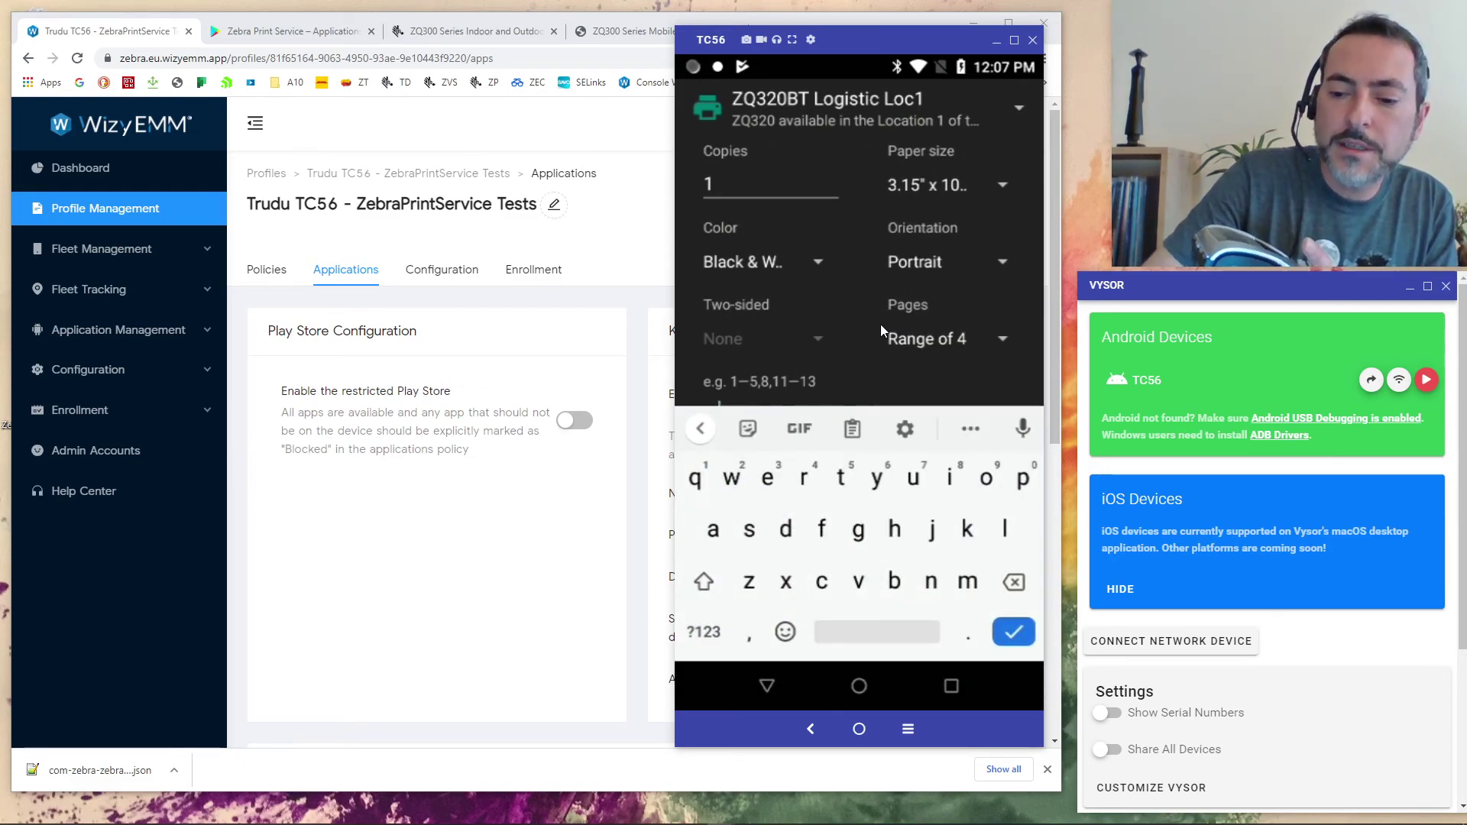
pyautogui.write('1-1')
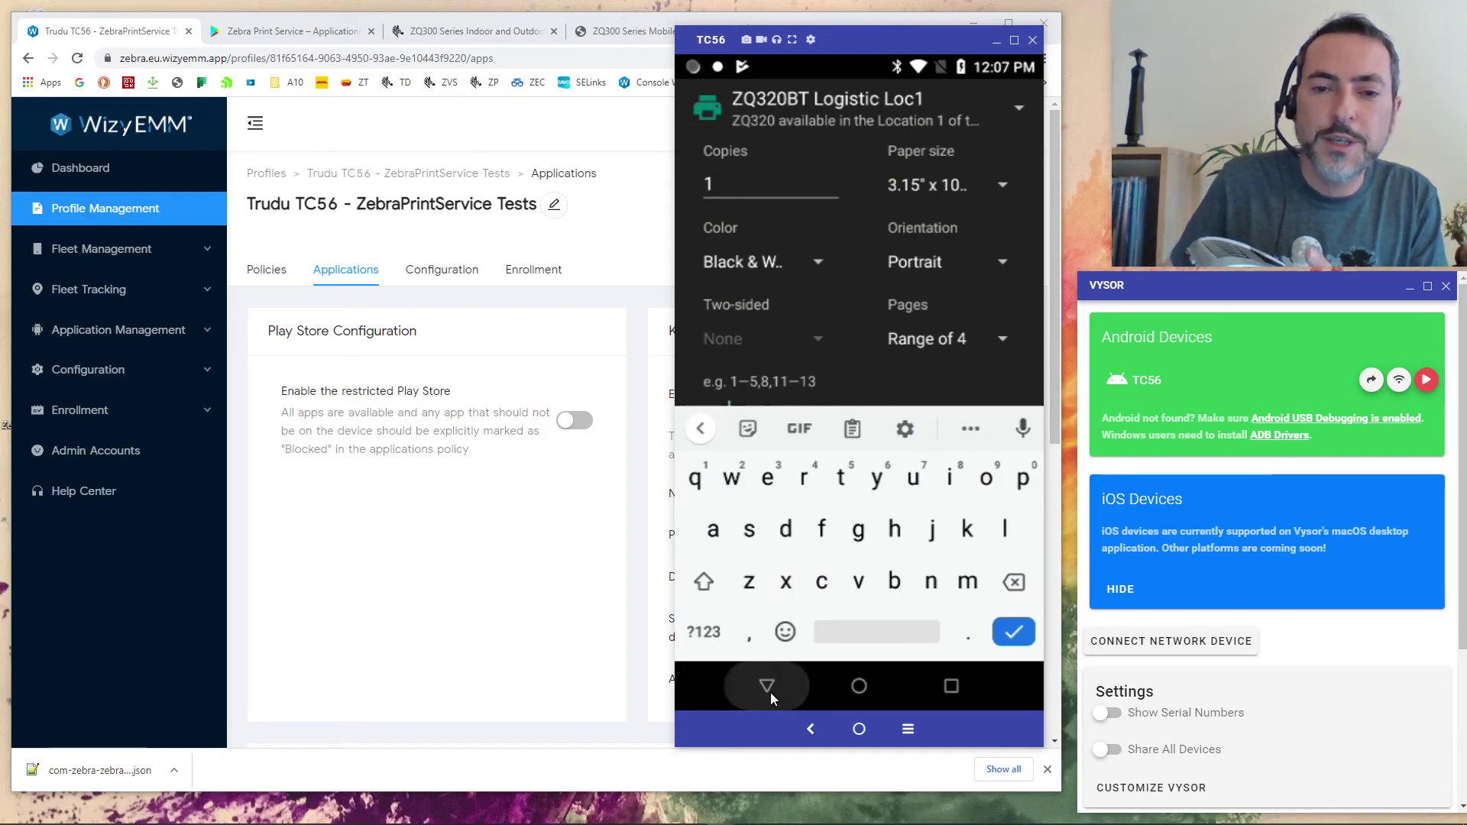
pyautogui.click(768, 688)
pyautogui.click(1006, 470)
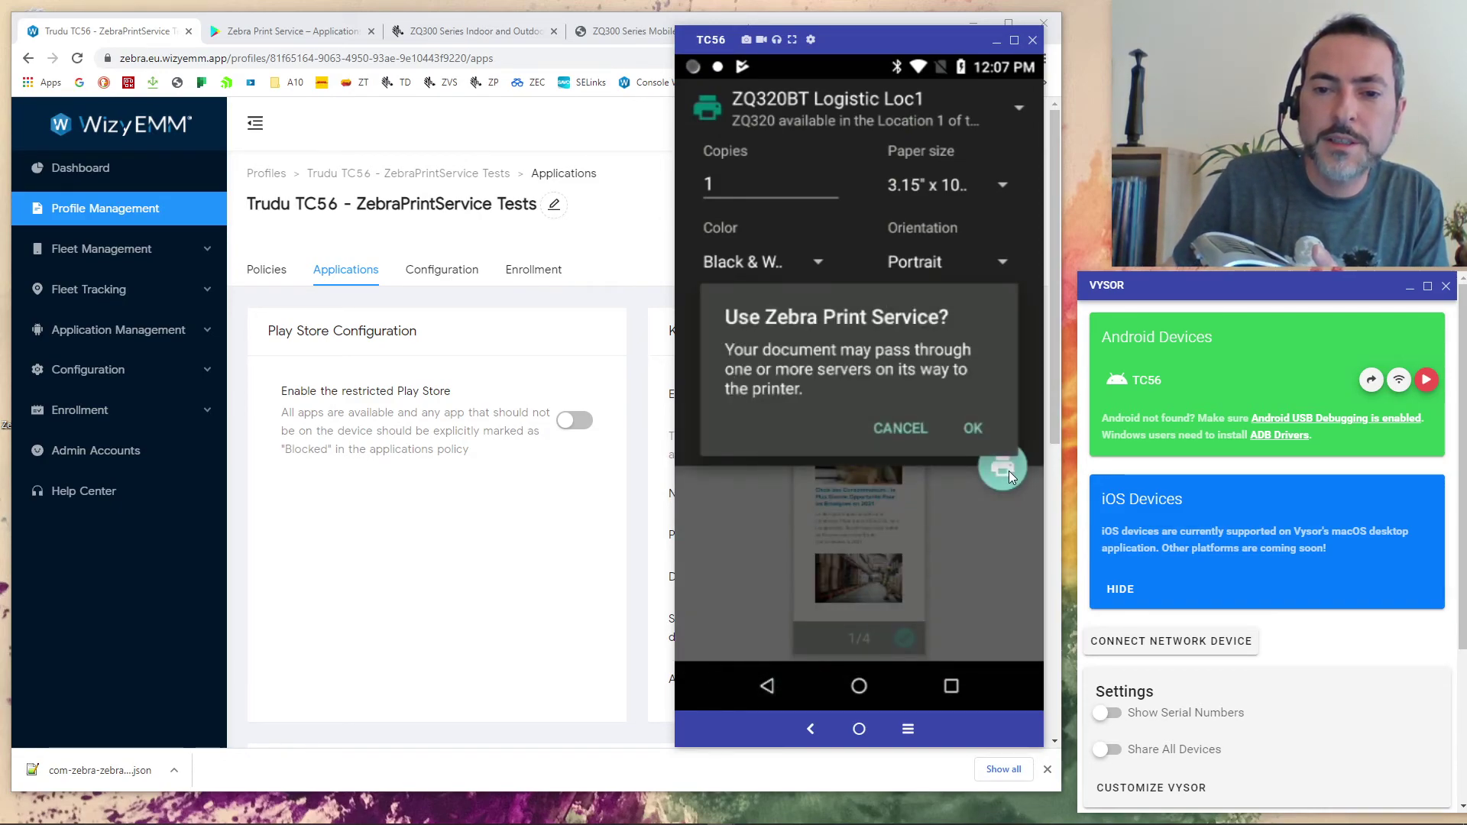
pyautogui.click(976, 428)
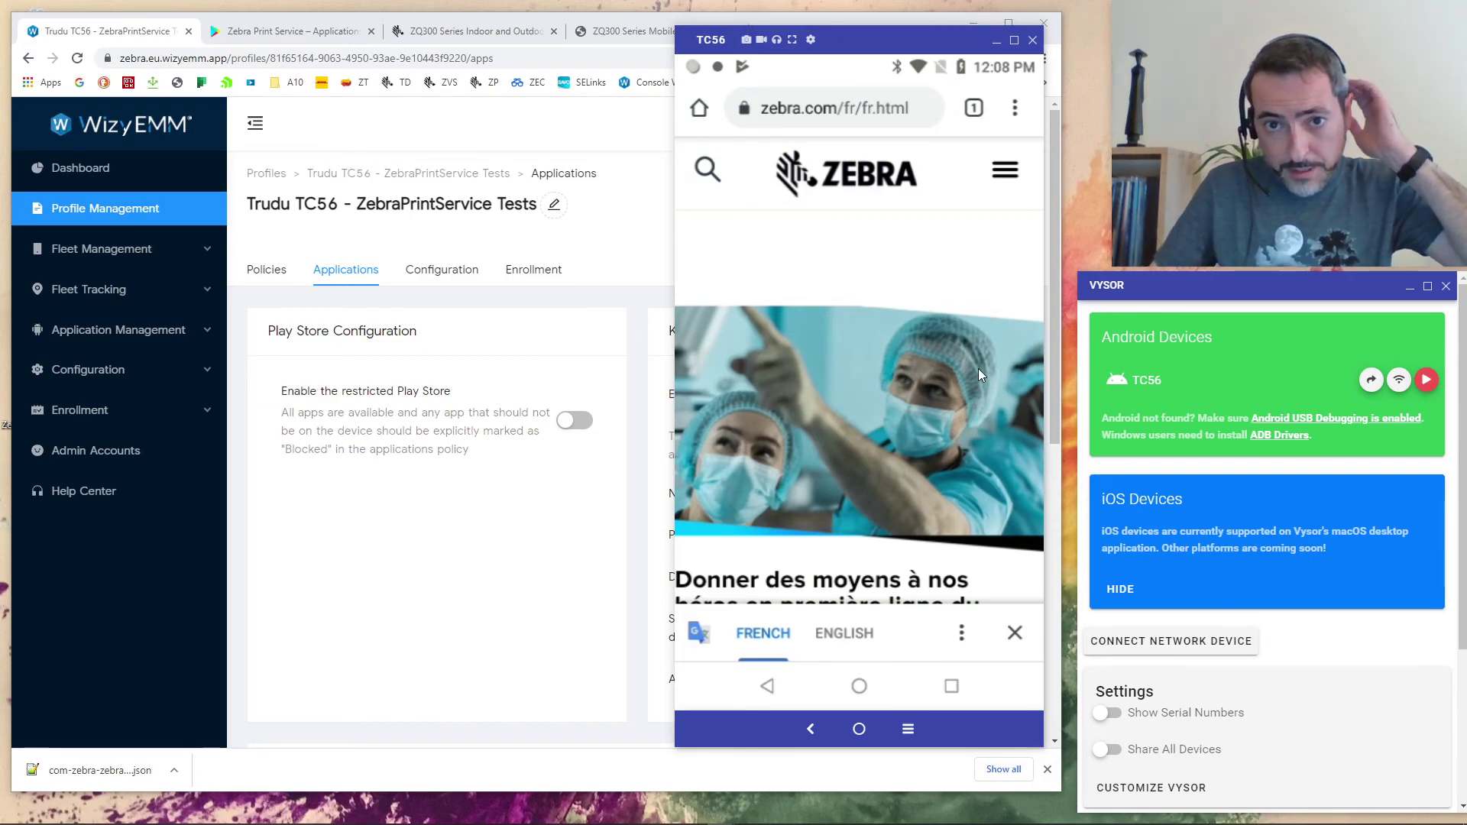
# Step: Reload com-zebra-zebraprintservice.json in Notepad++ and place the cursor in line 19's address value
pyautogui.moveTo(274, 819)
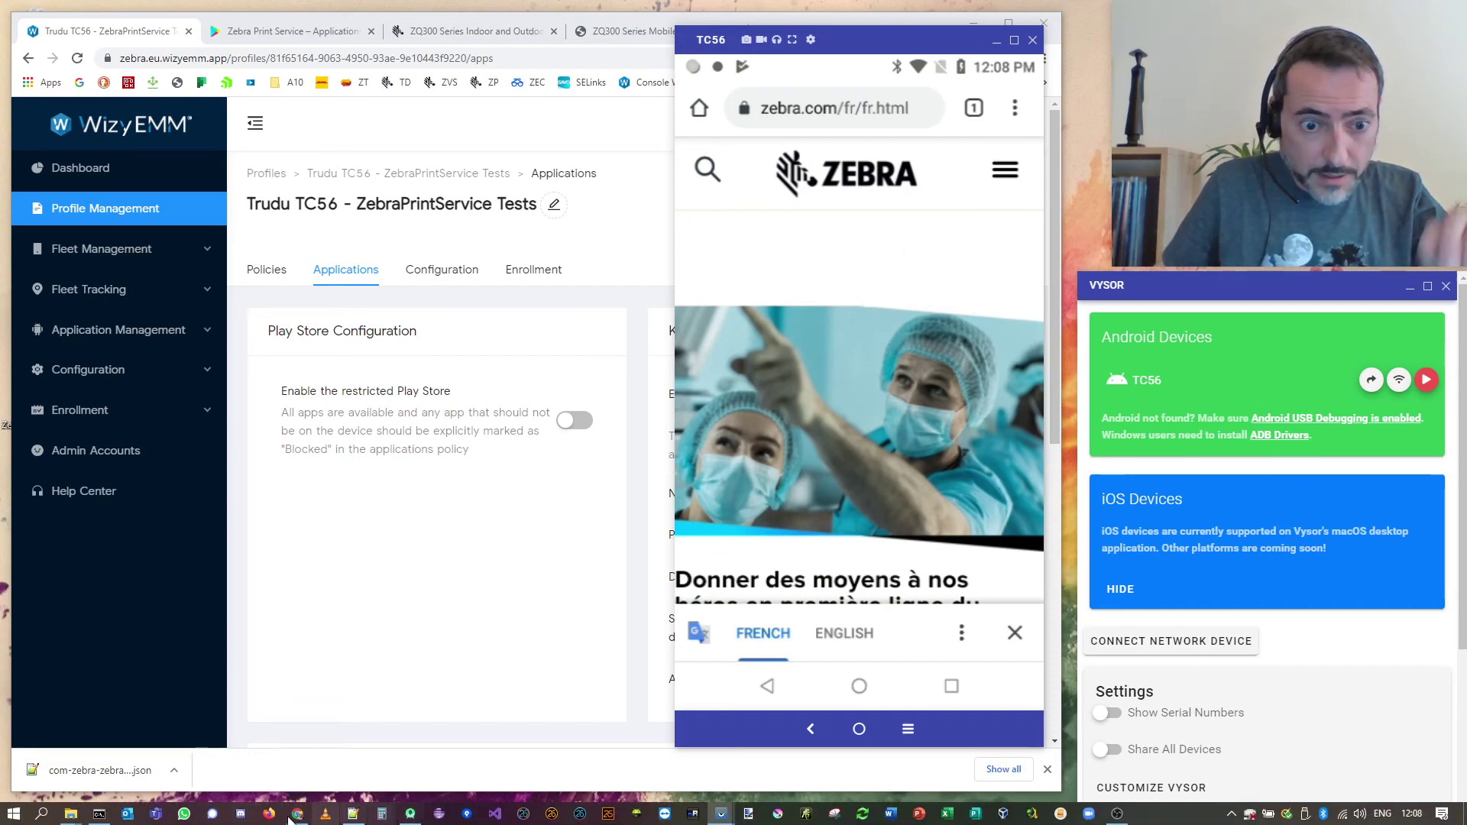
pyautogui.click(353, 813)
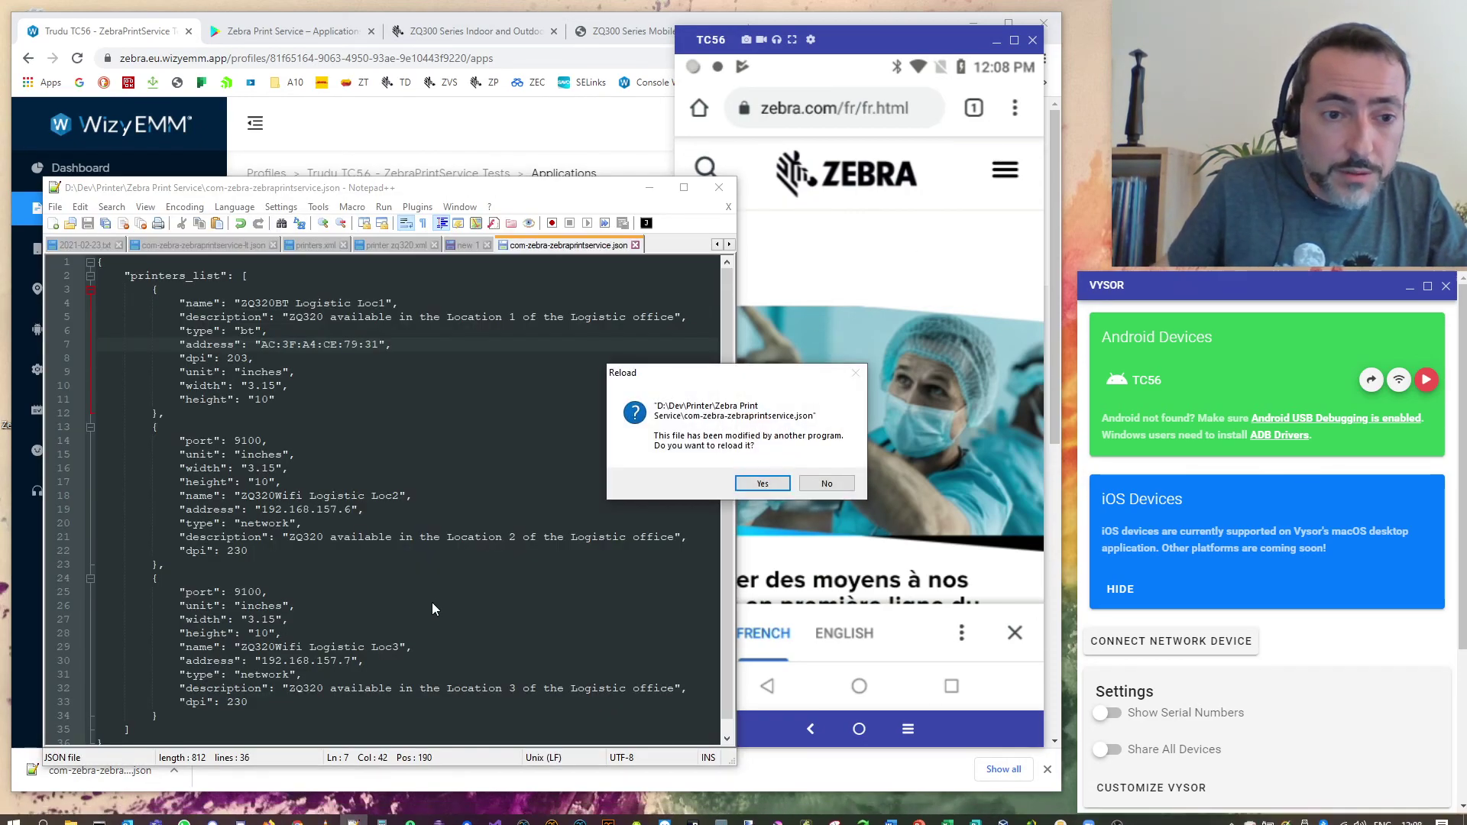
pyautogui.click(763, 483)
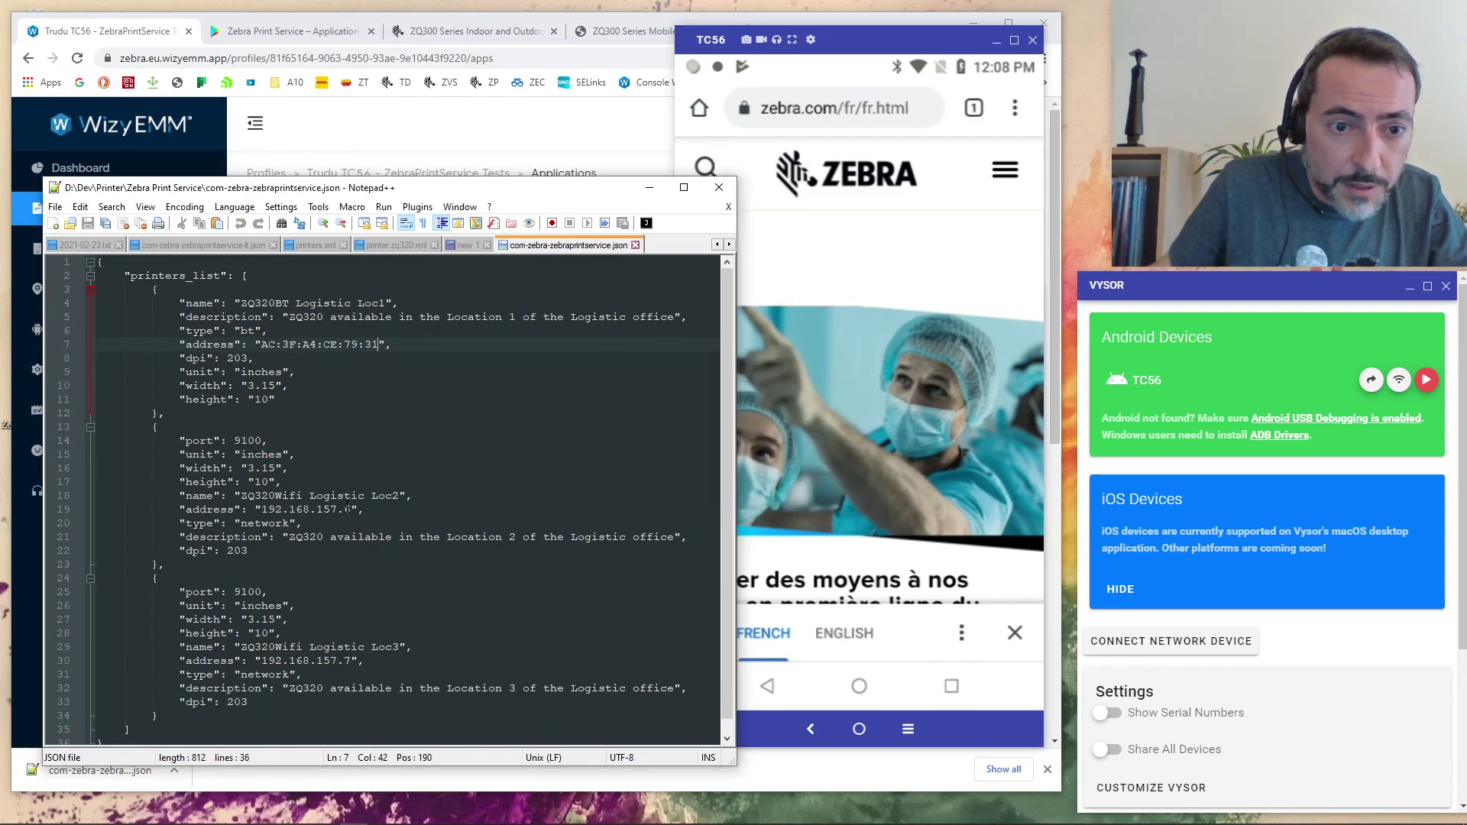
pyautogui.click(346, 509)
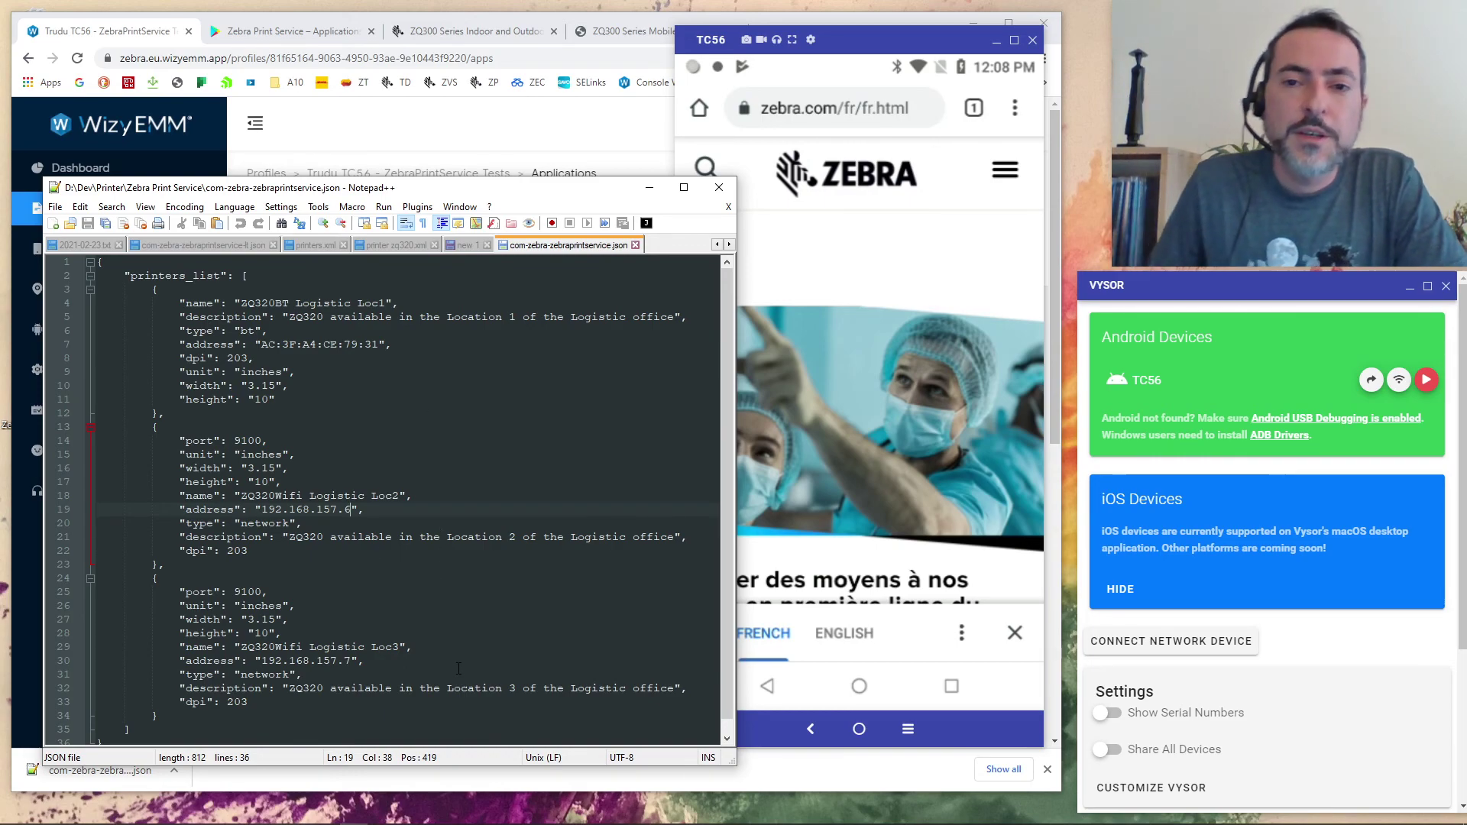
# Step: Drag the TC56 Vysor window beside the Notepad++ JSON file
pyautogui.moveTo(865, 40); pyautogui.dragTo(833, 28)
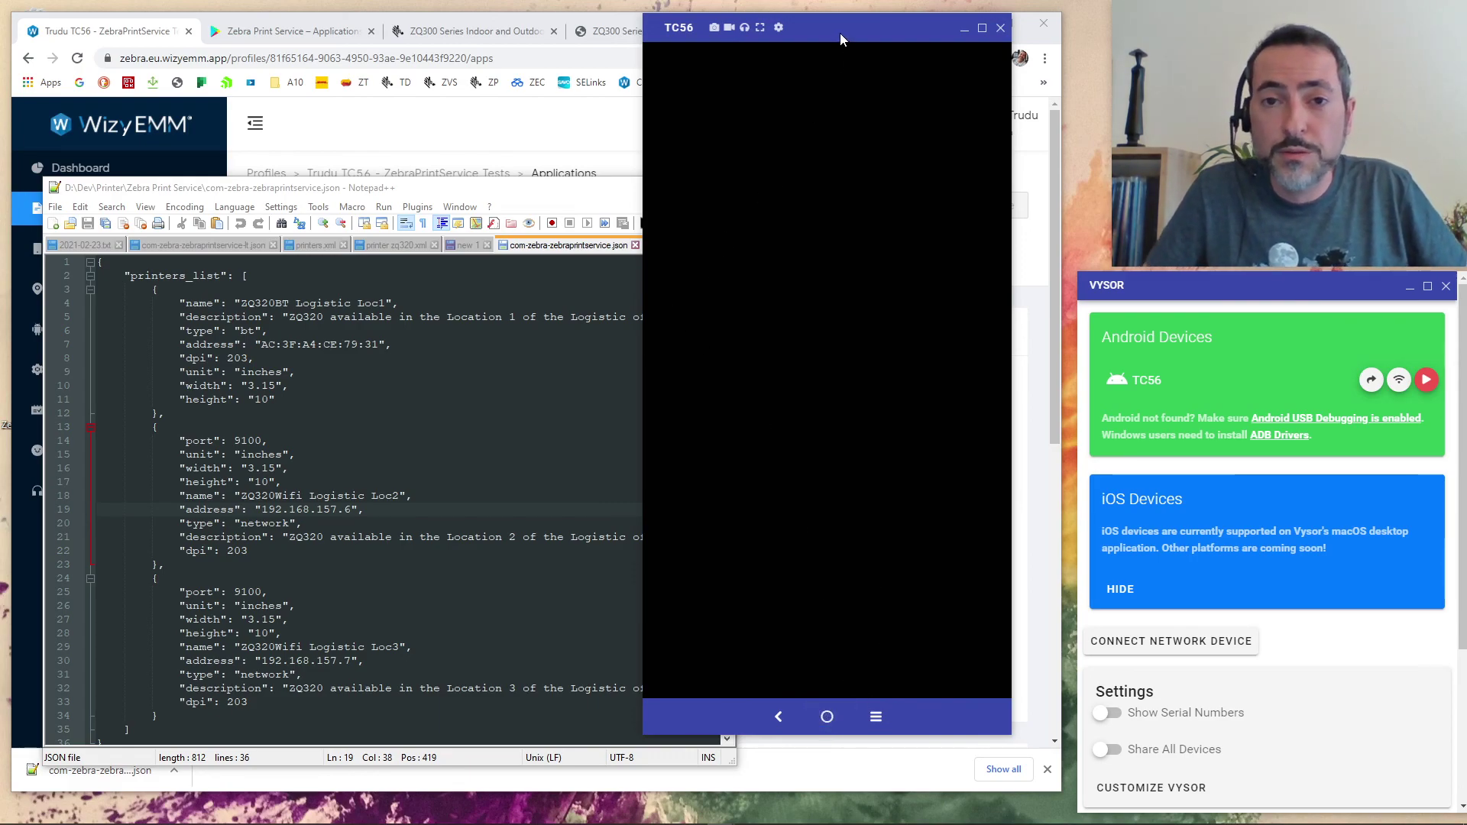
pyautogui.moveTo(841, 30)
pyautogui.mouseDown()
pyautogui.moveTo(914, 21)
pyautogui.moveTo(855, 21)
pyautogui.mouseUp()
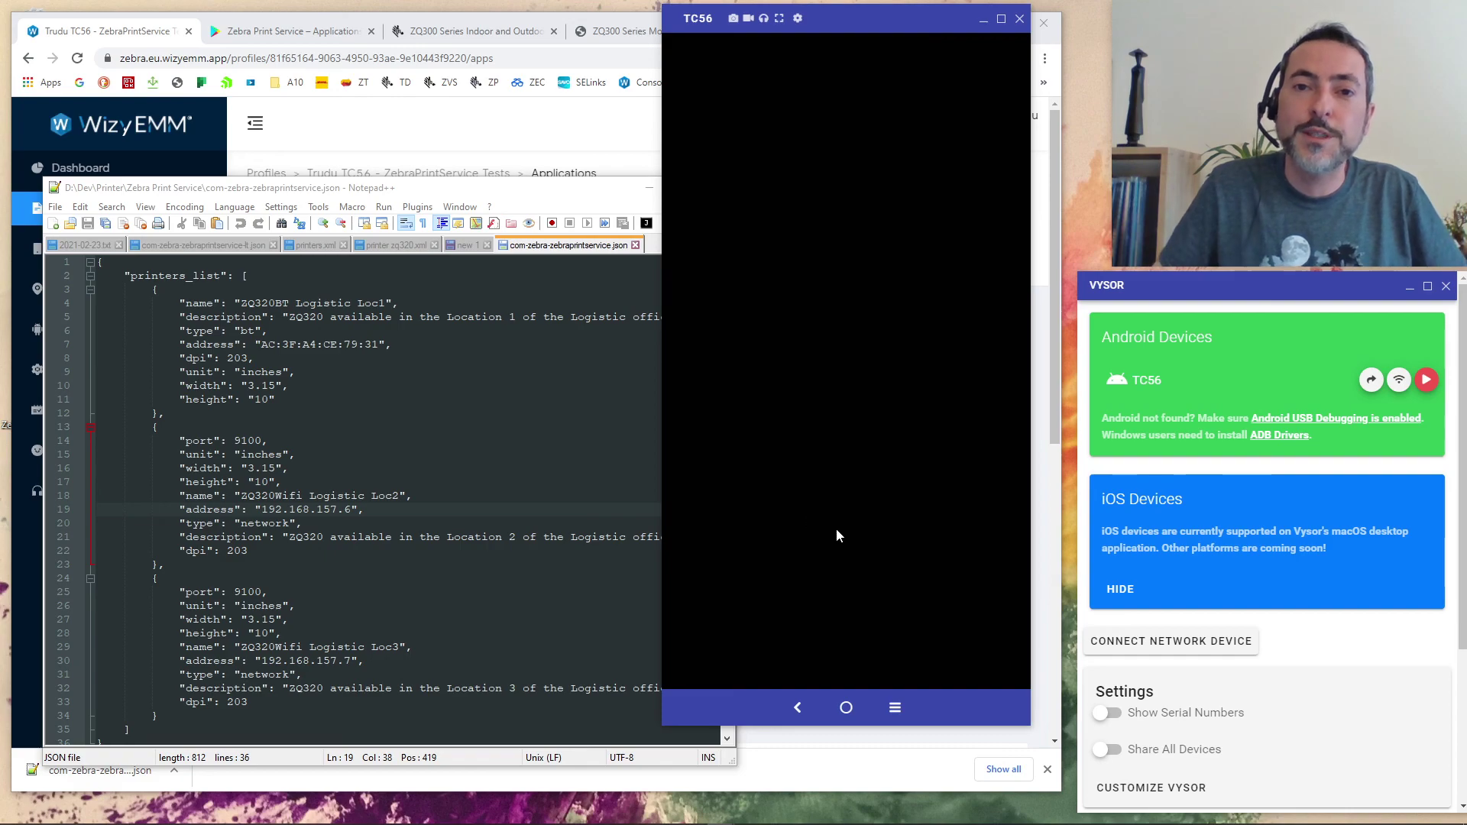
pyautogui.moveTo(887, 25)
pyautogui.mouseDown()
pyautogui.moveTo(875, 23)
pyautogui.moveTo(893, 16)
pyautogui.mouseUp()
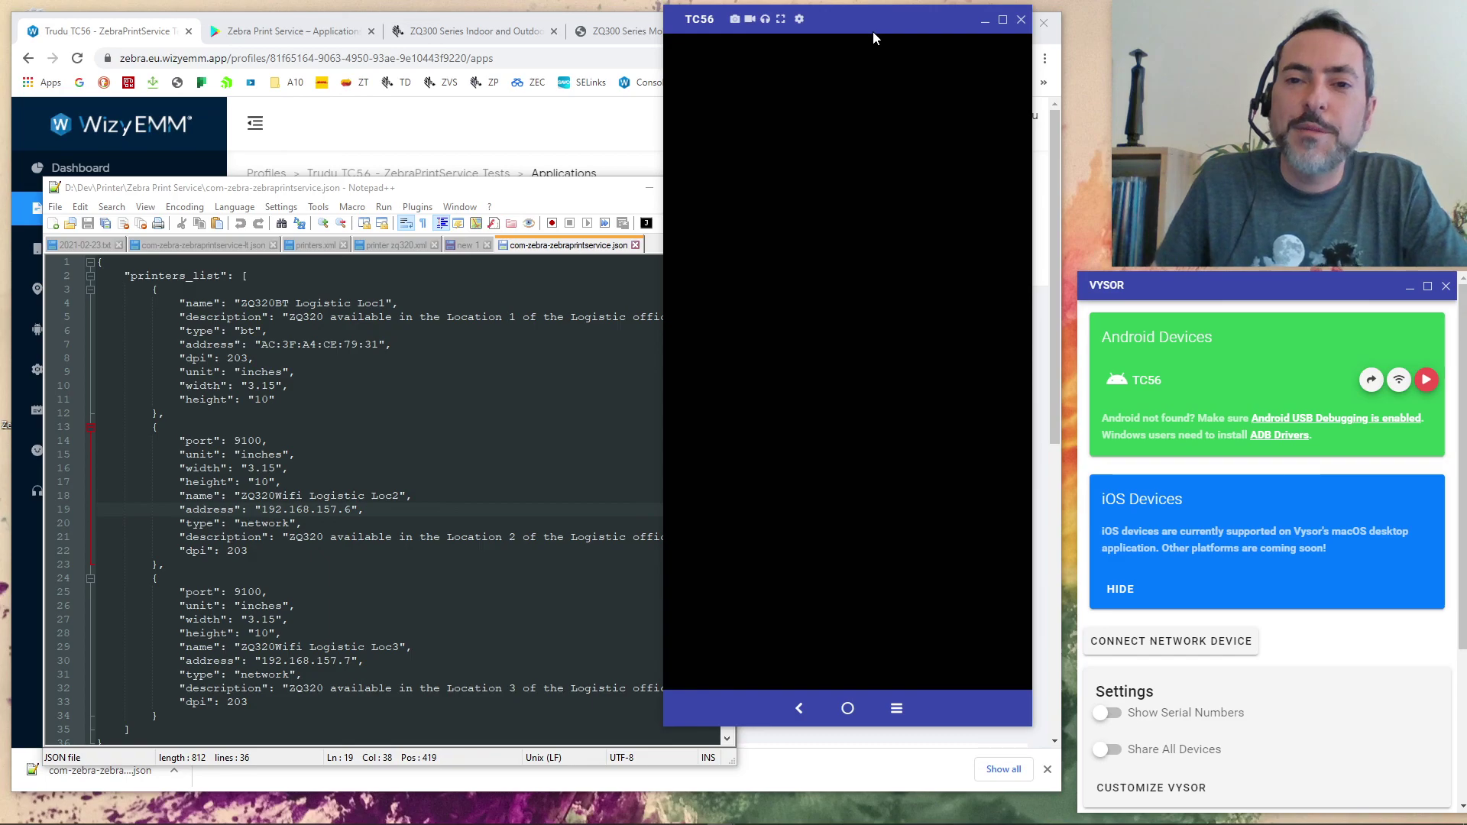
pyautogui.moveTo(776, 818)
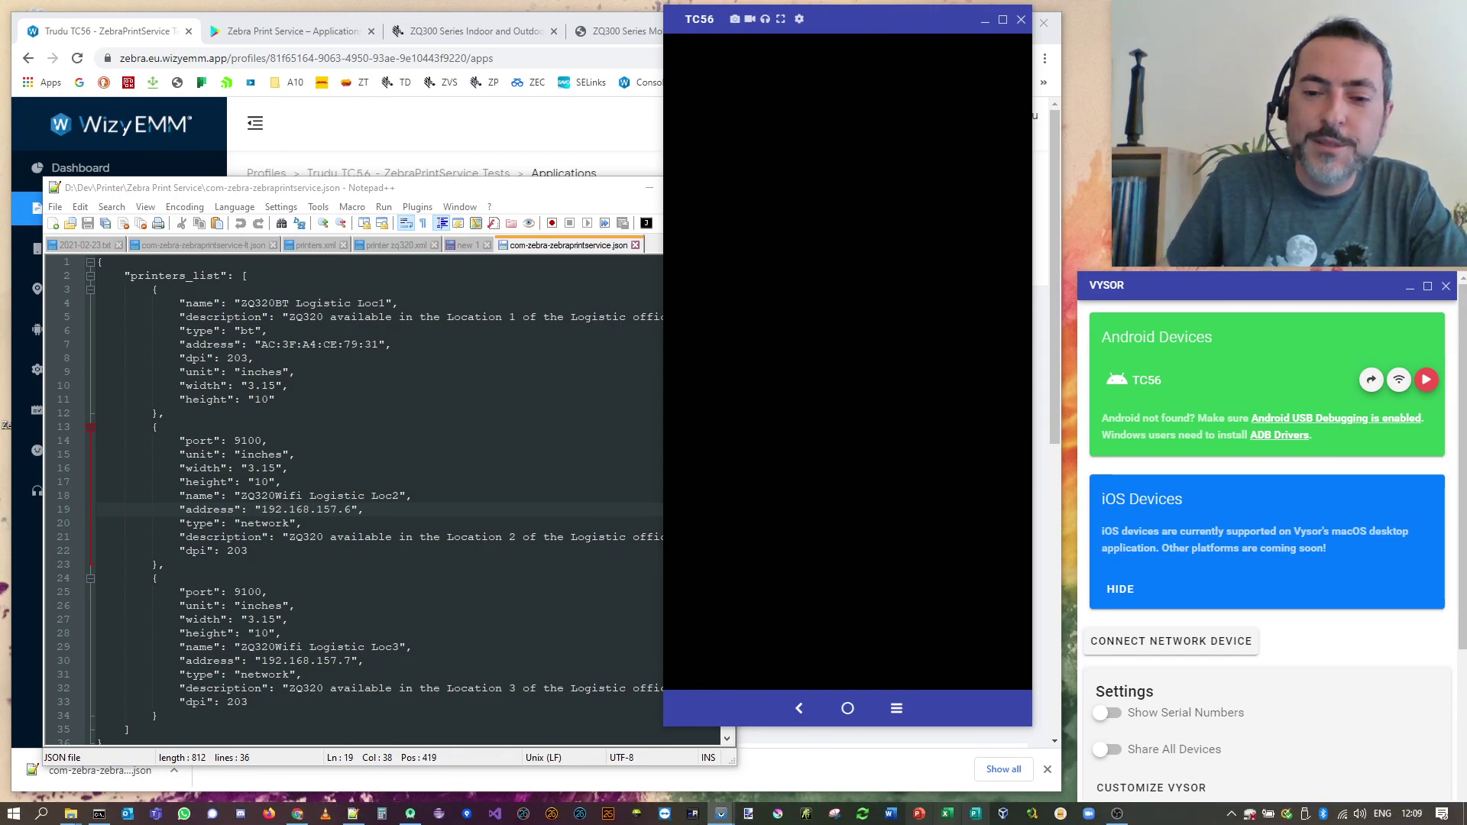